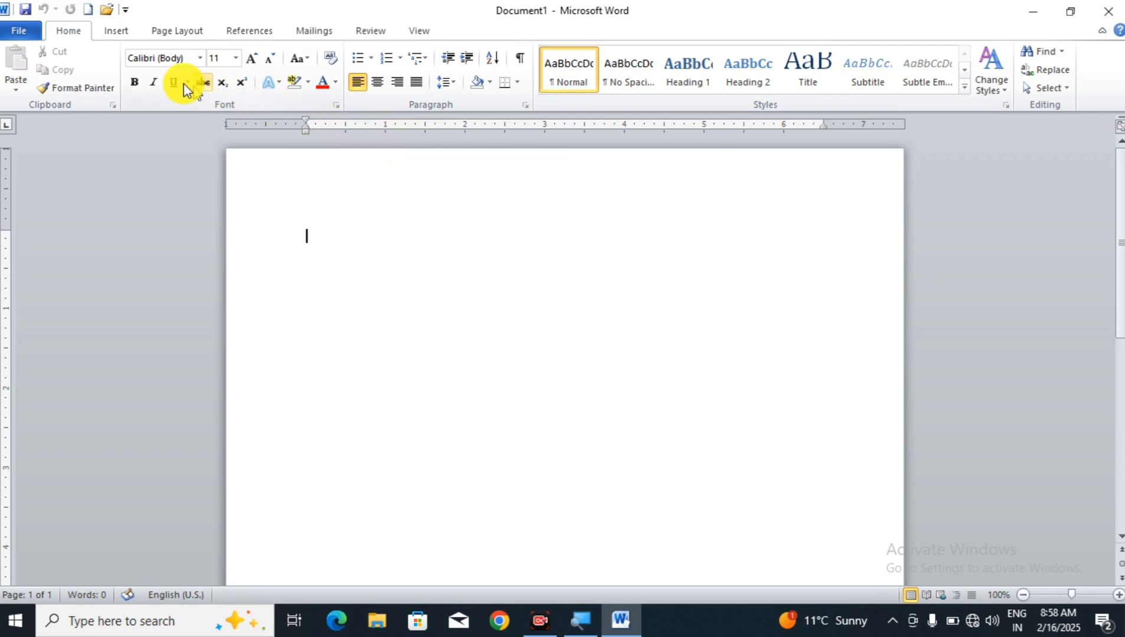
{"action": "left_click", "coordinate": [117, 32]}
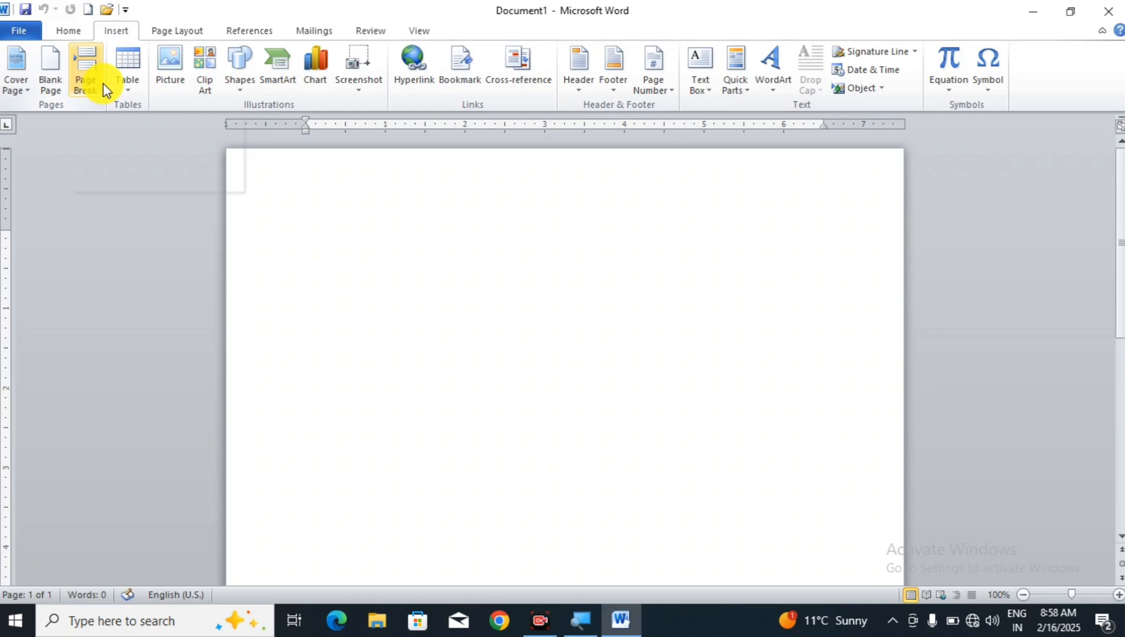
{"action": "left_click", "coordinate": [134, 88]}
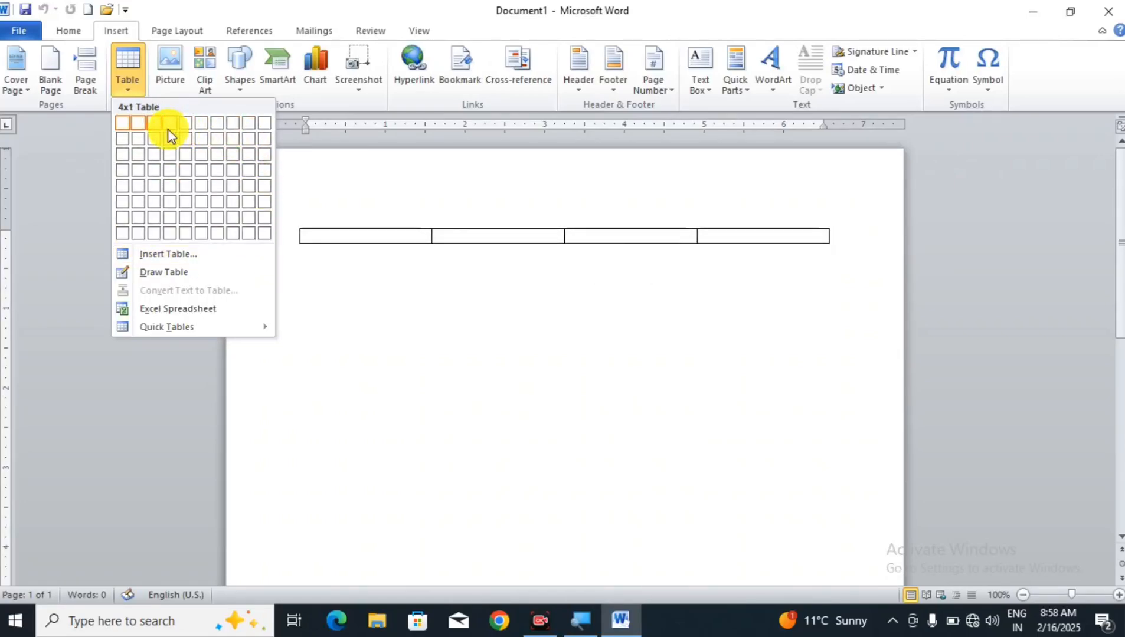
{"action": "left_click", "coordinate": [350, 169]}
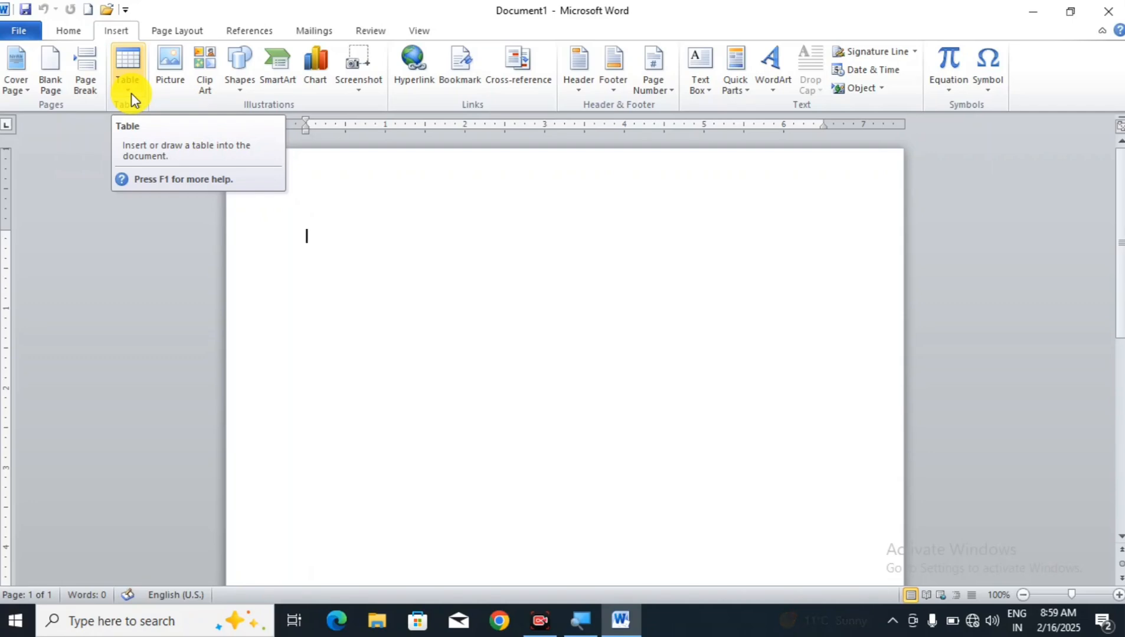
- Insert the built-in Tiles cover page at the start of the document
{"action": "left_click", "coordinate": [23, 84]}
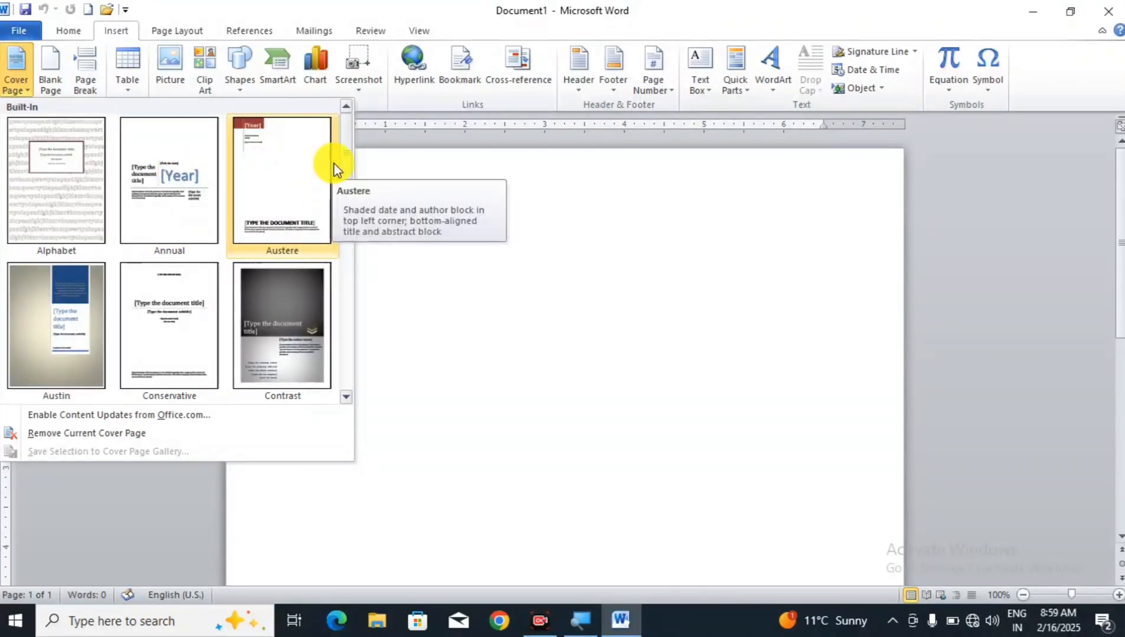
{"action": "mouse_move", "coordinate": [345, 153]}
{"action": "left_mouse_down"}
{"action": "mouse_move", "coordinate": [348, 311]}
{"action": "mouse_move", "coordinate": [345, 154]}
{"action": "left_mouse_up"}
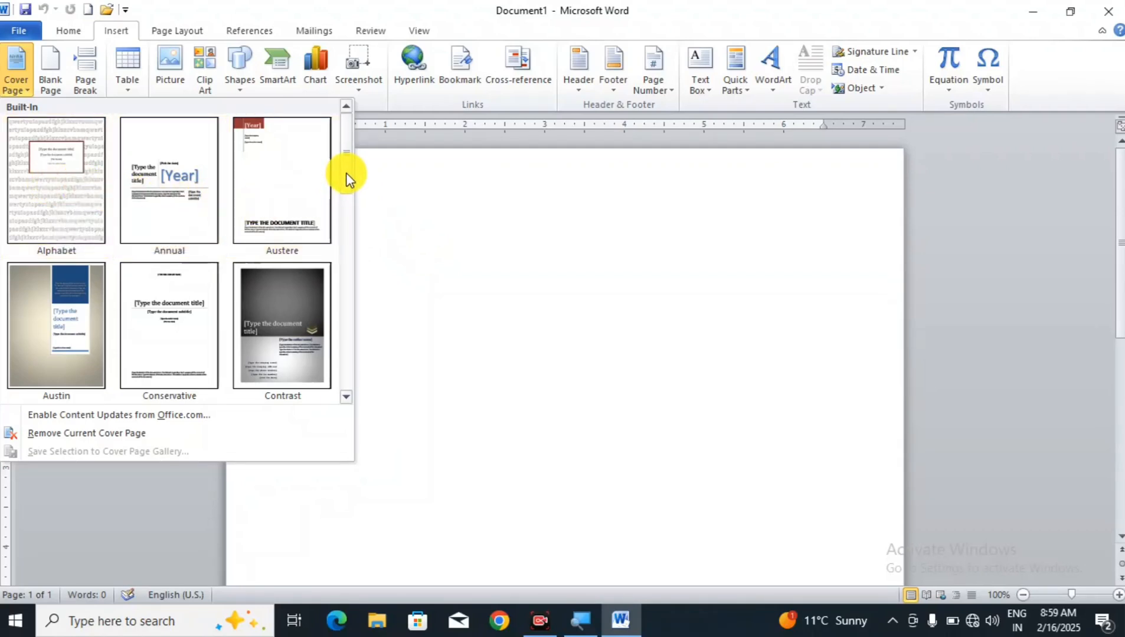
{"action": "left_click_drag", "start_coordinate": [346, 180], "coordinate": [342, 347]}
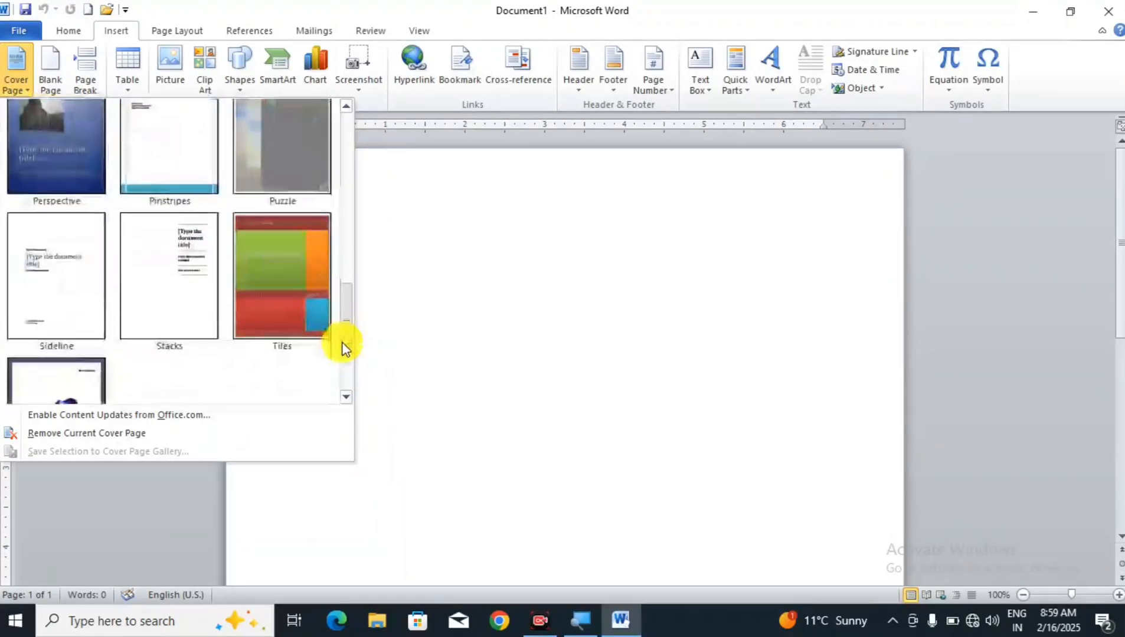
{"action": "left_click", "coordinate": [259, 265]}
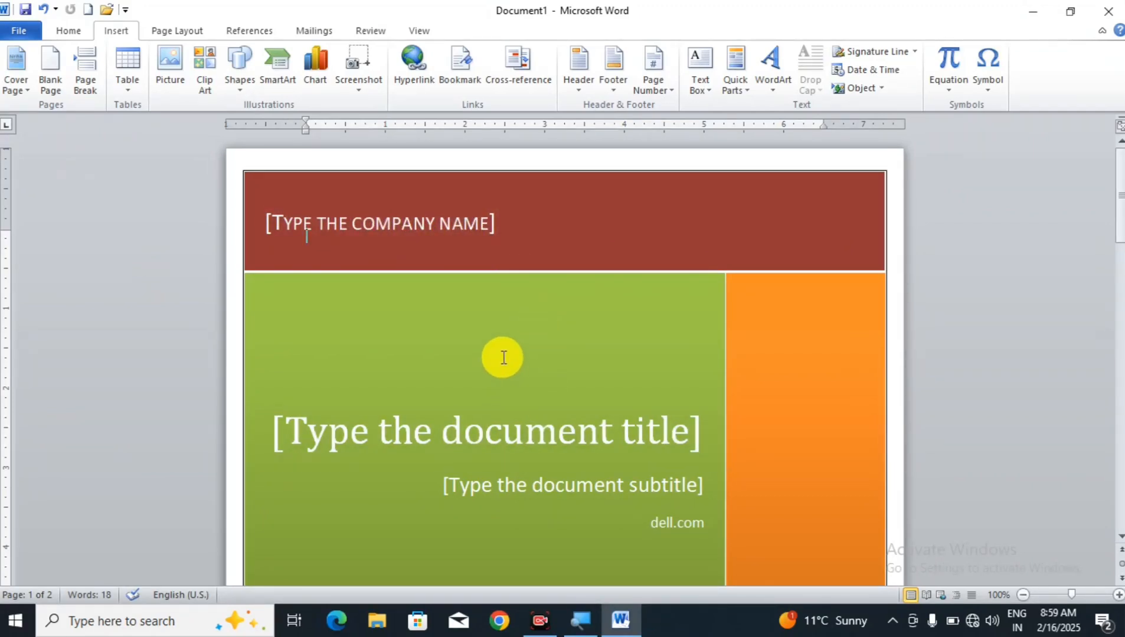
- Examine the whole Tiles cover page at 50% zoom, including its company name, title, subtitle and year placeholders
{"action": "left_click", "coordinate": [386, 224]}
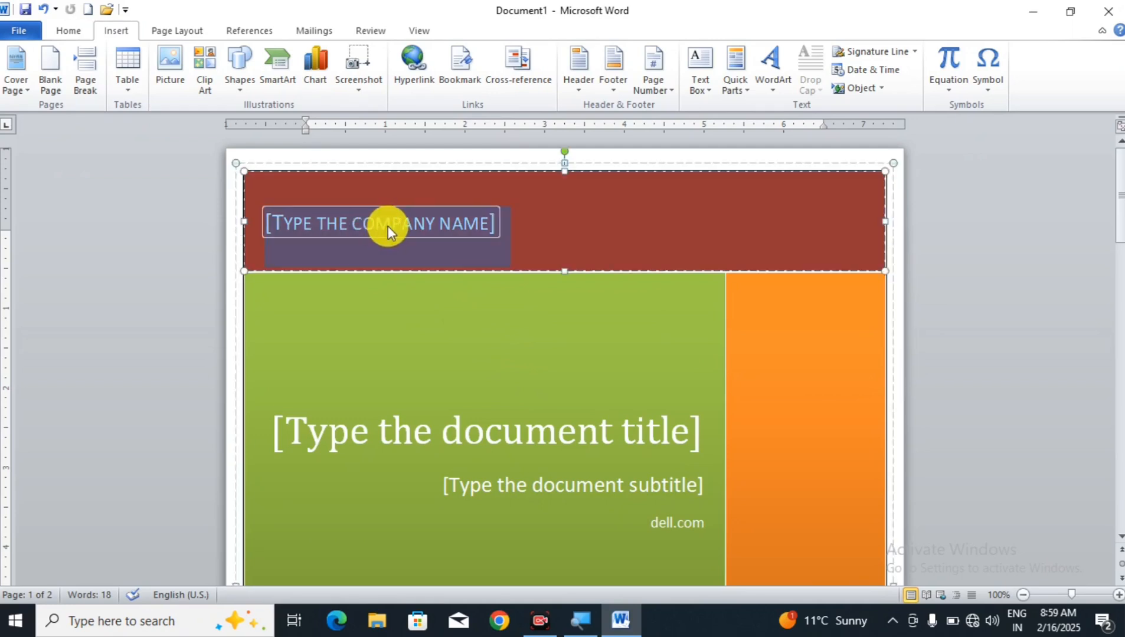
{"action": "left_click", "coordinate": [571, 424]}
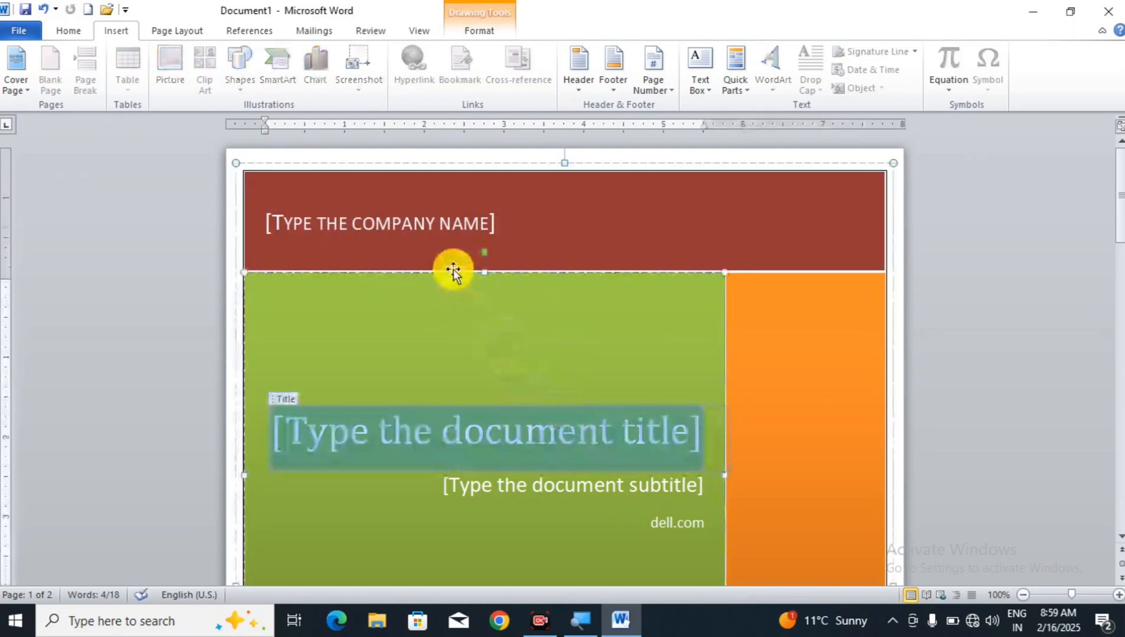
{"action": "left_click", "coordinate": [1026, 596]}
{"action": "left_click", "coordinate": [1025, 597]}
{"action": "left_click", "coordinate": [1025, 596]}
{"action": "left_click", "coordinate": [1026, 596]}
{"action": "left_click", "coordinate": [1025, 596]}
{"action": "left_click", "coordinate": [1025, 596]}
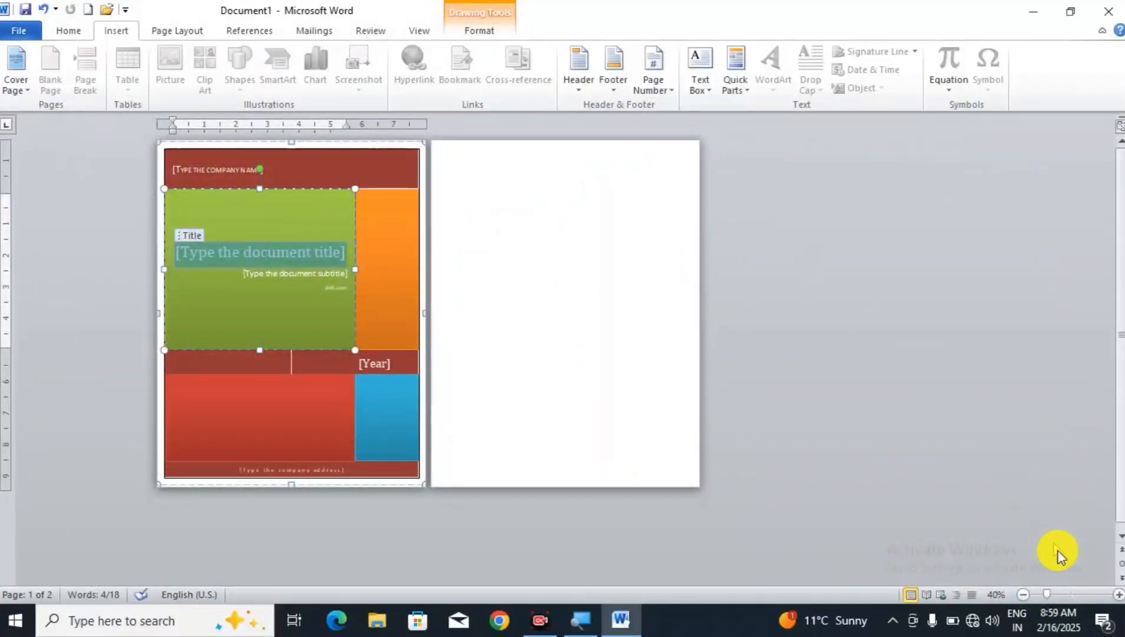
{"action": "left_click", "coordinate": [1118, 595]}
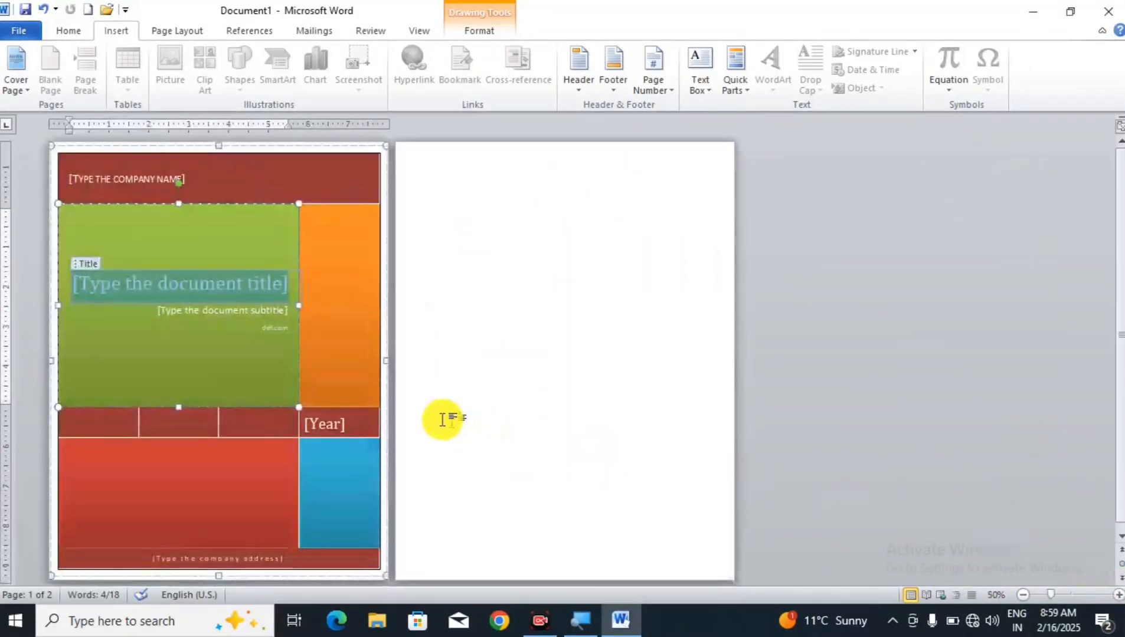
{"action": "left_click", "coordinate": [201, 312]}
{"action": "left_click", "coordinate": [296, 420]}
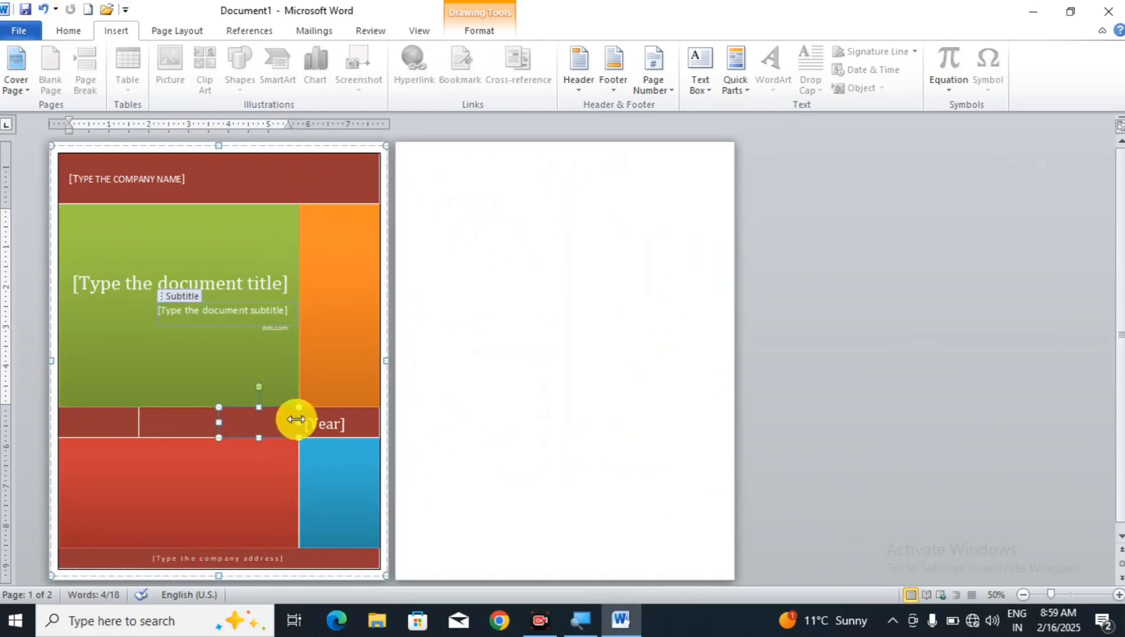
{"action": "left_click", "coordinate": [322, 423]}
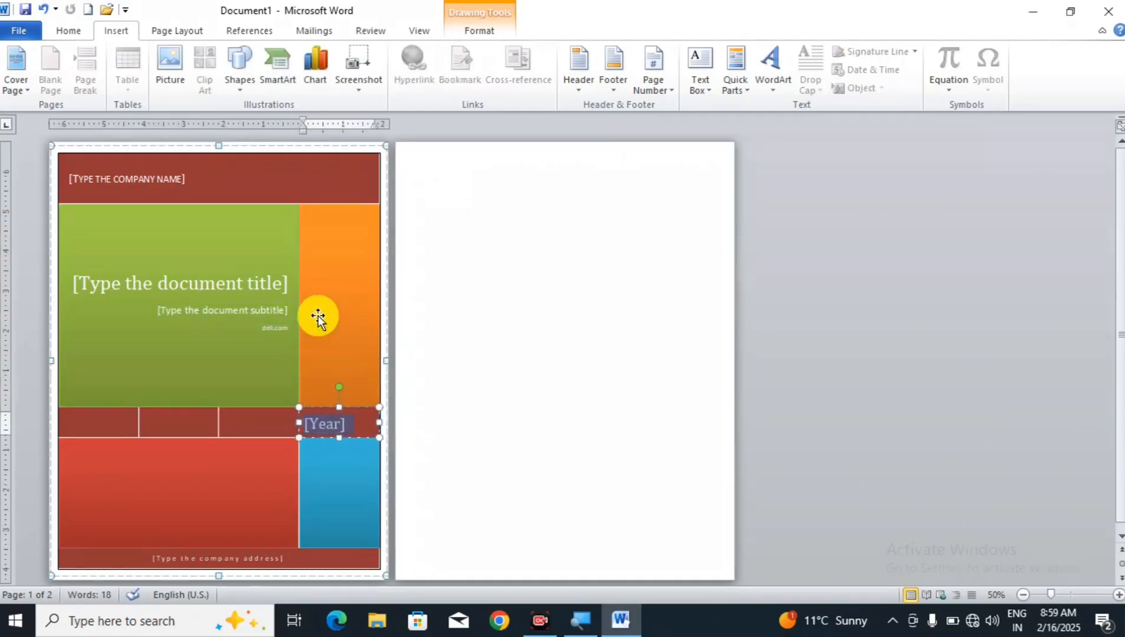
{"action": "left_click", "coordinate": [213, 289]}
{"action": "left_click", "coordinate": [164, 177]}
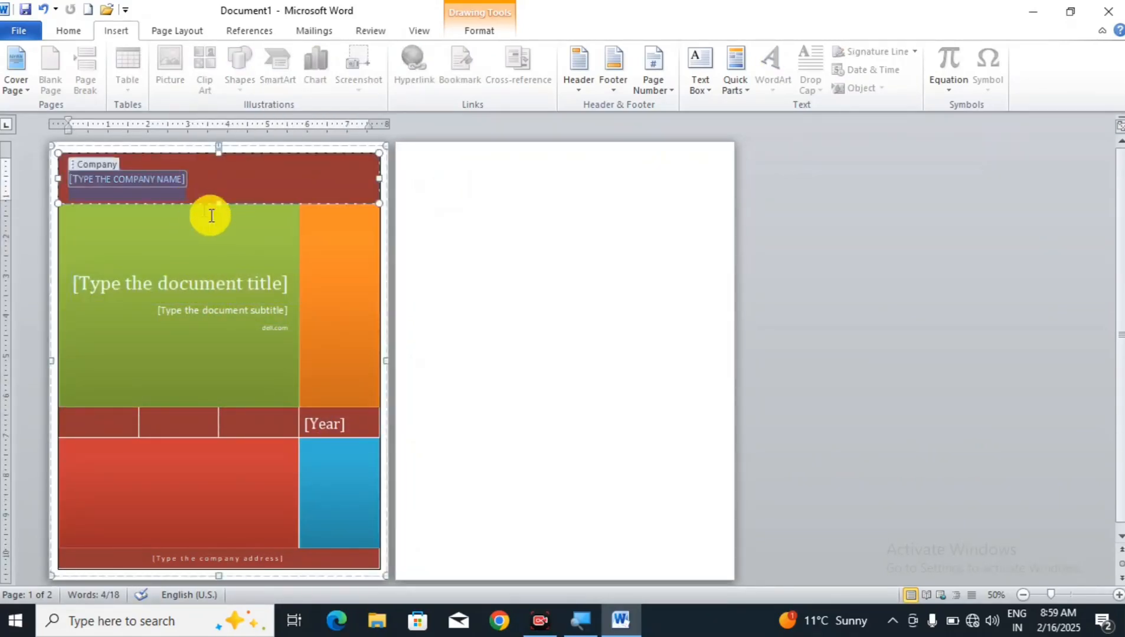
{"action": "left_click", "coordinate": [275, 309]}
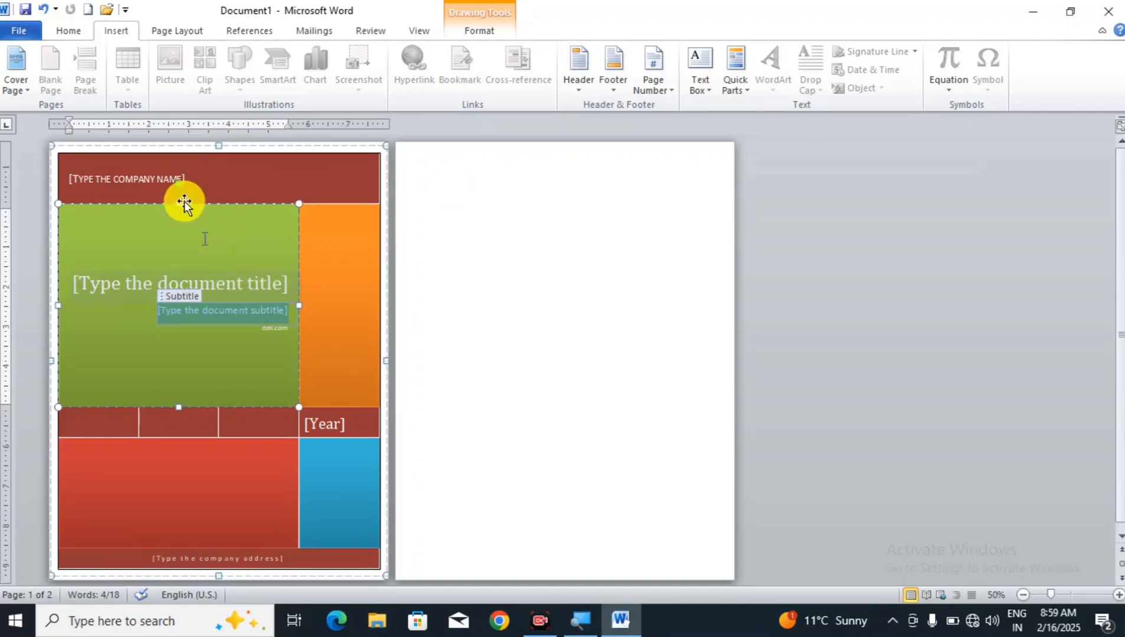
{"action": "left_click", "coordinate": [160, 172]}
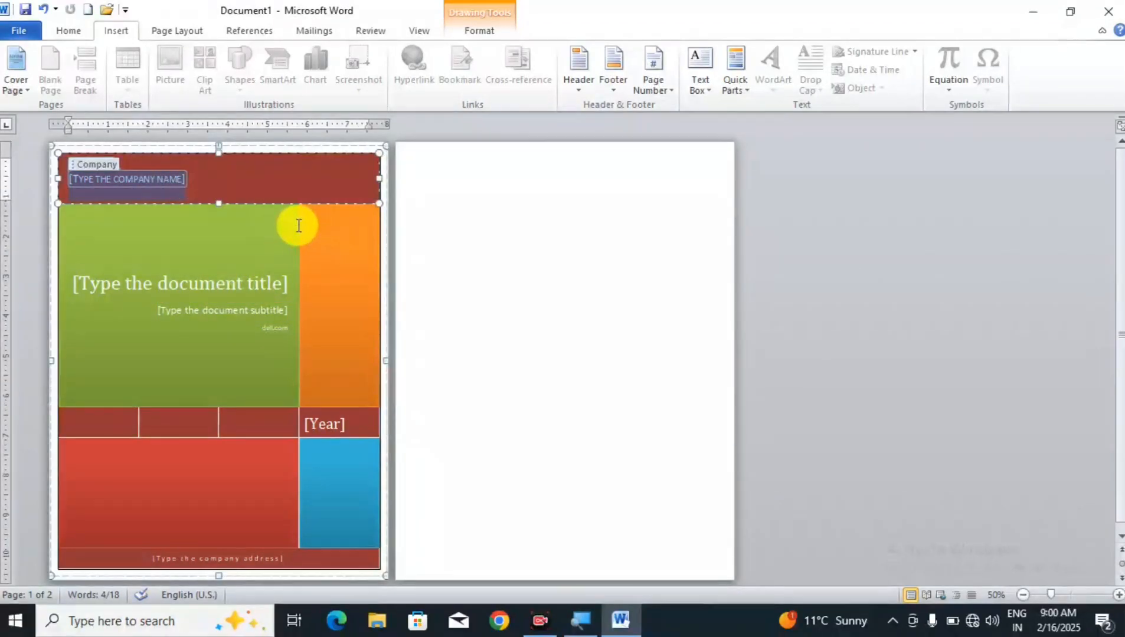
{"action": "left_click", "coordinate": [464, 231]}
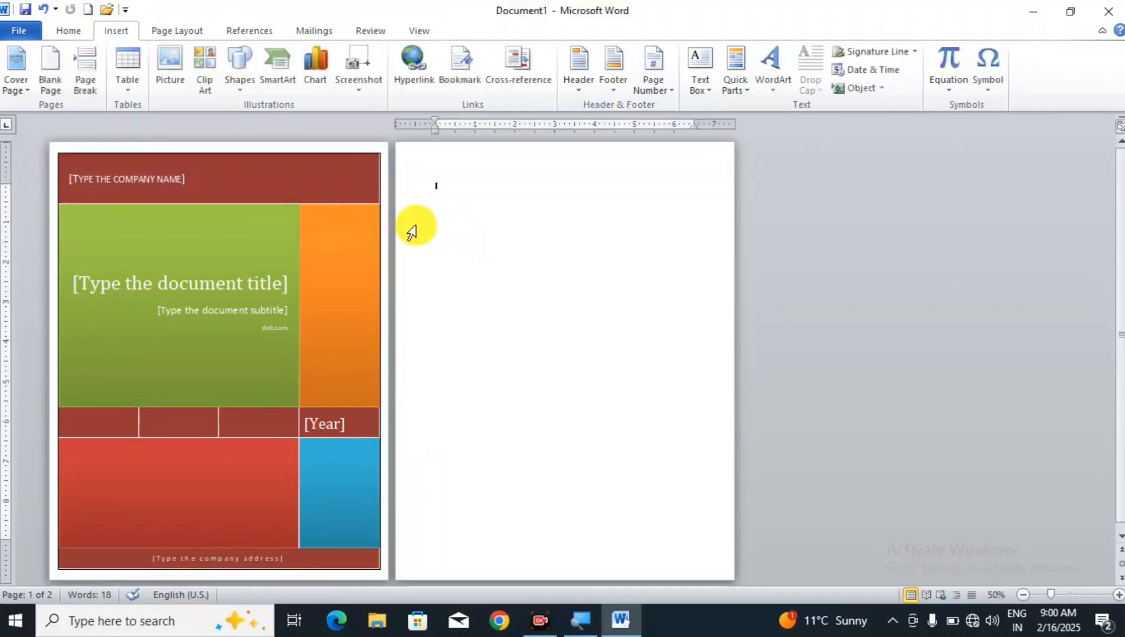
- Remove the Tiles cover page and insert the built-in design with a blue block above a large document title
{"action": "left_click", "coordinate": [15, 74]}
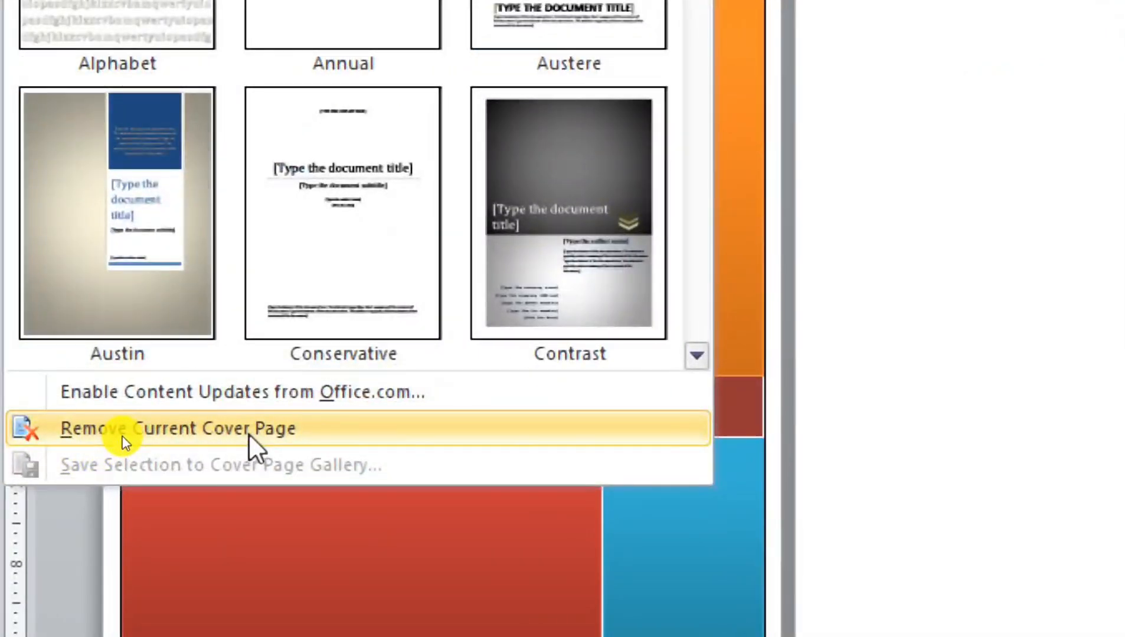
{"action": "left_click", "coordinate": [248, 434]}
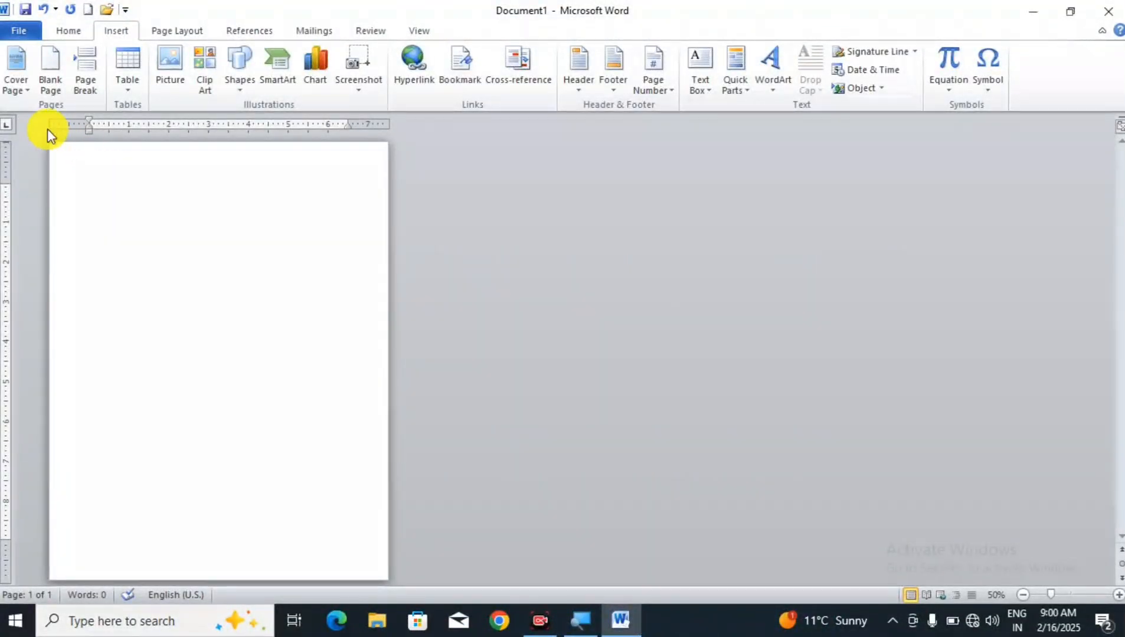
{"action": "left_click", "coordinate": [19, 82]}
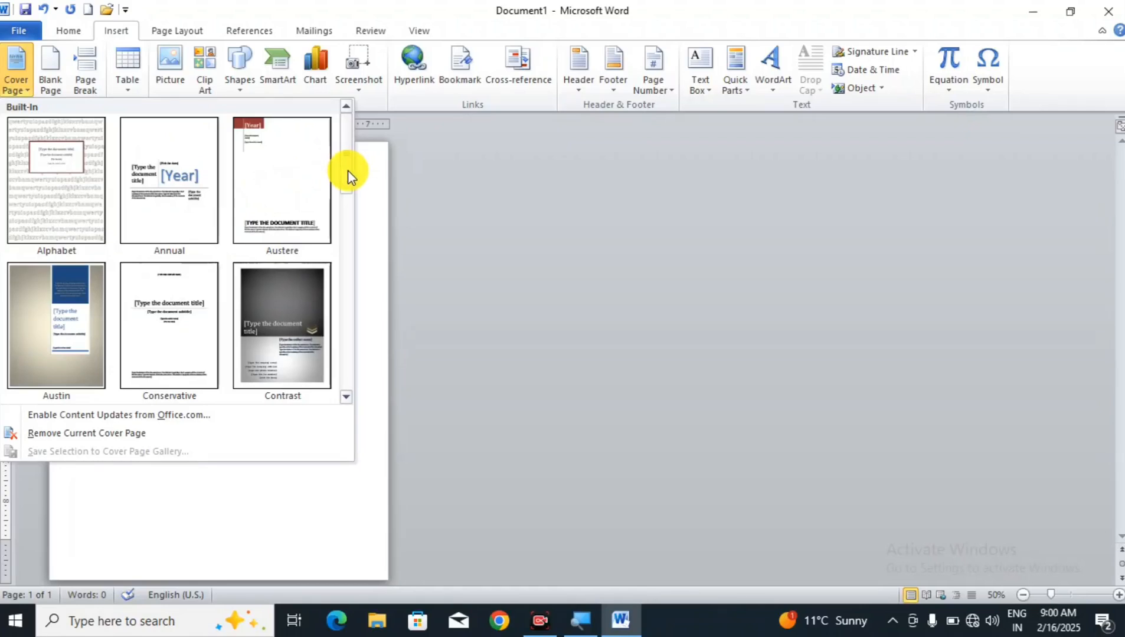
{"action": "left_click_drag", "start_coordinate": [349, 176], "coordinate": [314, 253]}
{"action": "left_click", "coordinate": [291, 176]}
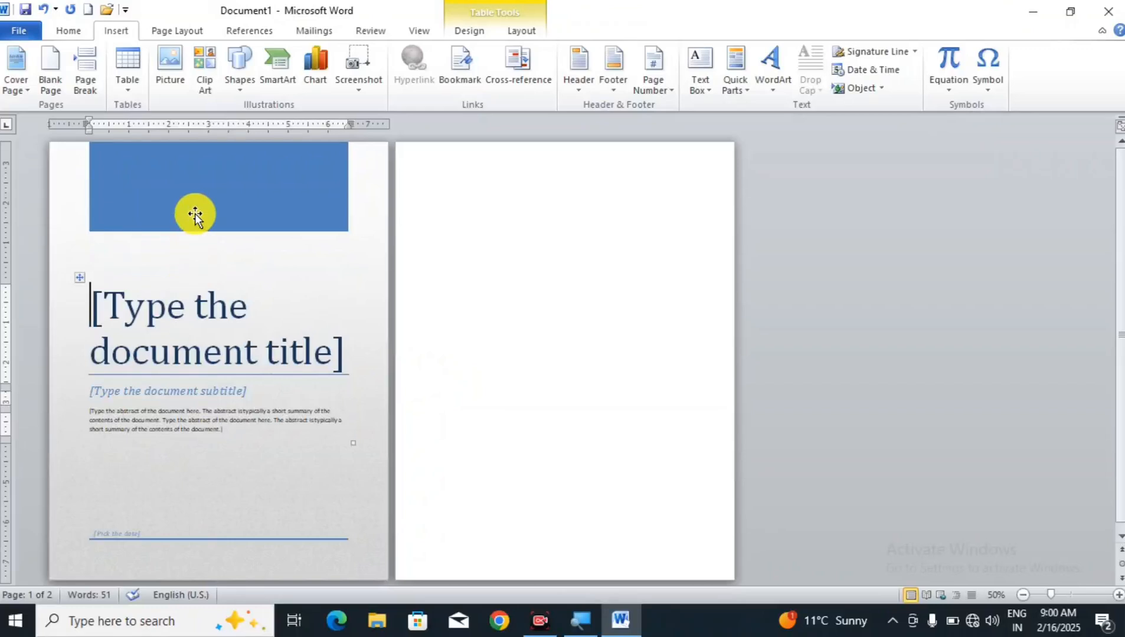
- Fill in the cover page's title placeholder with SB COMPUTER EXPERT and select the abstract placeholder
{"action": "left_click", "coordinate": [211, 339]}
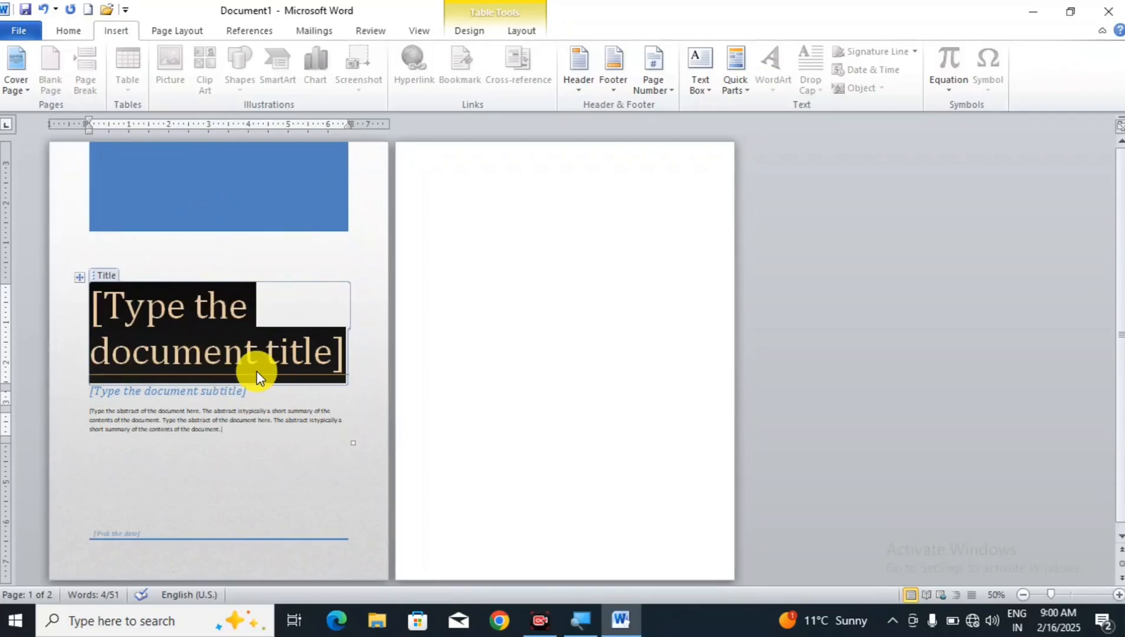
{"action": "left_click", "coordinate": [23, 92]}
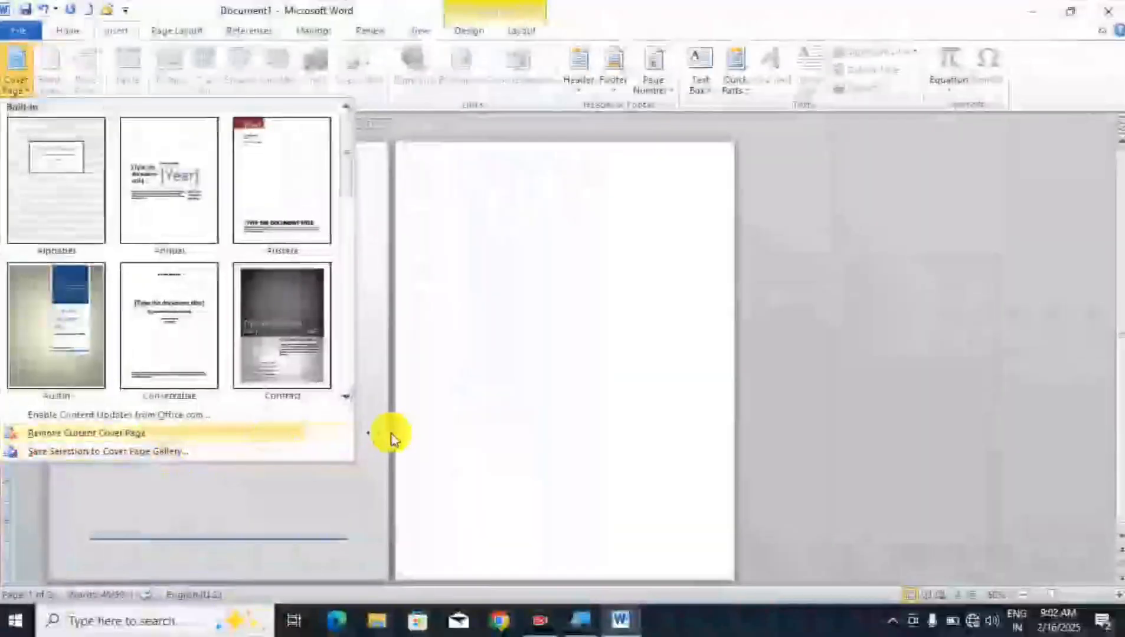
{"action": "left_click", "coordinate": [781, 423]}
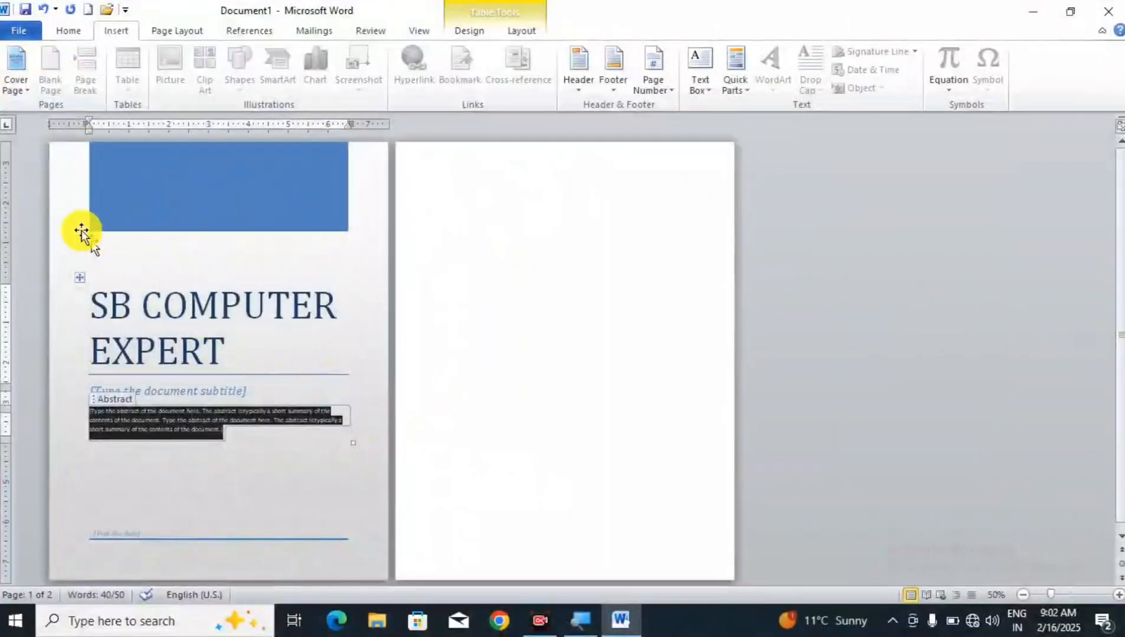
- Save the selected abstract to the cover page gallery as a building block named SB COMPUTER in the General category
{"action": "left_click", "coordinate": [16, 89]}
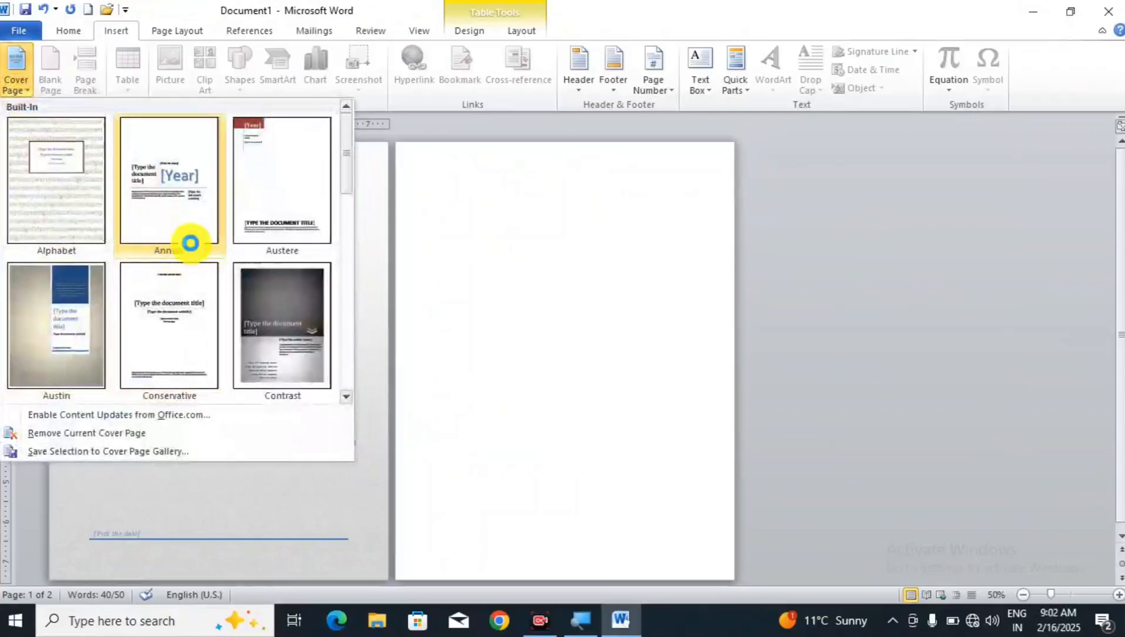
{"action": "scroll", "coordinate": [190, 242], "scroll_direction": "down", "scroll_amount": 5}
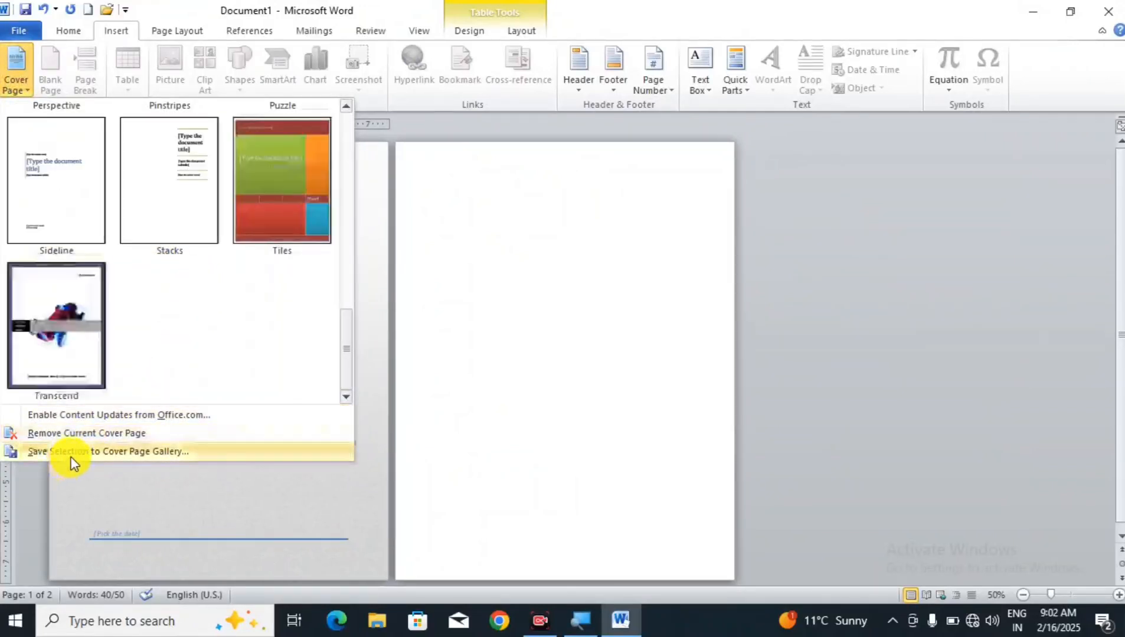
{"action": "left_click", "coordinate": [103, 452]}
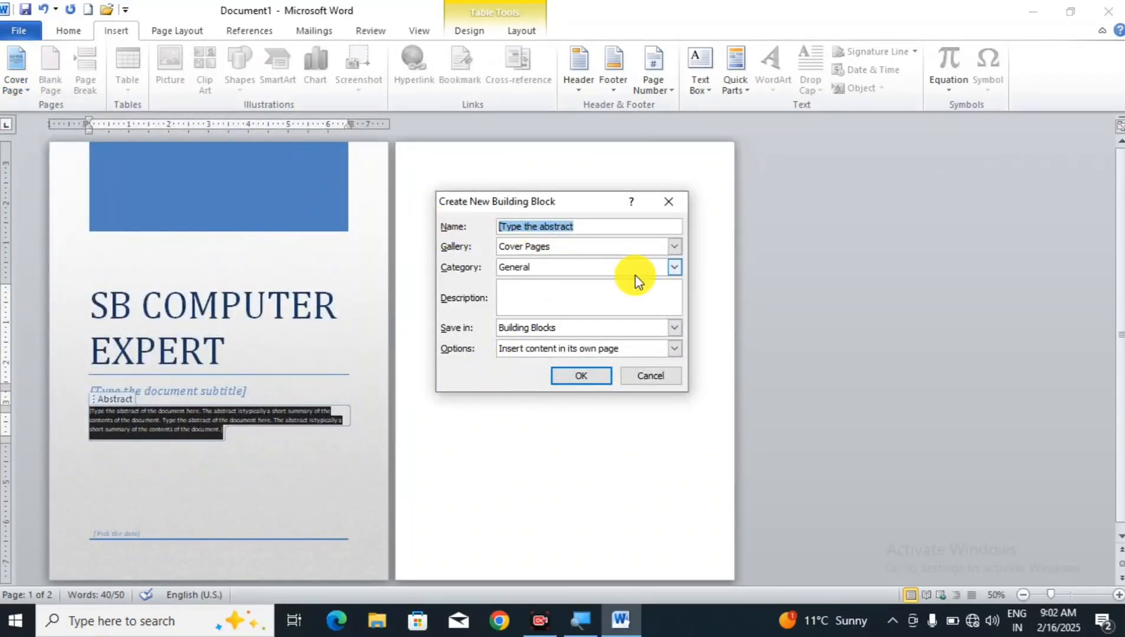
{"action": "type", "text": "SB COMPUTER"}
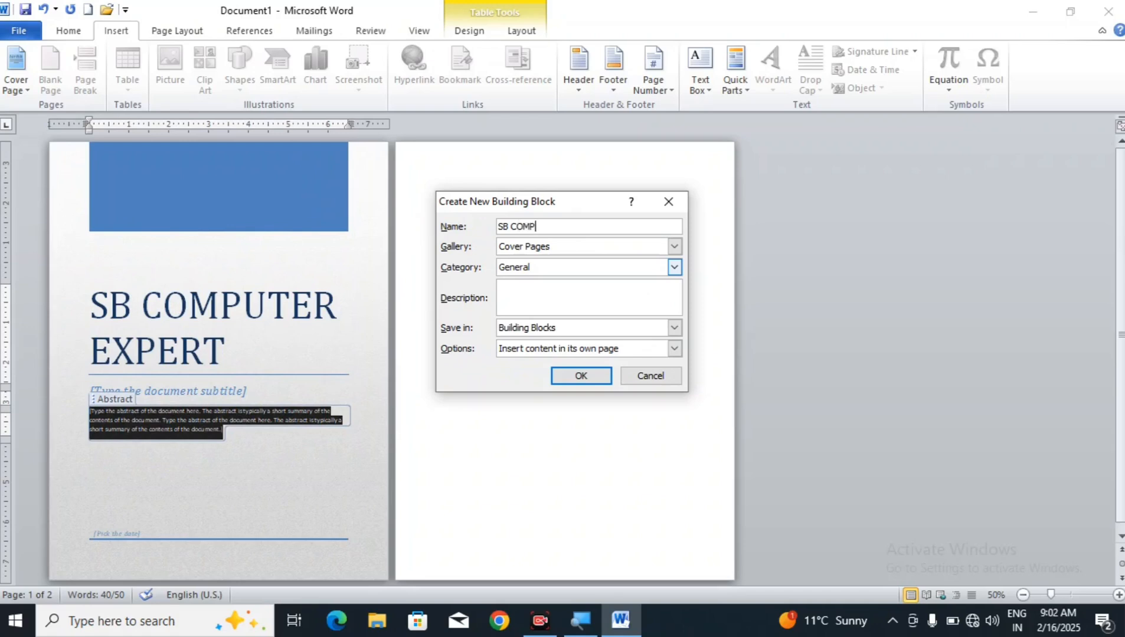
{"action": "left_click", "coordinate": [581, 376]}
- Check the cover page gallery for the saved SB COMPUTER entry and close the gallery without inserting it
{"action": "left_click", "coordinate": [10, 90]}
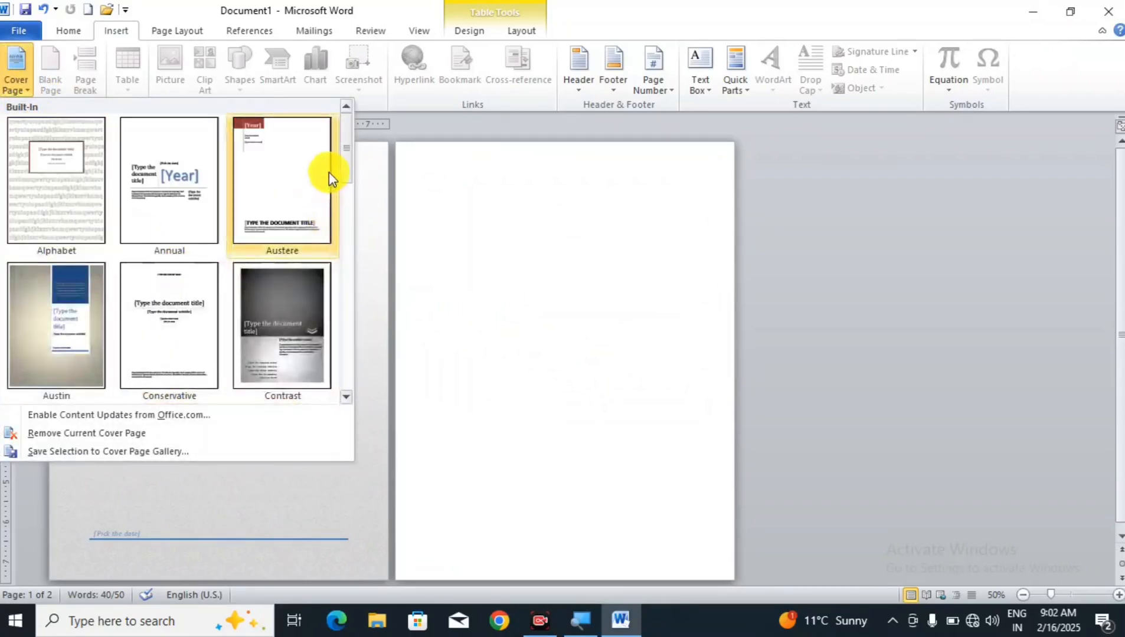
{"action": "left_click_drag", "start_coordinate": [347, 169], "coordinate": [360, 384]}
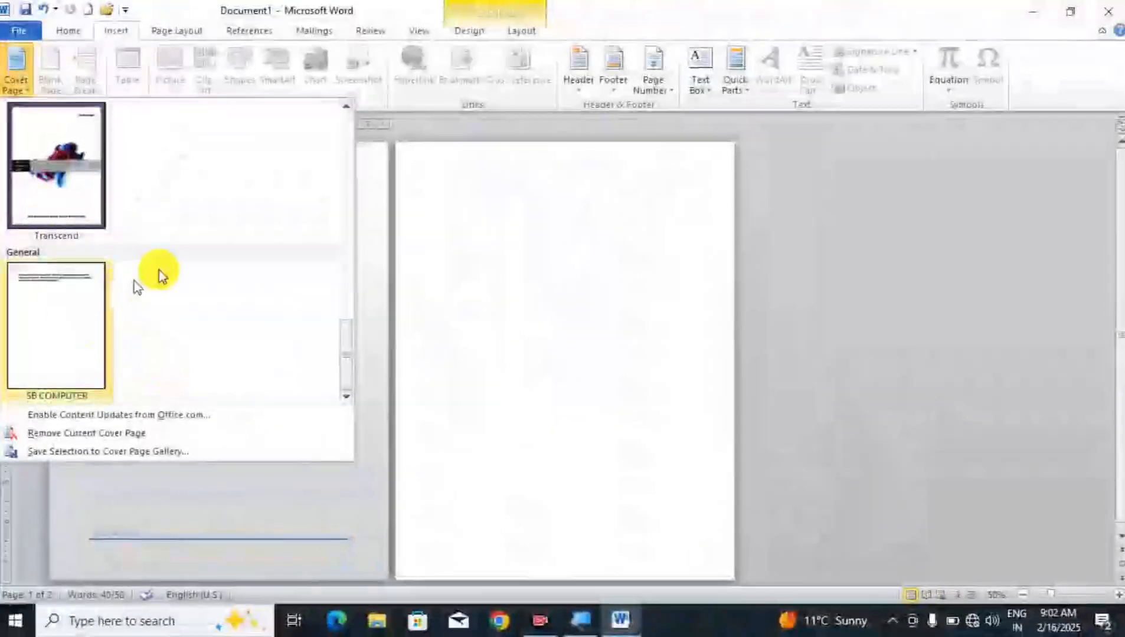
{"action": "scroll", "coordinate": [321, 161], "scroll_direction": "up", "scroll_amount": 10}
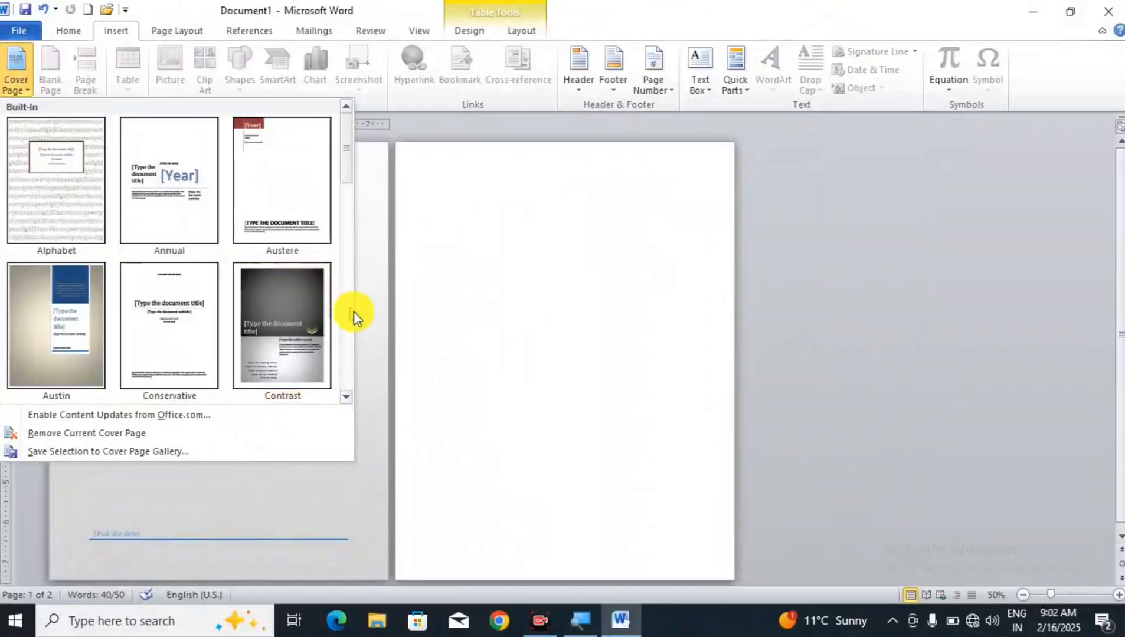
{"action": "left_click", "coordinate": [443, 327]}
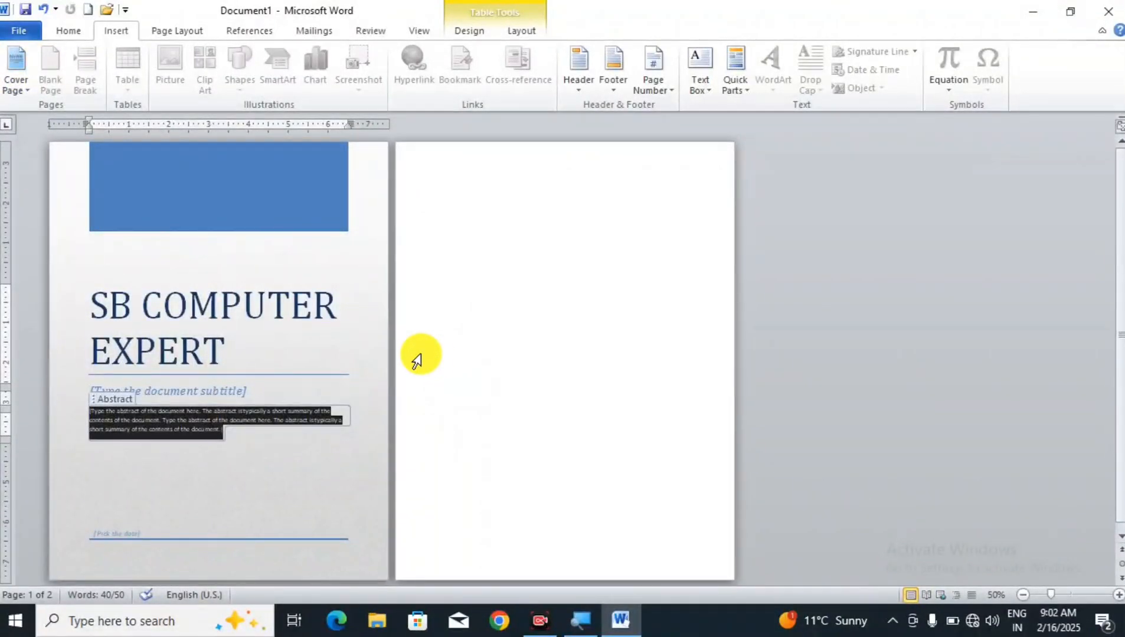
- Delete all the document's content, including the cover page, and insert a page break in the empty document
{"action": "key", "text": "ctrl+a"}
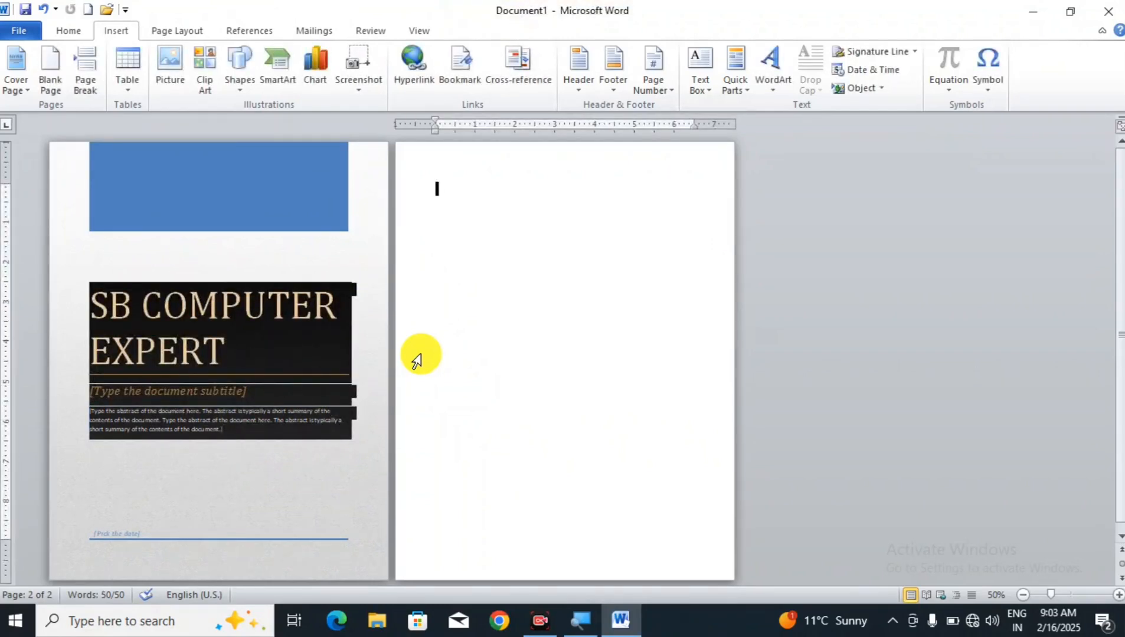
{"action": "key", "text": "Delete"}
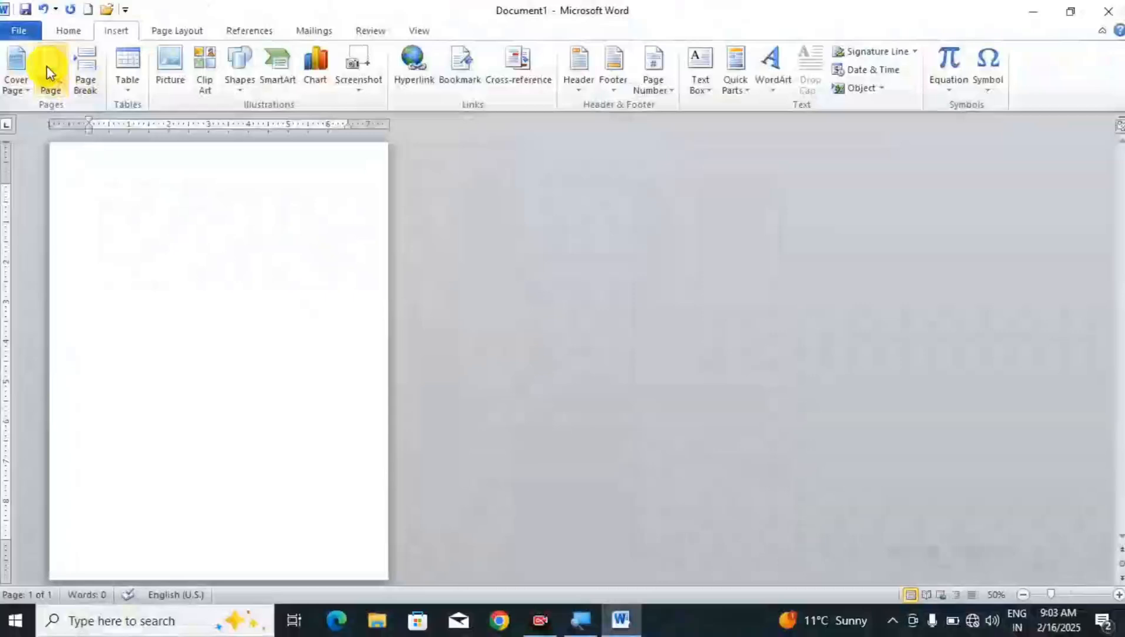
{"action": "left_click", "coordinate": [83, 51]}
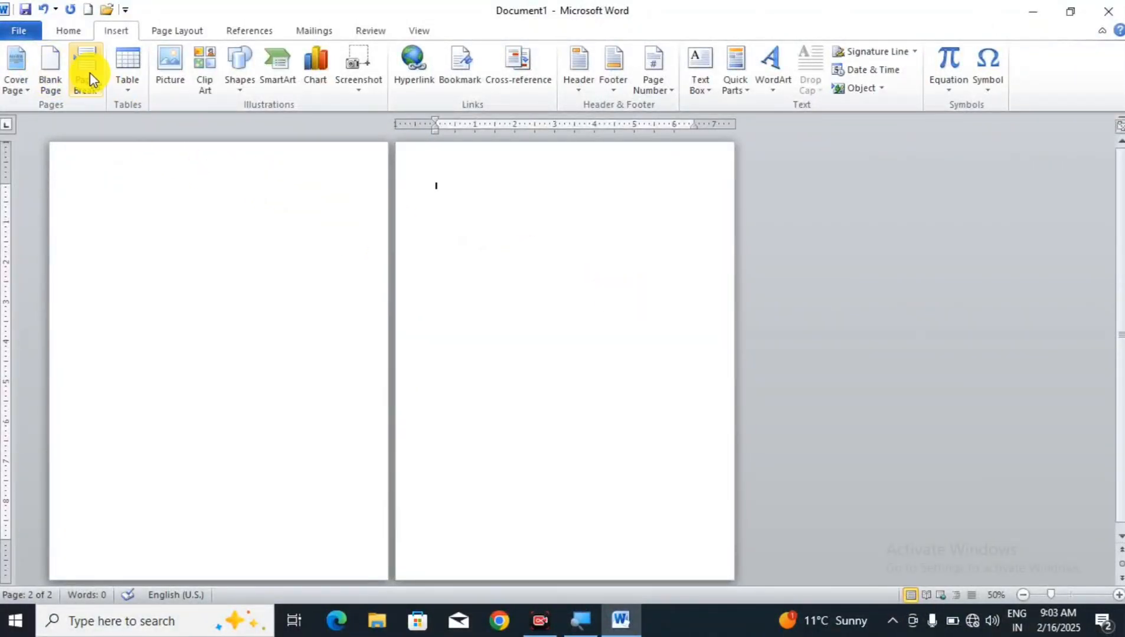
- Insert five more blank pages at the end of the document and zoom out to 30% along the way
{"action": "left_click", "coordinate": [53, 77]}
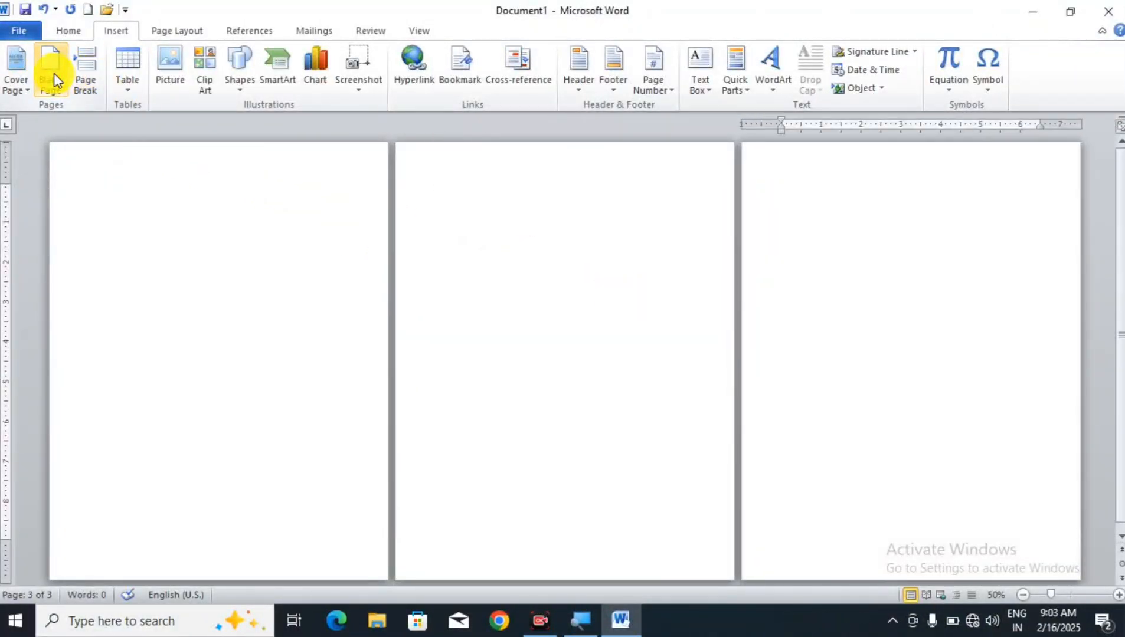
{"action": "left_click", "coordinate": [53, 73]}
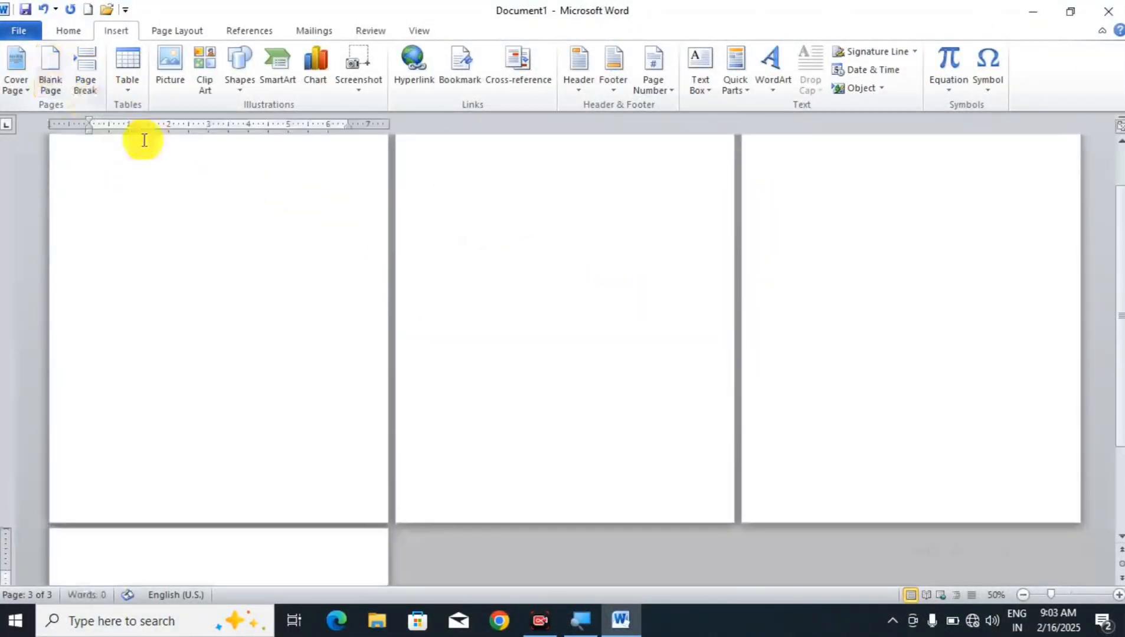
{"action": "left_click", "coordinate": [54, 83]}
{"action": "left_click", "coordinate": [52, 84]}
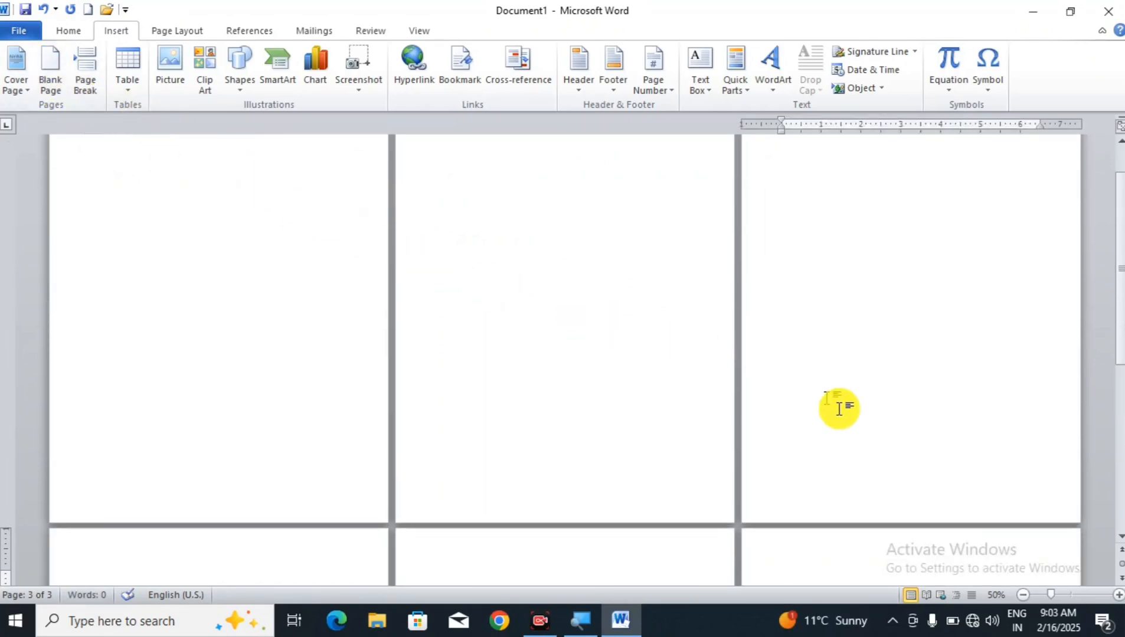
{"action": "left_click", "coordinate": [1024, 595]}
{"action": "left_click", "coordinate": [1024, 595]}
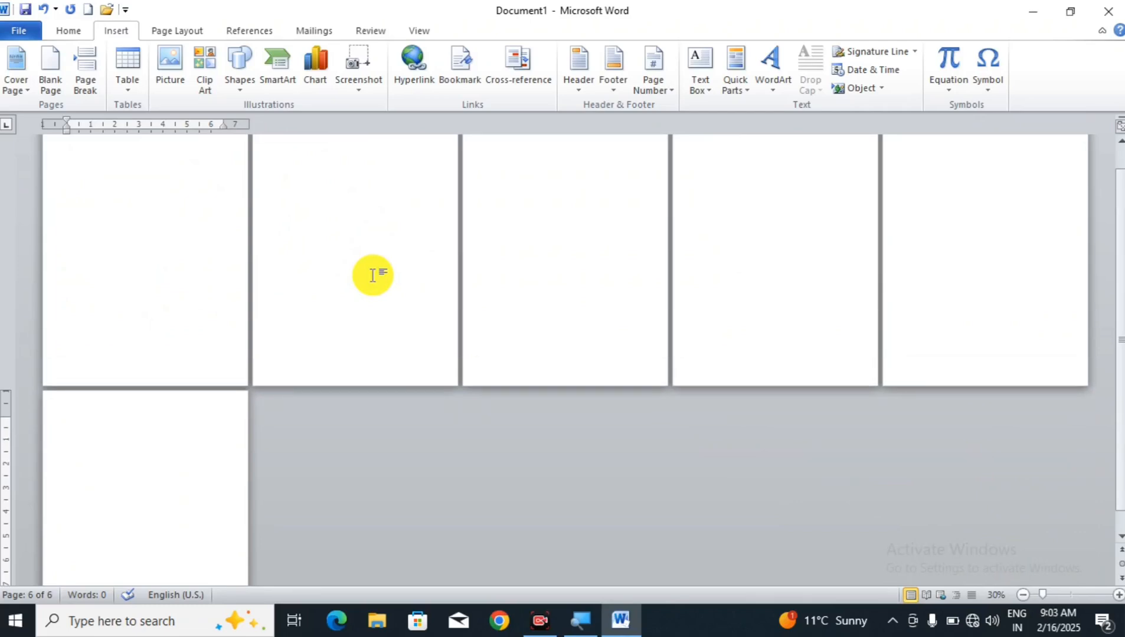
{"action": "left_click", "coordinate": [53, 80]}
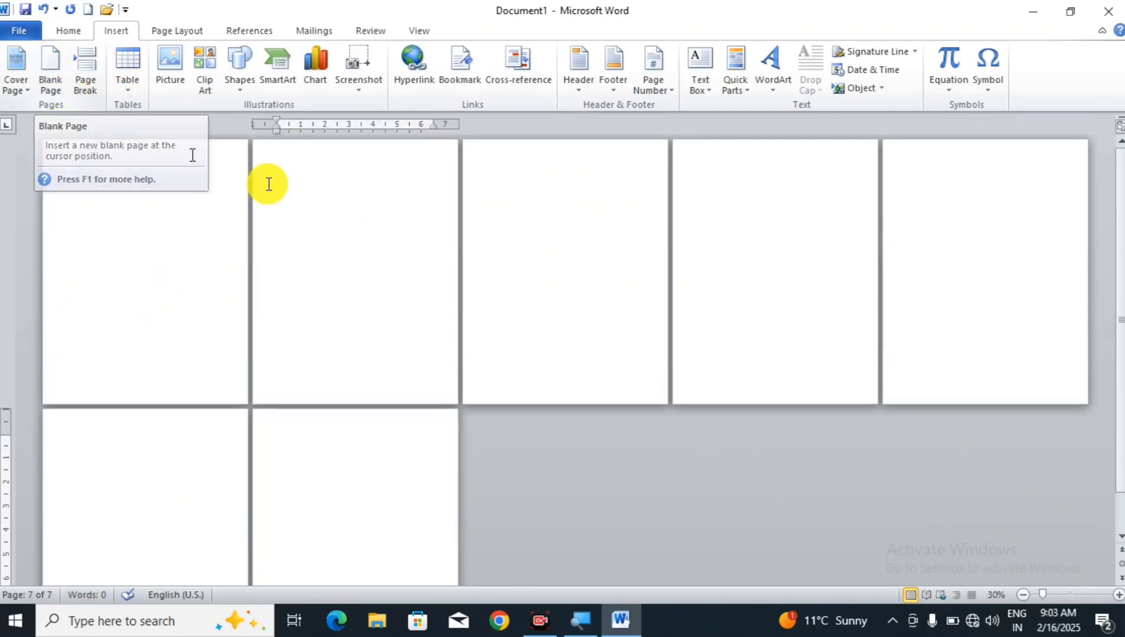
- Delete all the document's pages and generate sample paragraphs in the empty document with =RAND()
{"action": "double_click", "coordinate": [474, 405]}
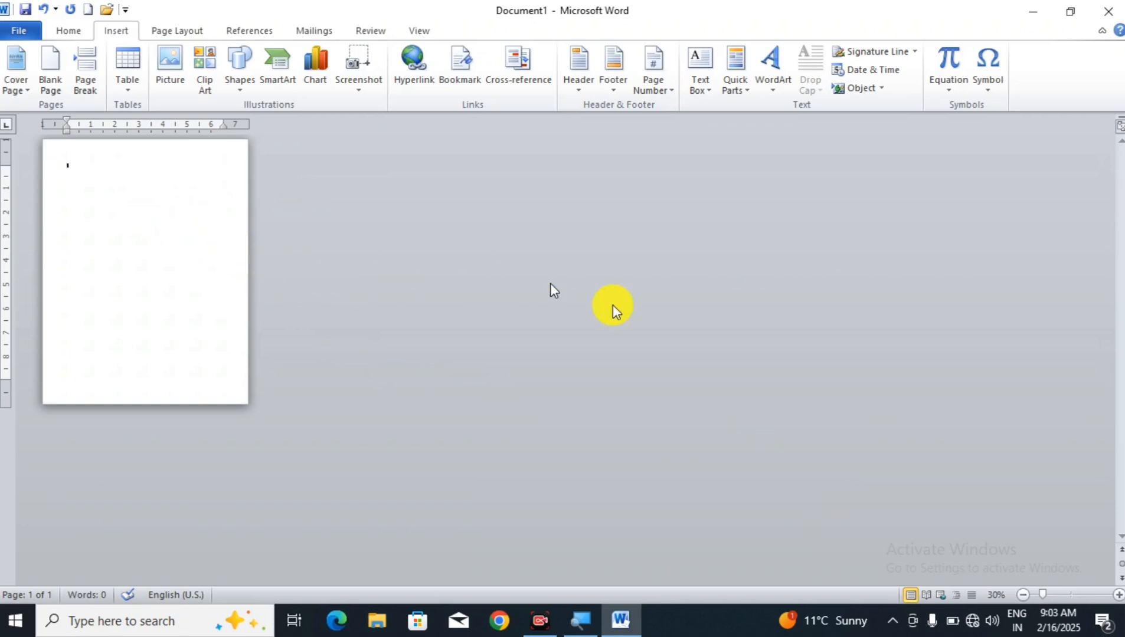
{"action": "left_click", "coordinate": [1065, 595]}
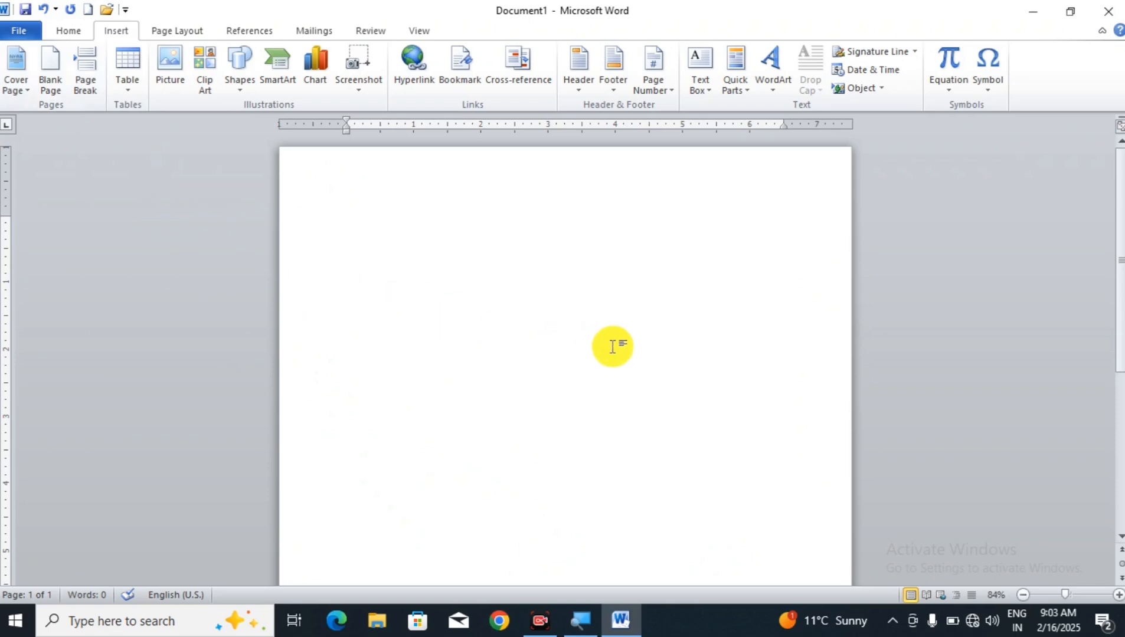
{"action": "type", "text": "=RAND("}
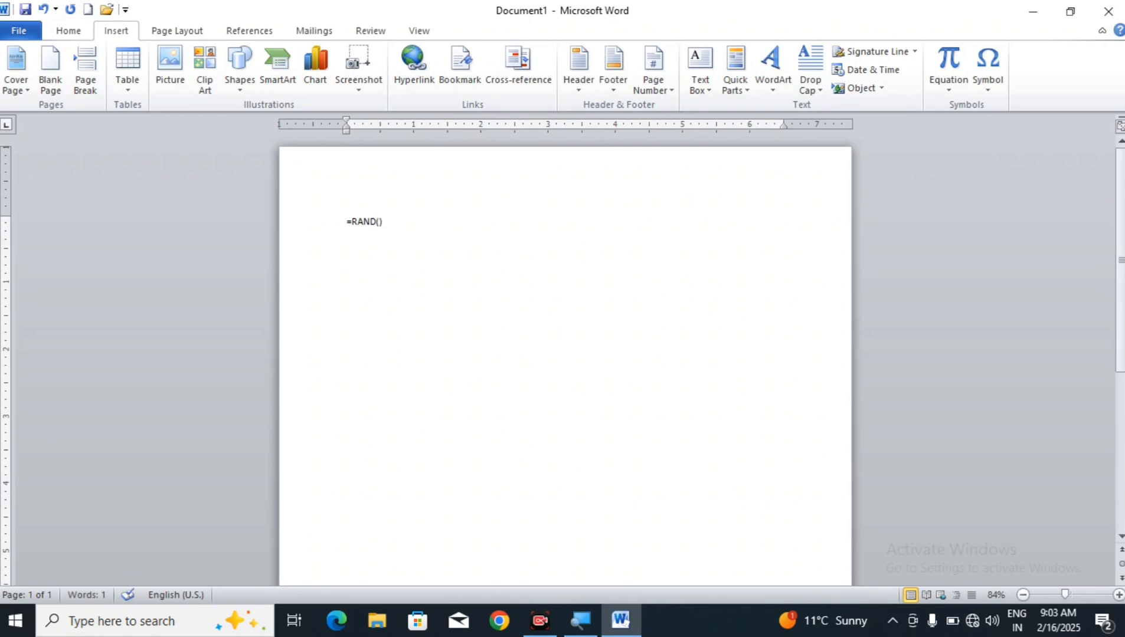
{"action": "key", "text": "Return"}
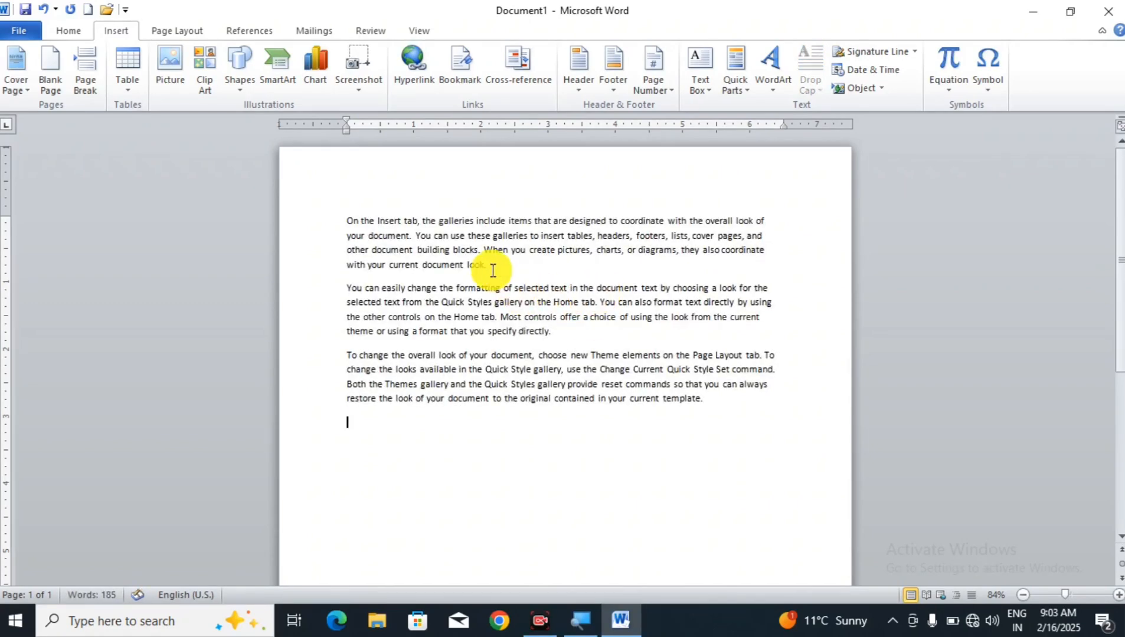
- Insert a page break at the end of the first sample paragraph, review both pages, and delete all the document's content
{"action": "left_click", "coordinate": [502, 265]}
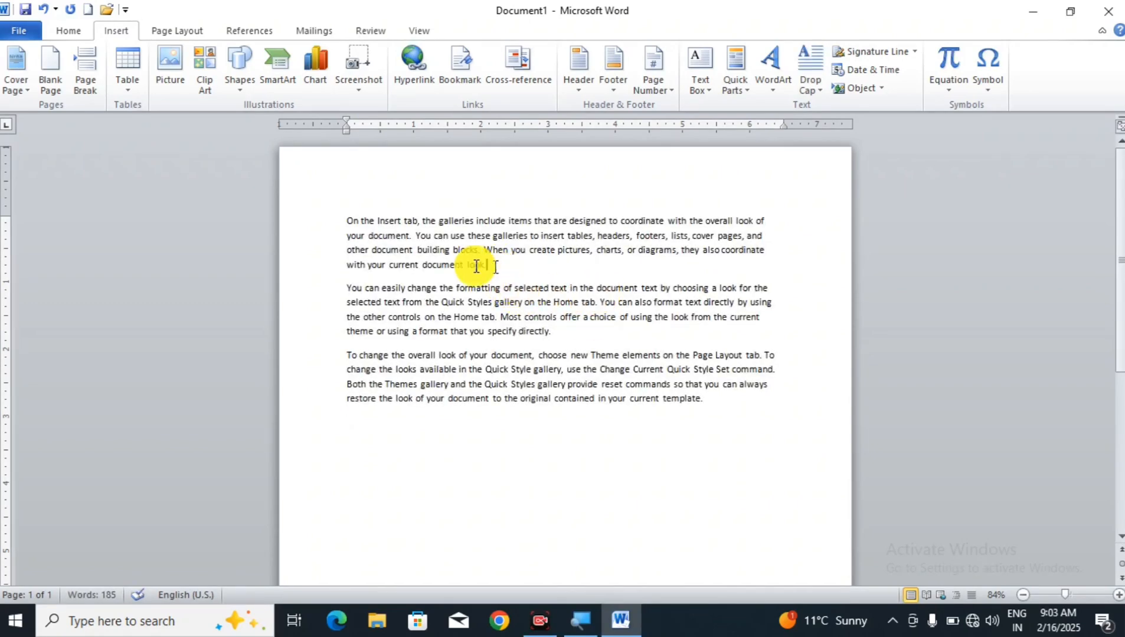
{"action": "left_click", "coordinate": [491, 271]}
{"action": "left_click", "coordinate": [92, 61]}
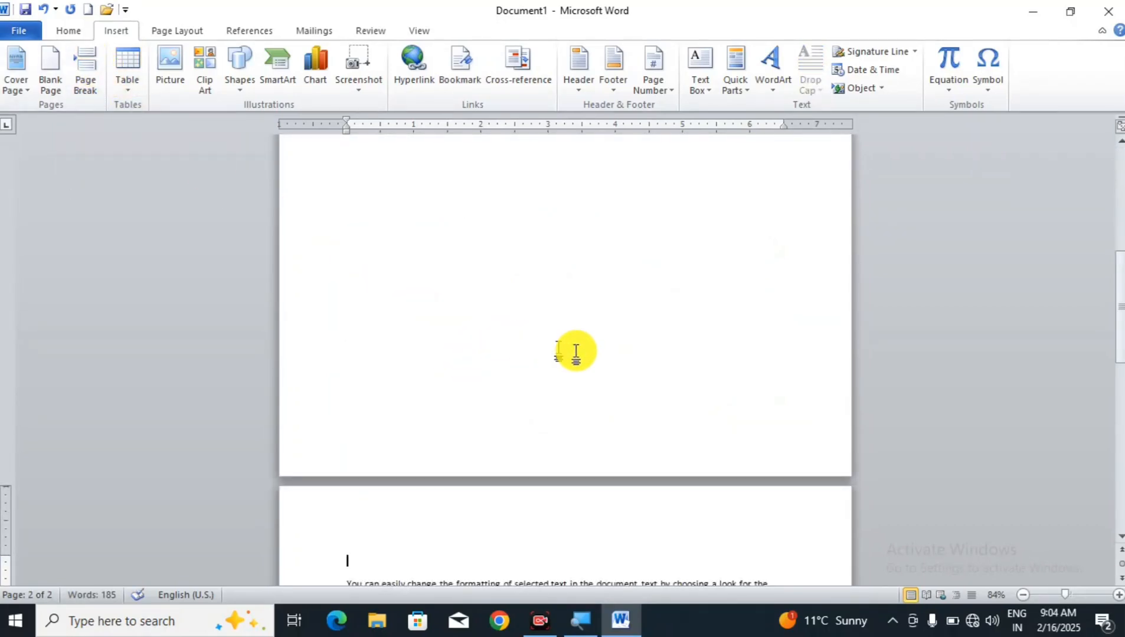
{"action": "scroll", "coordinate": [573, 352], "scroll_direction": "up", "scroll_amount": 3}
{"action": "scroll", "coordinate": [573, 313], "scroll_direction": "up", "scroll_amount": 3}
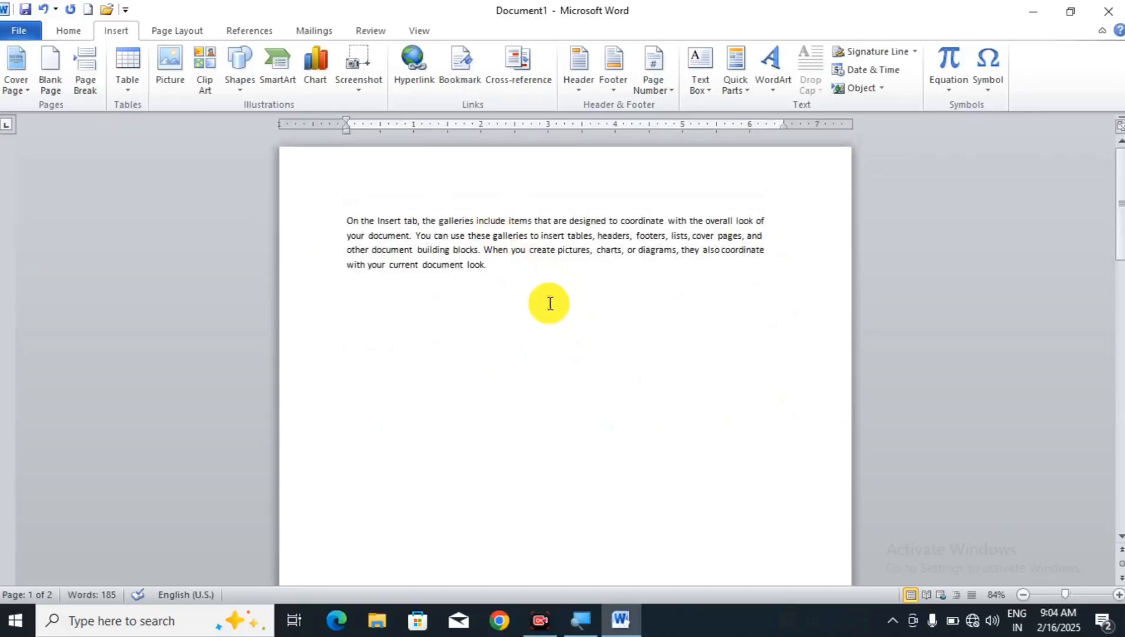
{"action": "scroll", "coordinate": [554, 310], "scroll_direction": "down", "scroll_amount": 6}
{"action": "scroll", "coordinate": [555, 311], "scroll_direction": "down", "scroll_amount": 4}
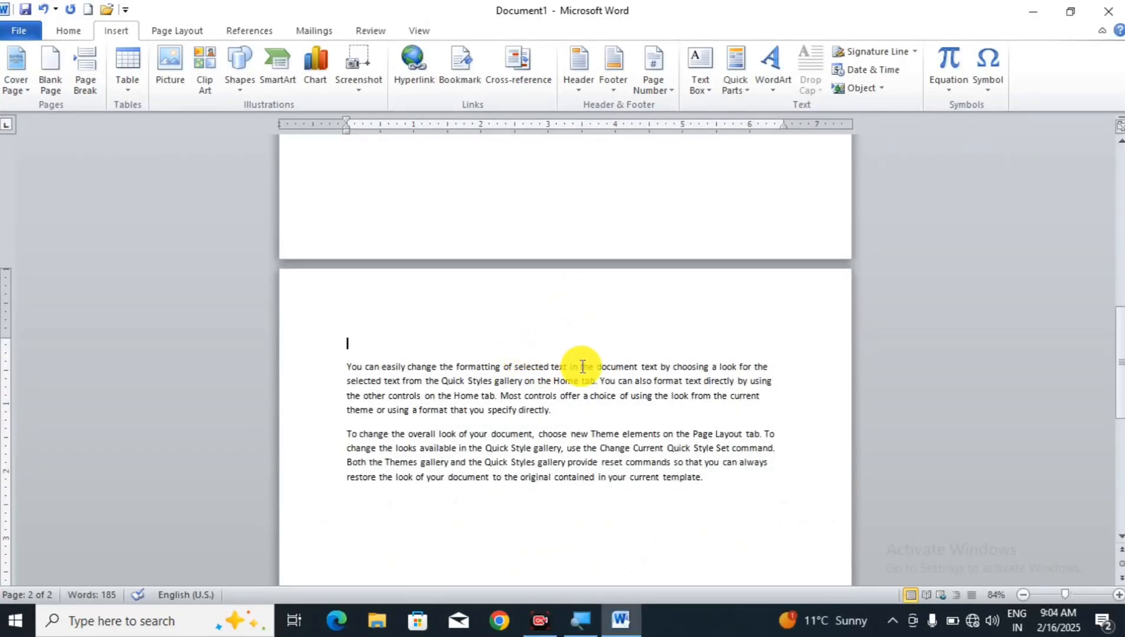
{"action": "key", "text": "ctrl+a"}
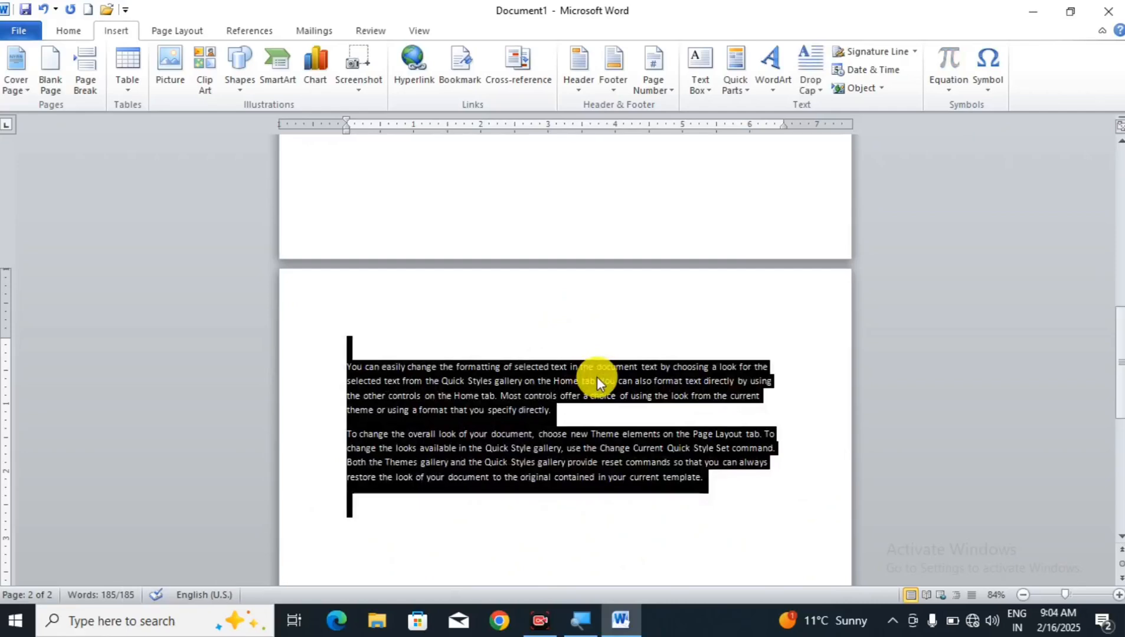
{"action": "key", "text": "Delete"}
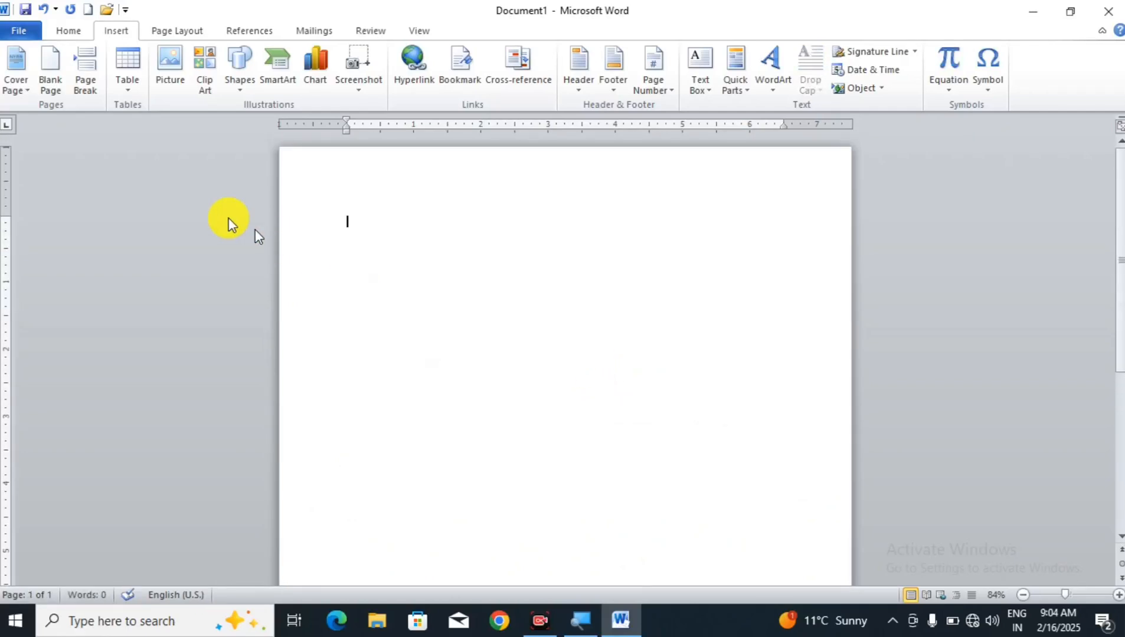
- Insert a table with 9 columns and 5 rows and stretch it to make its rows taller
{"action": "left_click", "coordinate": [131, 81]}
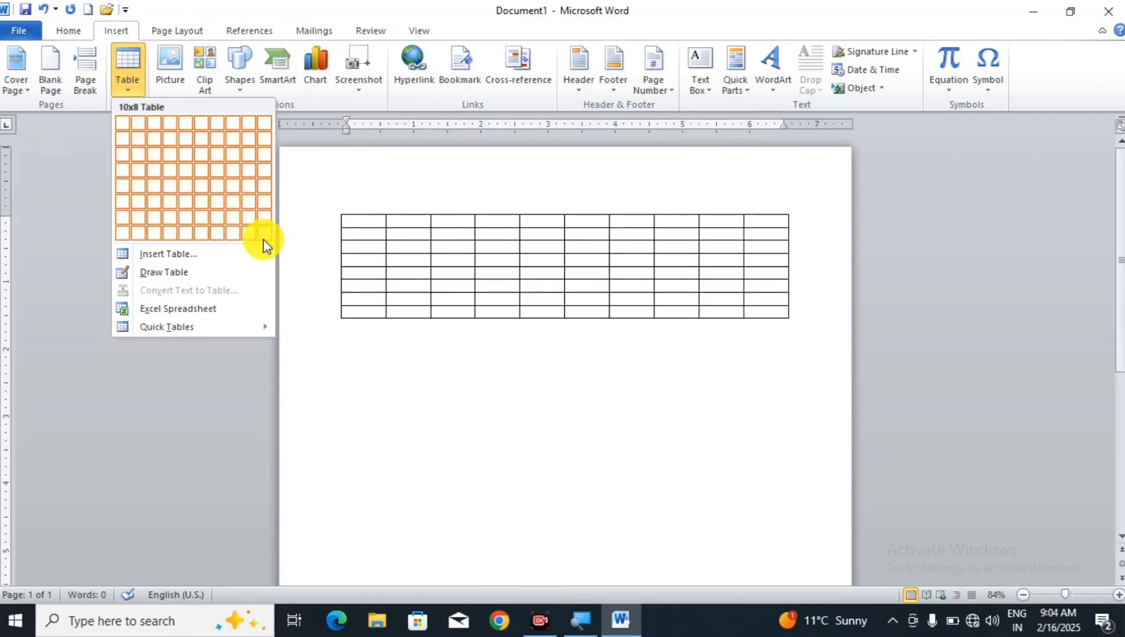
{"action": "left_click", "coordinate": [243, 189]}
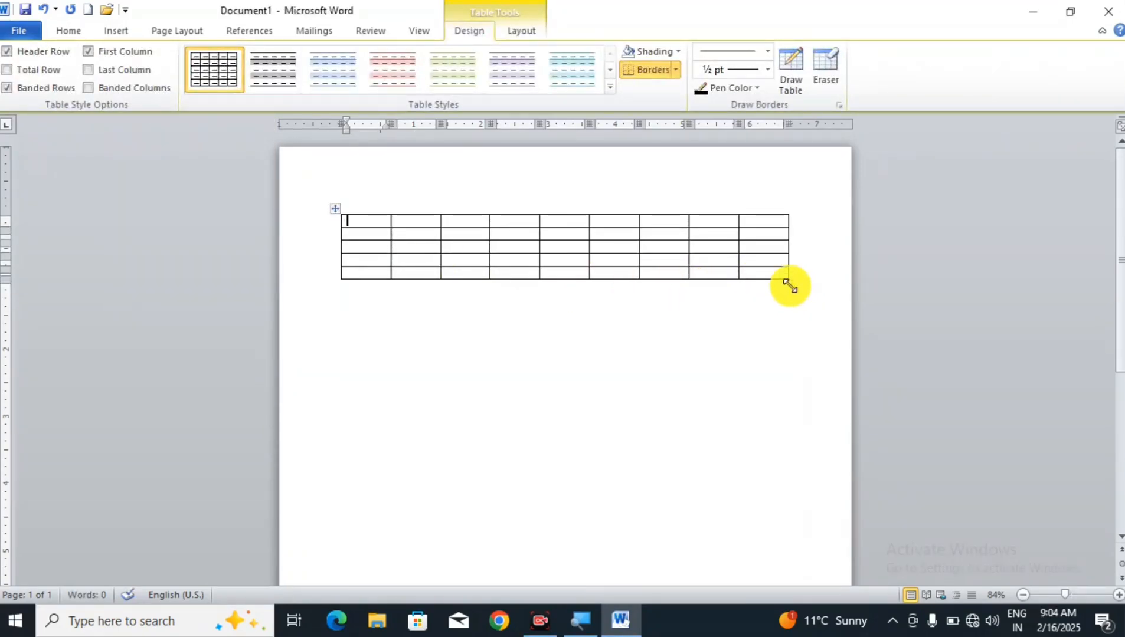
{"action": "left_click_drag", "start_coordinate": [790, 286], "coordinate": [795, 374]}
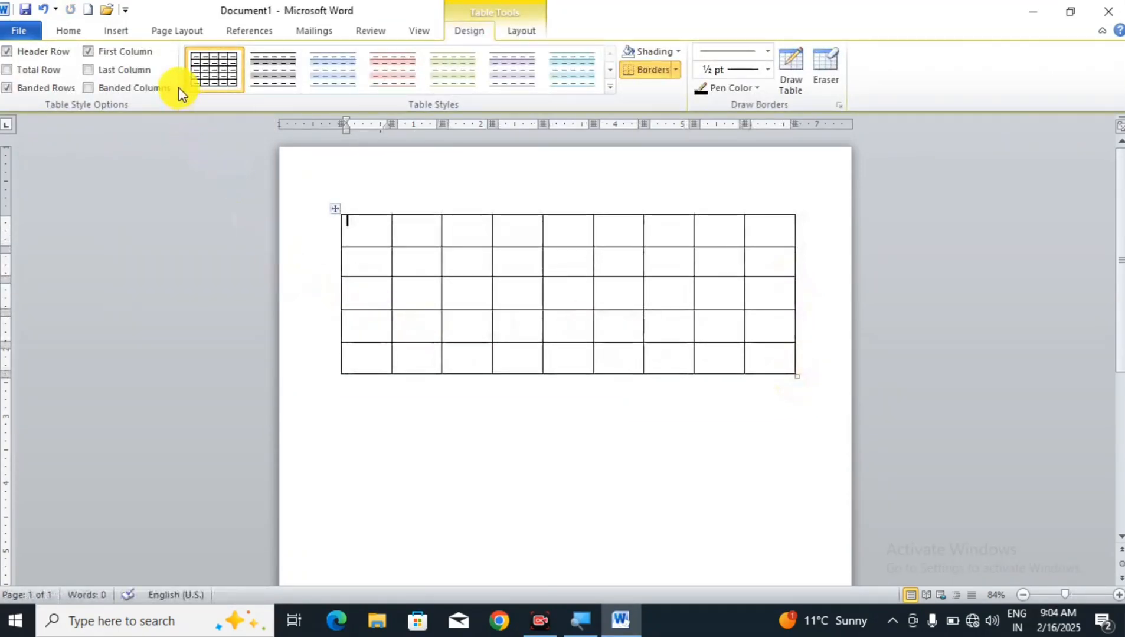
- Delete the 9-column table together with everything else in the document
{"action": "left_click", "coordinate": [509, 507]}
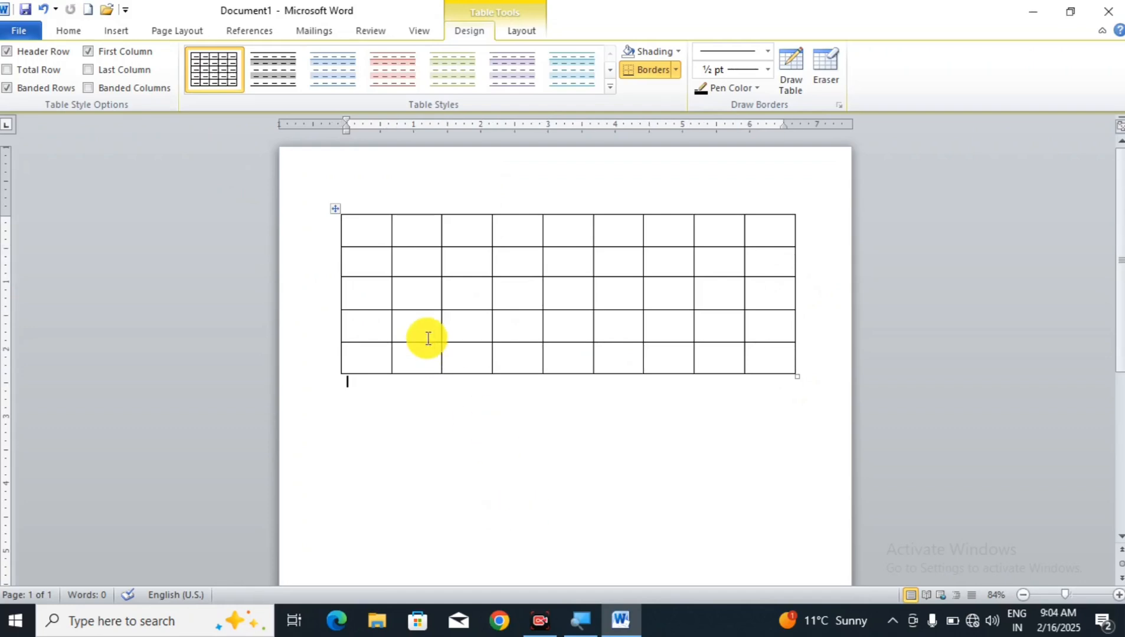
{"action": "key", "text": "ctrl+a"}
{"action": "key", "text": "Delete"}
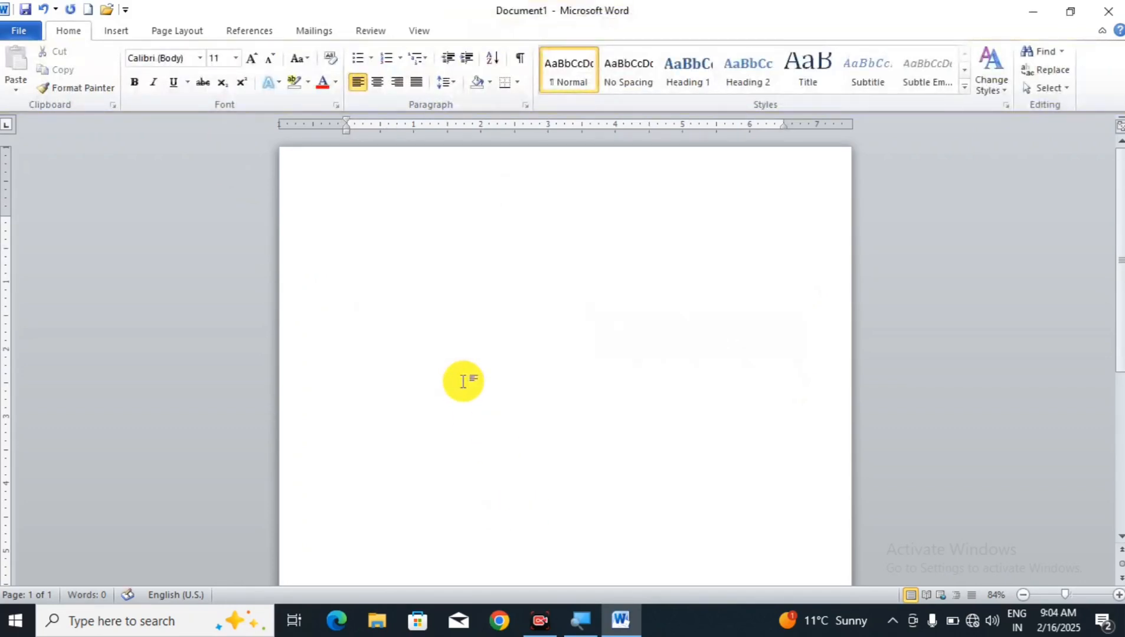
- Insert a table with 10 columns and 8 rows and enlarge it downward to make its rows taller
{"action": "left_click", "coordinate": [129, 29]}
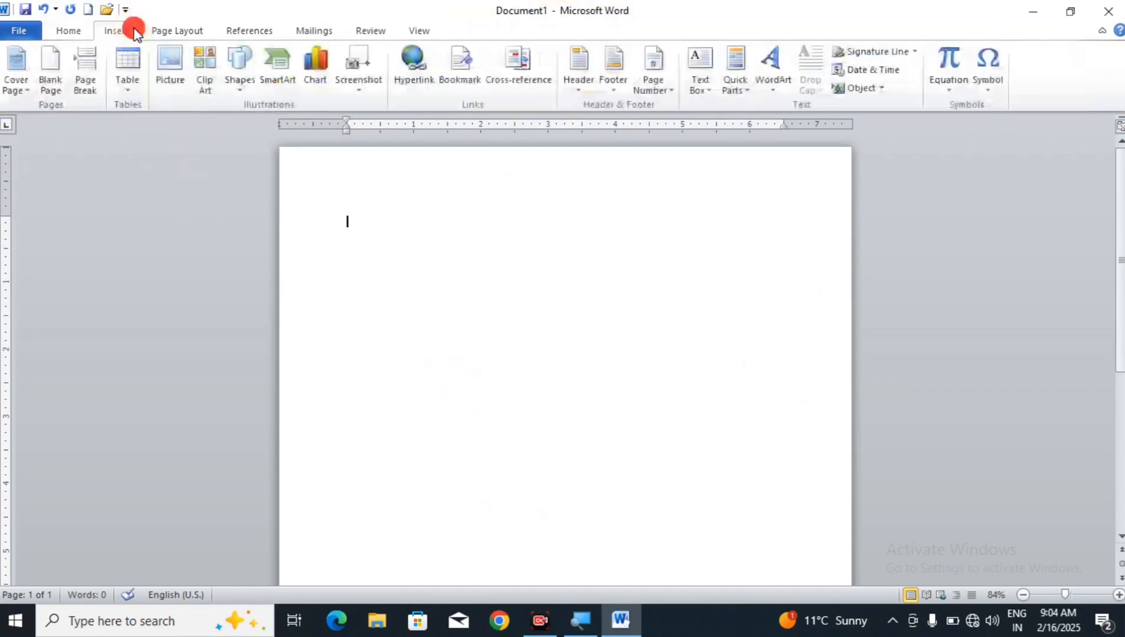
{"action": "left_click", "coordinate": [129, 77]}
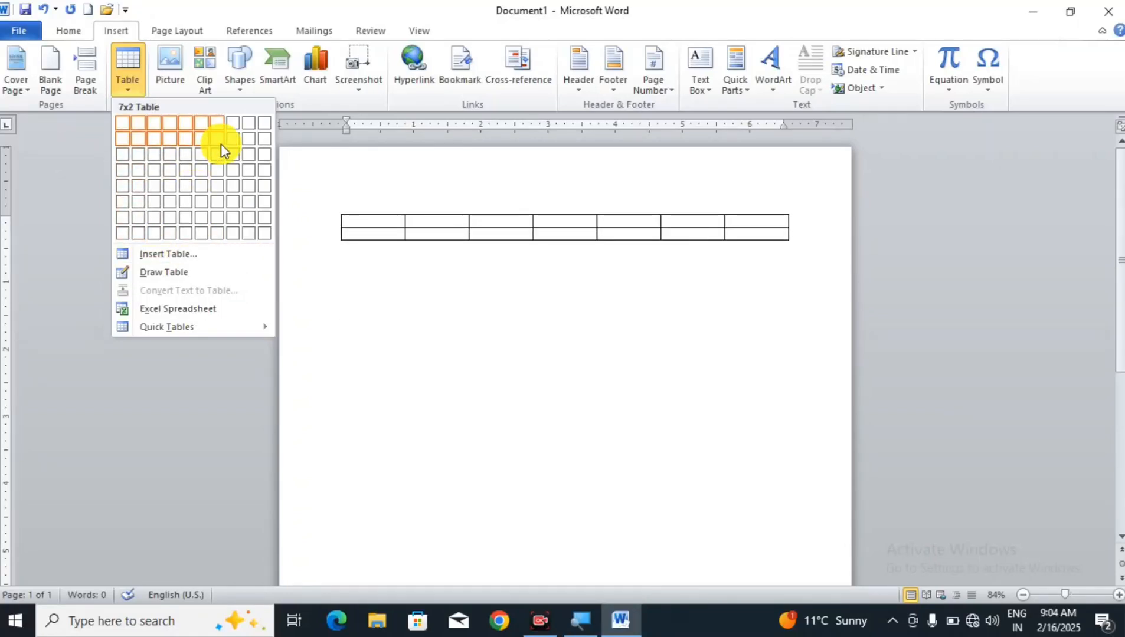
{"action": "left_click", "coordinate": [268, 233]}
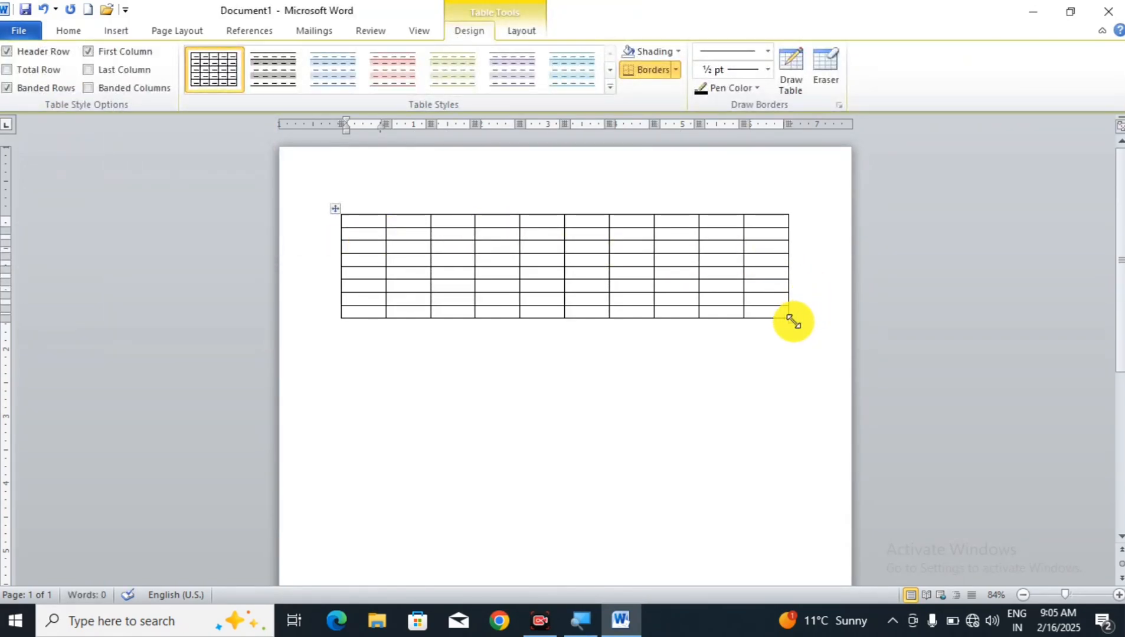
{"action": "left_click_drag", "start_coordinate": [792, 322], "coordinate": [772, 519]}
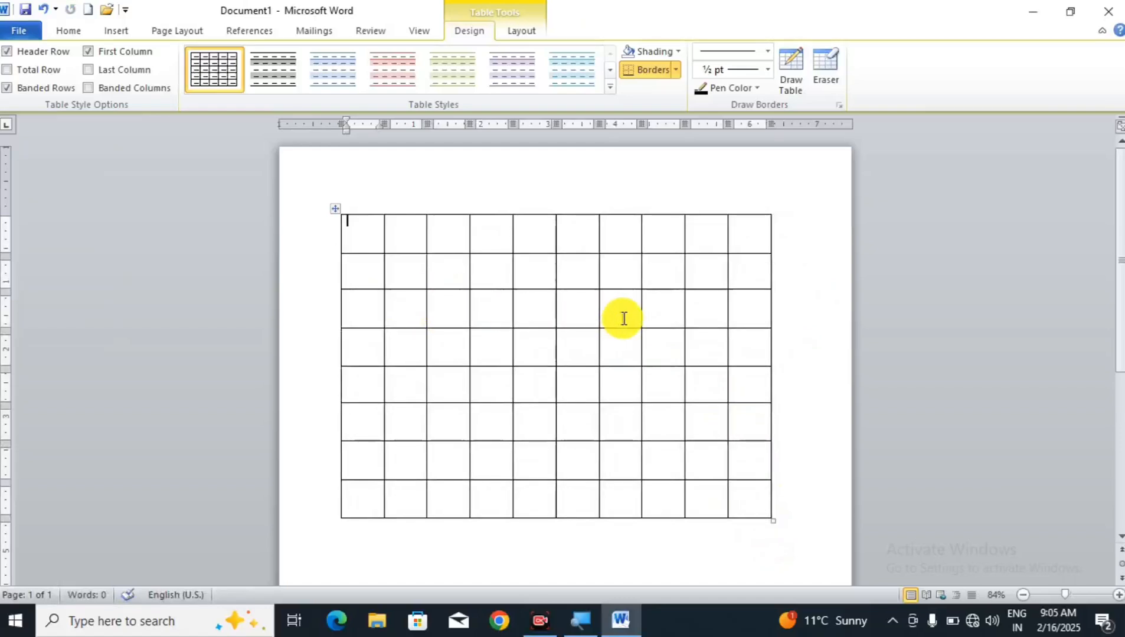
- Undo the resizing and the insertion of the 10-column table
{"action": "left_click", "coordinate": [798, 503]}
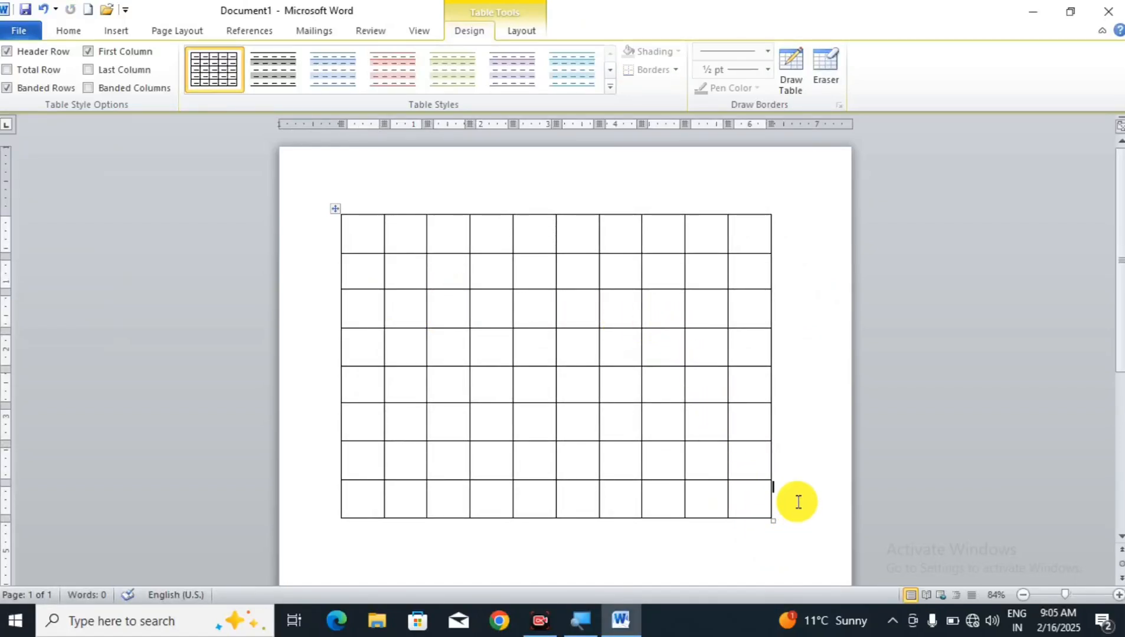
{"action": "key", "text": "ctrl+z"}
{"action": "key", "text": "ctrl+z"}
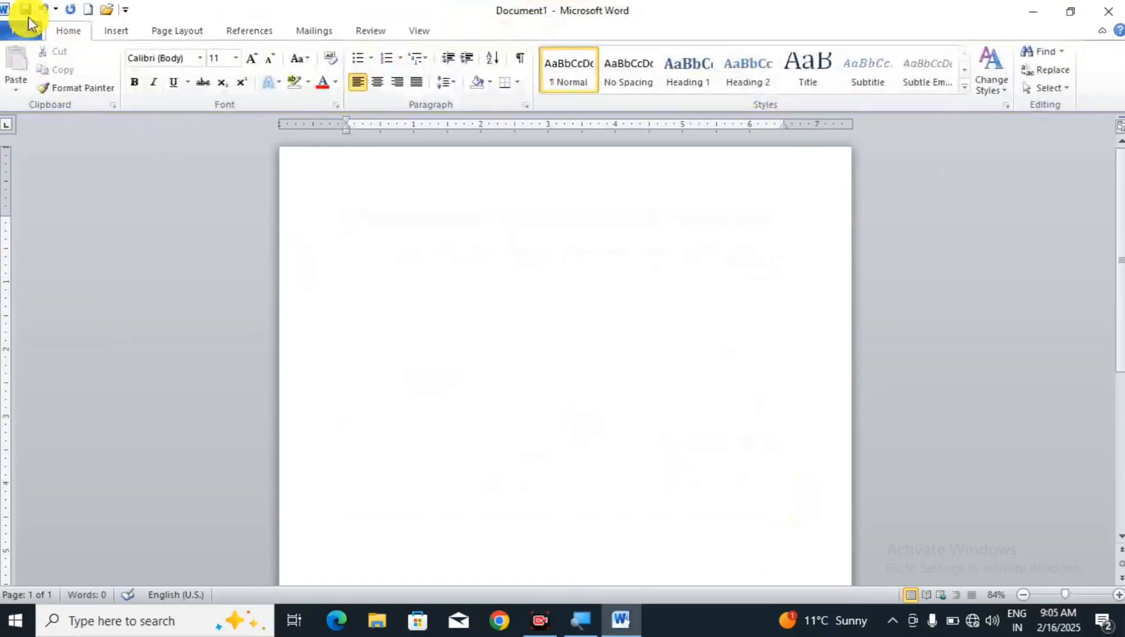
- Insert a table with 20 columns and 25 rows by specifying its size
{"action": "left_click", "coordinate": [116, 30]}
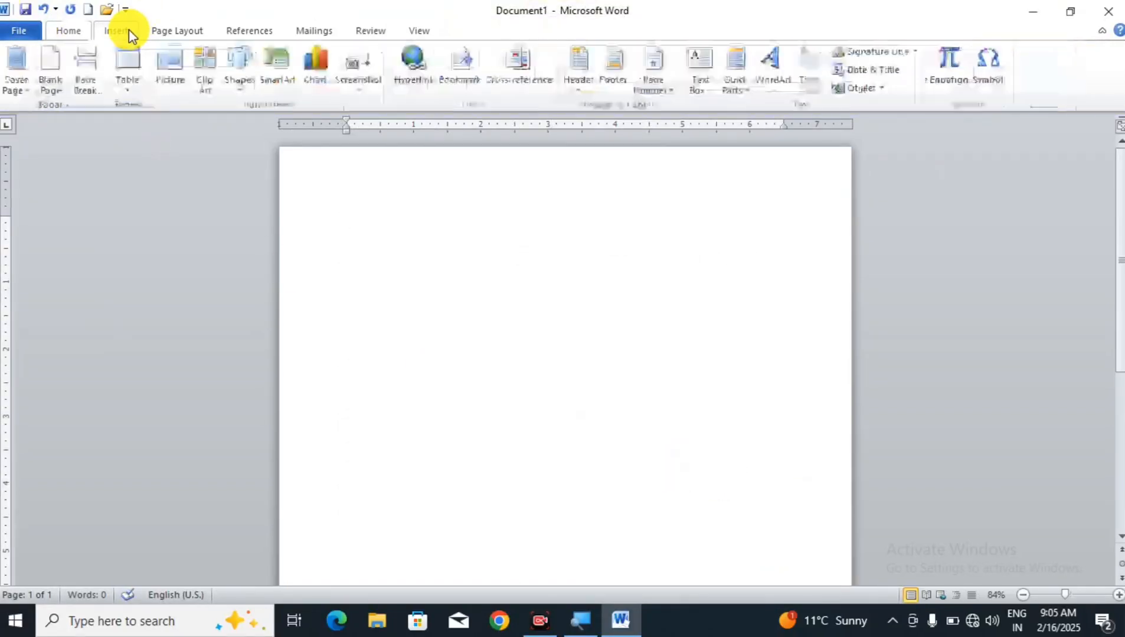
{"action": "left_click", "coordinate": [128, 80]}
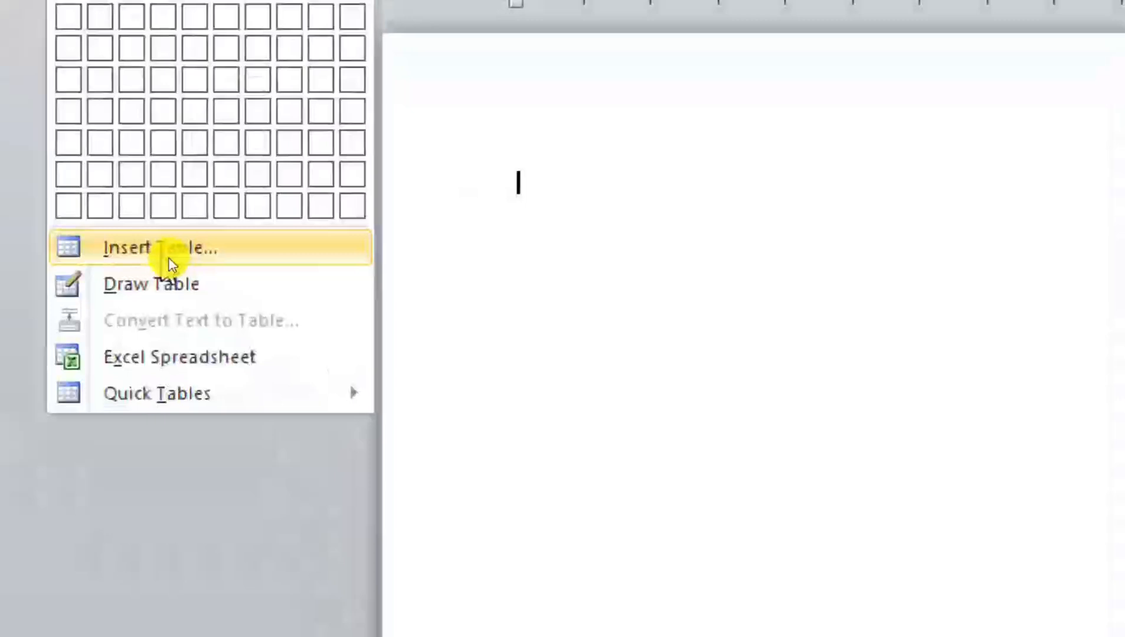
{"action": "left_click", "coordinate": [177, 259]}
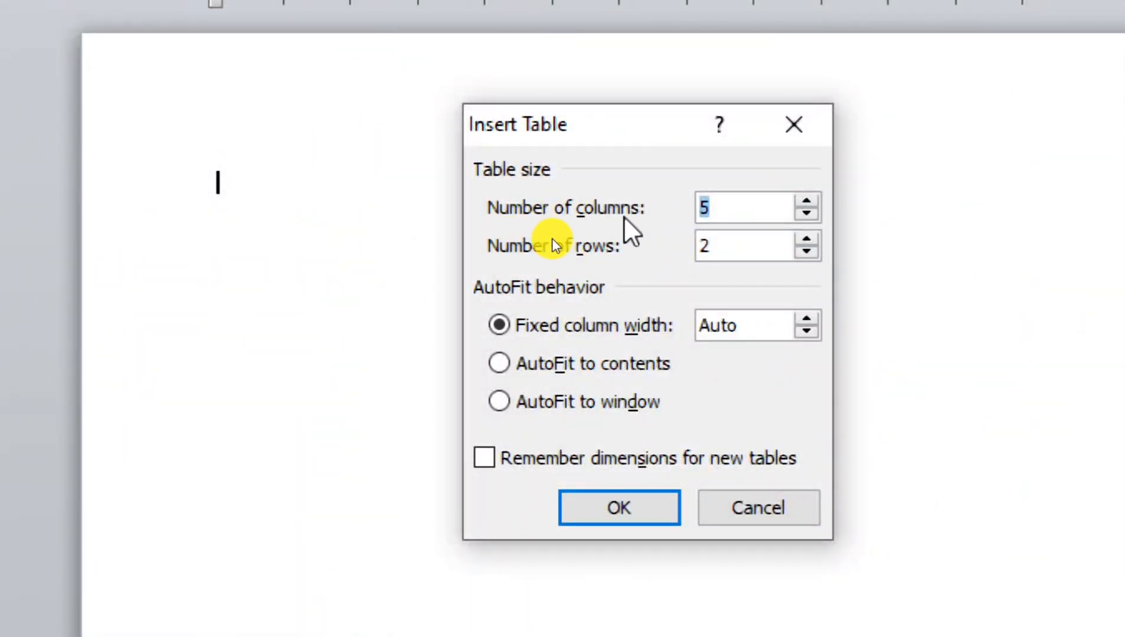
{"action": "double_click", "coordinate": [739, 206]}
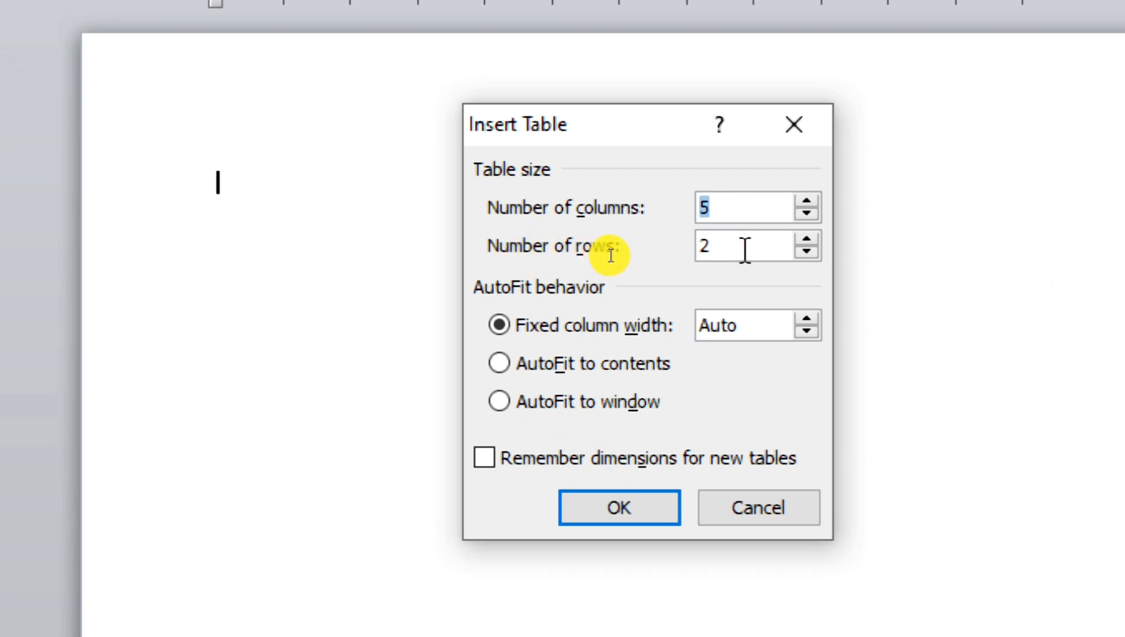
{"action": "key", "text": "Tab"}
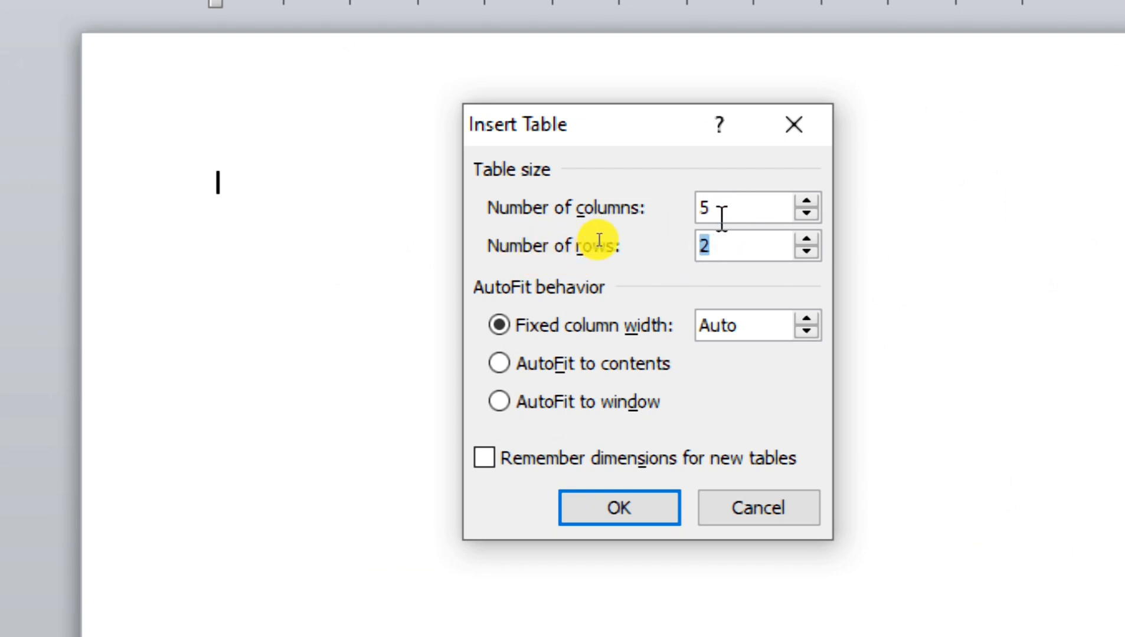
{"action": "key", "text": "shift+Tab"}
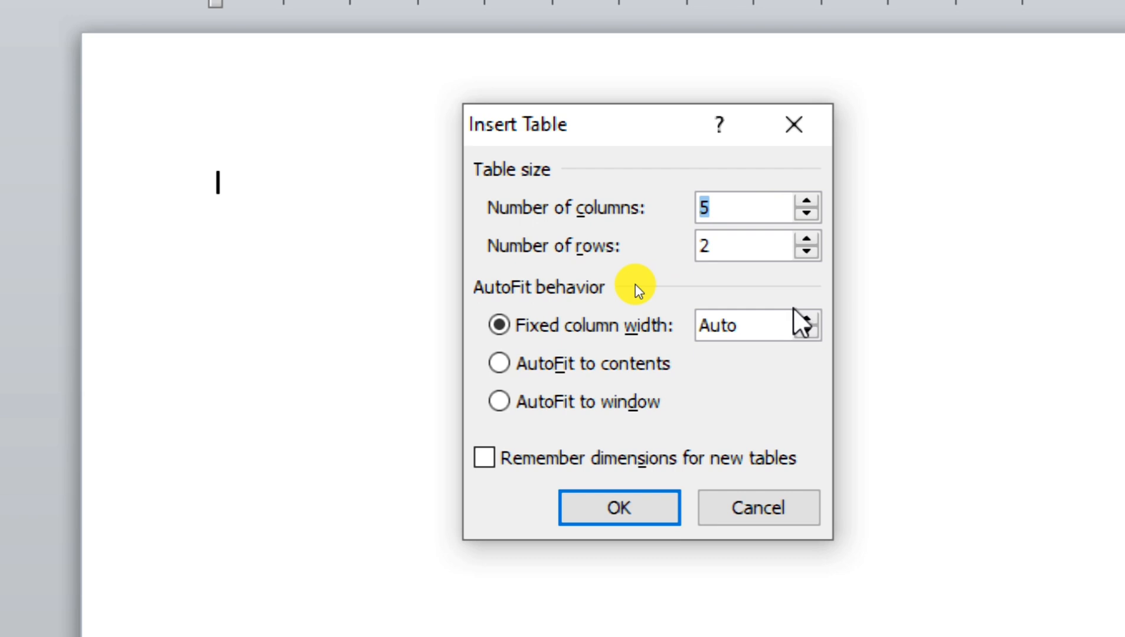
{"action": "type", "text": "20"}
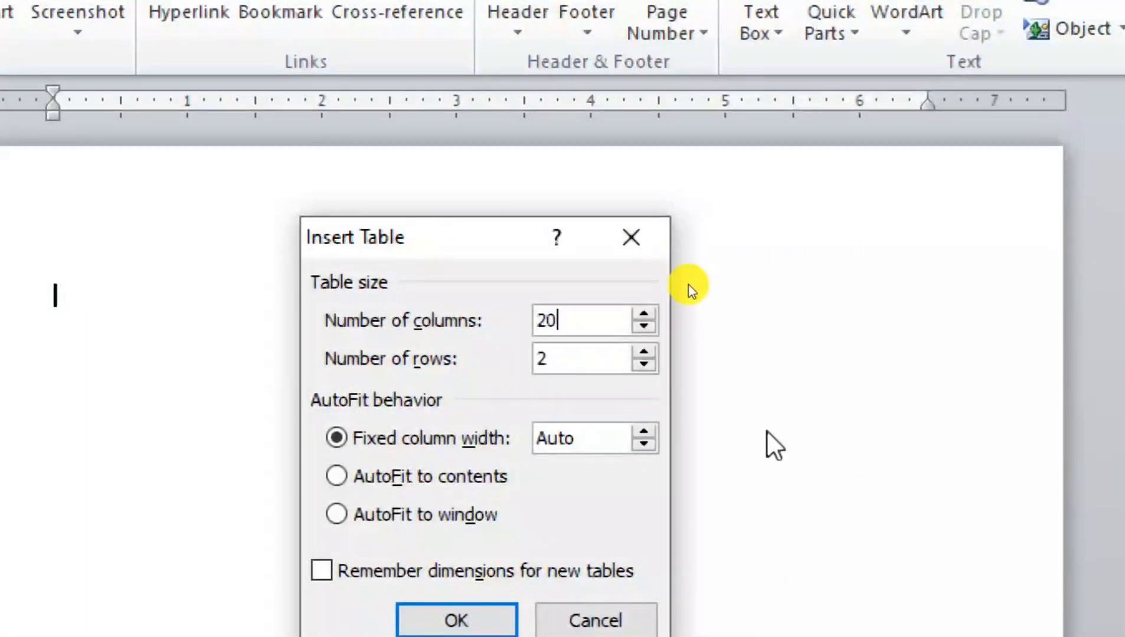
{"action": "key", "text": "Tab"}
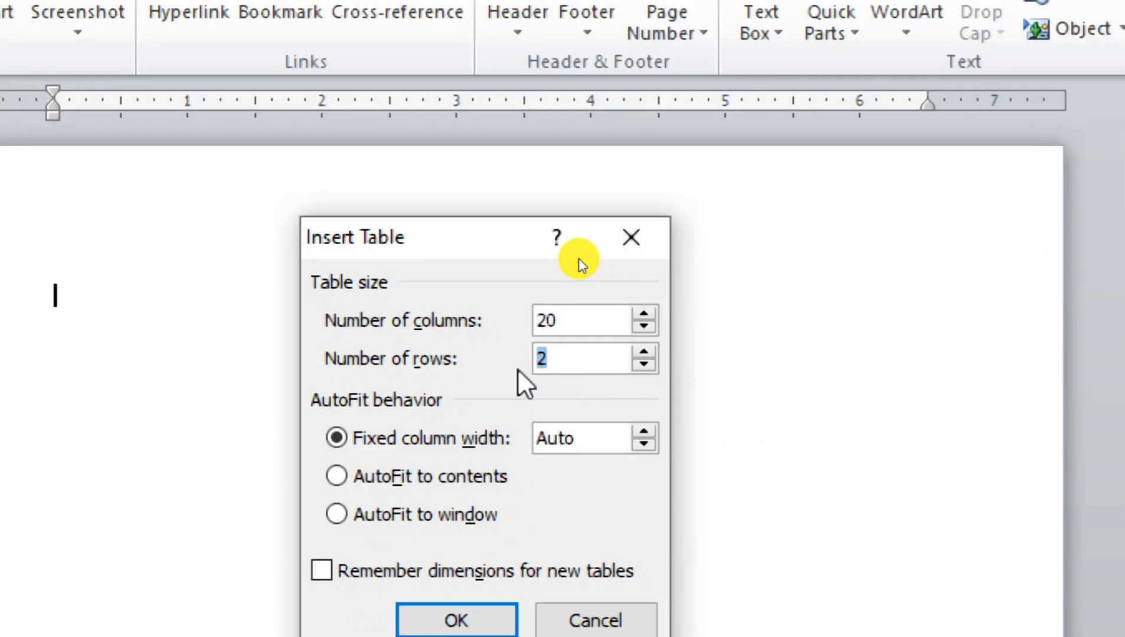
{"action": "type", "text": "25"}
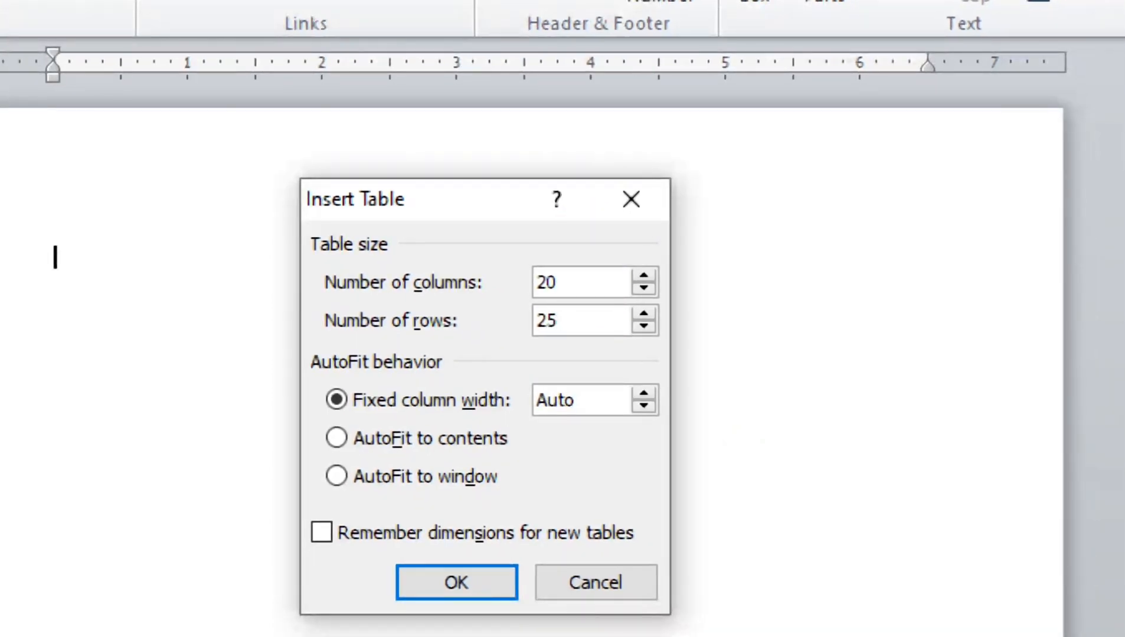
{"action": "left_click", "coordinate": [457, 585]}
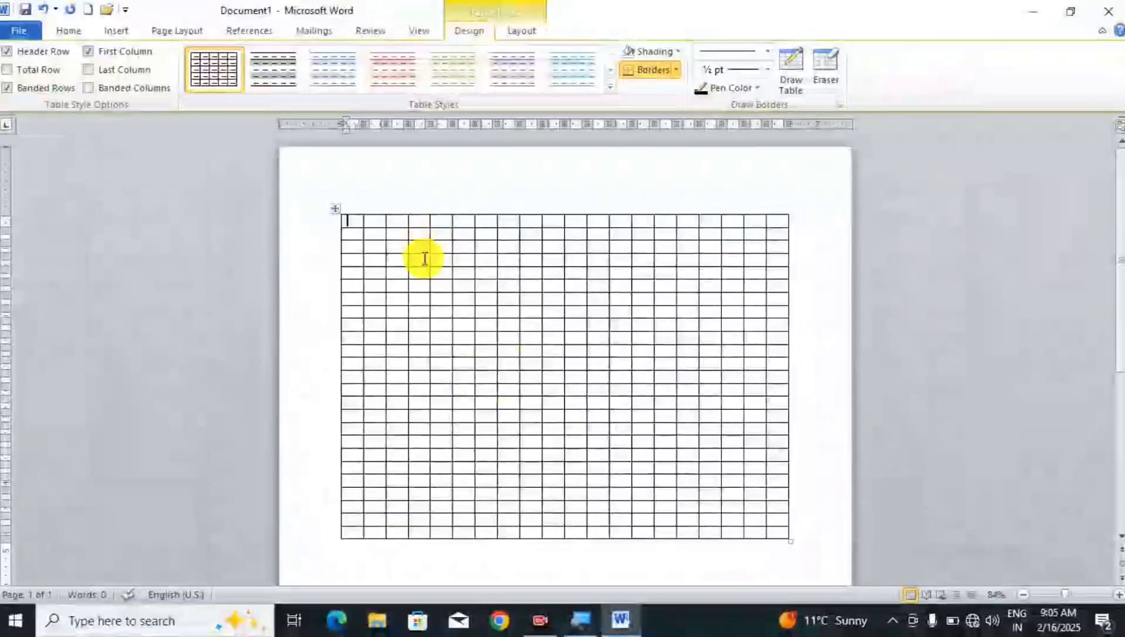
{"action": "left_click", "coordinate": [815, 331]}
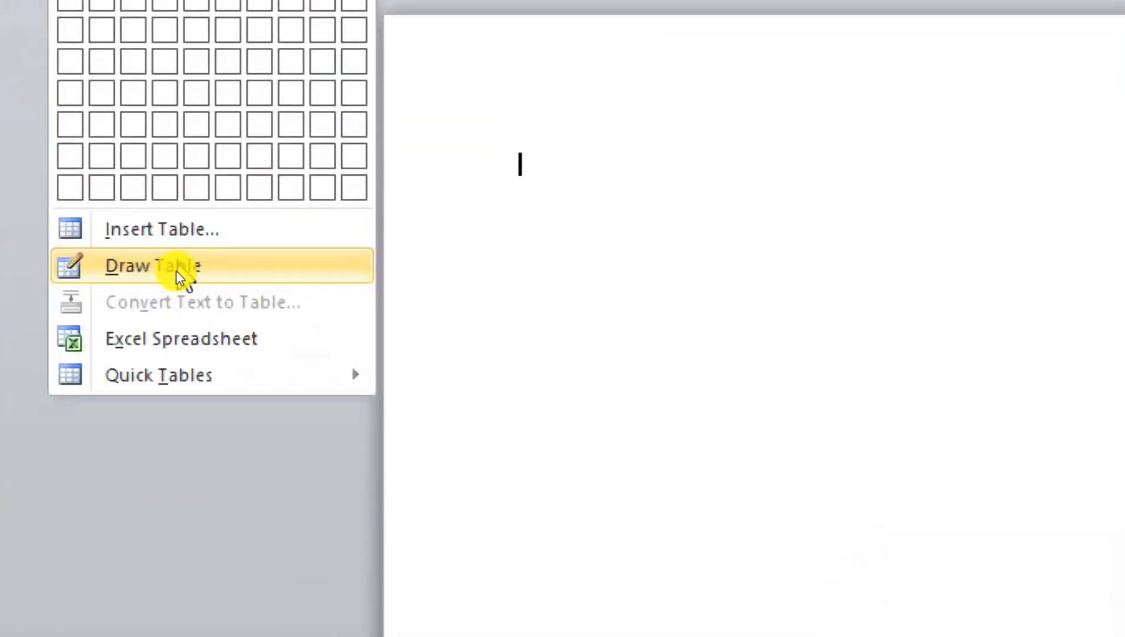
- Draw a table frame about 7 inches wide by hand and divide it into four rows with three horizontal lines
{"action": "left_click", "coordinate": [177, 275]}
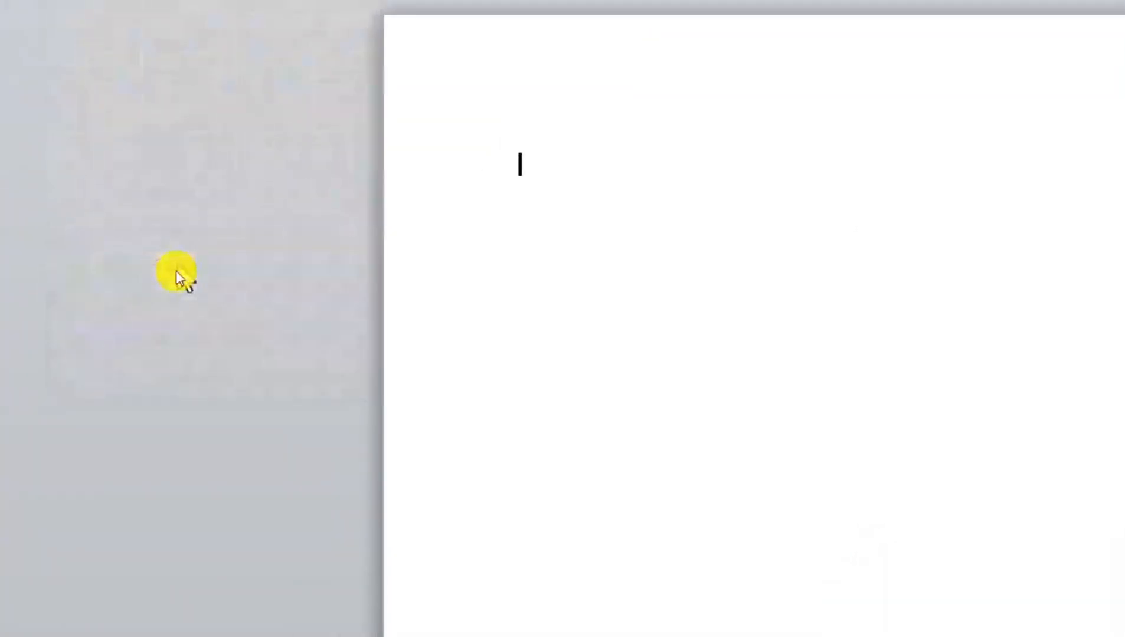
{"action": "key", "text": "super+minus"}
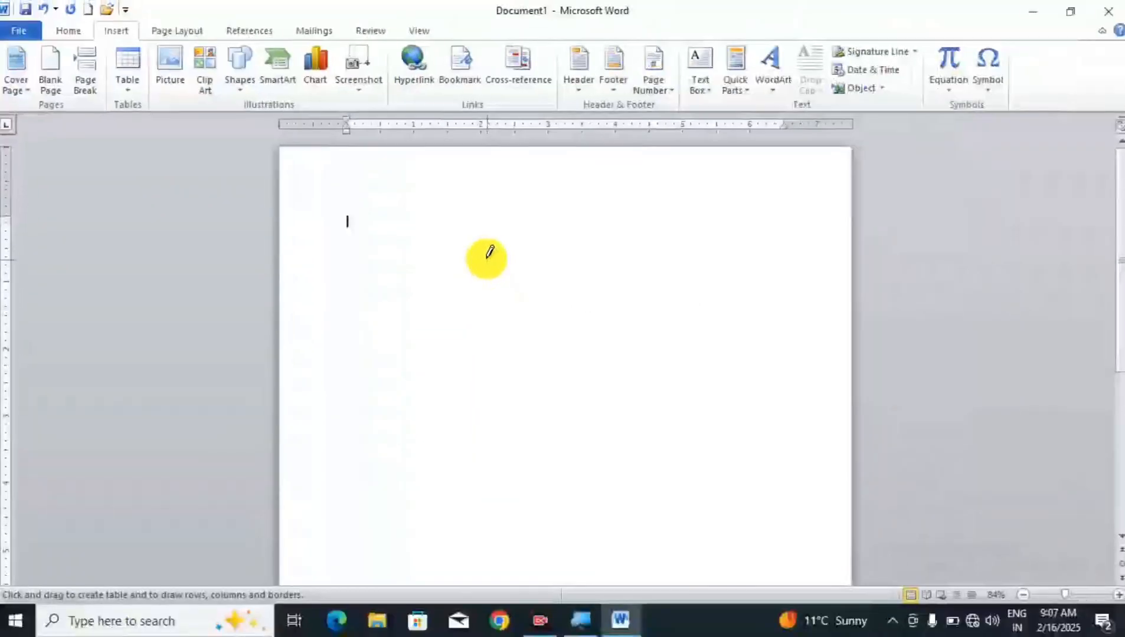
{"action": "mouse_move", "coordinate": [341, 180]}
{"action": "left_mouse_down"}
{"action": "mouse_move", "coordinate": [373, 186]}
{"action": "mouse_move", "coordinate": [640, 376]}
{"action": "mouse_move", "coordinate": [720, 418]}
{"action": "mouse_move", "coordinate": [806, 491]}
{"action": "left_mouse_up"}
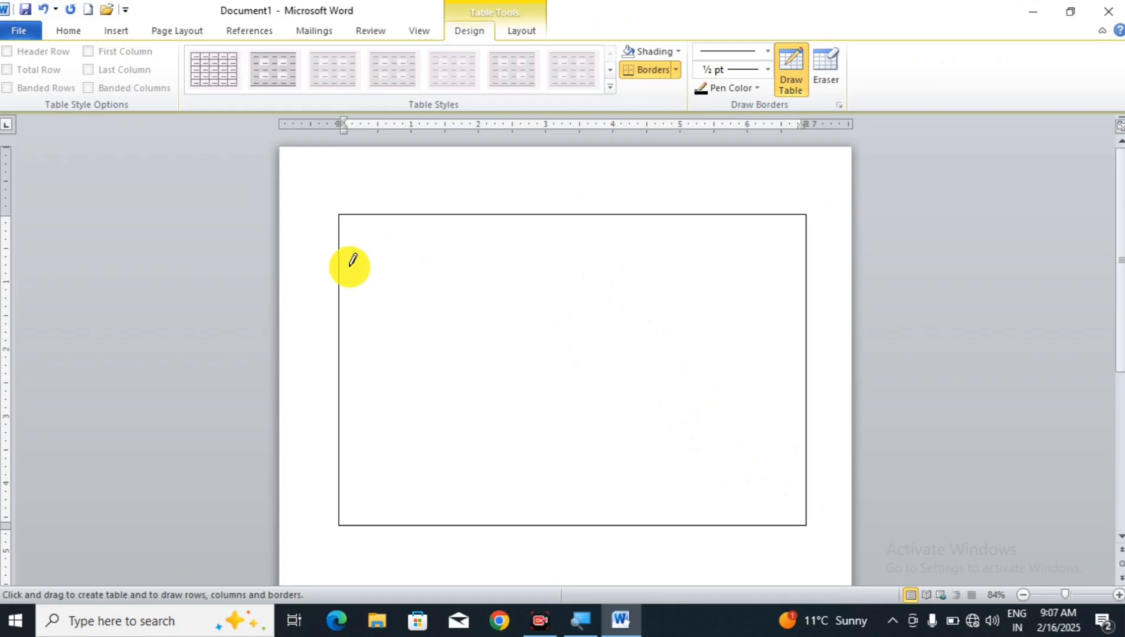
{"action": "left_click_drag", "start_coordinate": [340, 258], "coordinate": [575, 259]}
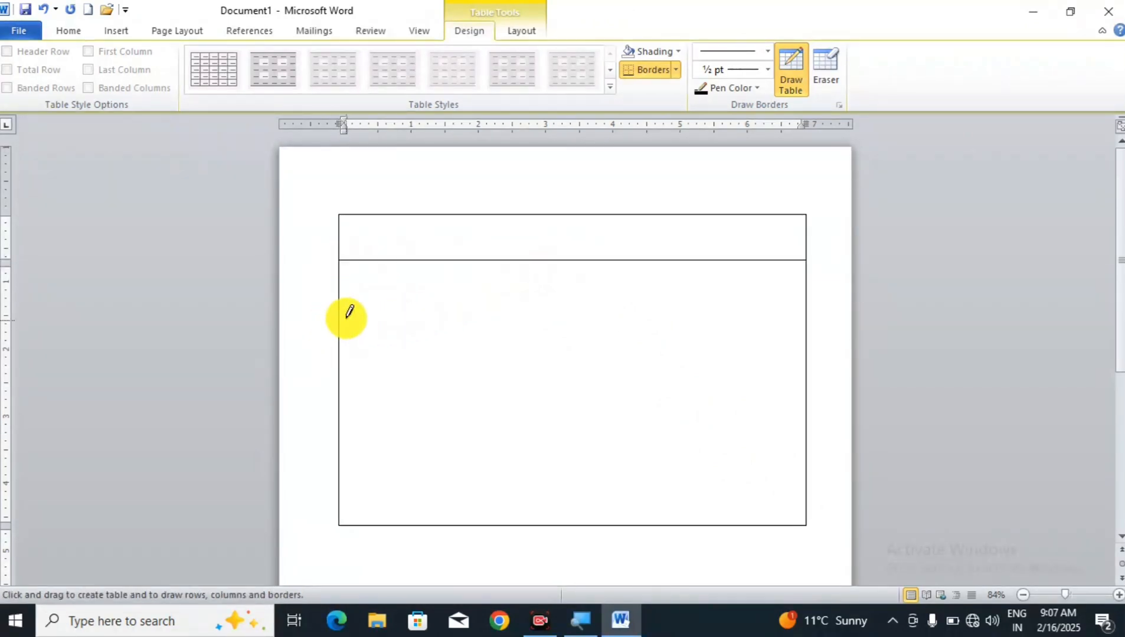
{"action": "left_click_drag", "start_coordinate": [345, 312], "coordinate": [650, 314]}
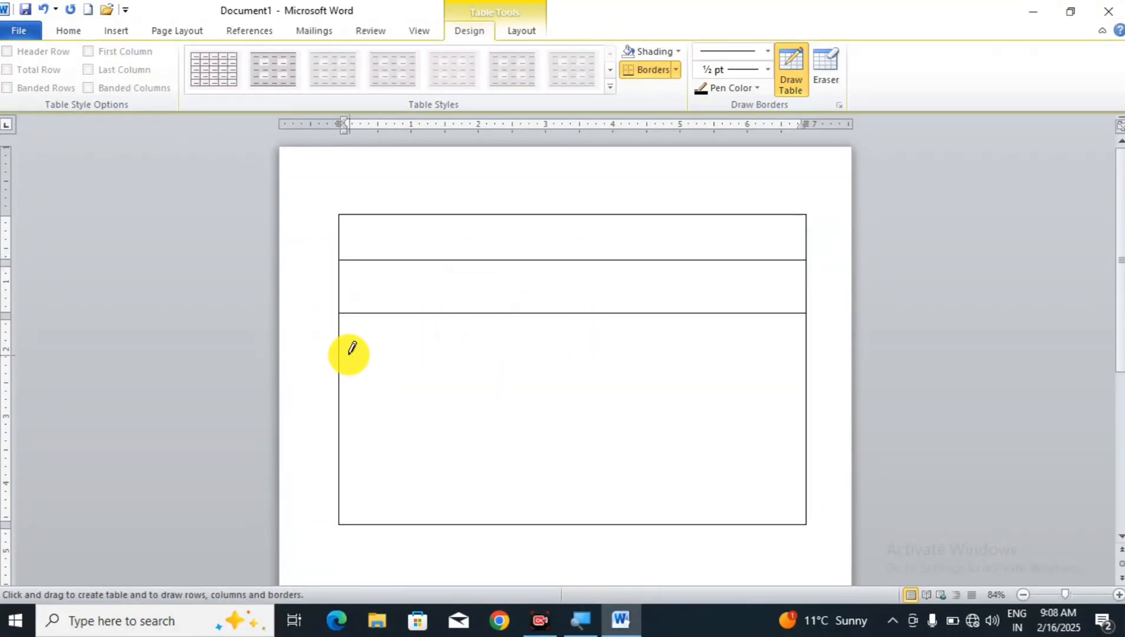
{"action": "left_click_drag", "start_coordinate": [342, 352], "coordinate": [673, 352]}
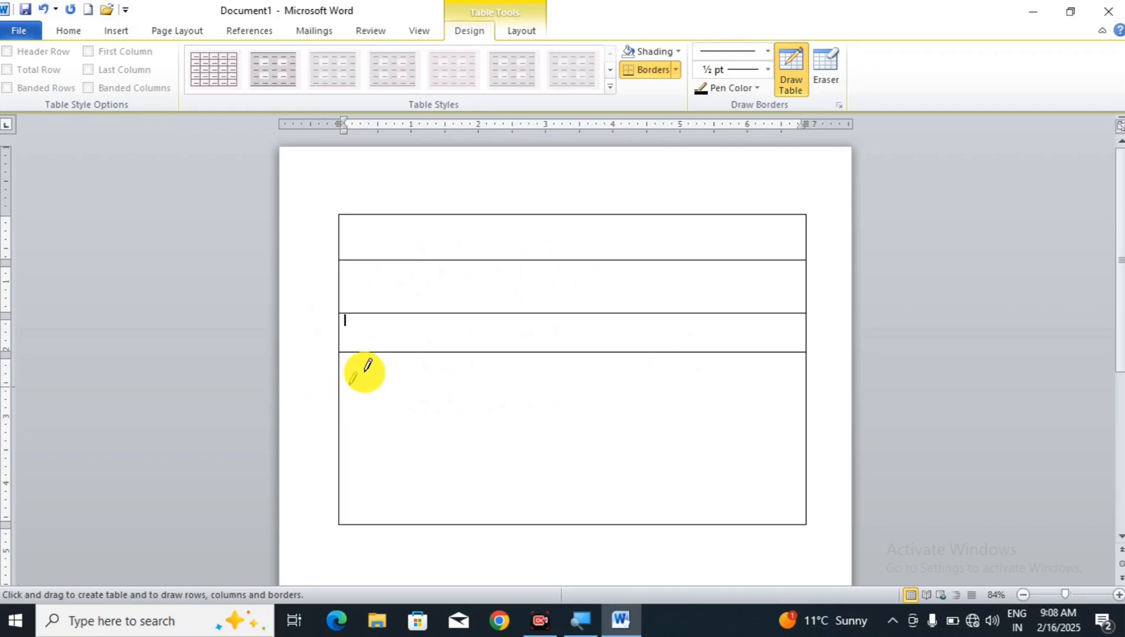
- Draw three vertical lines through all rows to divide the table into four columns, and stop drawing
{"action": "mouse_move", "coordinate": [419, 217]}
{"action": "left_mouse_down"}
{"action": "mouse_move", "coordinate": [439, 507]}
{"action": "mouse_move", "coordinate": [461, 457]}
{"action": "mouse_move", "coordinate": [442, 289]}
{"action": "mouse_move", "coordinate": [446, 466]}
{"action": "left_mouse_up"}
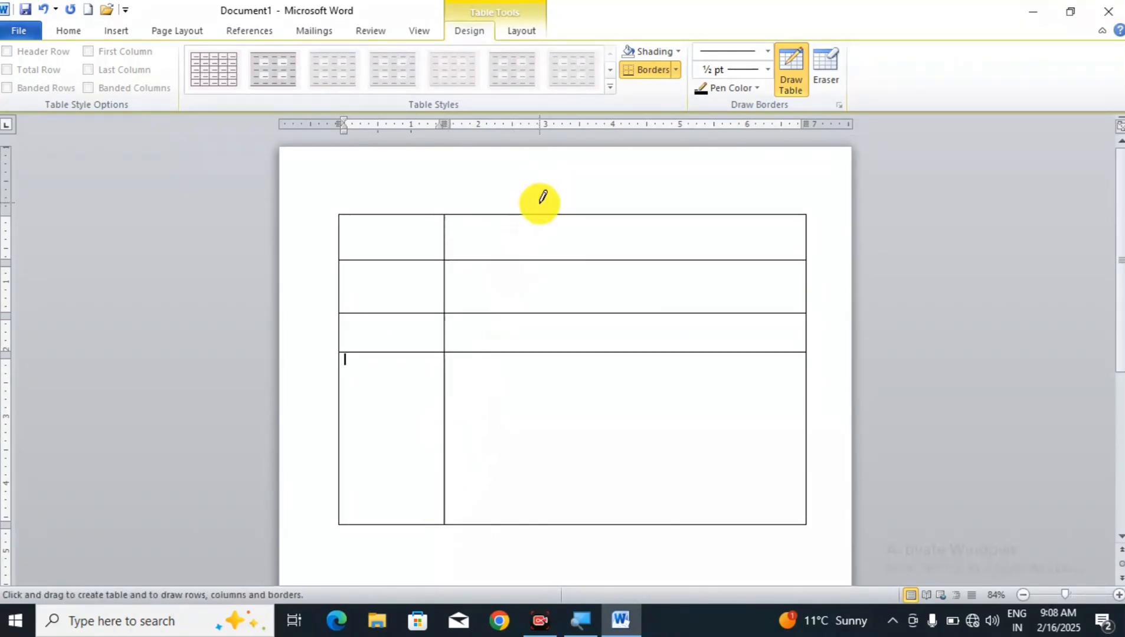
{"action": "left_click_drag", "start_coordinate": [539, 220], "coordinate": [559, 464]}
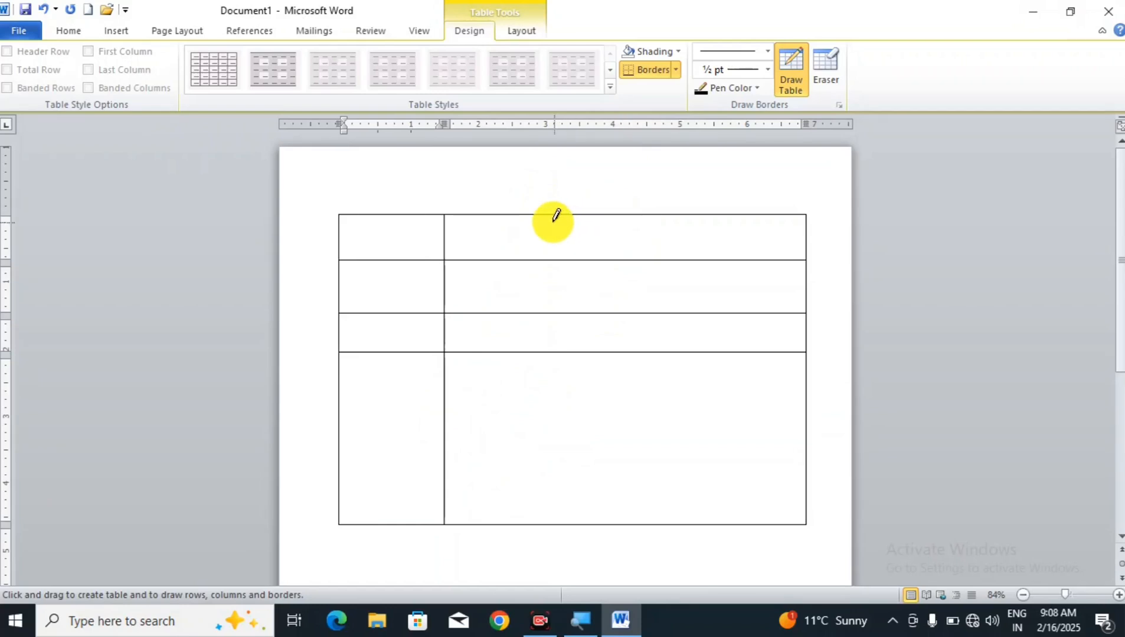
{"action": "left_click_drag", "start_coordinate": [556, 216], "coordinate": [560, 452]}
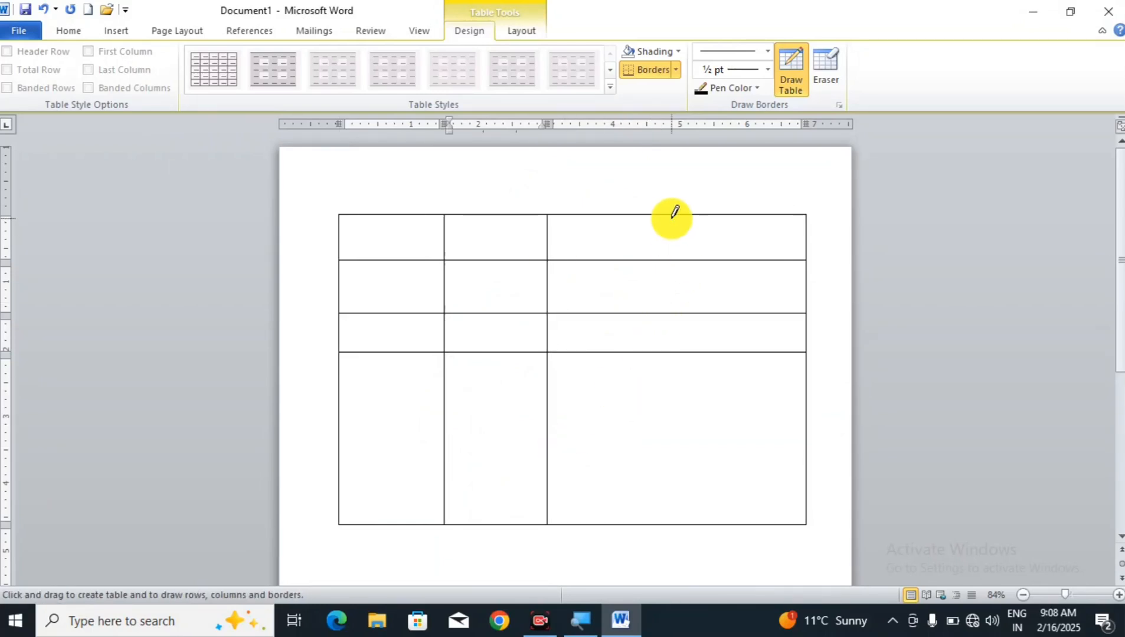
{"action": "left_click_drag", "start_coordinate": [674, 213], "coordinate": [677, 446]}
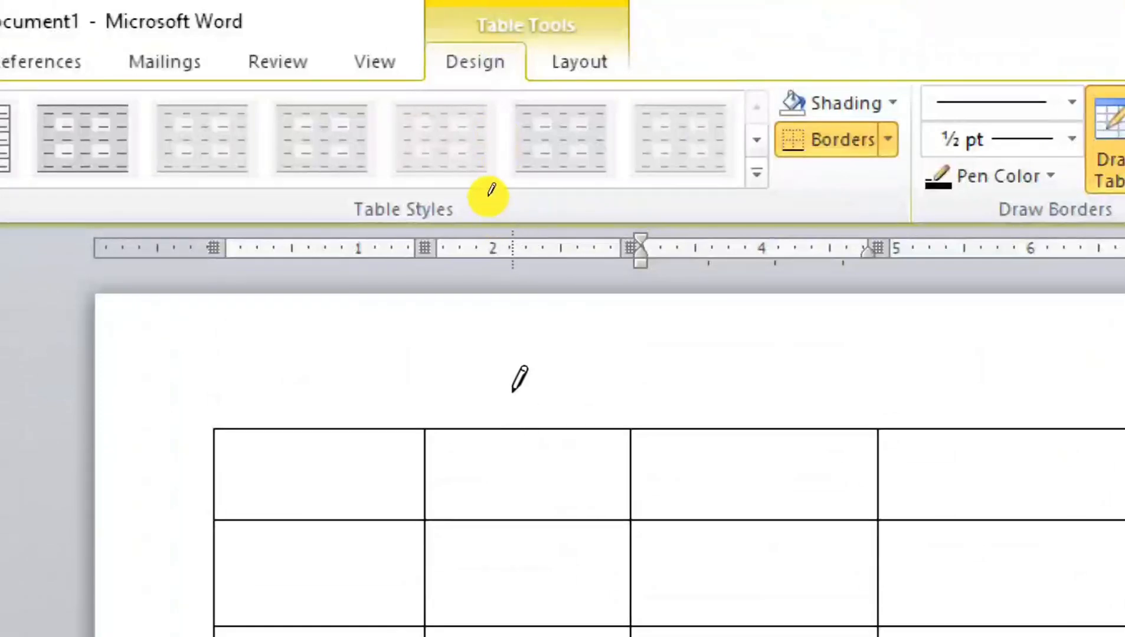
{"action": "key", "text": "Escape"}
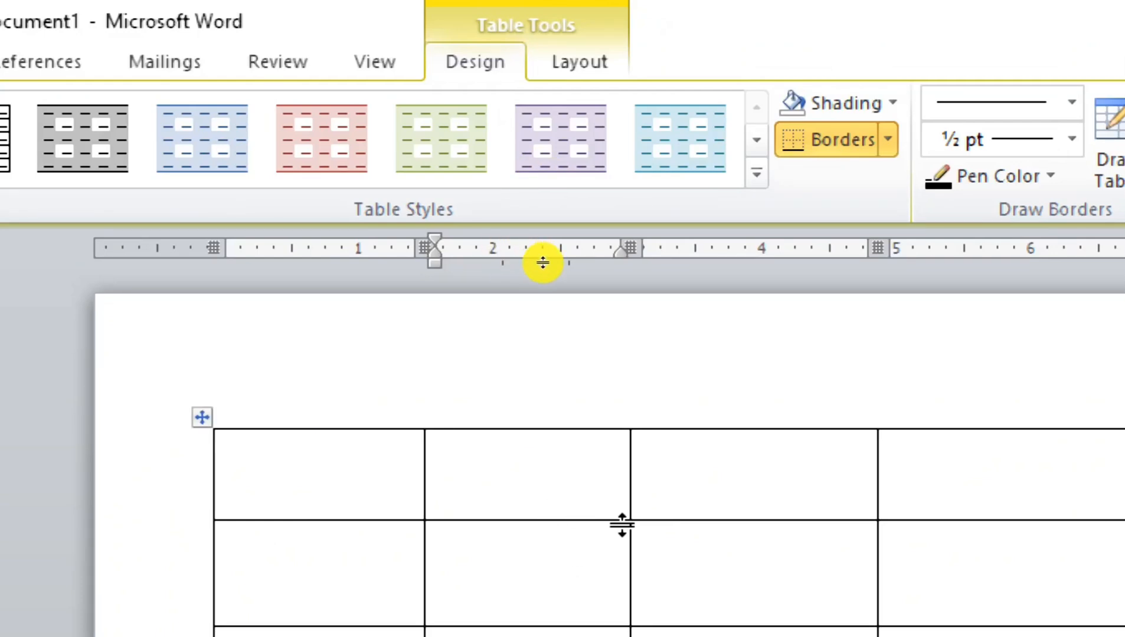
- Select the table's second column and after it the second row, and clear the selection by placing the cursor below the table
{"action": "left_click", "coordinate": [529, 377]}
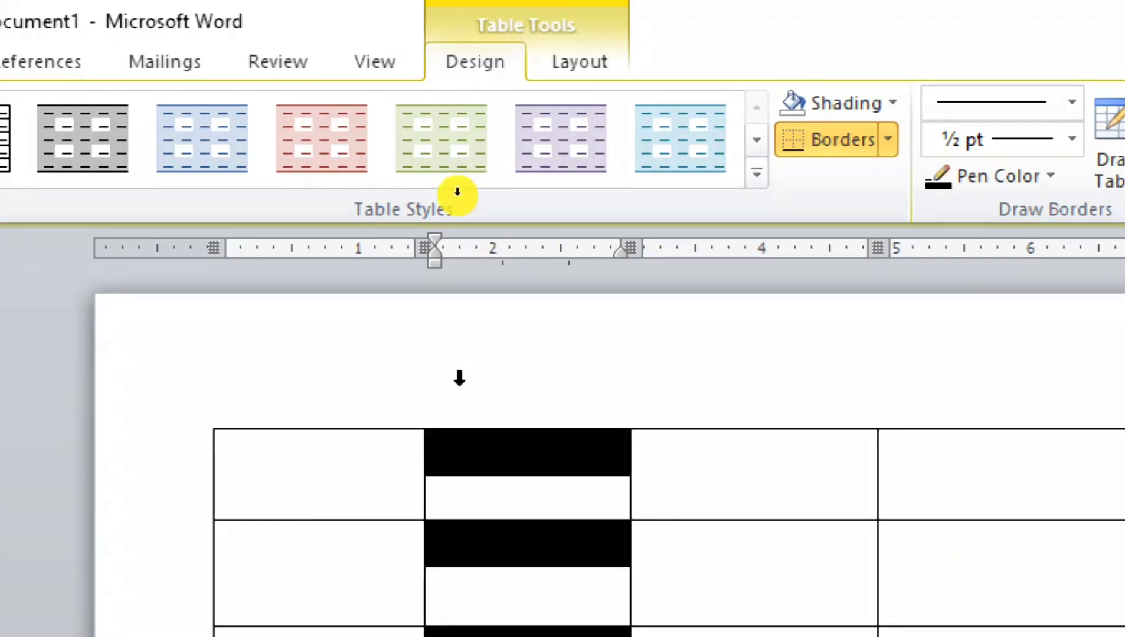
{"action": "left_click", "coordinate": [141, 575]}
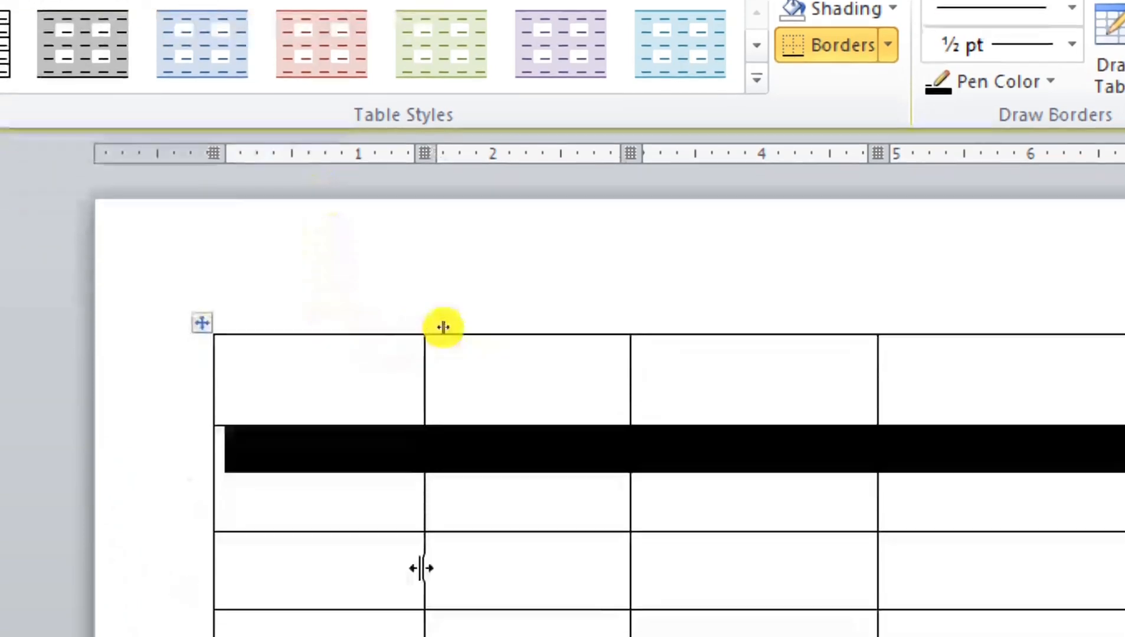
{"action": "scroll", "coordinate": [590, 568], "scroll_direction": "down", "scroll_amount": 1}
{"action": "scroll", "coordinate": [591, 567], "scroll_direction": "down", "scroll_amount": 4}
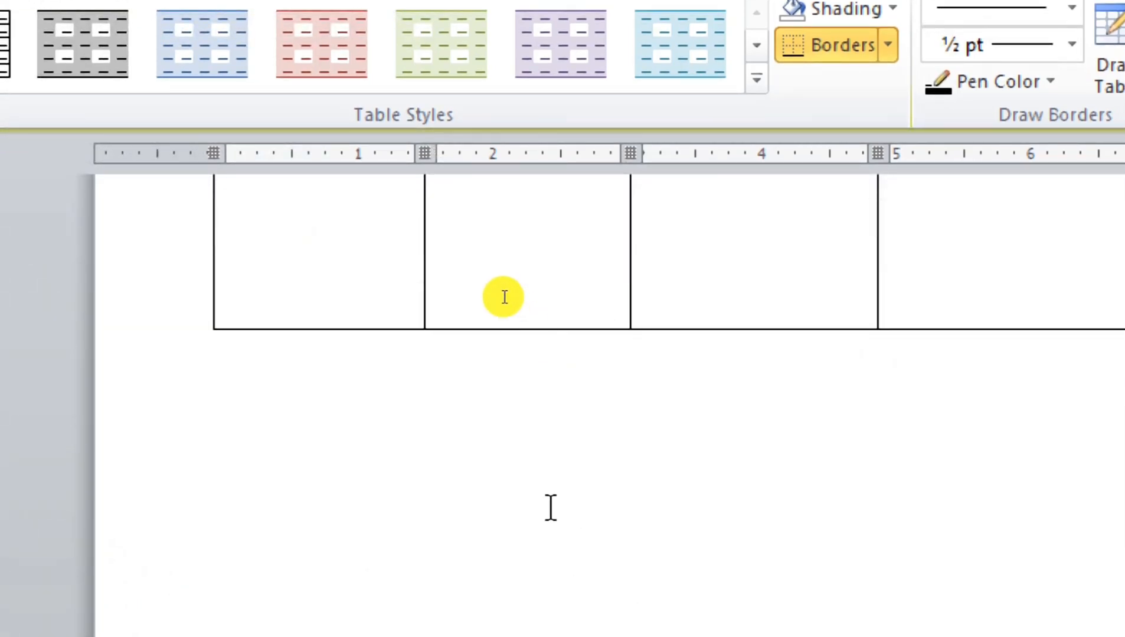
{"action": "left_click", "coordinate": [525, 427]}
{"action": "scroll", "coordinate": [523, 432], "scroll_direction": "up", "scroll_amount": 2}
{"action": "scroll", "coordinate": [522, 435], "scroll_direction": "up", "scroll_amount": 3}
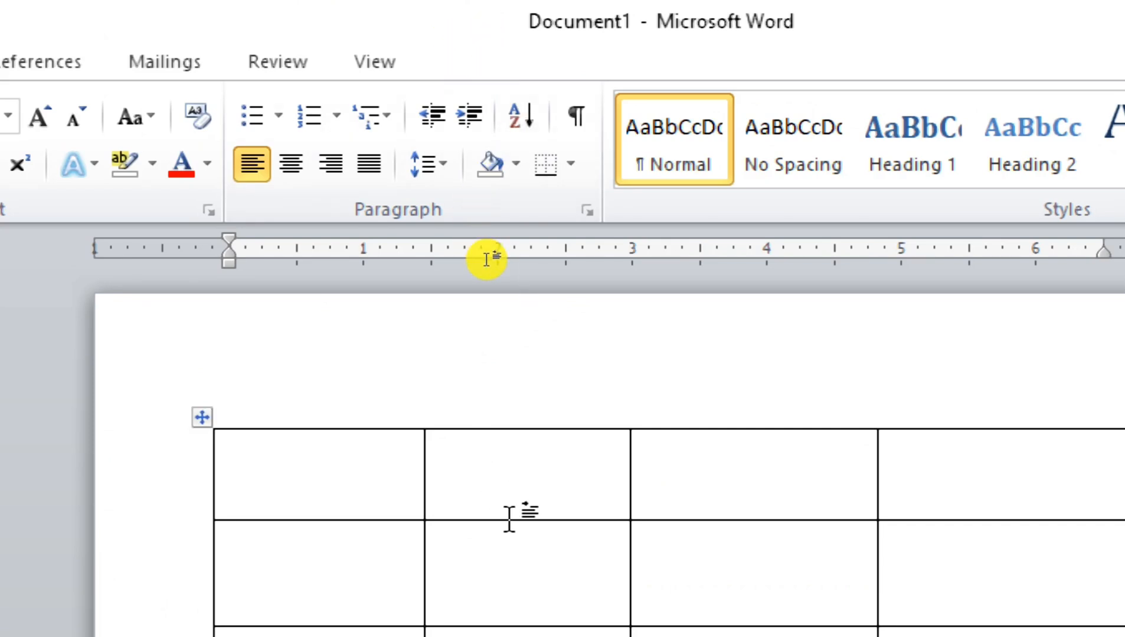
- Erase the horizontal borders between the first and second rows in the second, third and fourth columns
{"action": "left_click", "coordinate": [515, 481]}
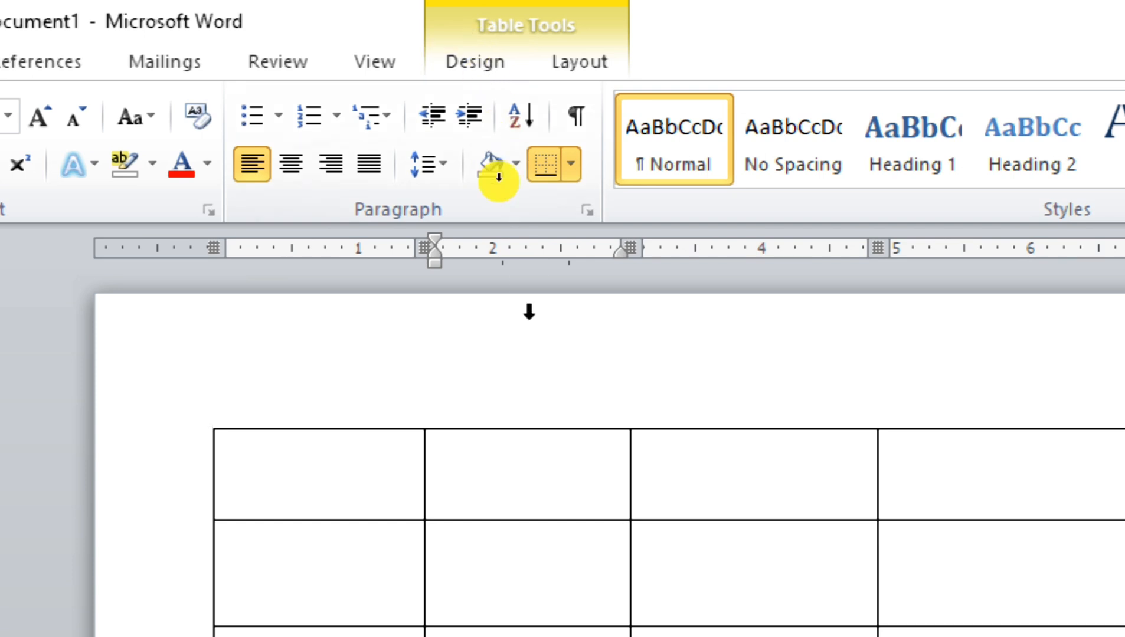
{"action": "left_click", "coordinate": [489, 54]}
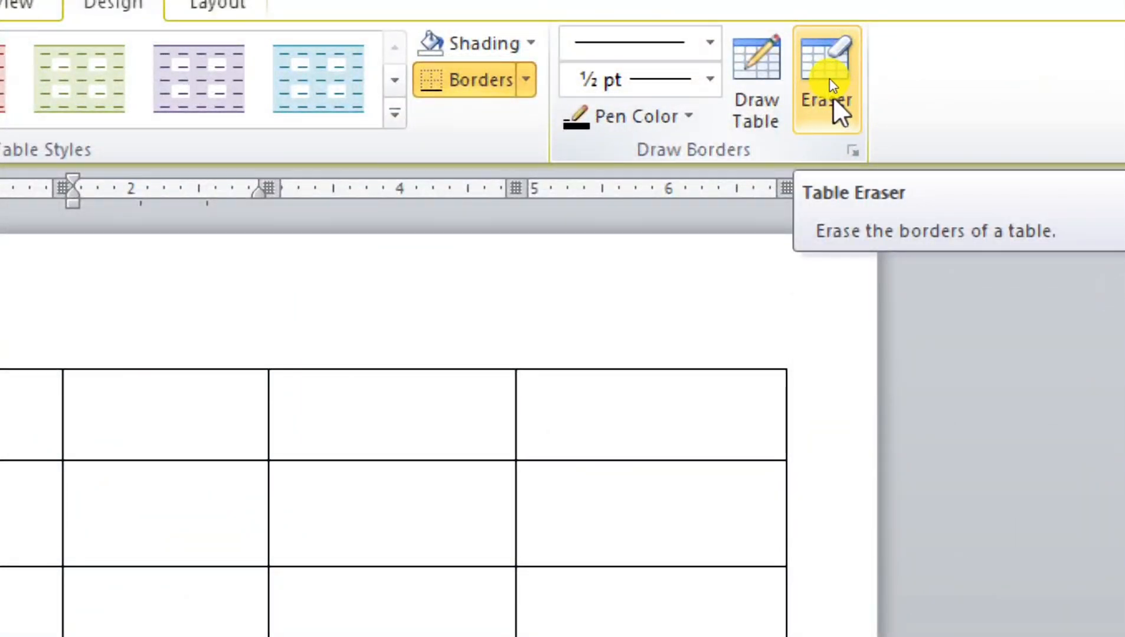
{"action": "left_click", "coordinate": [832, 88]}
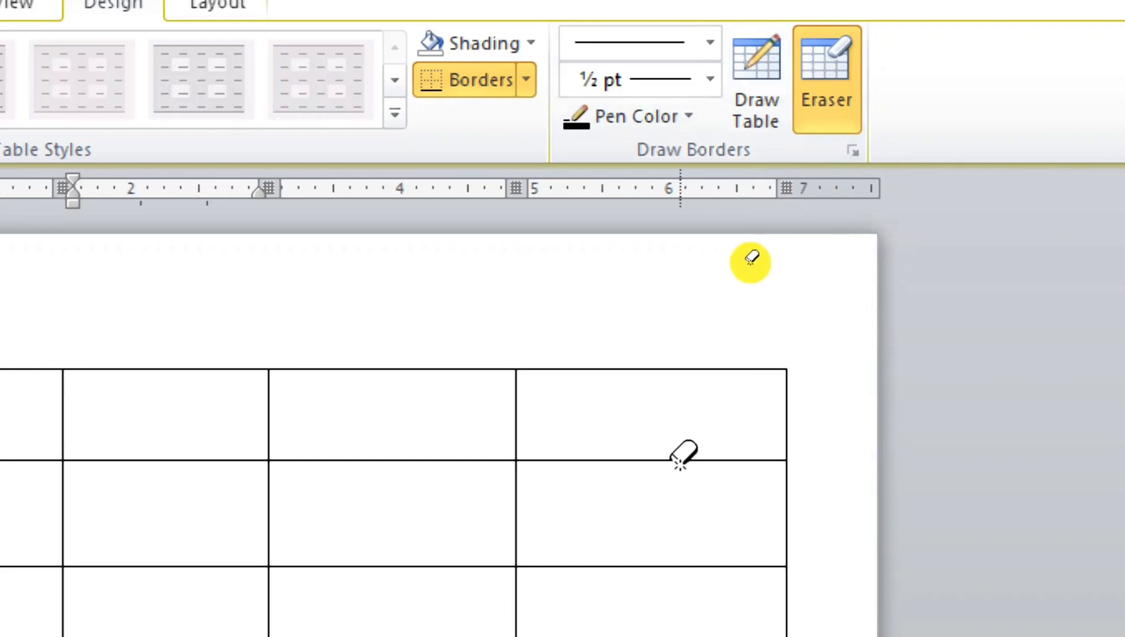
{"action": "left_click", "coordinate": [623, 460]}
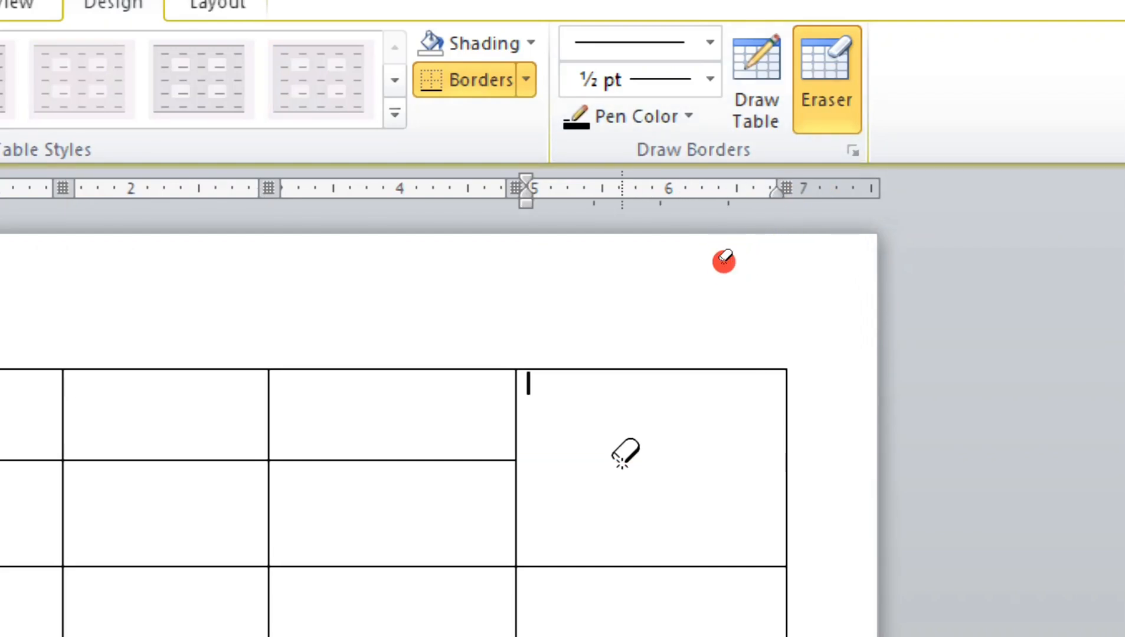
{"action": "left_click", "coordinate": [446, 461]}
{"action": "left_click", "coordinate": [212, 460]}
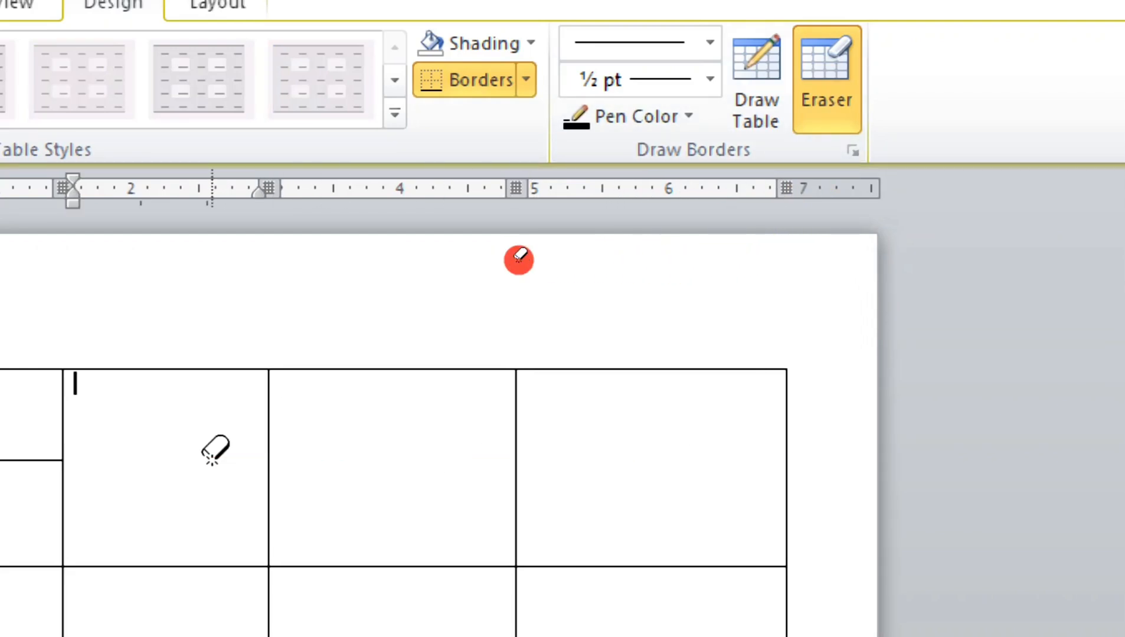
- Erase the vertical border between the last two columns from the merged top cells and the third row, and redraw it in the third row
{"action": "left_click", "coordinate": [517, 460]}
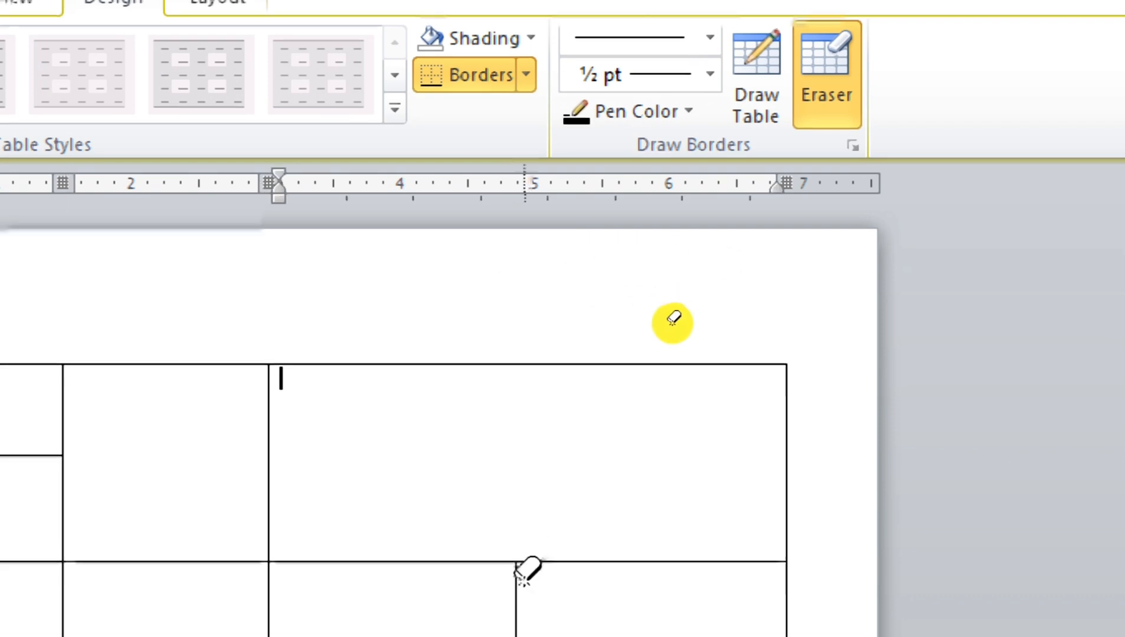
{"action": "scroll", "coordinate": [520, 531], "scroll_direction": "down", "scroll_amount": 3}
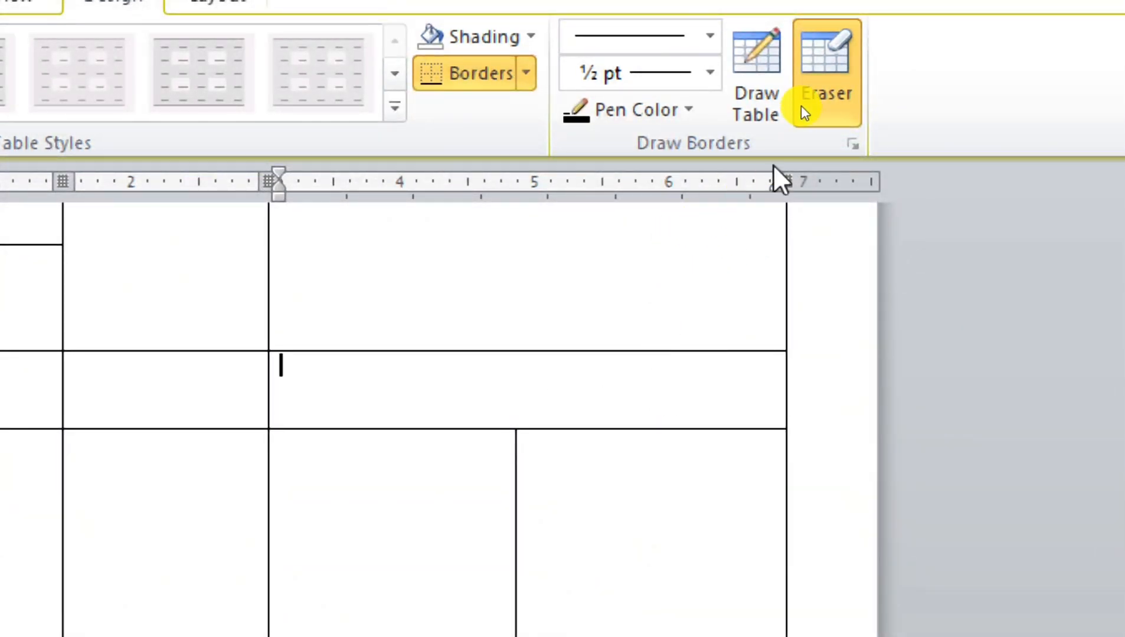
{"action": "left_click", "coordinate": [761, 112]}
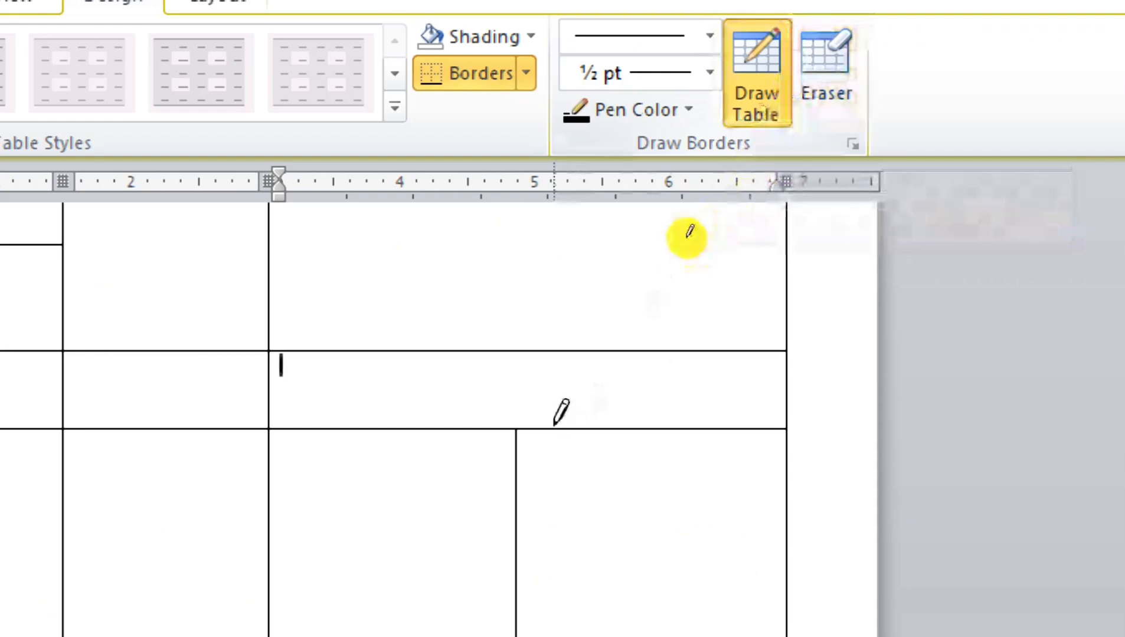
{"action": "left_click_drag", "start_coordinate": [515, 350], "coordinate": [516, 428]}
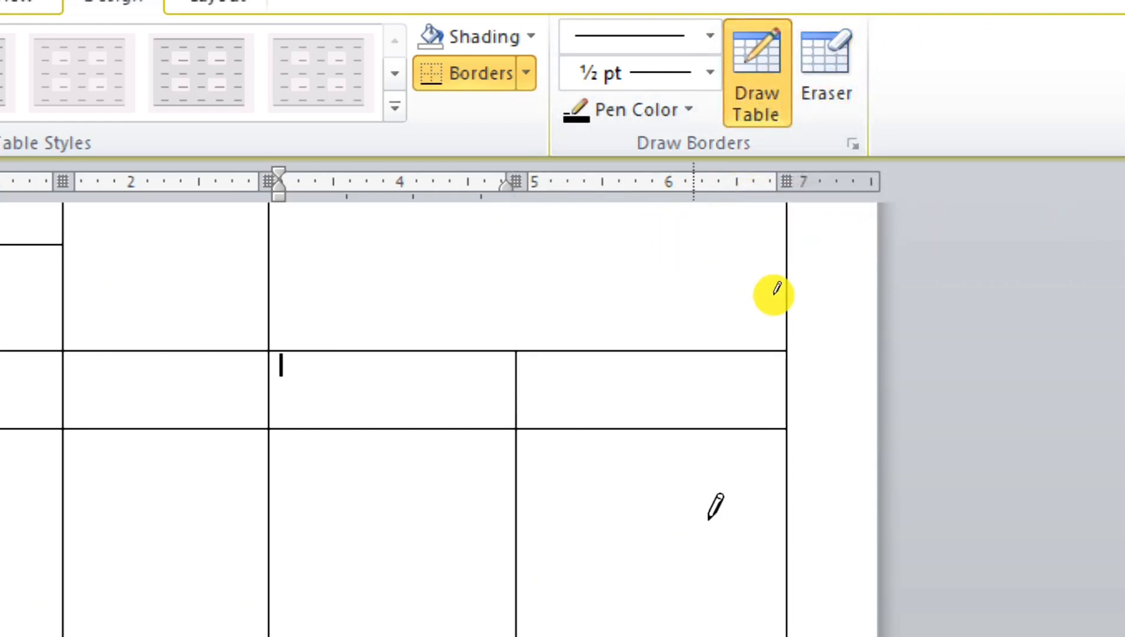
- Redraw the vertical border between the last two columns' top cells, then draw two horizontal lines across them and one across the second column's top cell
{"action": "scroll", "coordinate": [489, 301], "scroll_direction": "up", "scroll_amount": 2}
{"action": "left_click_drag", "start_coordinate": [517, 303], "coordinate": [516, 472]}
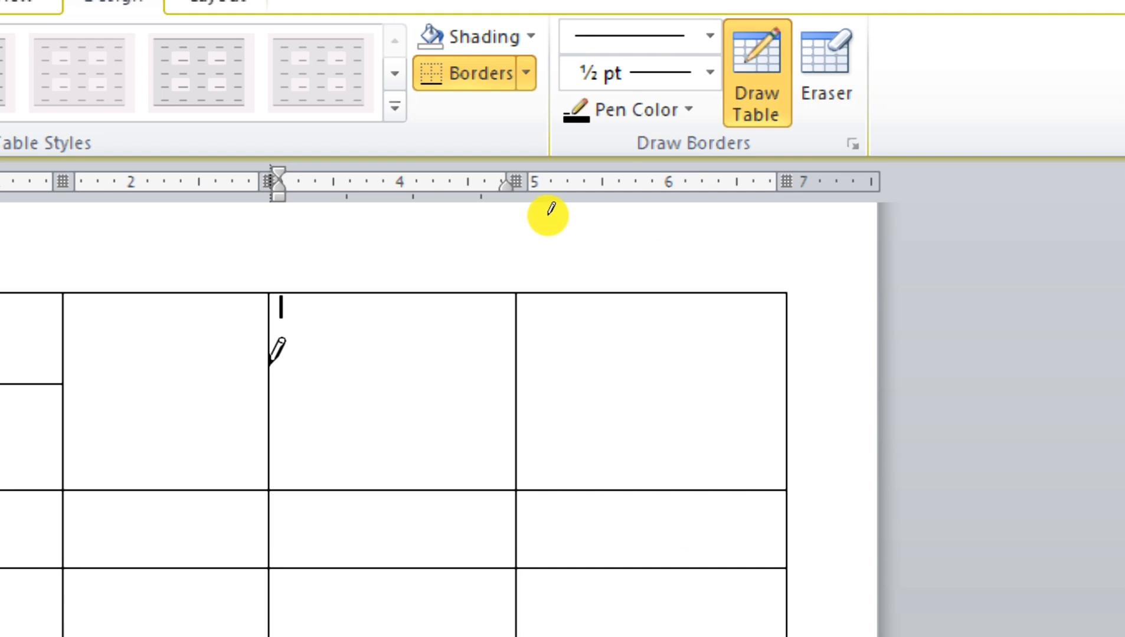
{"action": "left_click_drag", "start_coordinate": [270, 363], "coordinate": [708, 362]}
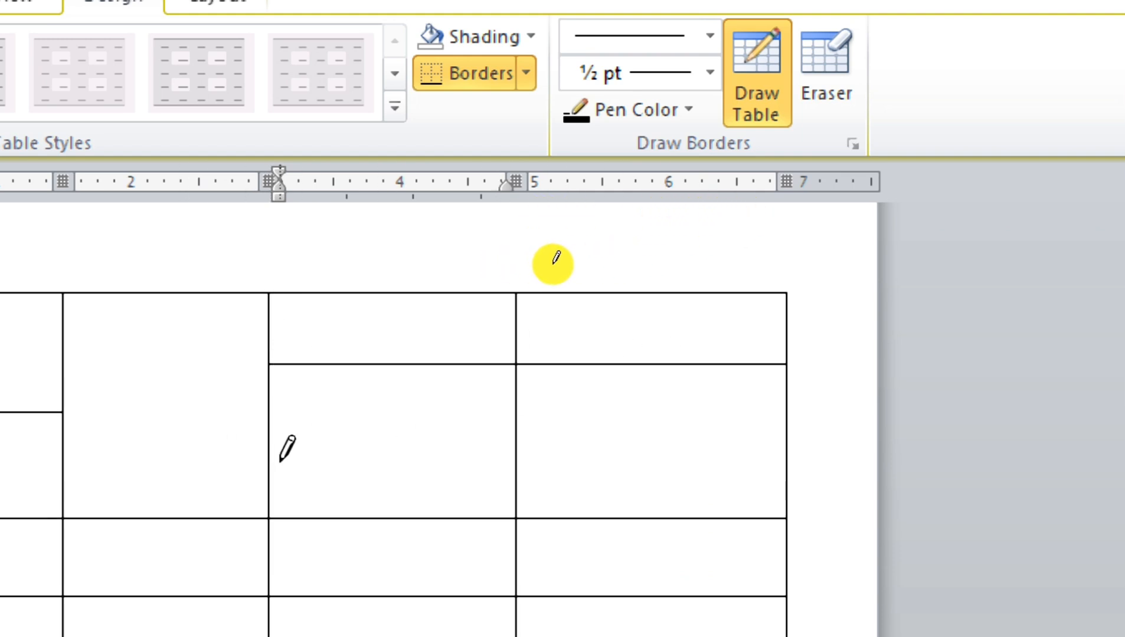
{"action": "left_click_drag", "start_coordinate": [281, 461], "coordinate": [685, 458]}
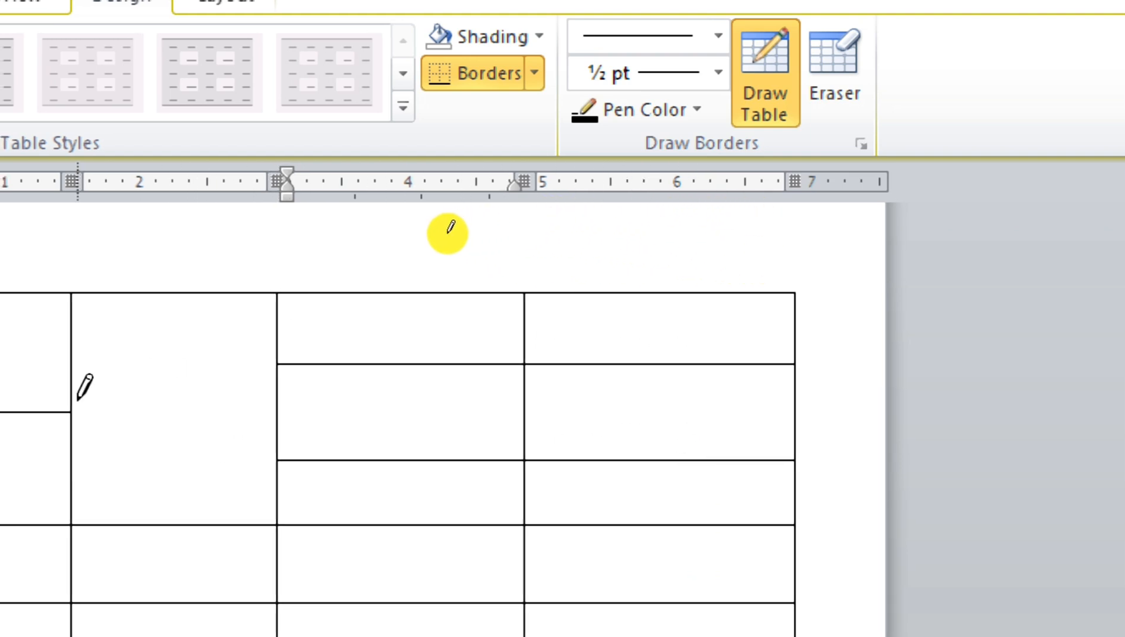
{"action": "left_click_drag", "start_coordinate": [77, 401], "coordinate": [275, 410]}
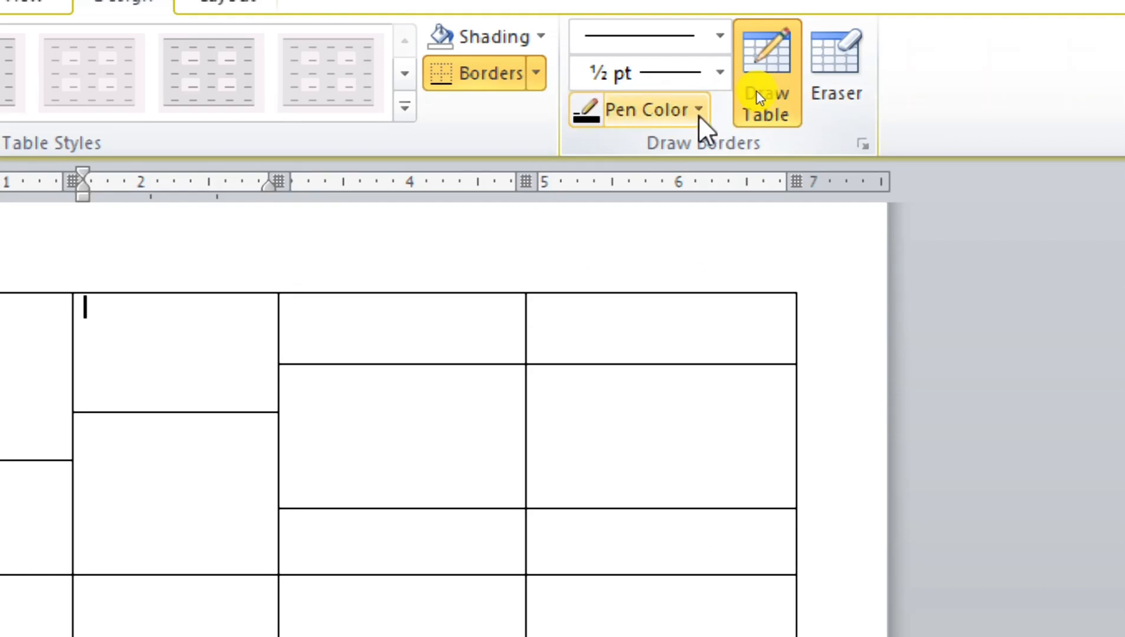
- Set the pen color to standard red and recolor the inner borders between and below the upper cells of the last two columns
{"action": "left_click", "coordinate": [655, 113]}
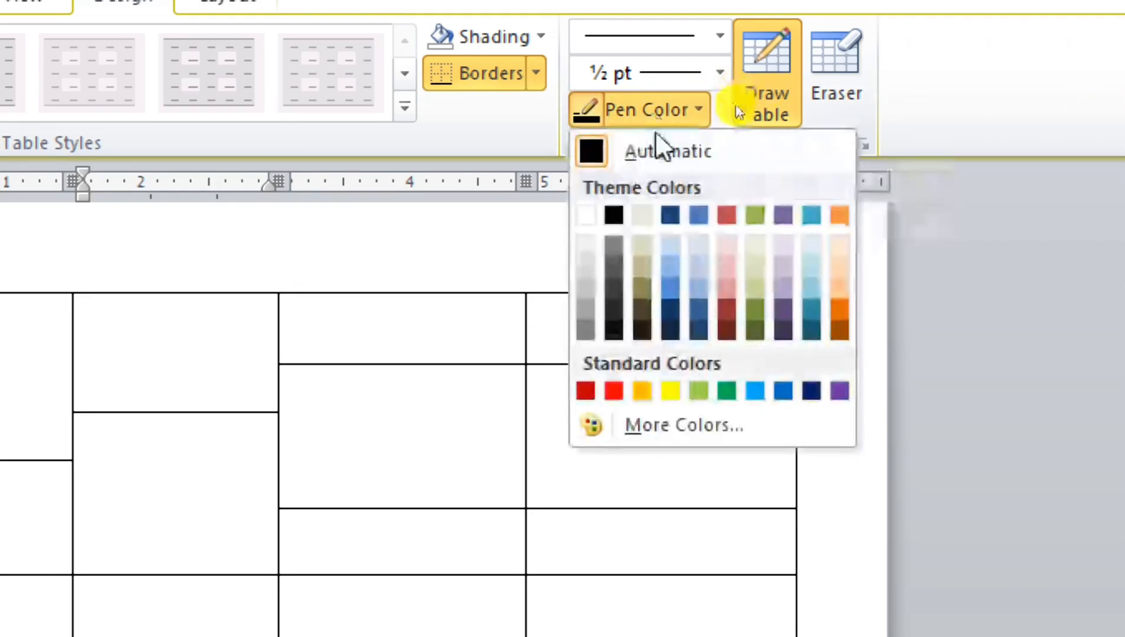
{"action": "left_click", "coordinate": [614, 391]}
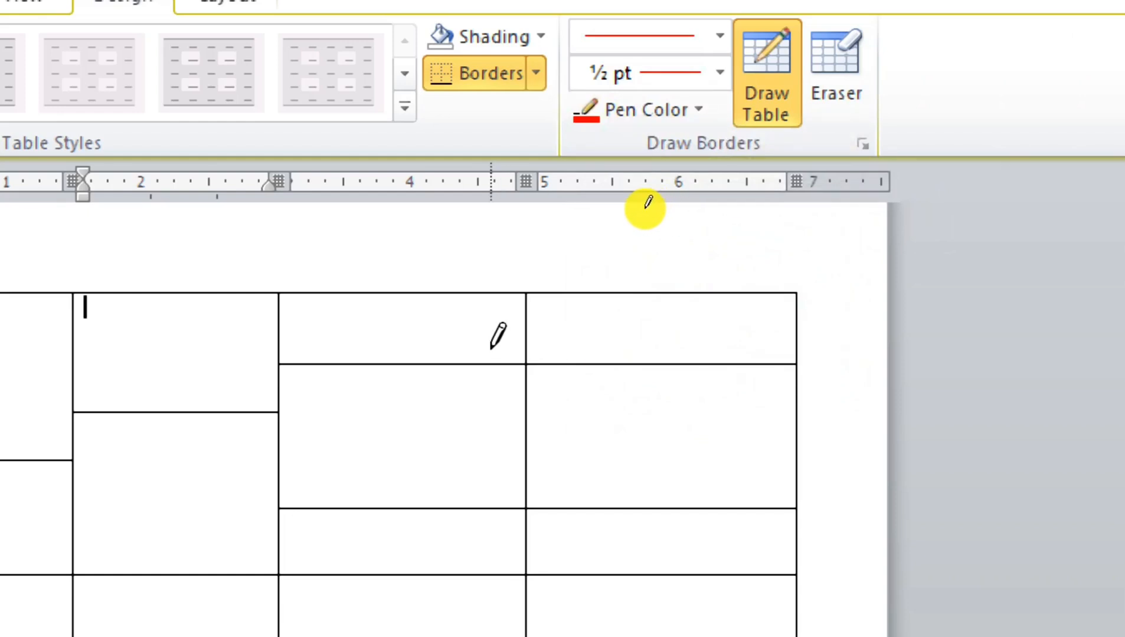
{"action": "left_click", "coordinate": [509, 365]}
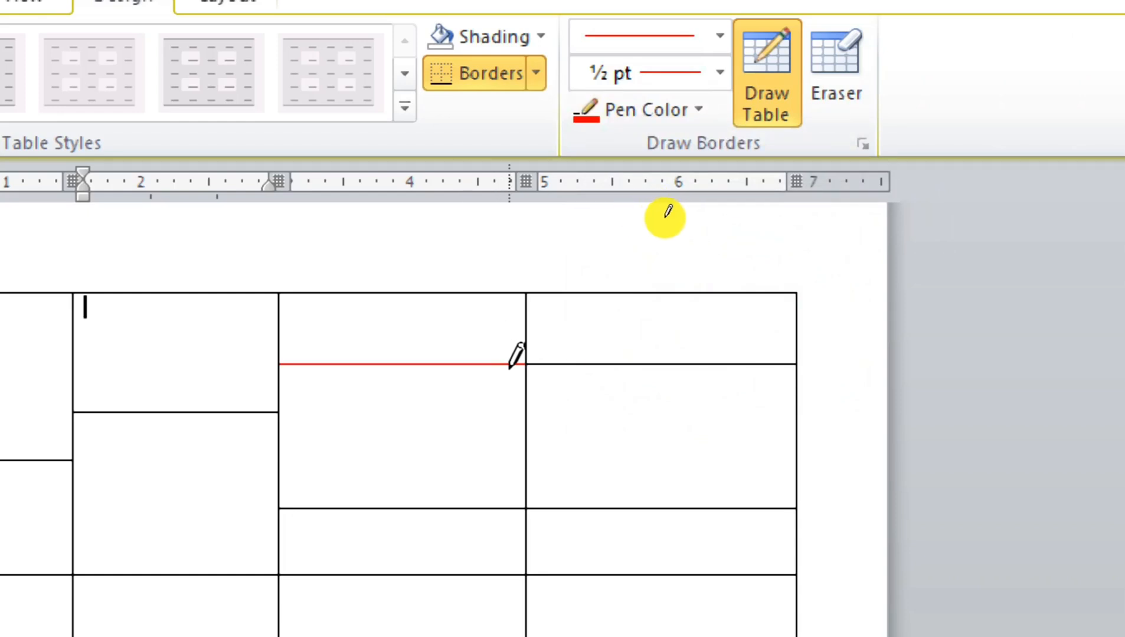
{"action": "left_click", "coordinate": [526, 339]}
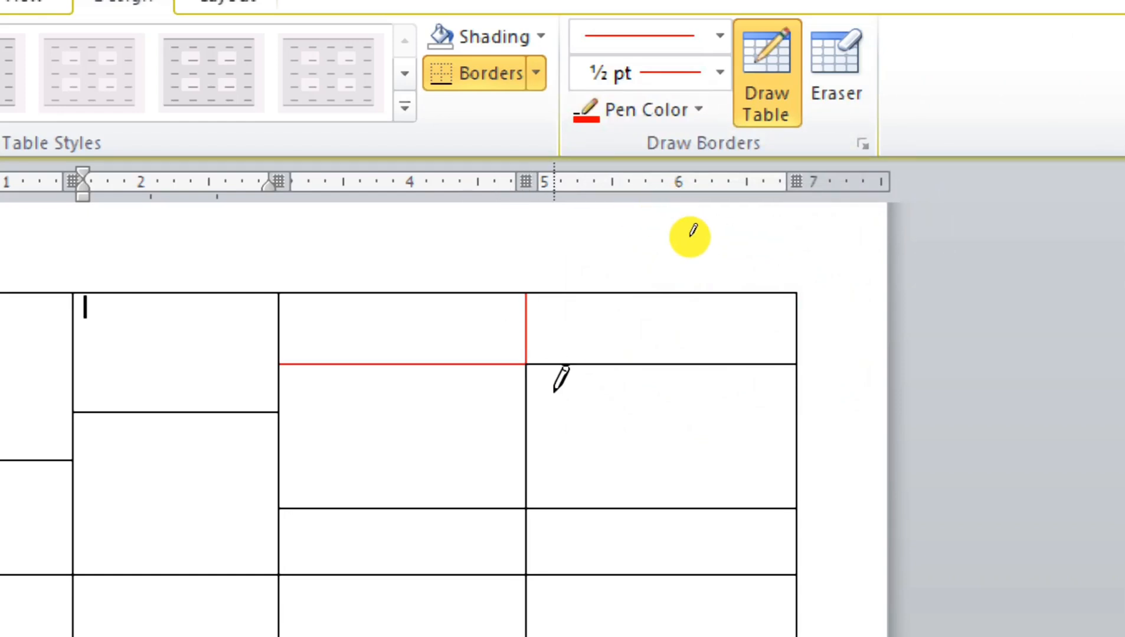
{"action": "left_click", "coordinate": [528, 470]}
{"action": "left_click", "coordinate": [690, 511]}
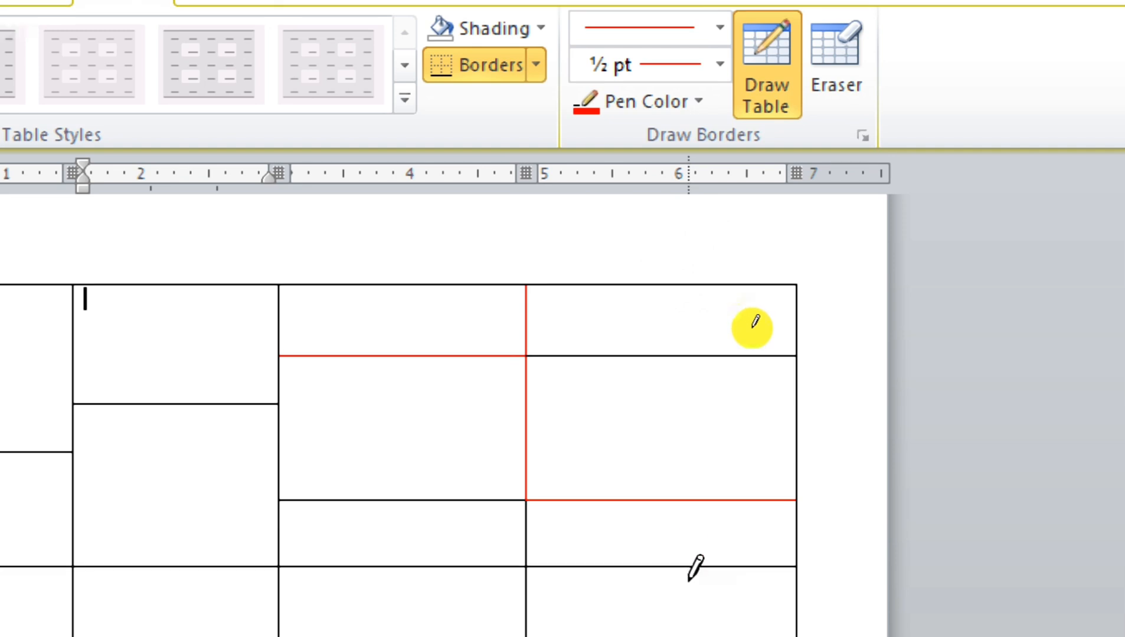
- Set the line weight to 4 ½ pt and redraw the inner borders of the last two columns' upper cells as thick red lines
{"action": "left_click", "coordinate": [723, 65]}
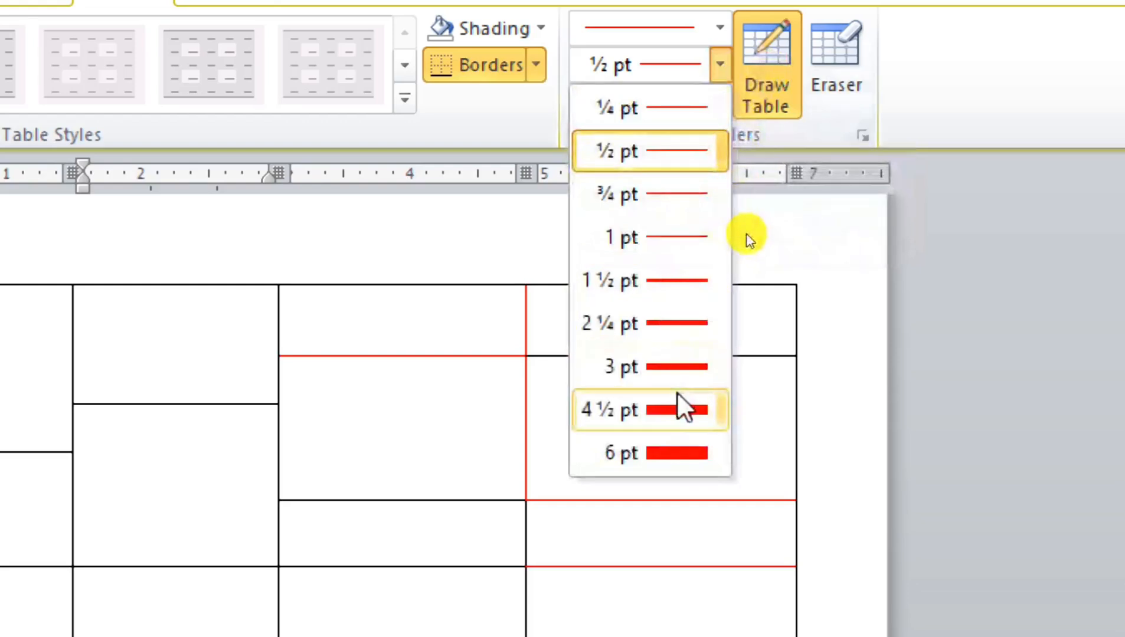
{"action": "left_click", "coordinate": [679, 409]}
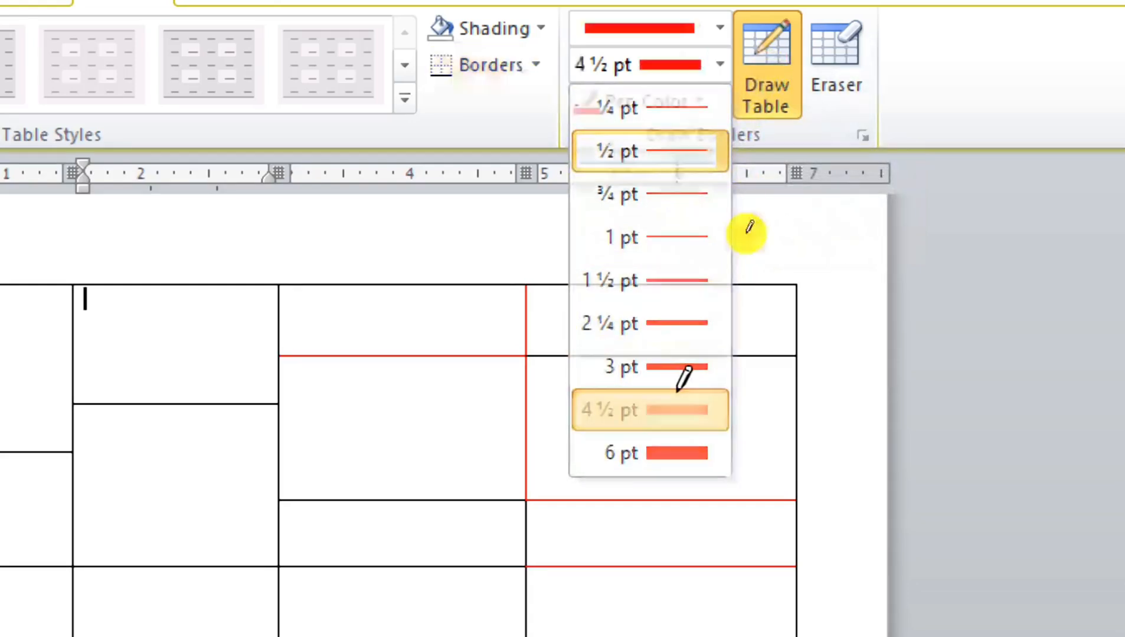
{"action": "left_click", "coordinate": [429, 357]}
{"action": "left_click_drag", "start_coordinate": [527, 295], "coordinate": [527, 358]}
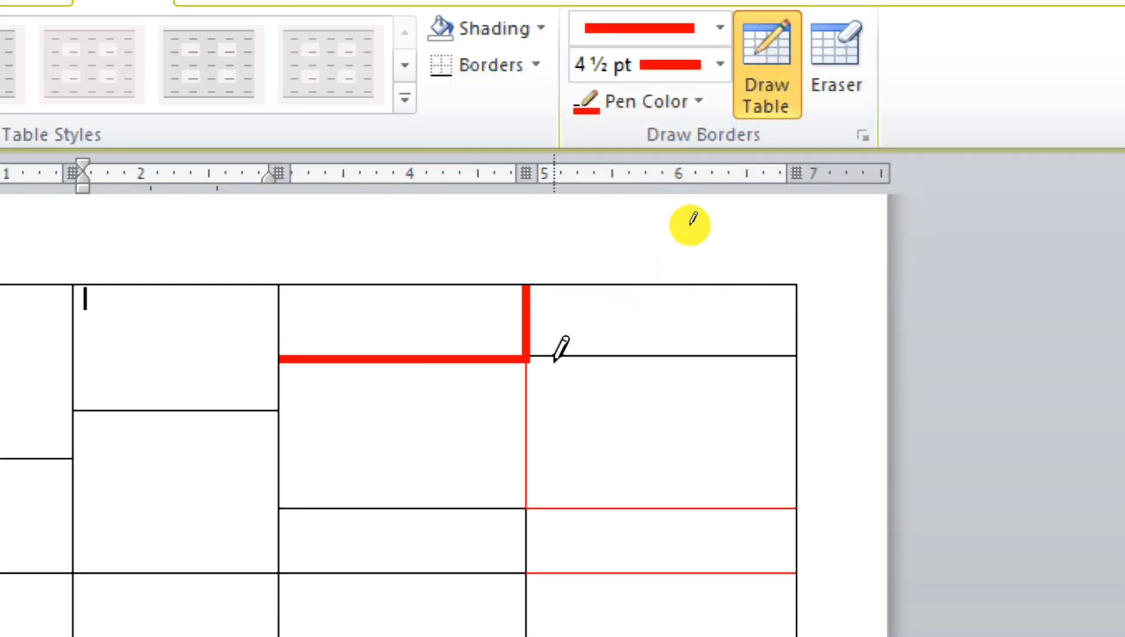
{"action": "left_click", "coordinate": [595, 357]}
{"action": "mouse_move", "coordinate": [537, 491]}
{"action": "left_mouse_down"}
{"action": "mouse_move", "coordinate": [527, 484]}
{"action": "mouse_move", "coordinate": [527, 498]}
{"action": "left_mouse_up"}
{"action": "left_click", "coordinate": [646, 490]}
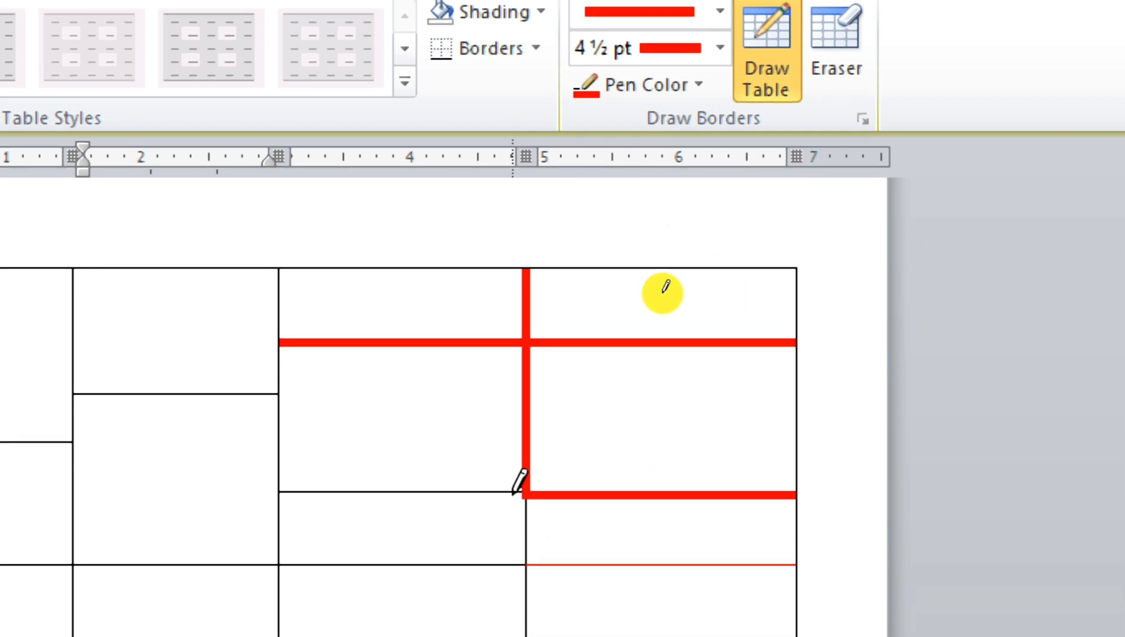
{"action": "left_click", "coordinate": [472, 494]}
{"action": "left_click", "coordinate": [576, 565]}
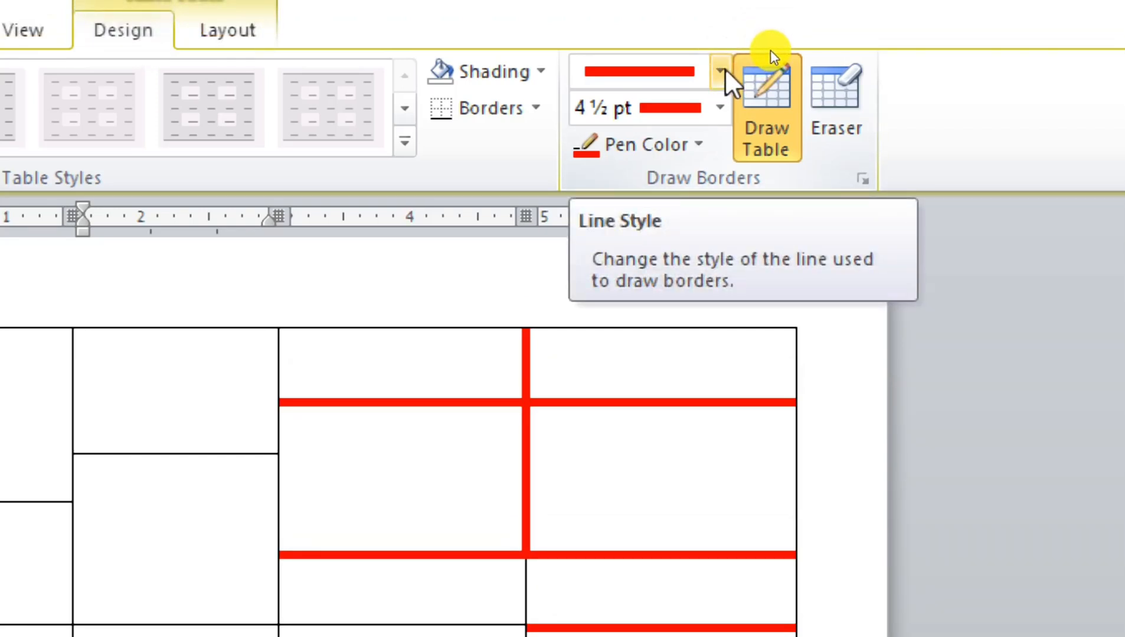
- Choose the triple-line style and apply it to the borders between and below the top cells of the last two columns
{"action": "left_click", "coordinate": [723, 71]}
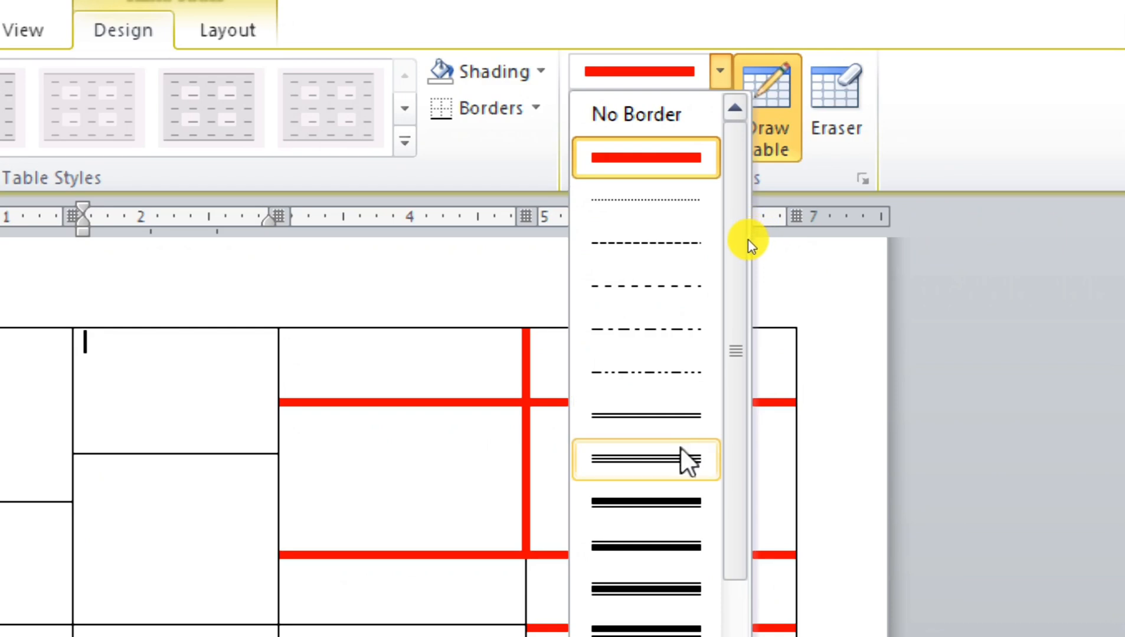
{"action": "left_click", "coordinate": [611, 466]}
{"action": "left_click", "coordinate": [525, 384]}
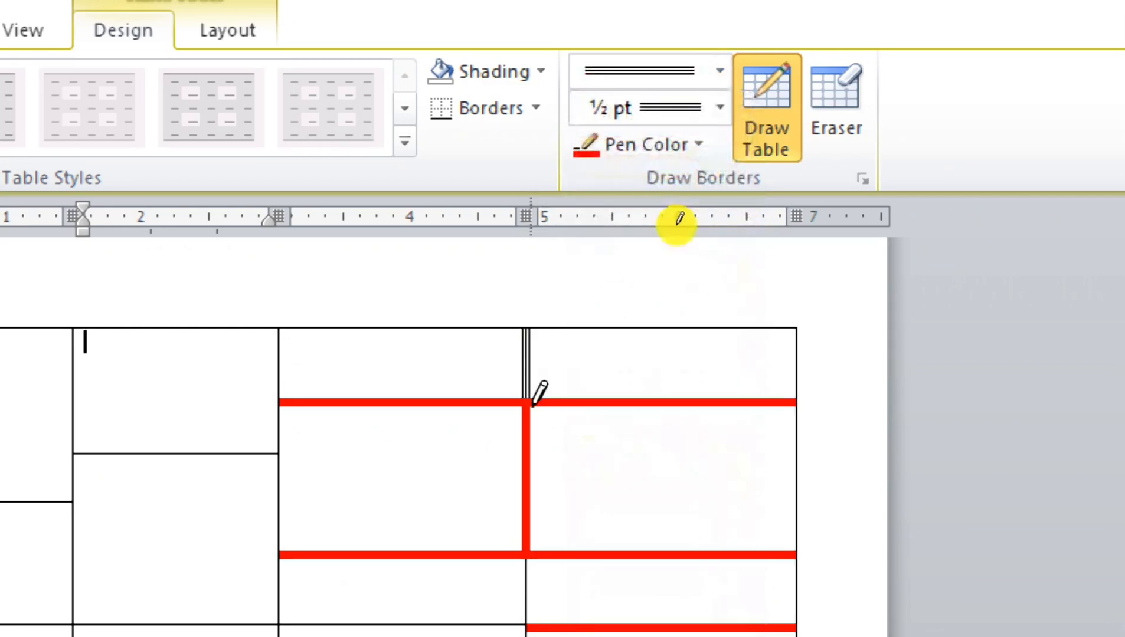
{"action": "left_click", "coordinate": [440, 404]}
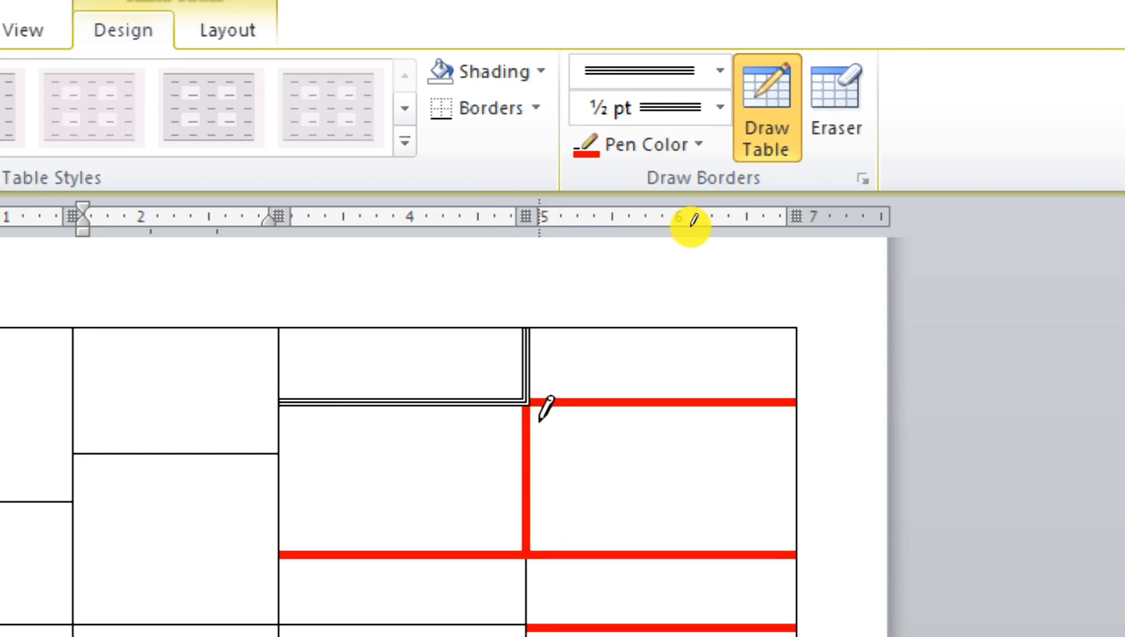
{"action": "left_click", "coordinate": [584, 403]}
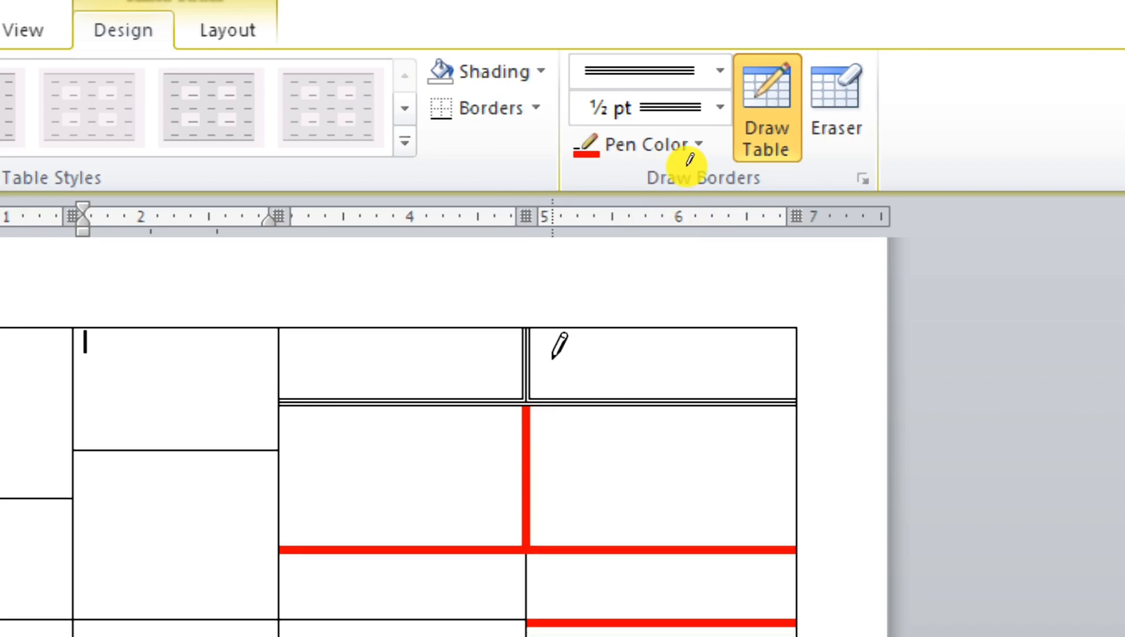
- Apply the red pen color to the triple-line borders between and below the last two columns' top cells
{"action": "left_click", "coordinate": [590, 151]}
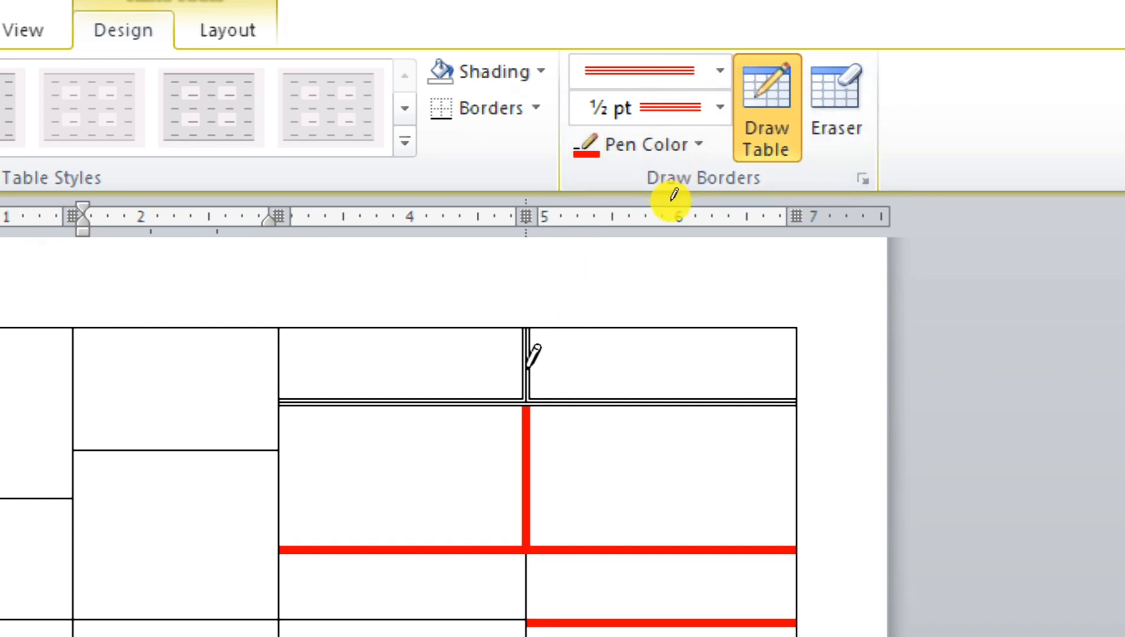
{"action": "left_click", "coordinate": [526, 363]}
{"action": "left_click", "coordinate": [490, 401]}
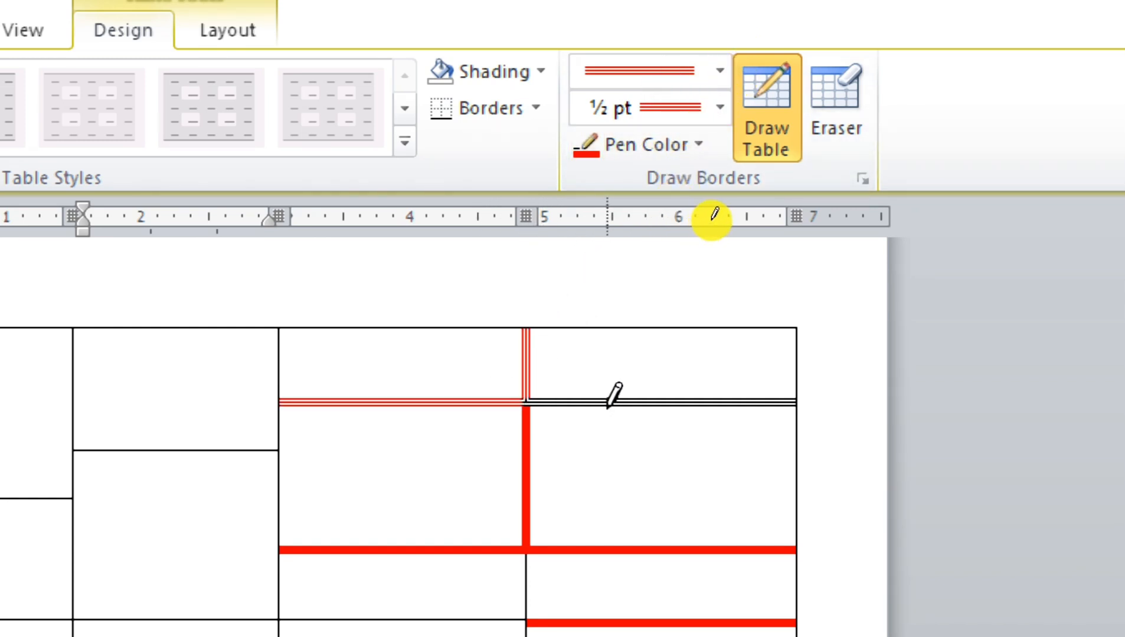
- Set the pen color to green and after it to yellow, and recolor the border below the fourth column's top cell yellow
{"action": "left_click", "coordinate": [643, 147]}
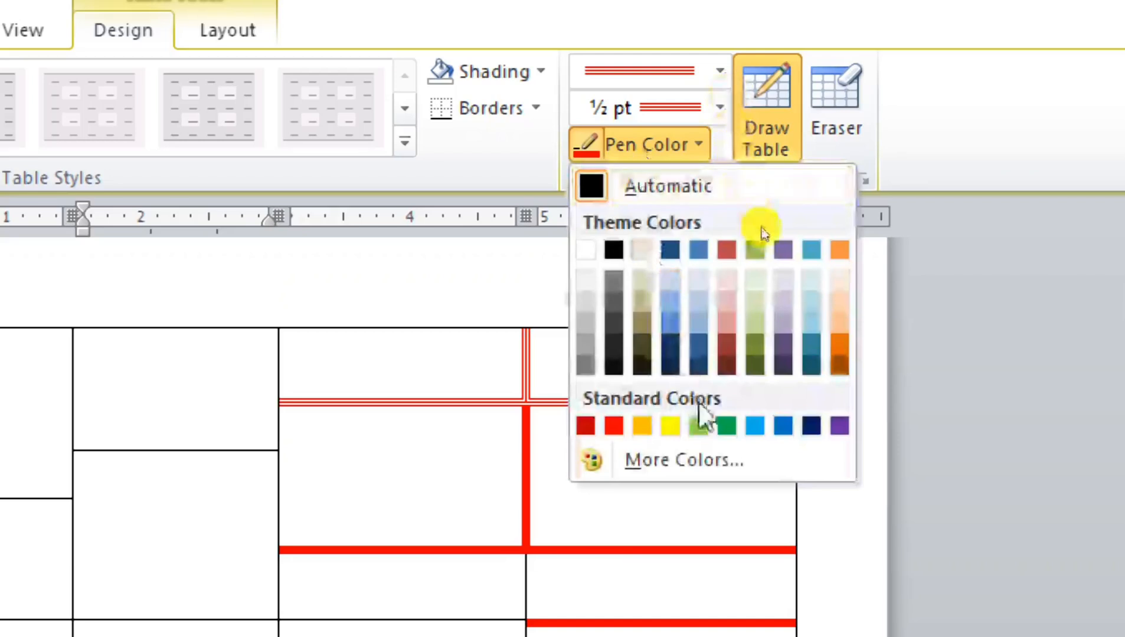
{"action": "left_click", "coordinate": [725, 424]}
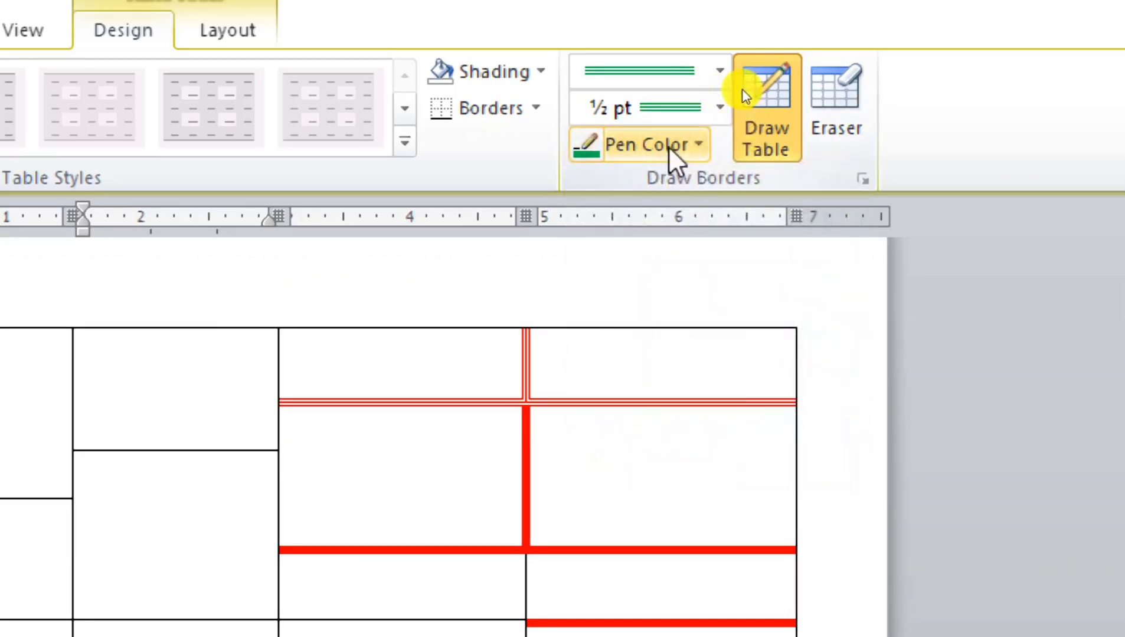
{"action": "left_click", "coordinate": [670, 147]}
{"action": "left_click", "coordinate": [673, 425]}
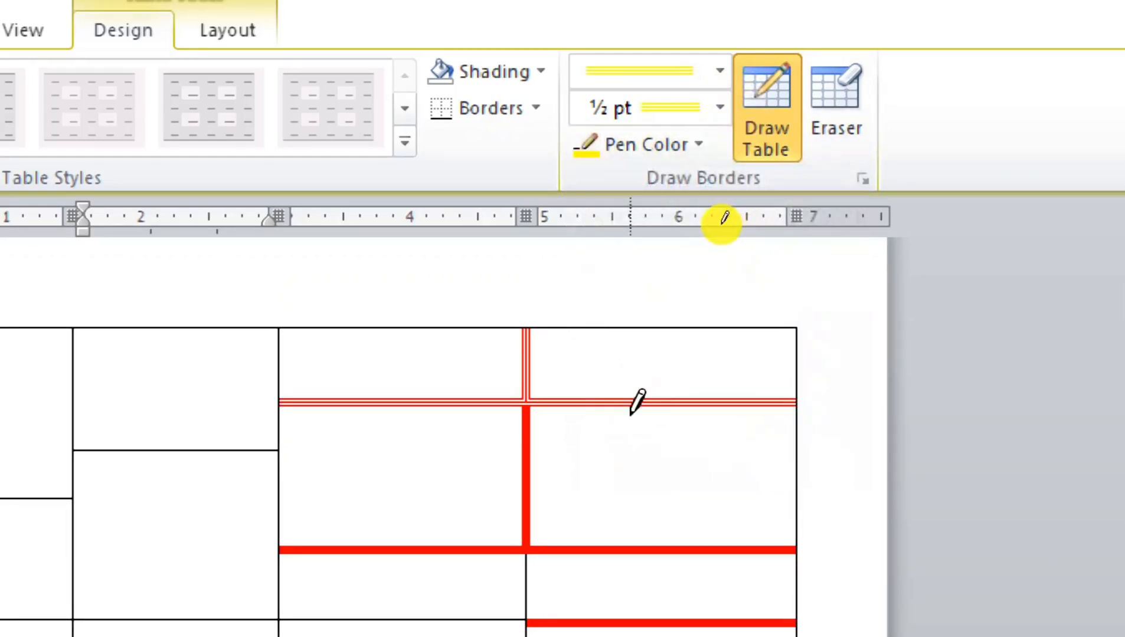
{"action": "left_click", "coordinate": [629, 401]}
- Set the pen color to the dark blue theme color and recolor the triple-line border below the fourth column's top cell
{"action": "left_click", "coordinate": [624, 143]}
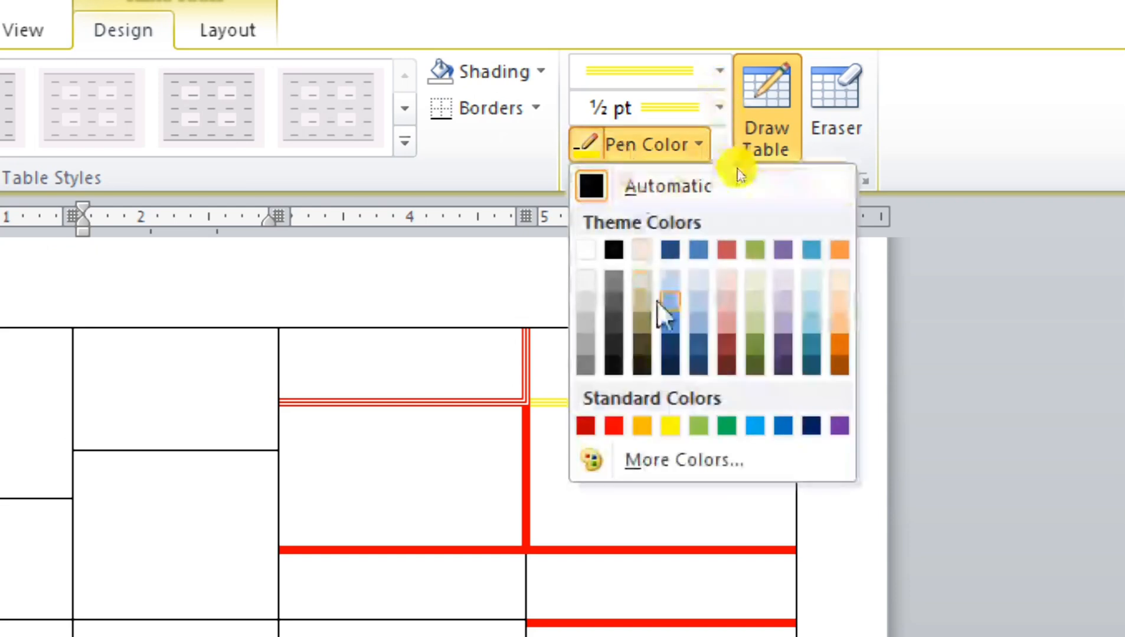
{"action": "left_click", "coordinate": [670, 250]}
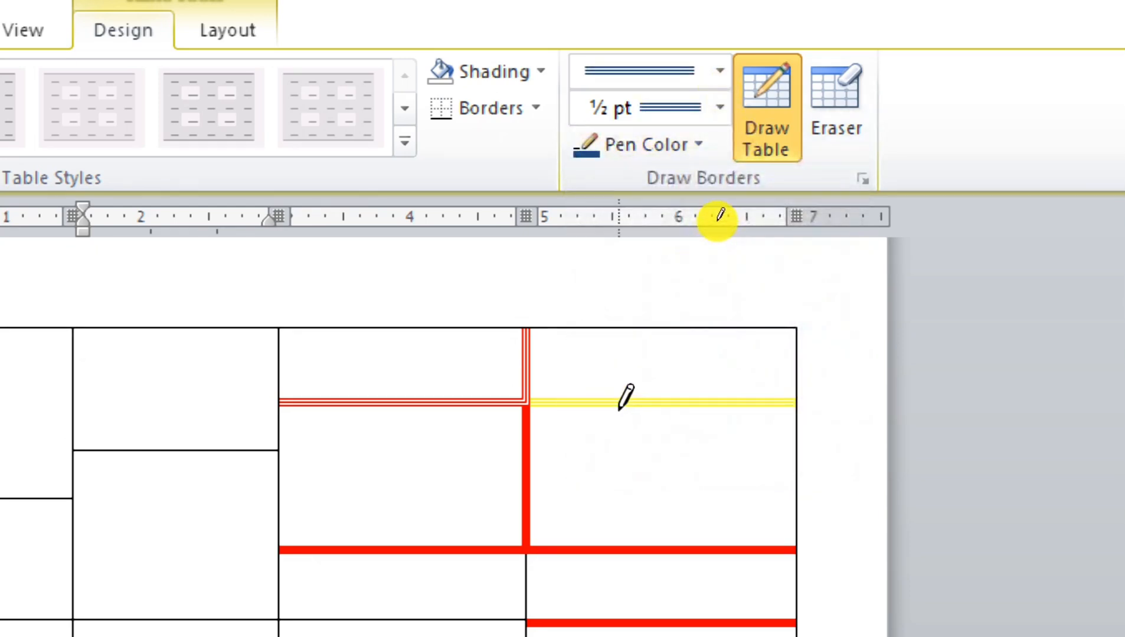
{"action": "left_click", "coordinate": [619, 404]}
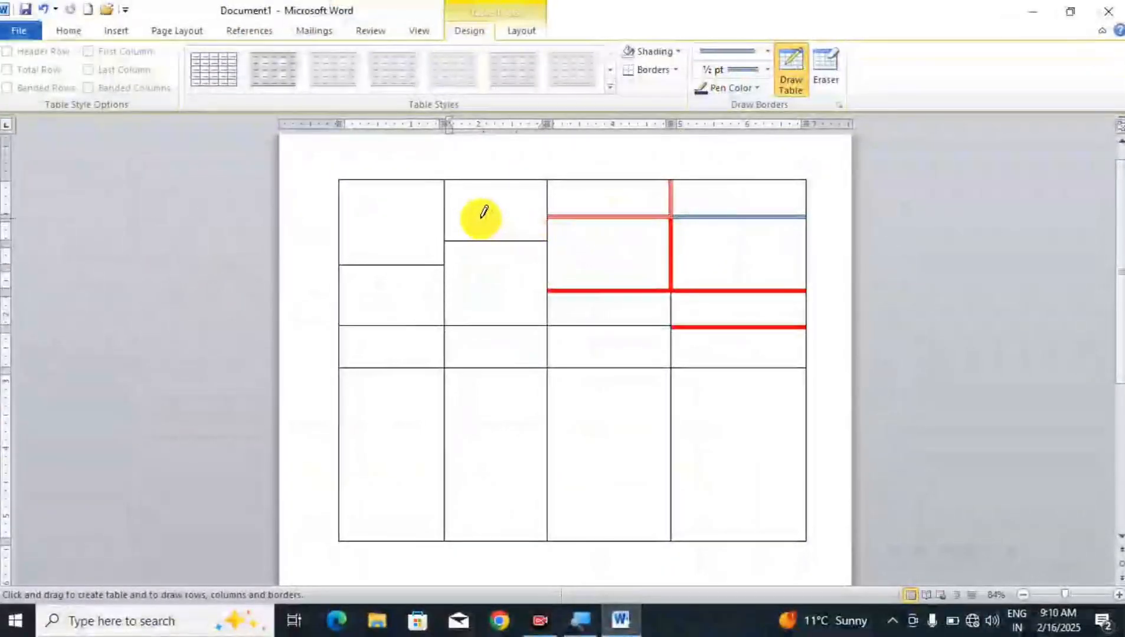
{"action": "left_click", "coordinate": [673, 195]}
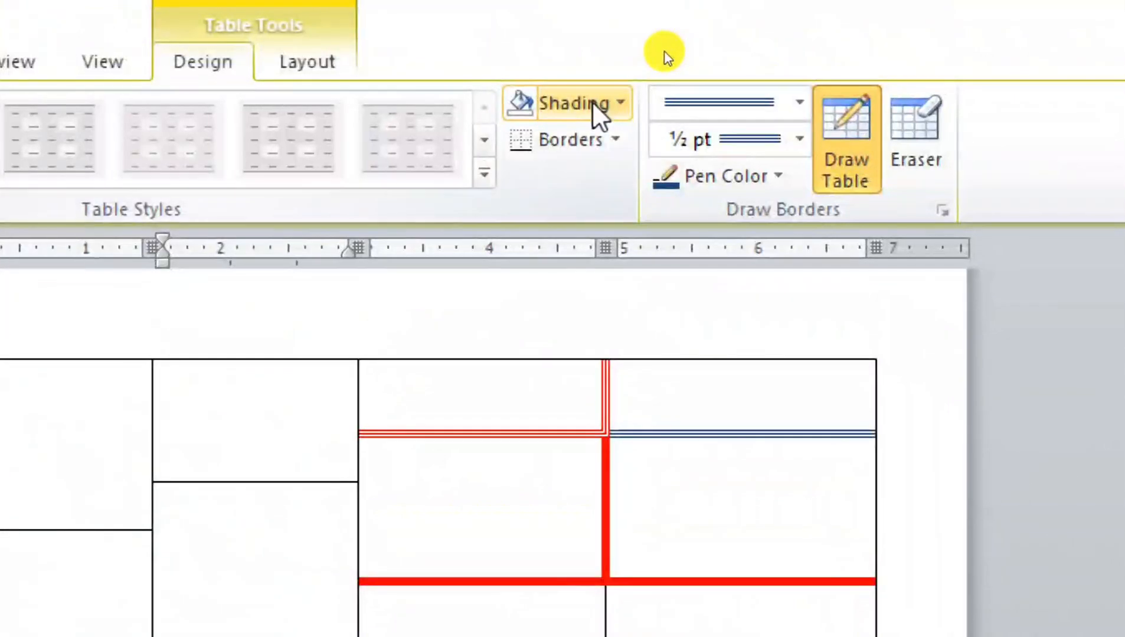
- Stop drawing borders and shade the second column's top cell with standard green
{"action": "left_click", "coordinate": [619, 104]}
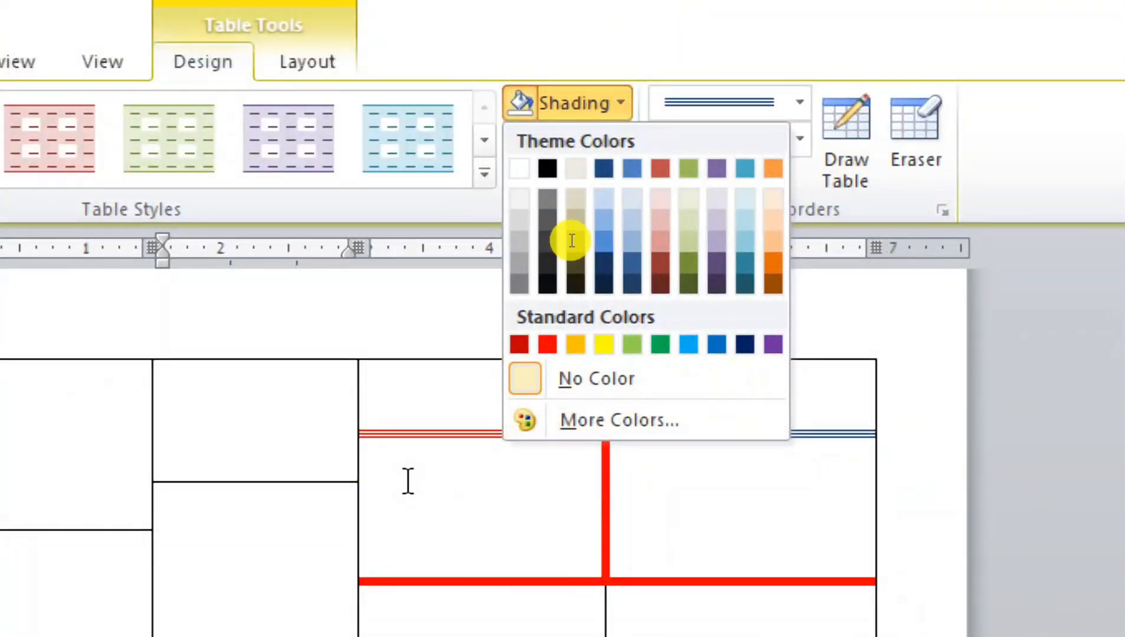
{"action": "key", "text": "Escape"}
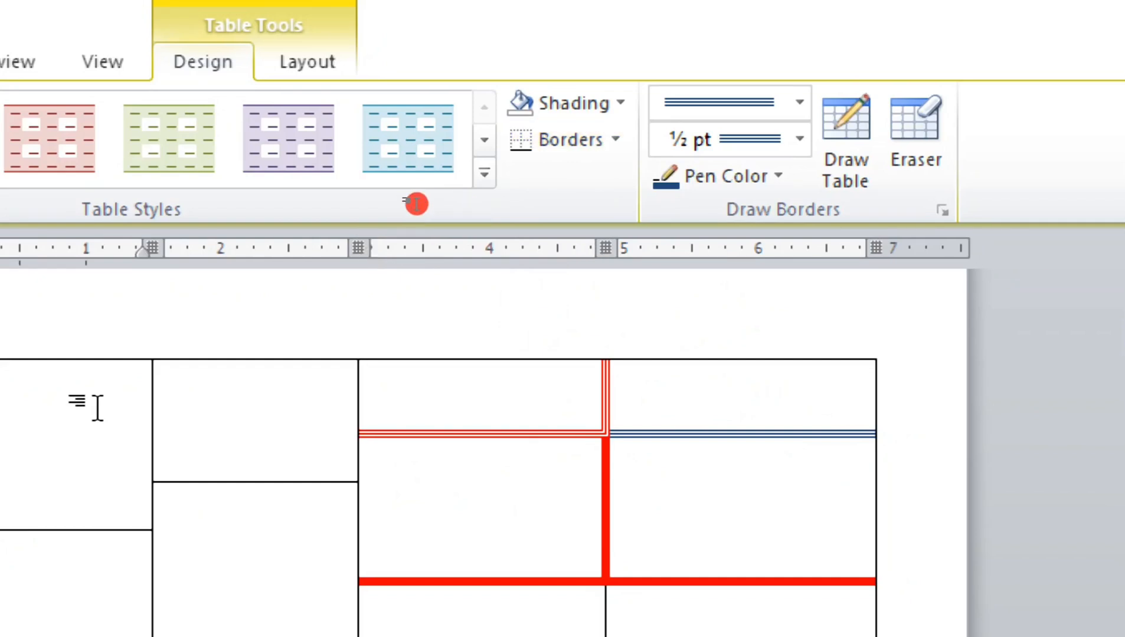
{"action": "left_click", "coordinate": [266, 451]}
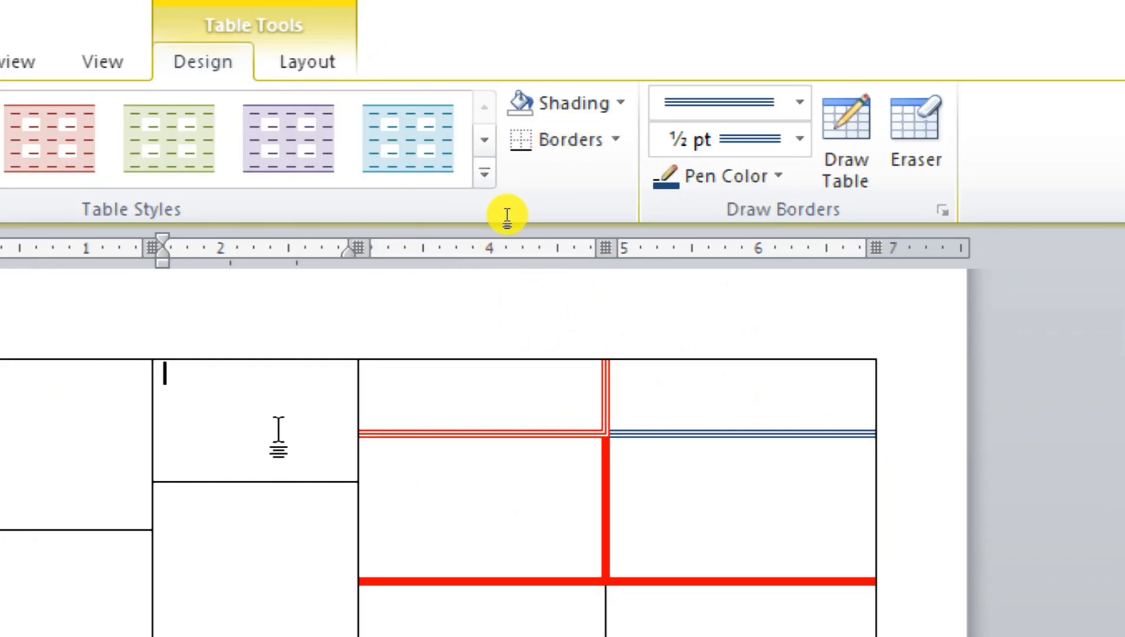
{"action": "left_click", "coordinate": [587, 103]}
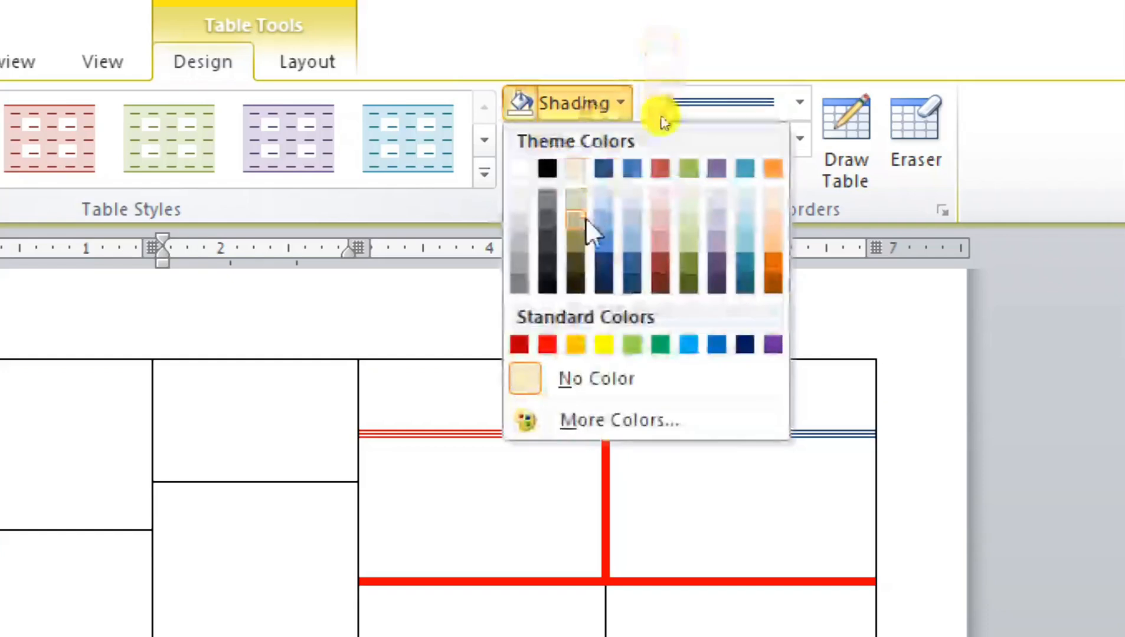
{"action": "left_click", "coordinate": [667, 346]}
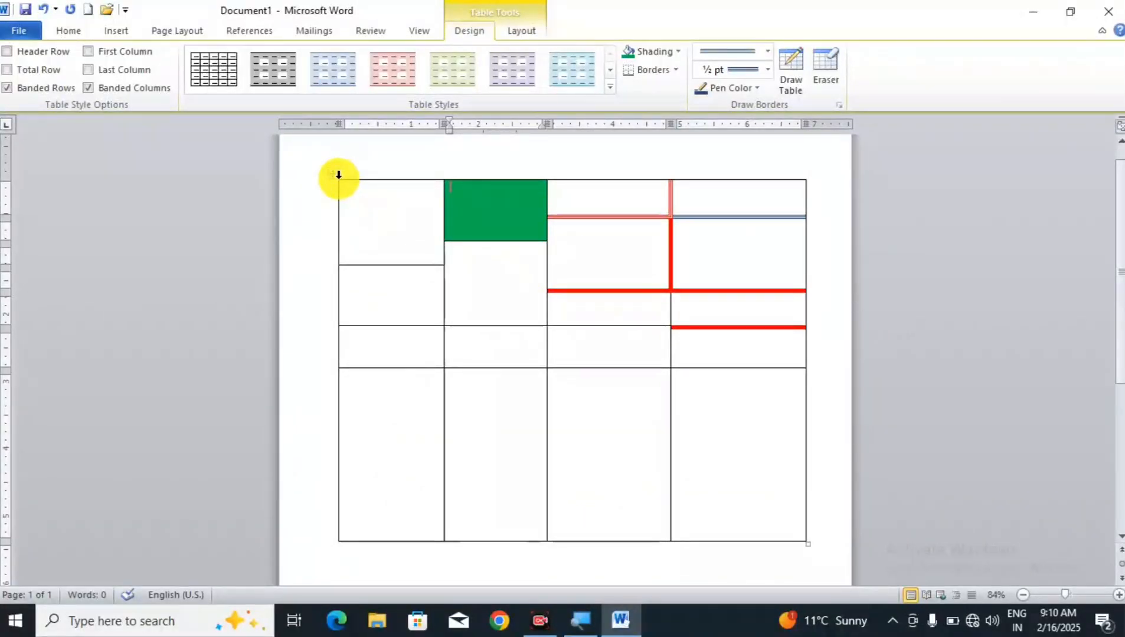
- Select the whole table and shade all its cells with standard purple
{"action": "key", "text": "super"}
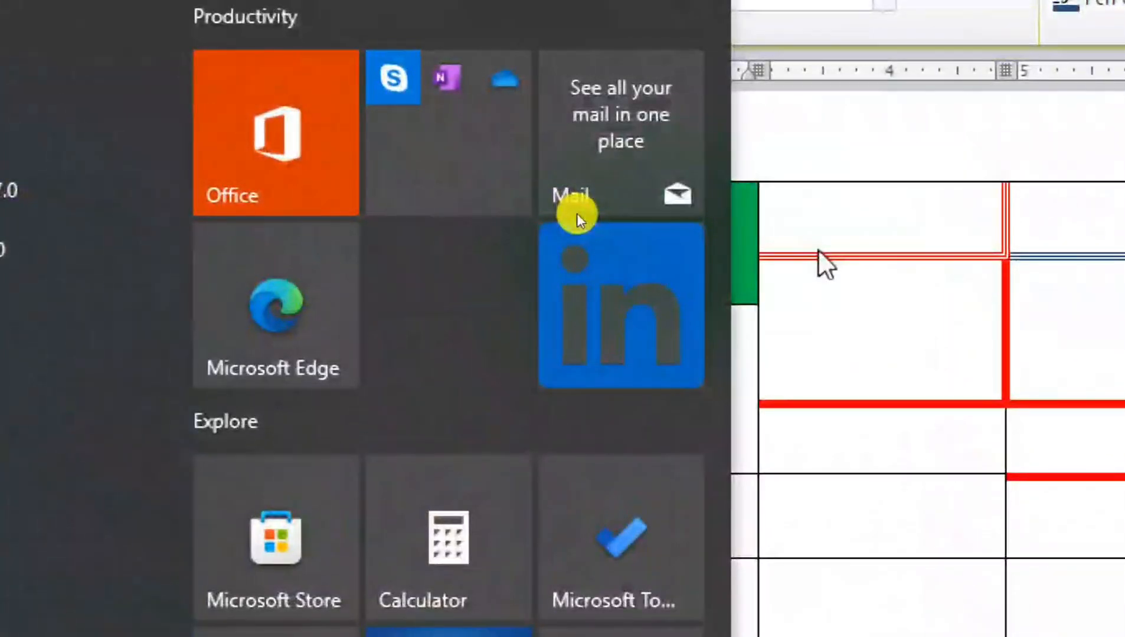
{"action": "key", "text": "super"}
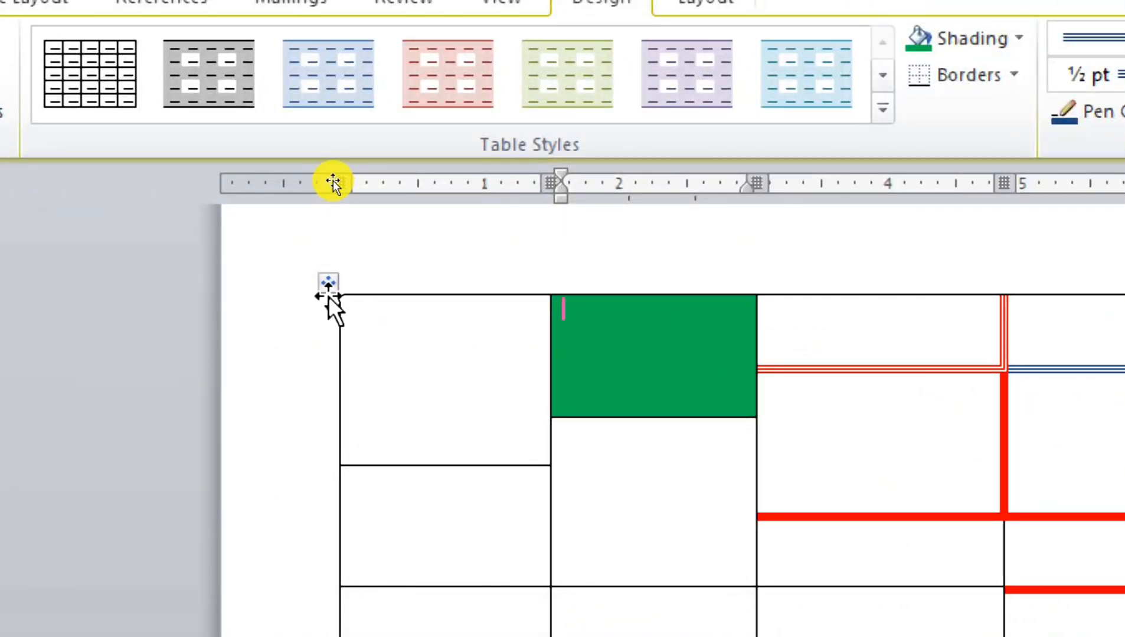
{"action": "left_click", "coordinate": [328, 283]}
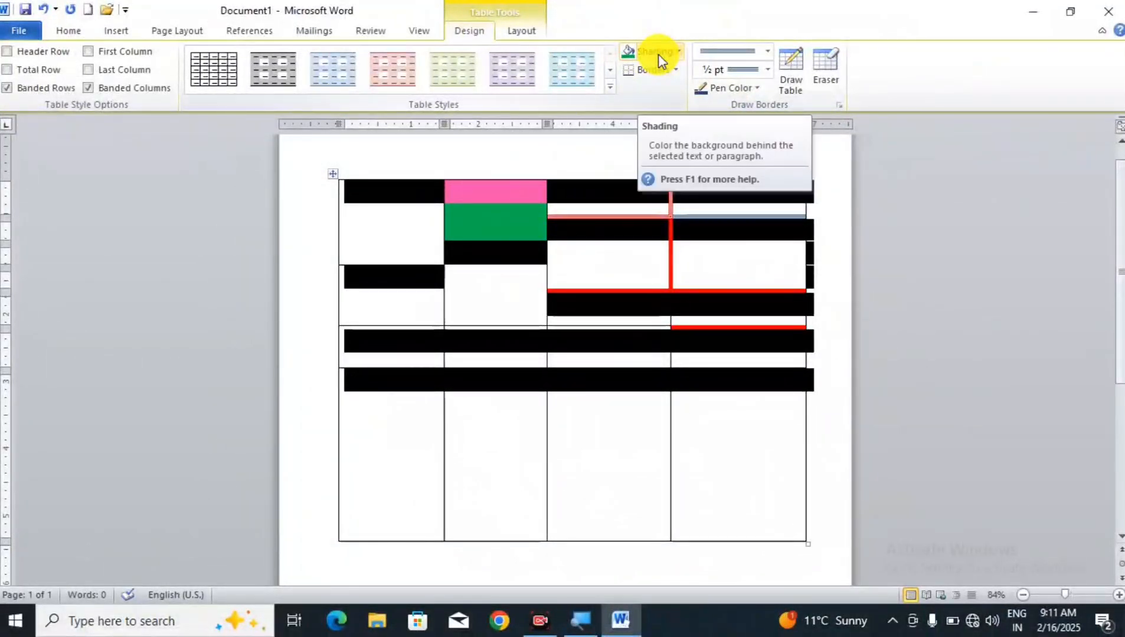
{"action": "left_click", "coordinate": [659, 53]}
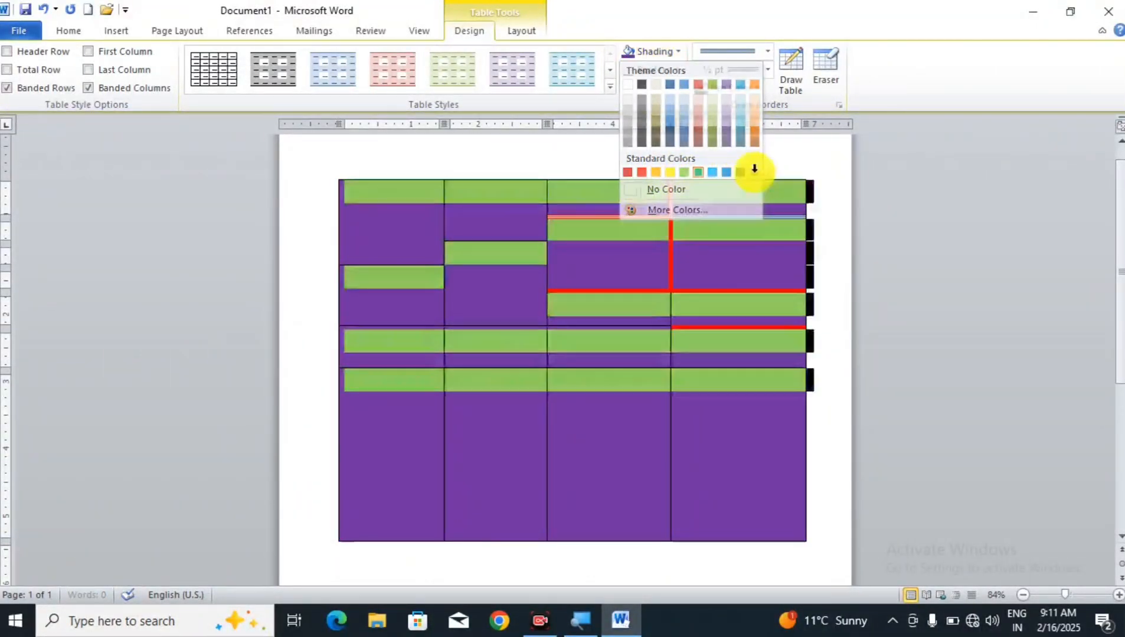
{"action": "left_click", "coordinate": [754, 172]}
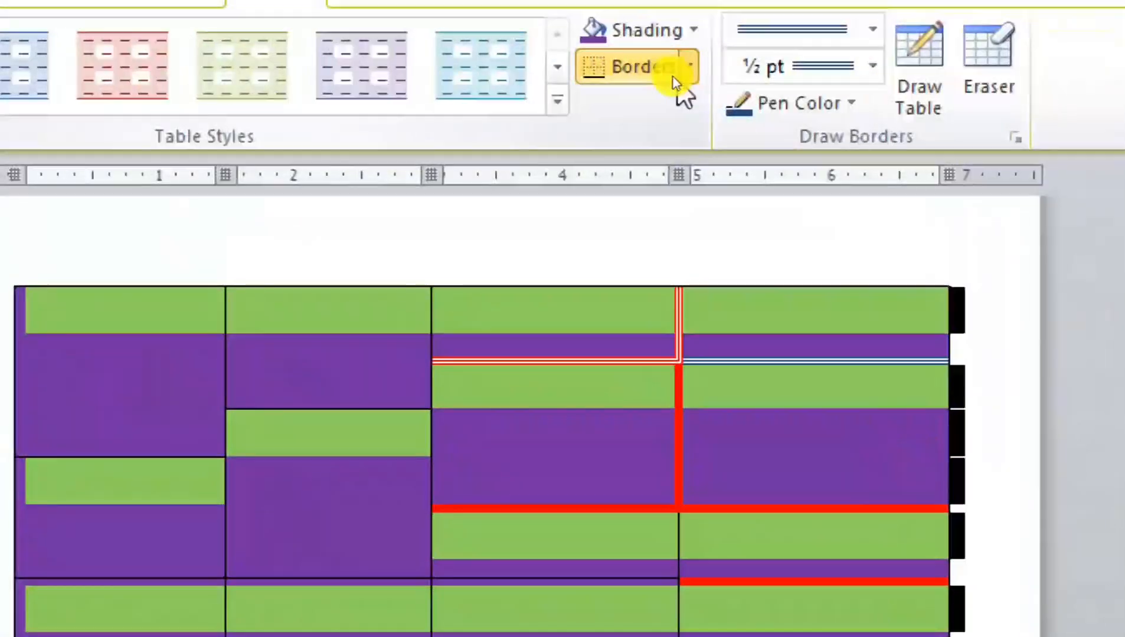
- Apply a dark blue triple-line bottom border to the selected table and deselect it
{"action": "left_click", "coordinate": [676, 70]}
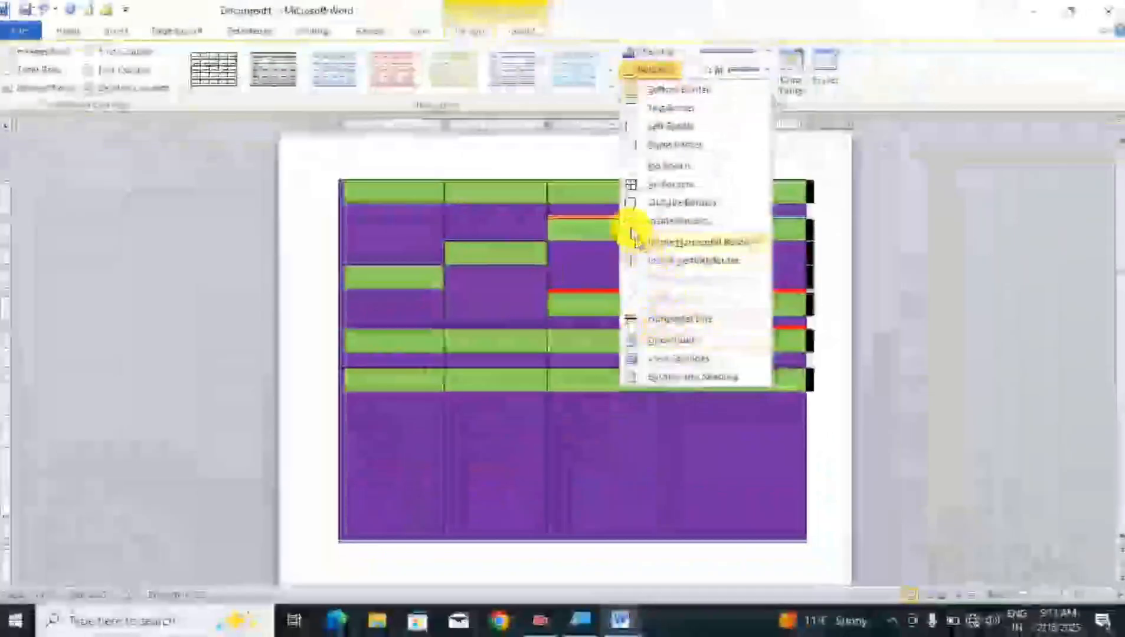
{"action": "left_click", "coordinate": [581, 159]}
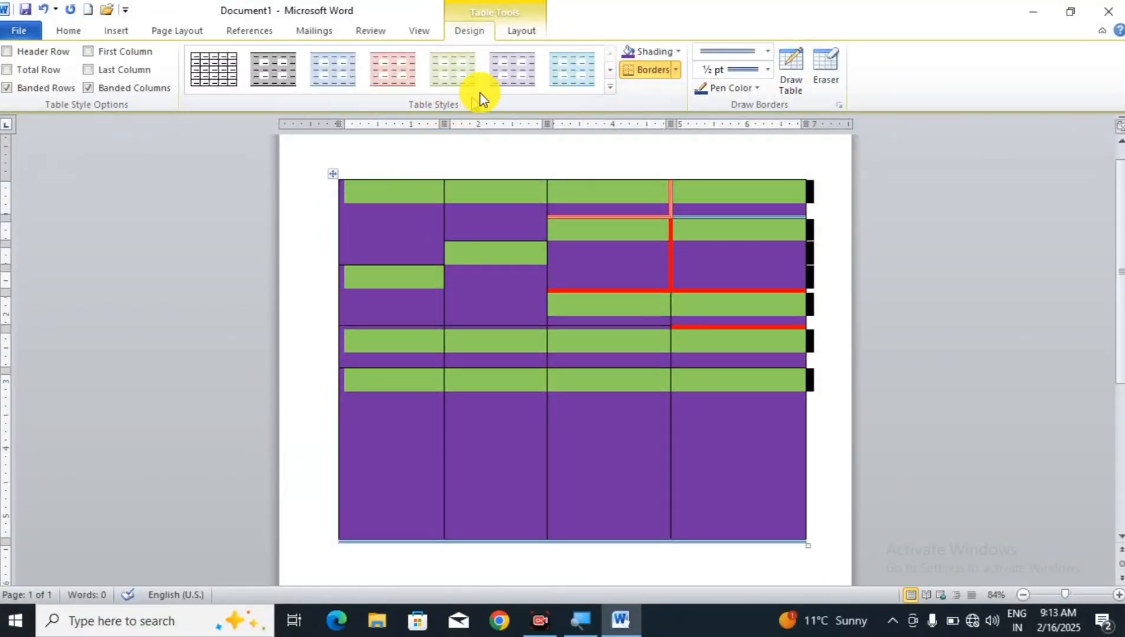
{"action": "left_click", "coordinate": [646, 308]}
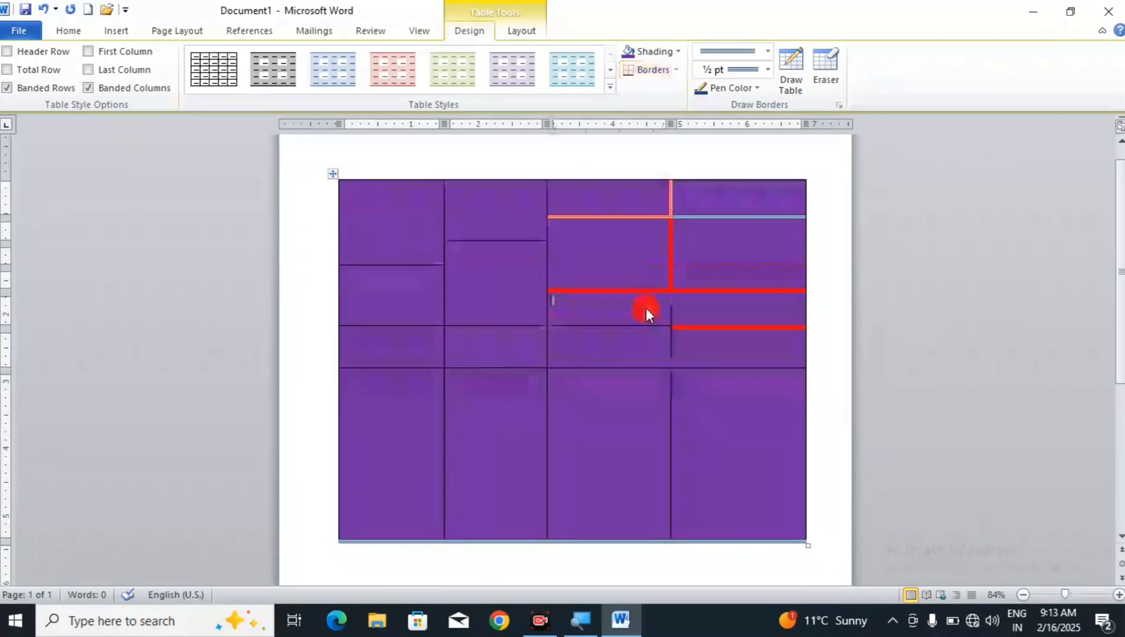
- Select the whole table and apply the black built-in table style in the gallery's second row
{"action": "left_click", "coordinate": [335, 175]}
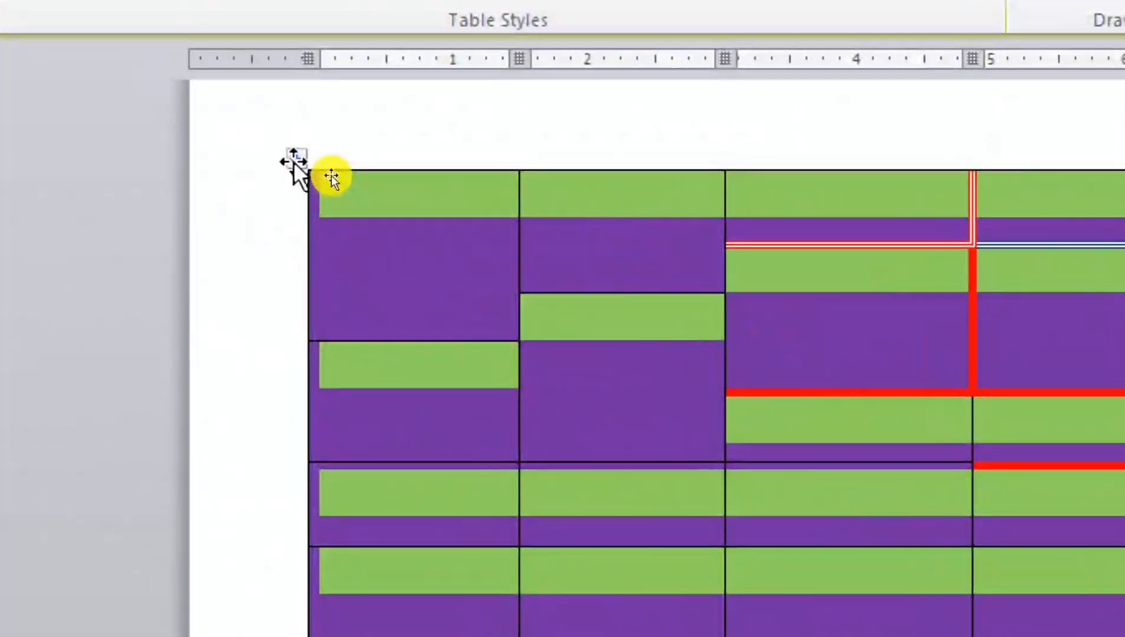
{"action": "left_click", "coordinate": [295, 162]}
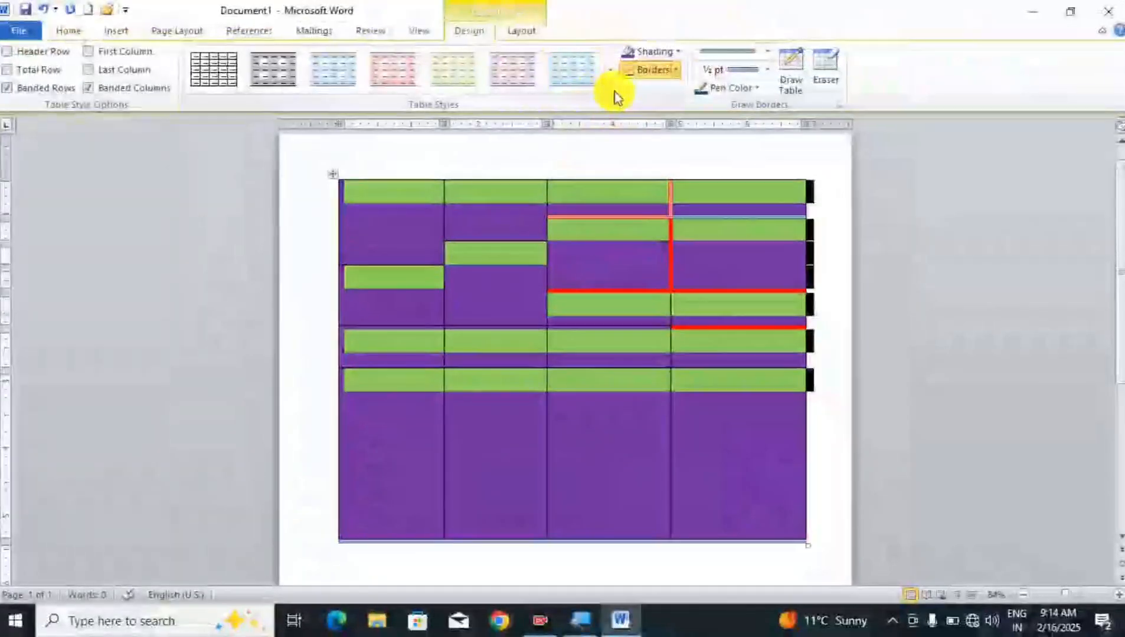
{"action": "left_click", "coordinate": [611, 88]}
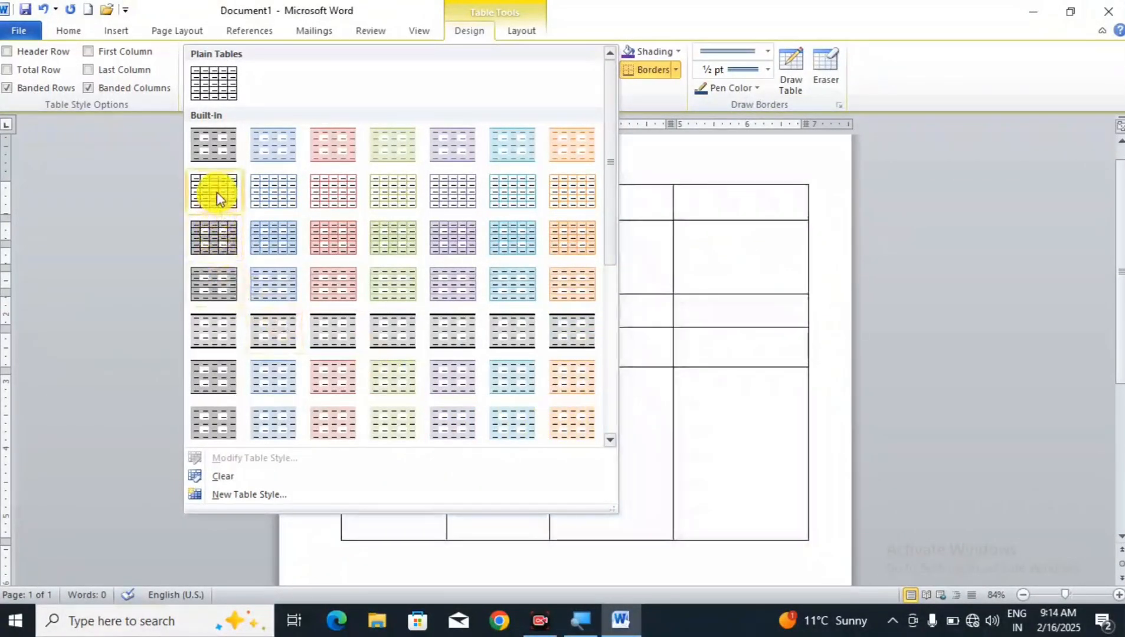
{"action": "left_click", "coordinate": [216, 189]}
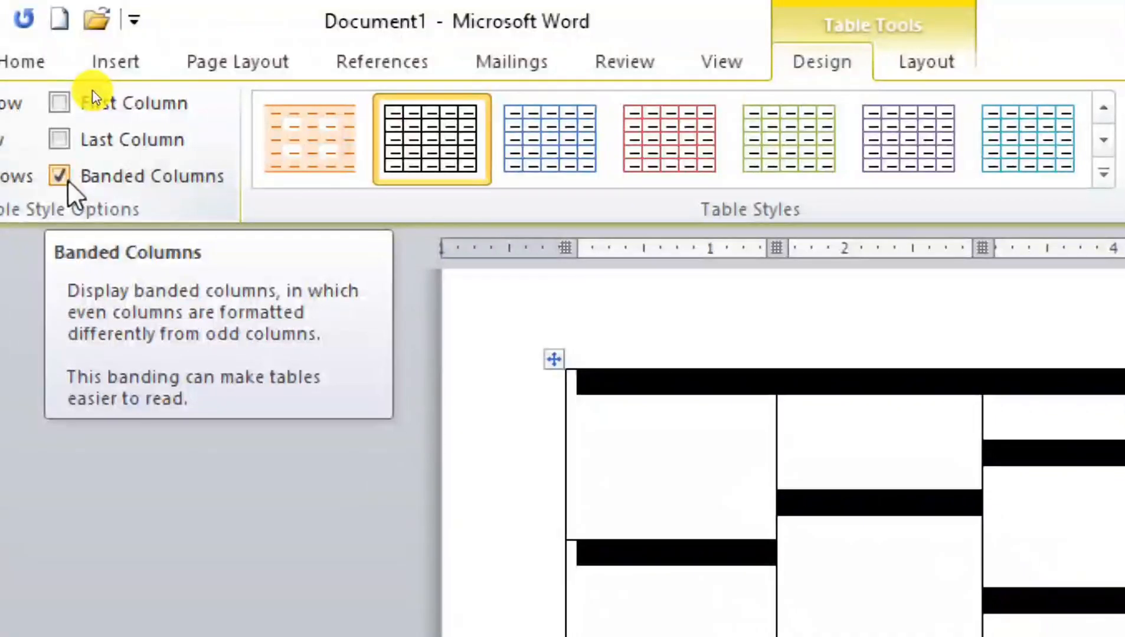
- Turn Banded Columns off and back on, and enable the Last Column and First Column style options
{"action": "left_click", "coordinate": [68, 179]}
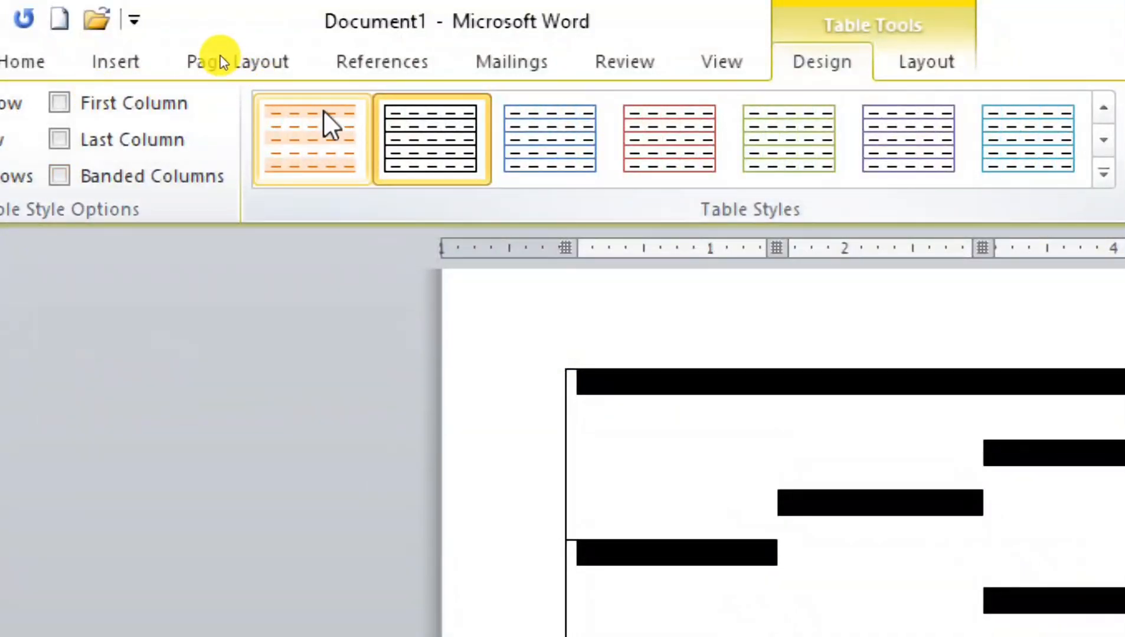
{"action": "left_click", "coordinate": [106, 144]}
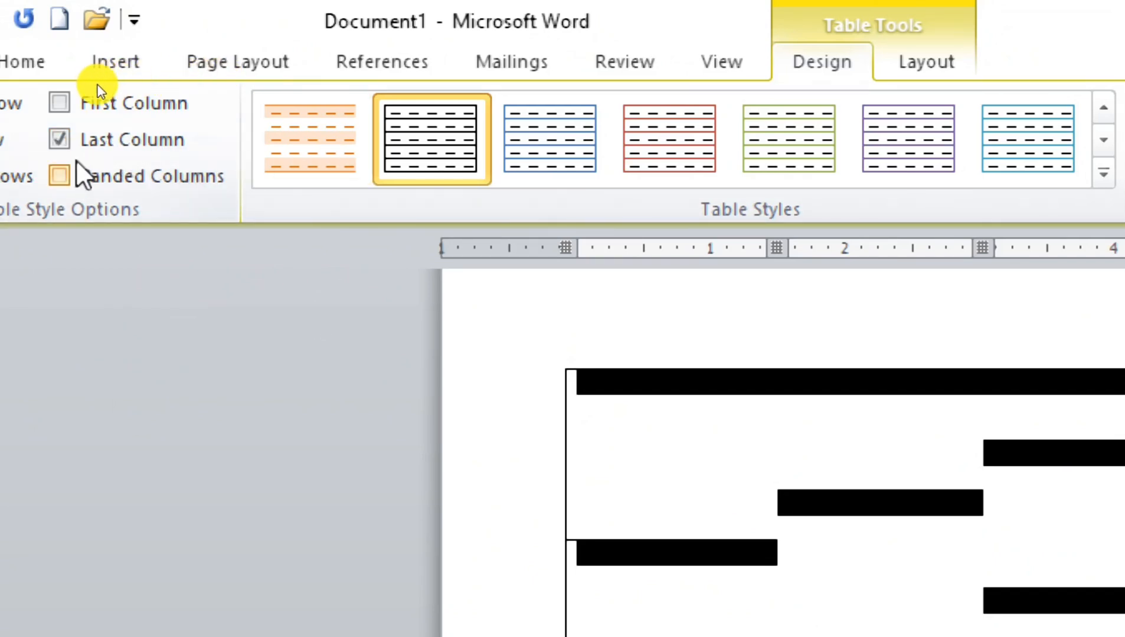
{"action": "left_click", "coordinate": [78, 179]}
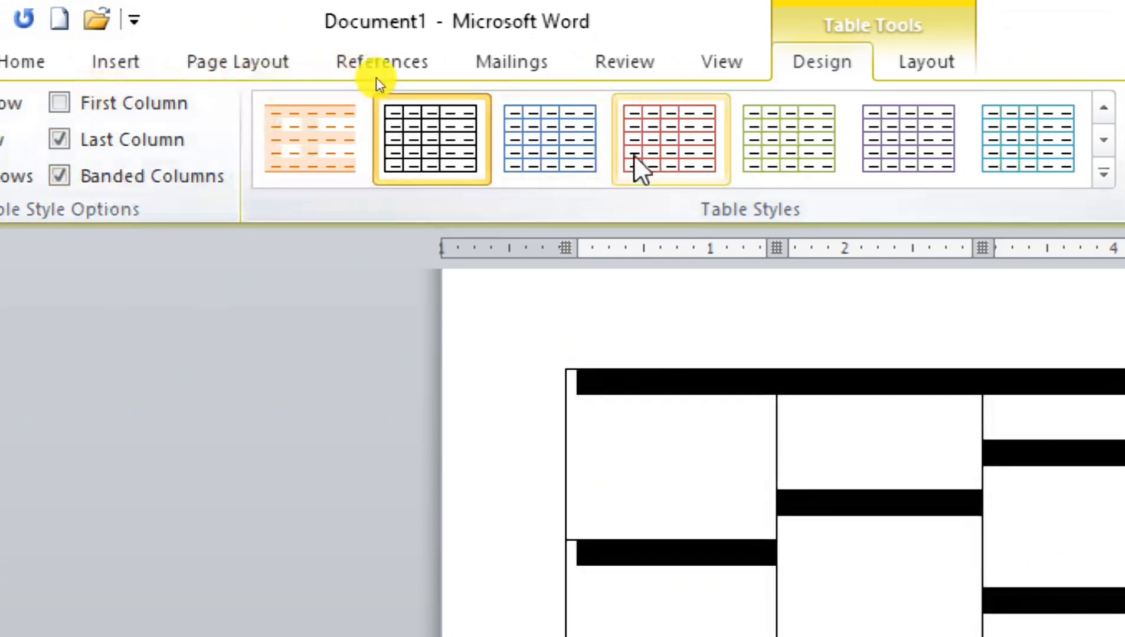
{"action": "left_click", "coordinate": [66, 106]}
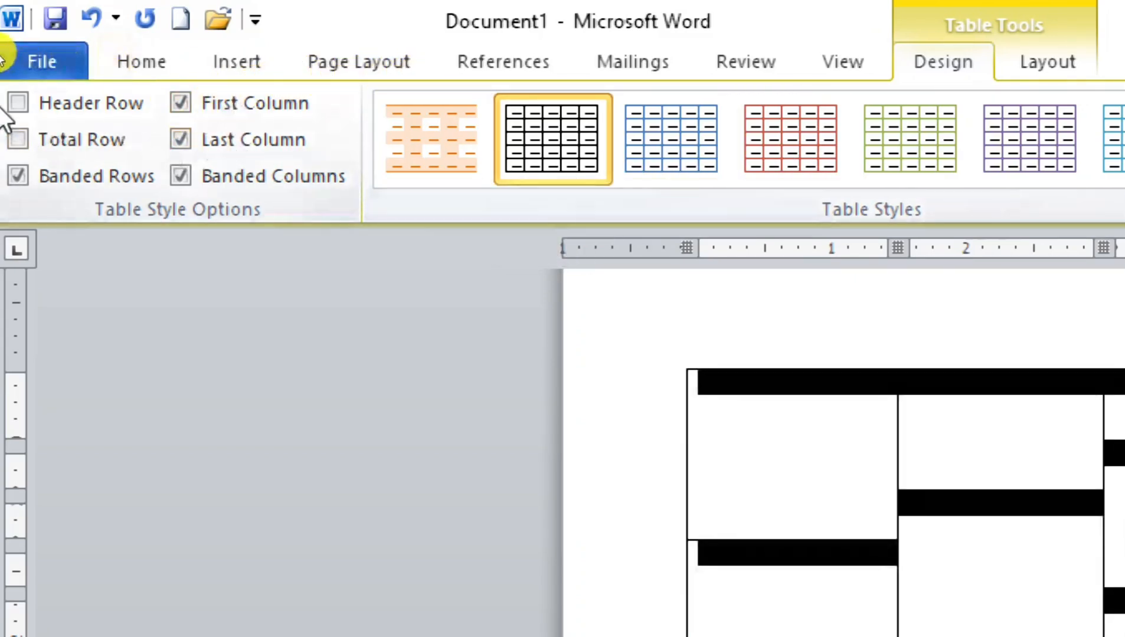
- Try the Total Row and Header Row style options, and turn both off along with First Column and Last Column
{"action": "left_click", "coordinate": [33, 143]}
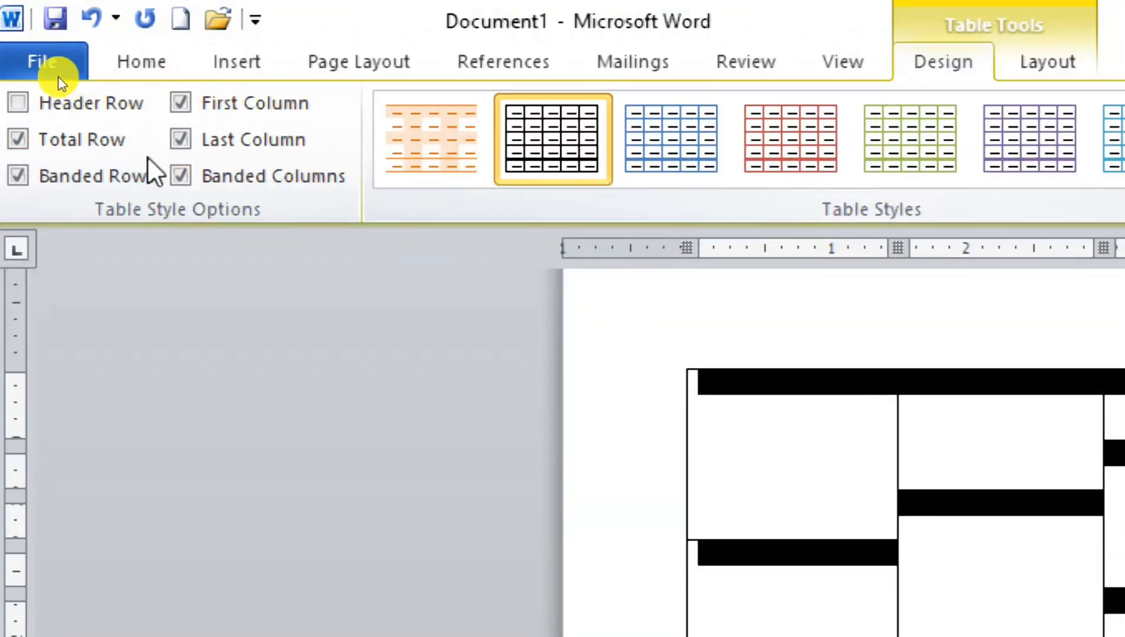
{"action": "left_click", "coordinate": [61, 106]}
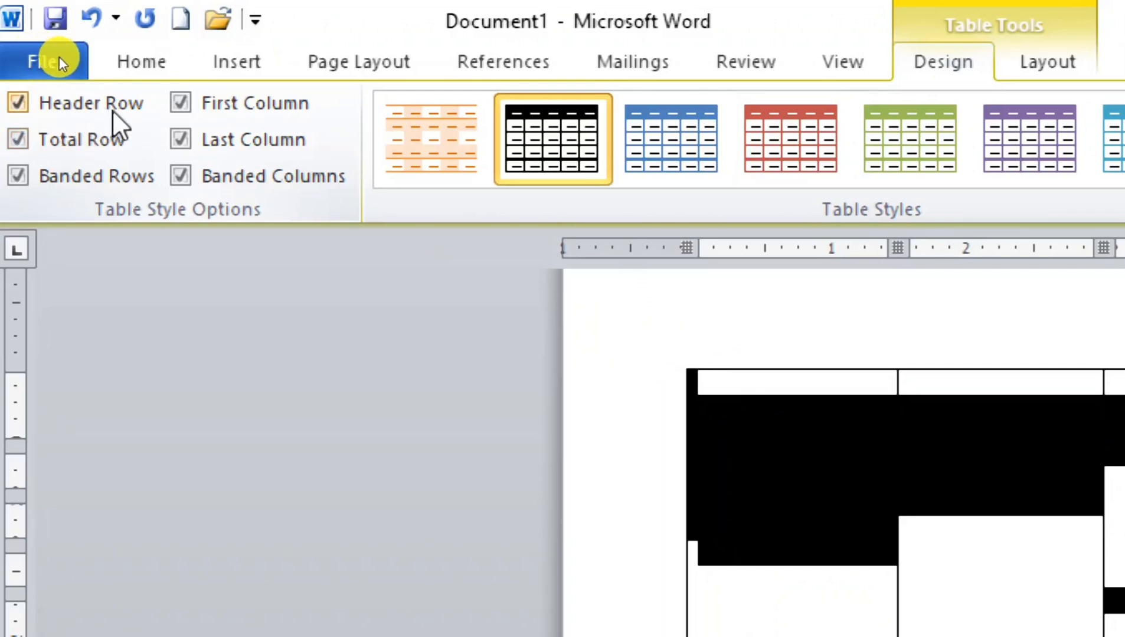
{"action": "left_click", "coordinate": [82, 114]}
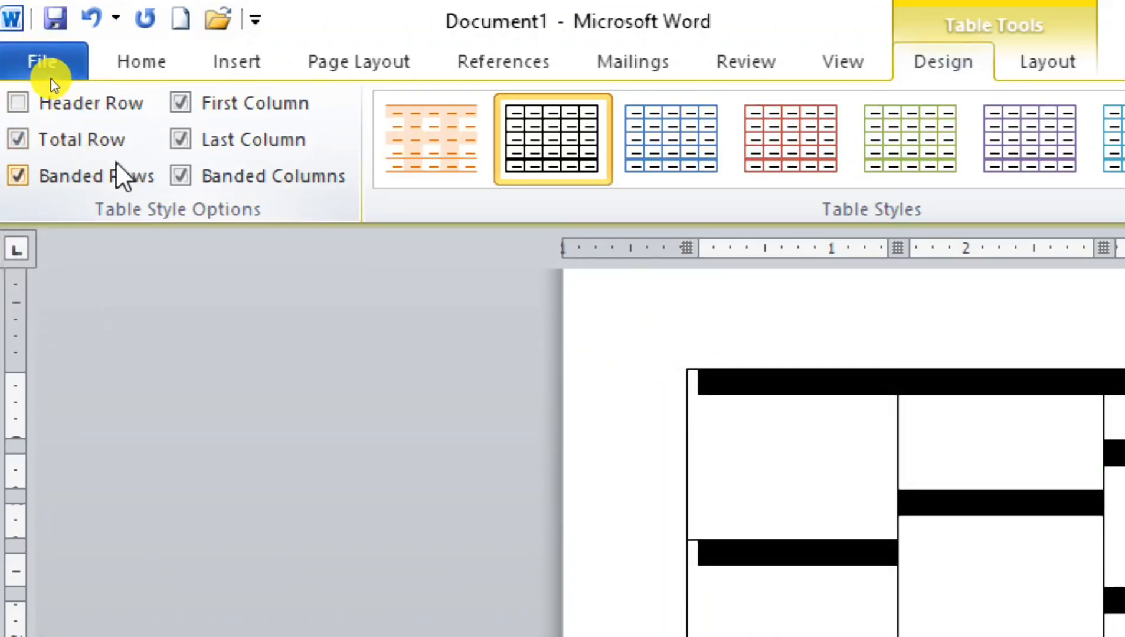
{"action": "left_click", "coordinate": [78, 142]}
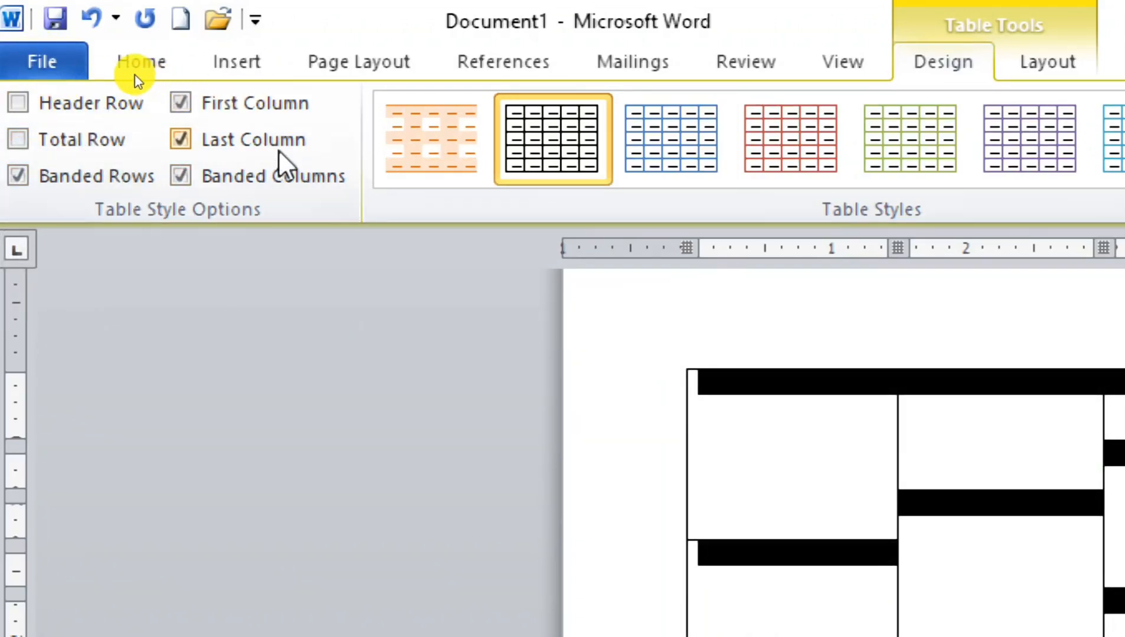
{"action": "left_click", "coordinate": [236, 108]}
{"action": "left_click", "coordinate": [220, 138]}
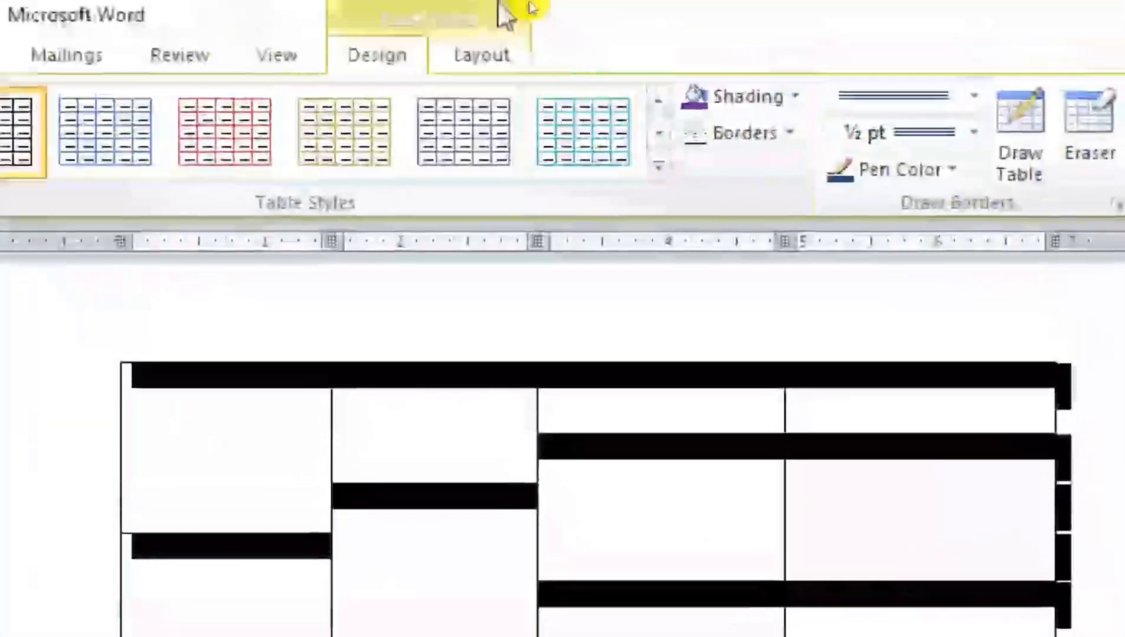
- Place the cursor in the first column's top cell and select that cell with the table layout's Select command
{"action": "left_click", "coordinate": [494, 64]}
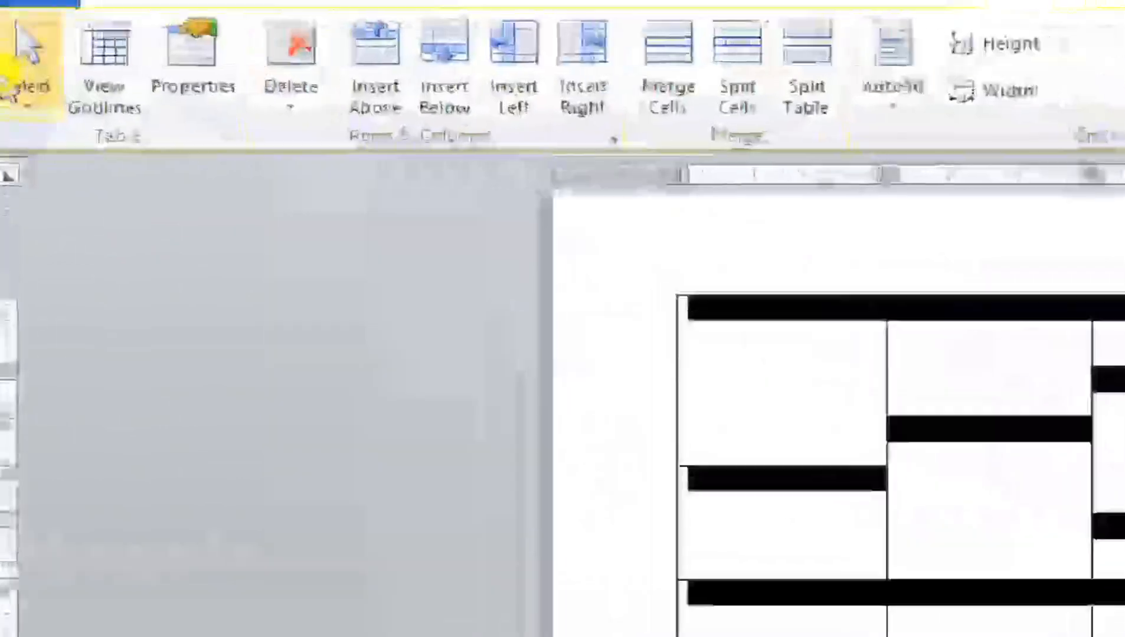
{"action": "left_click", "coordinate": [24, 81]}
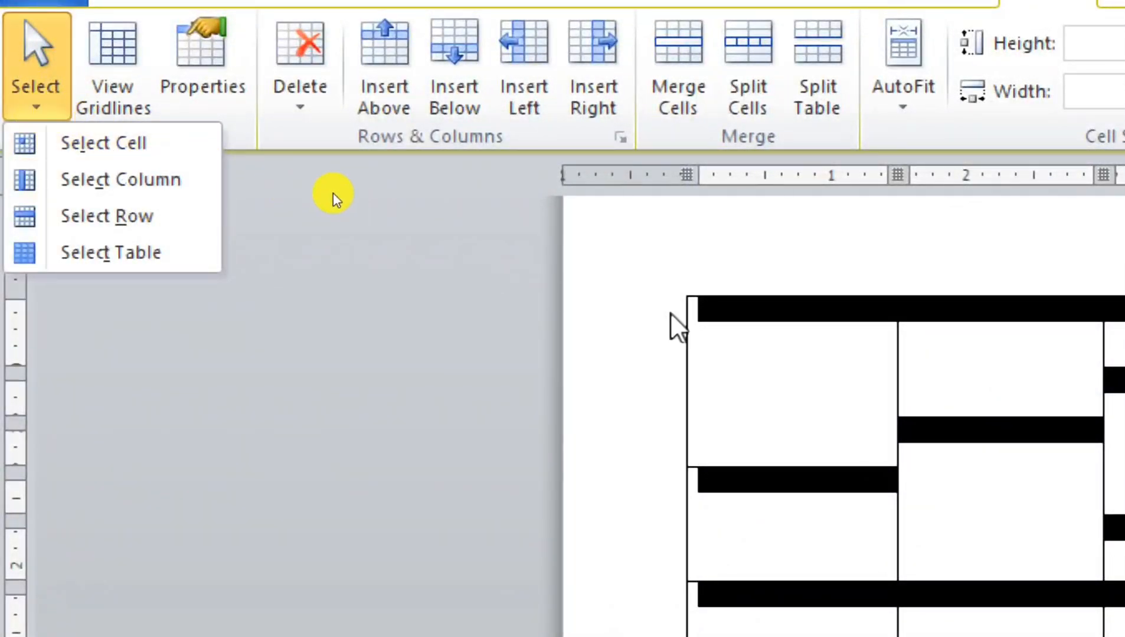
{"action": "left_click", "coordinate": [801, 351]}
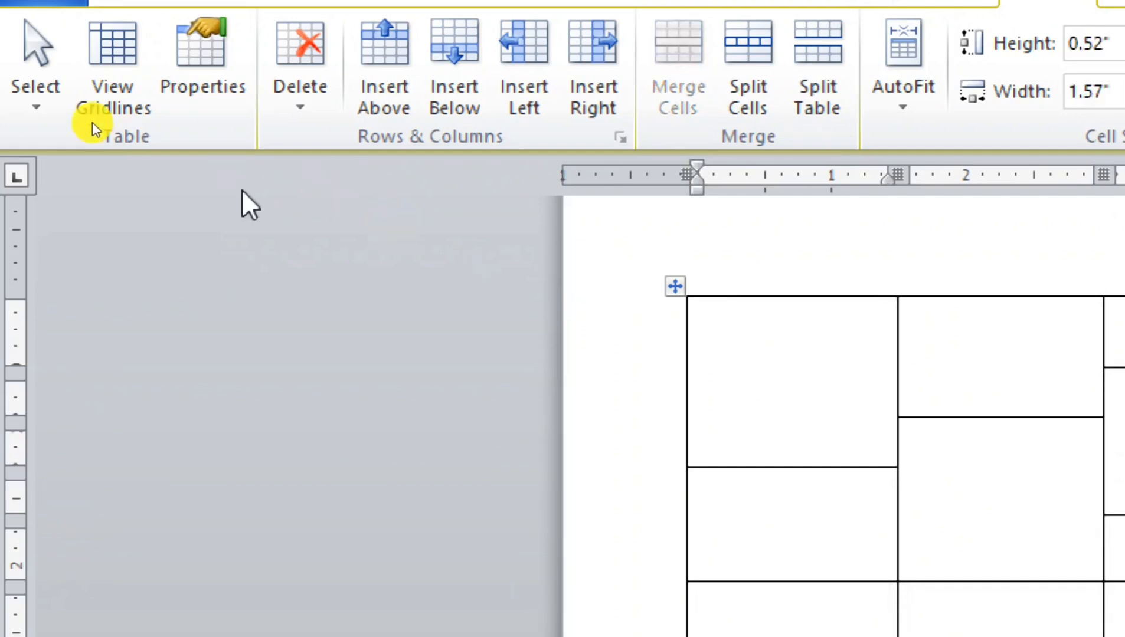
{"action": "left_click", "coordinate": [33, 107]}
{"action": "left_click", "coordinate": [105, 153]}
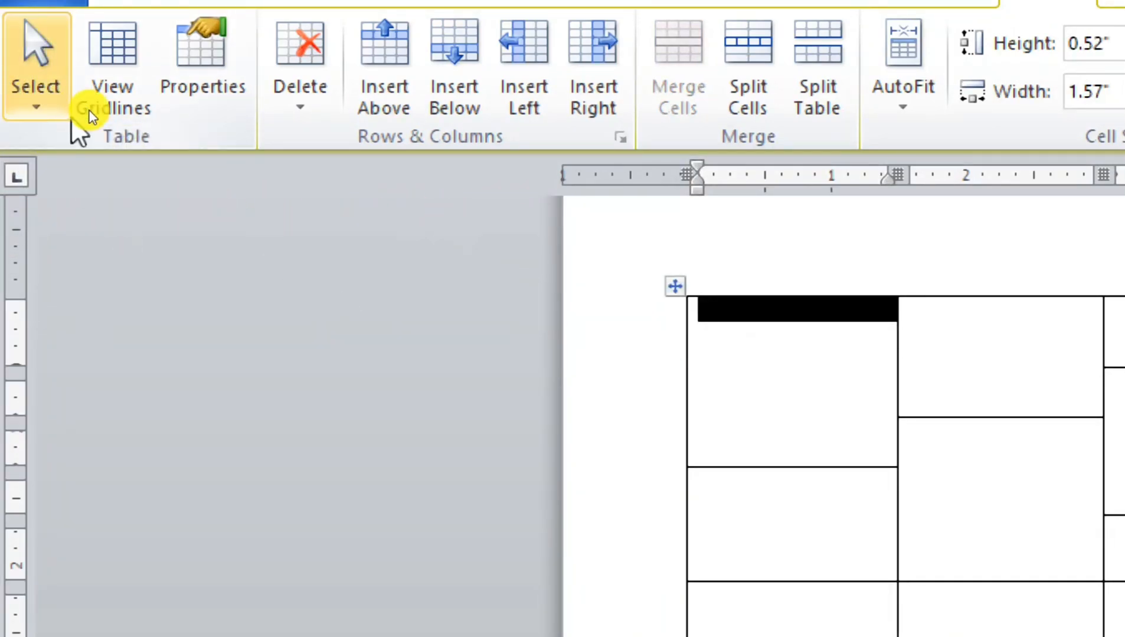
- Select the table's first column and extend the selection to all of its rows with Select Row
{"action": "left_click", "coordinate": [23, 106]}
{"action": "left_click", "coordinate": [123, 184]}
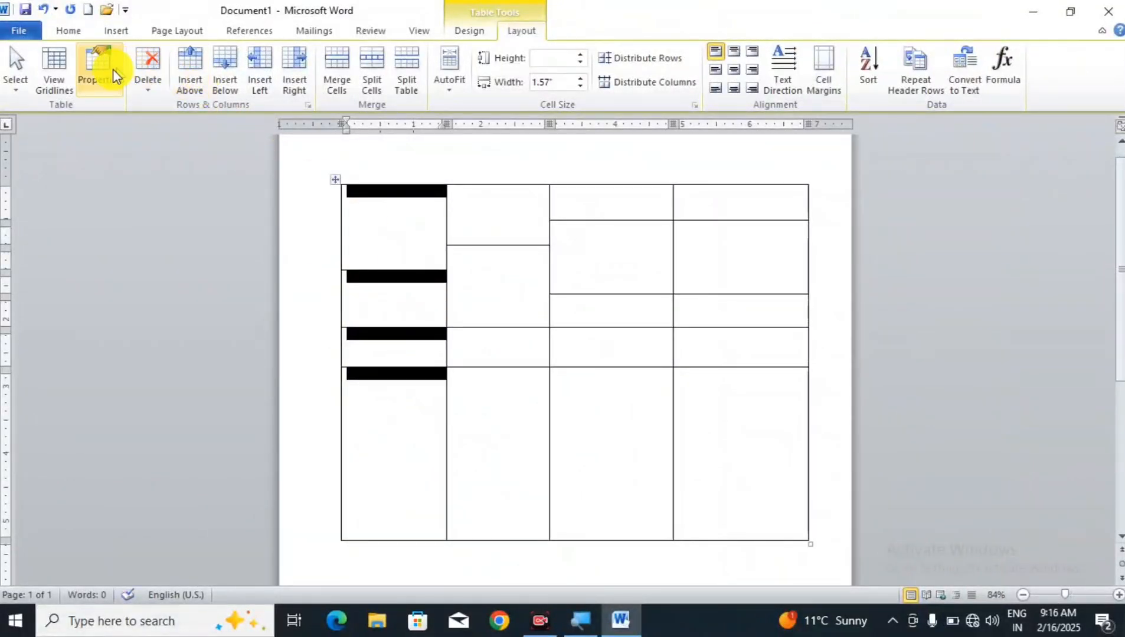
{"action": "left_click", "coordinate": [16, 65]}
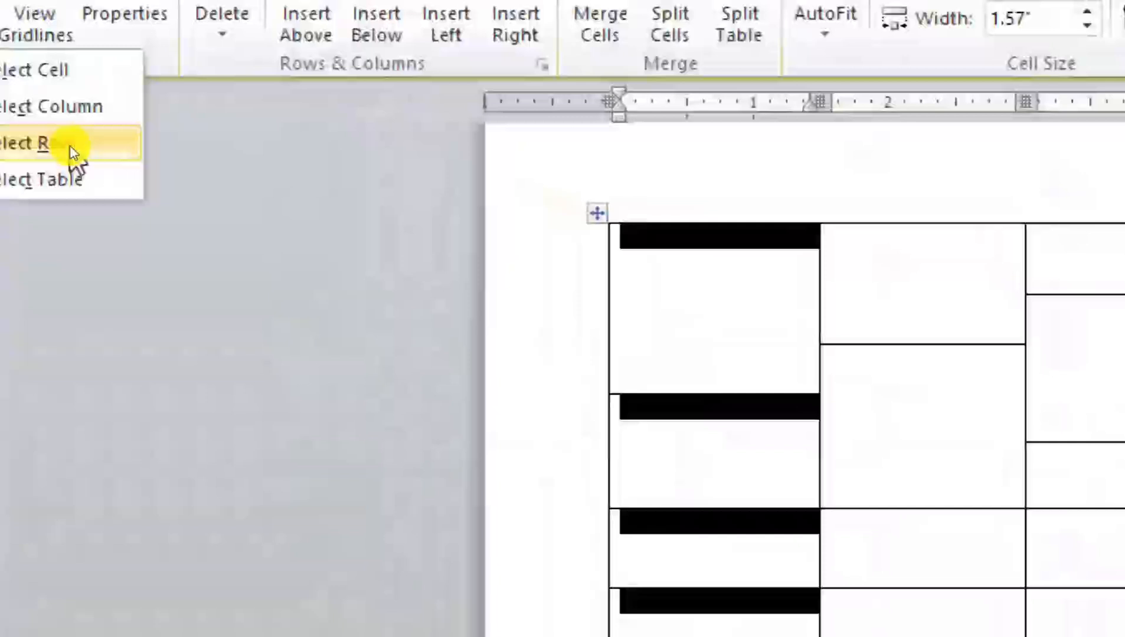
{"action": "left_click", "coordinate": [74, 148]}
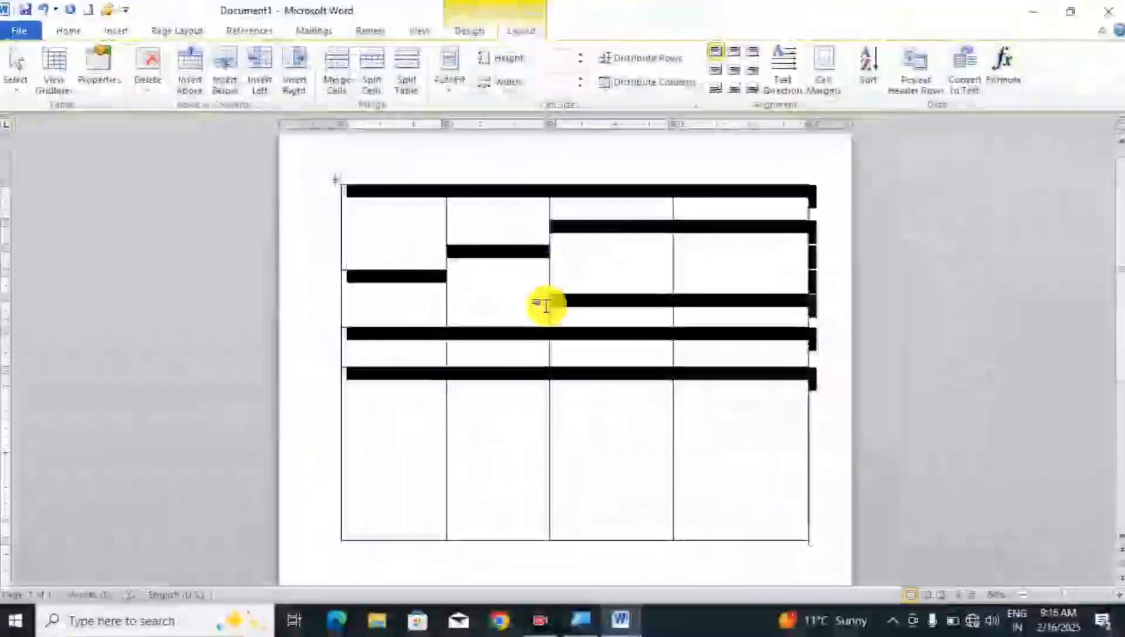
- Clear the selection, place the cursor in the first column's top cell and select its row
{"action": "left_click", "coordinate": [1014, 479]}
{"action": "left_click", "coordinate": [406, 243]}
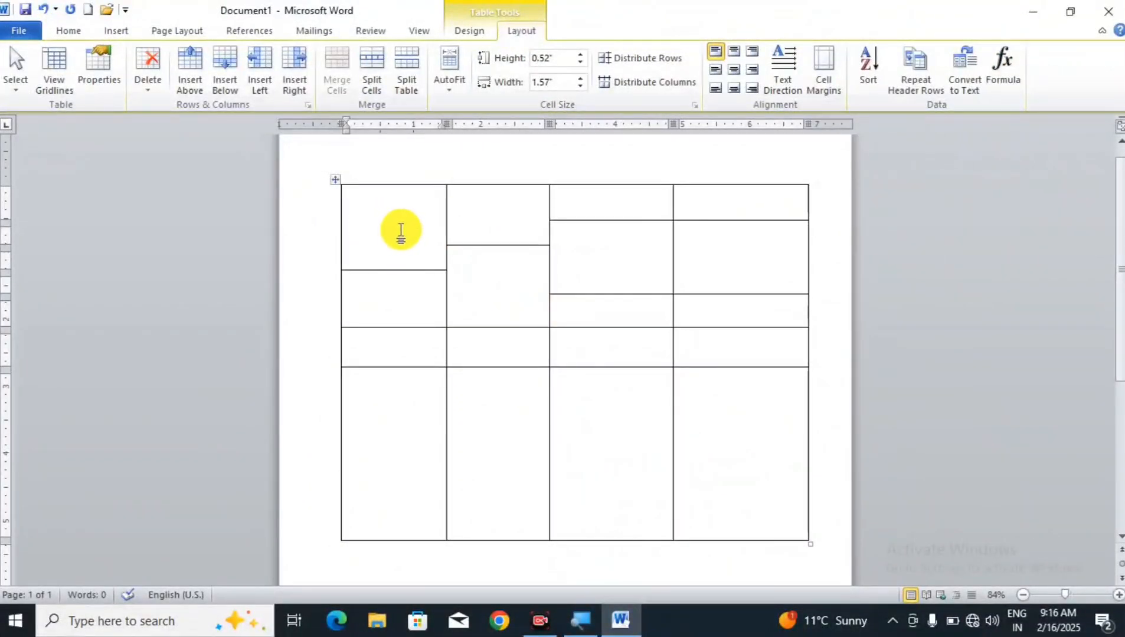
{"action": "left_click", "coordinate": [14, 83]}
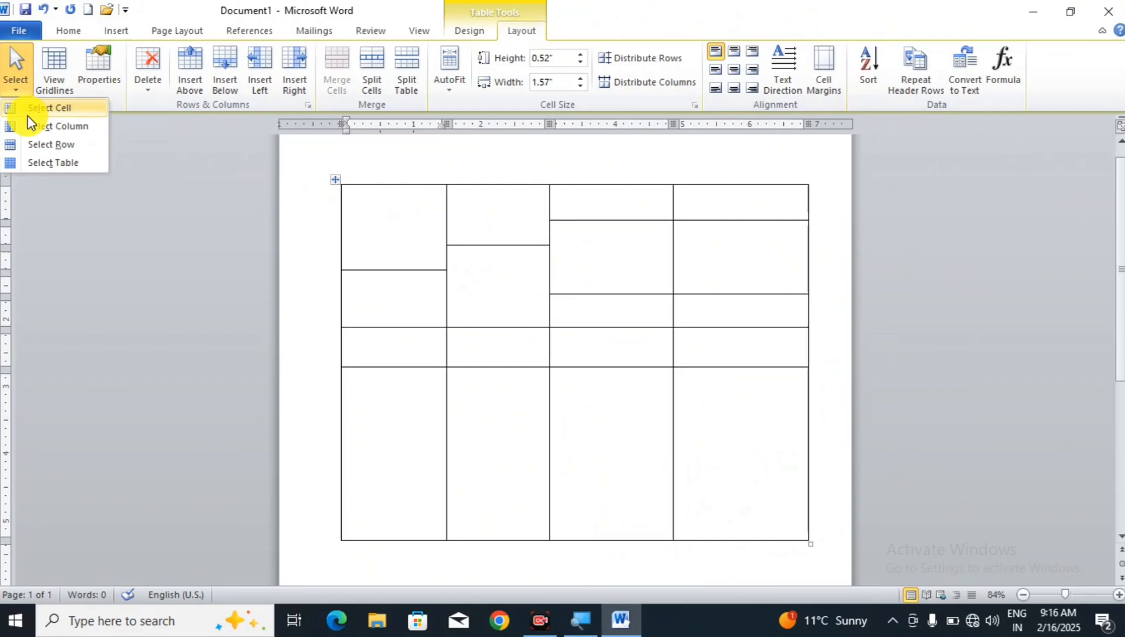
{"action": "left_click", "coordinate": [45, 149]}
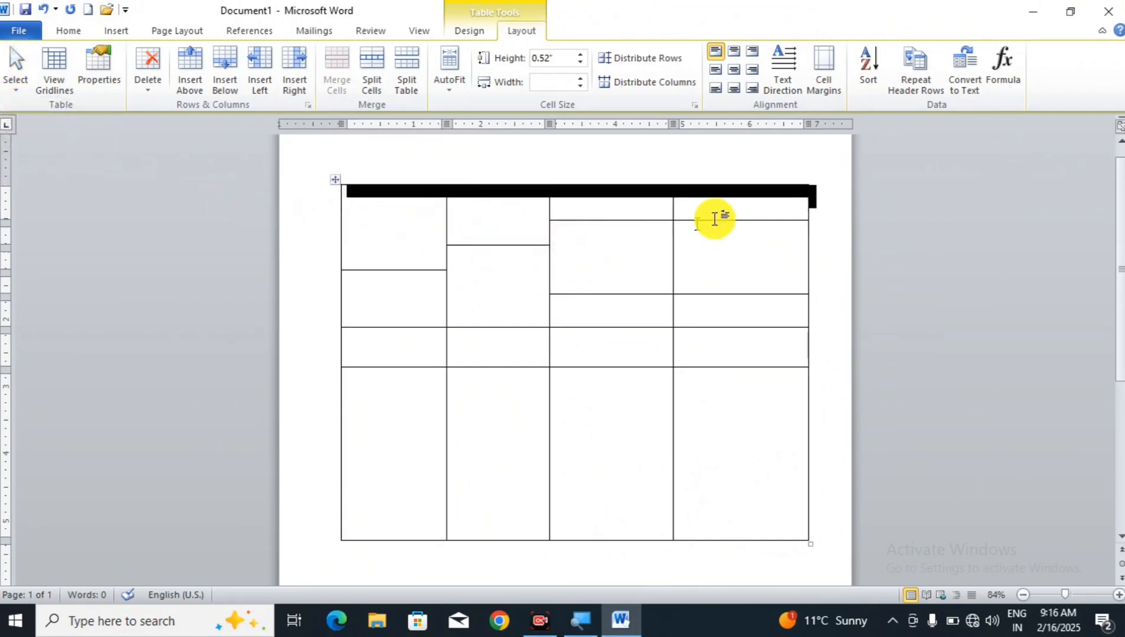
- Select the entire table with the table layout's Select command
{"action": "left_click", "coordinate": [13, 76]}
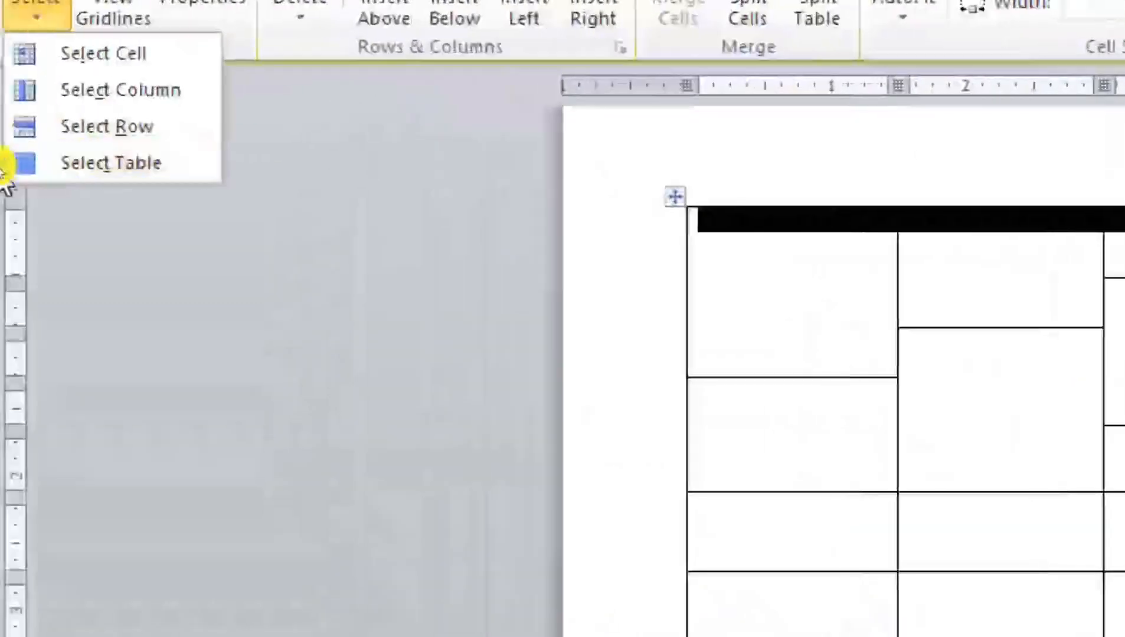
{"action": "left_click", "coordinate": [149, 165]}
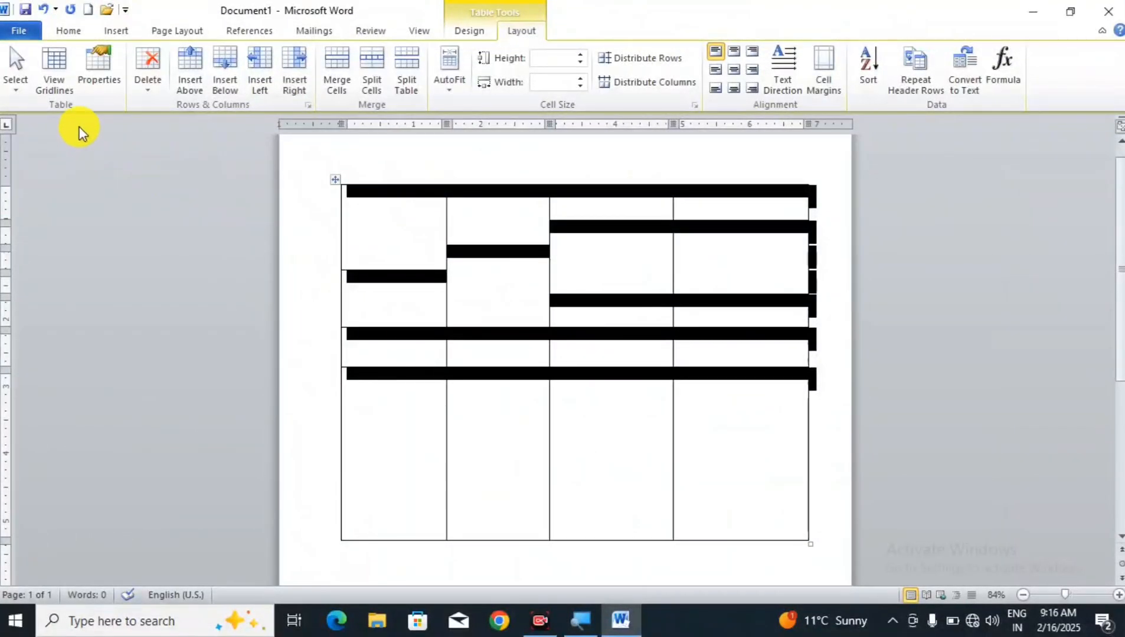
{"action": "left_click", "coordinate": [68, 94]}
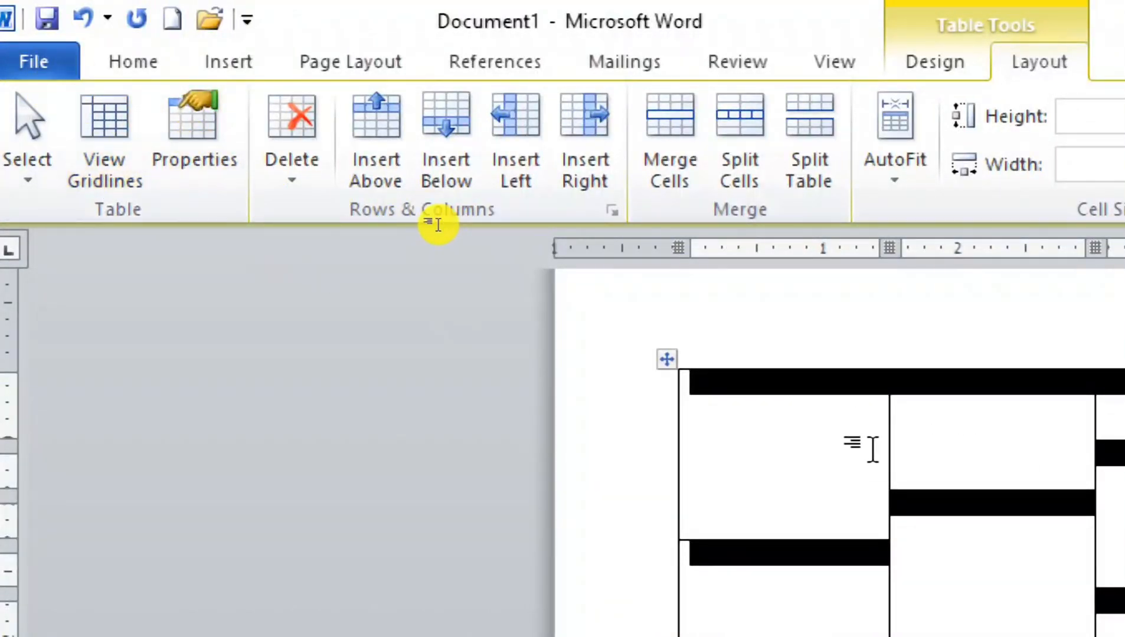
- Review the Row, Column, Cell, Alt Text and Table settings in Table Properties, and close the dialog without changing anything
{"action": "left_click", "coordinate": [224, 162]}
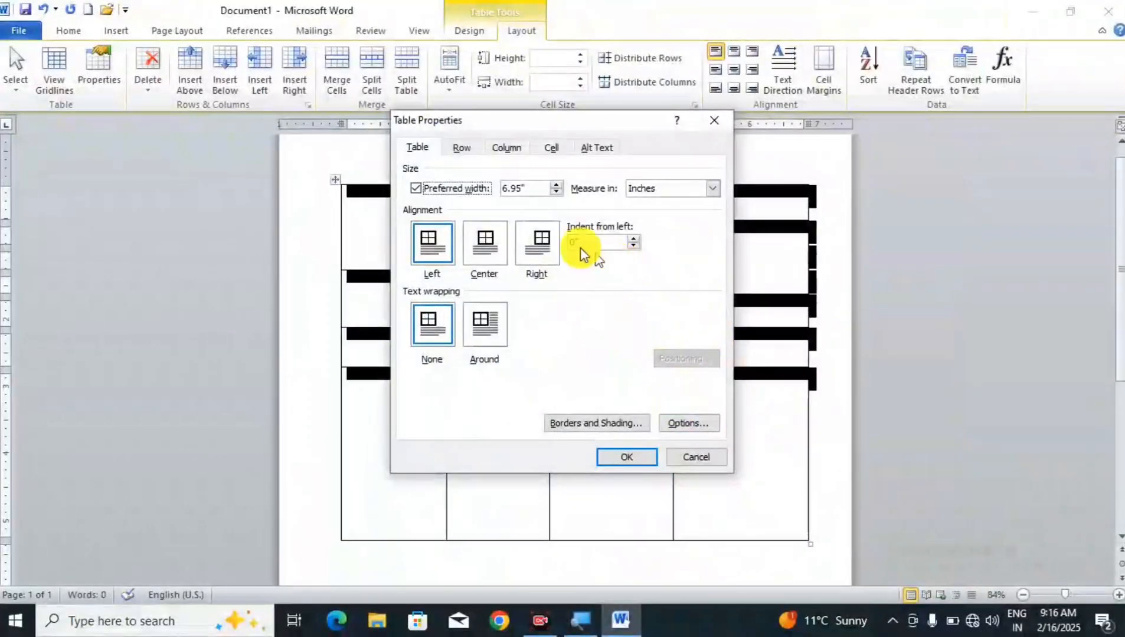
{"action": "left_click", "coordinate": [463, 155]}
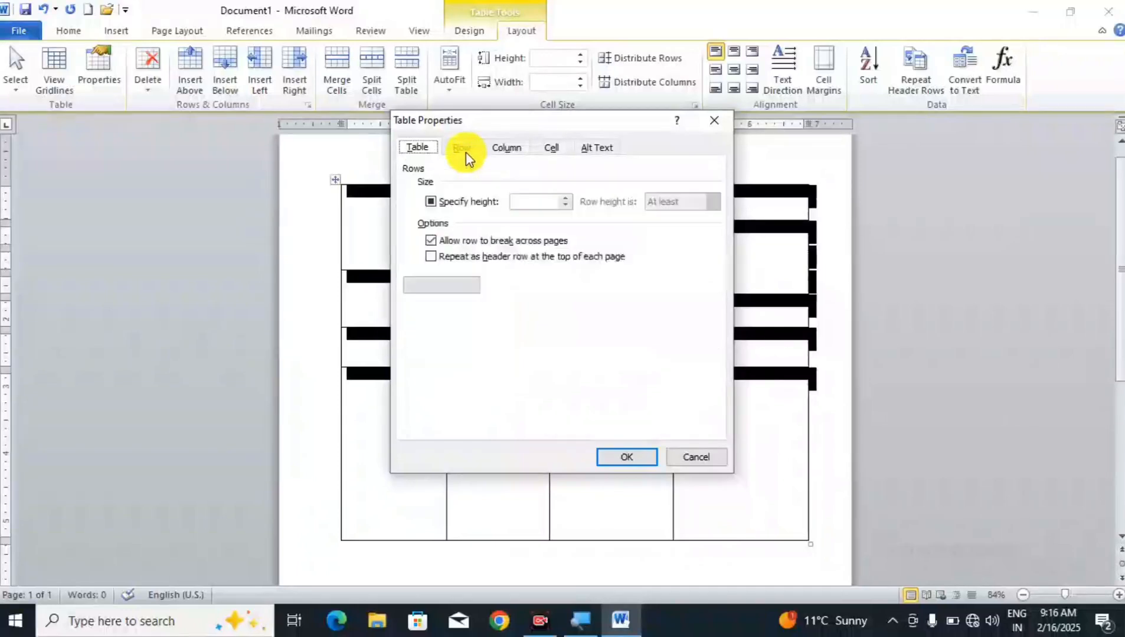
{"action": "left_click", "coordinate": [505, 150]}
{"action": "left_click", "coordinate": [555, 151]}
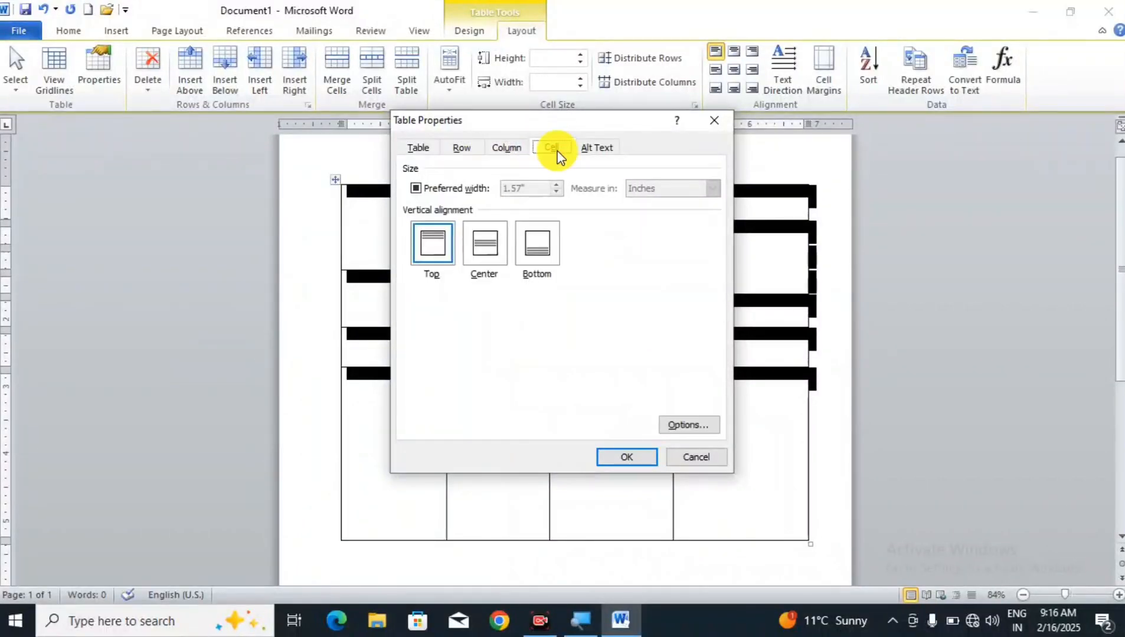
{"action": "left_click", "coordinate": [609, 152]}
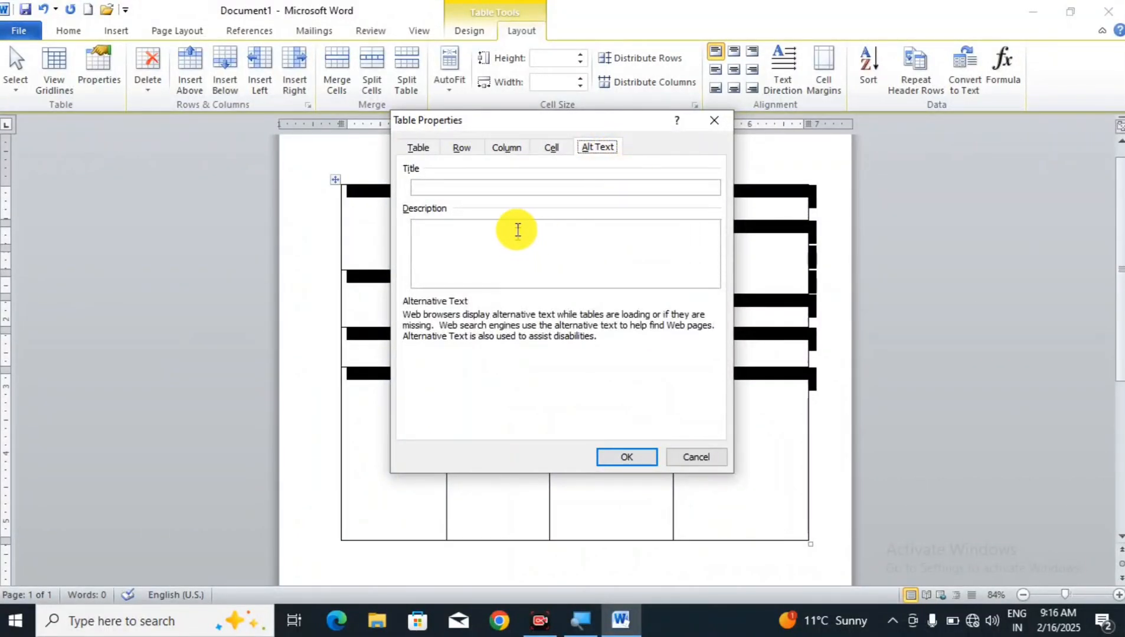
{"action": "left_click", "coordinate": [419, 149]}
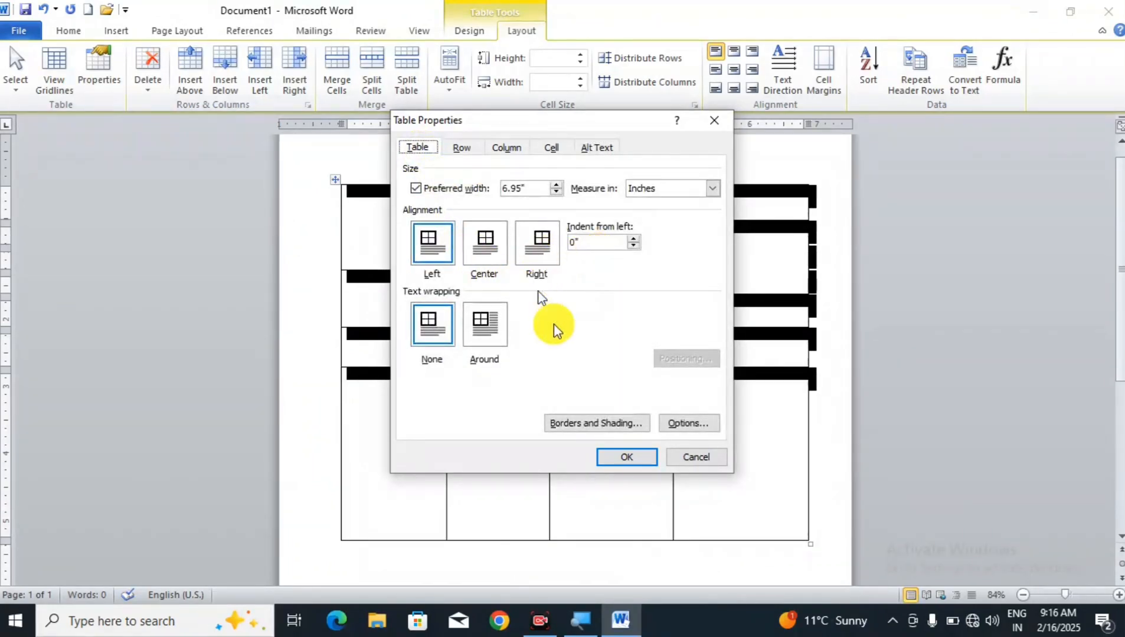
{"action": "left_click", "coordinate": [673, 458]}
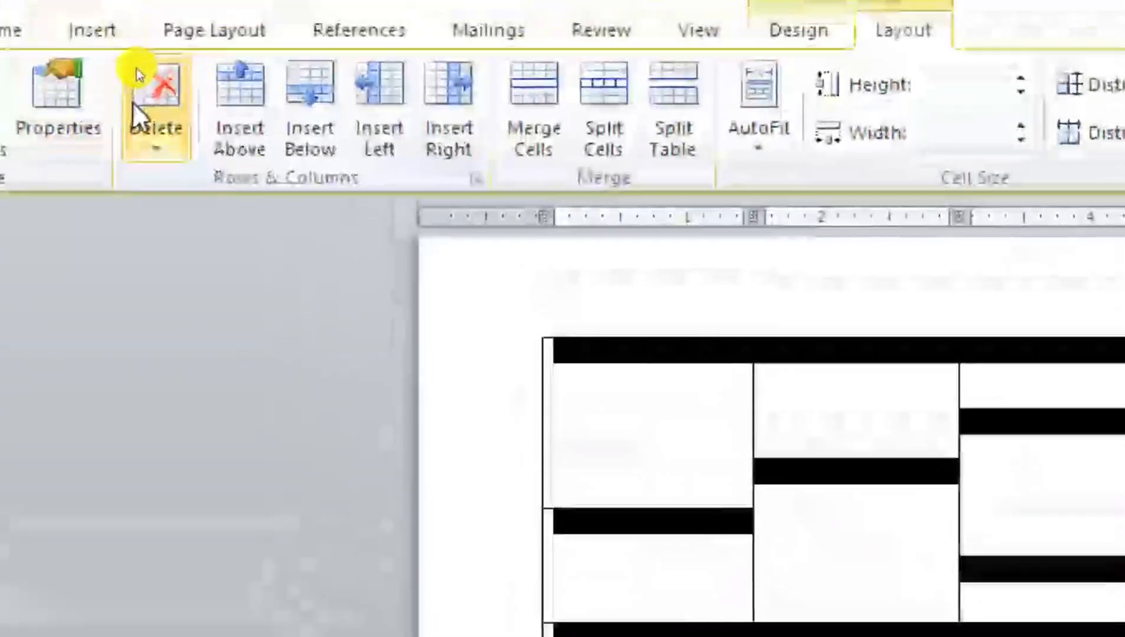
- Clear the table selection and delete the first column's second cell, using the Shift cells left option
{"action": "left_click", "coordinate": [156, 136]}
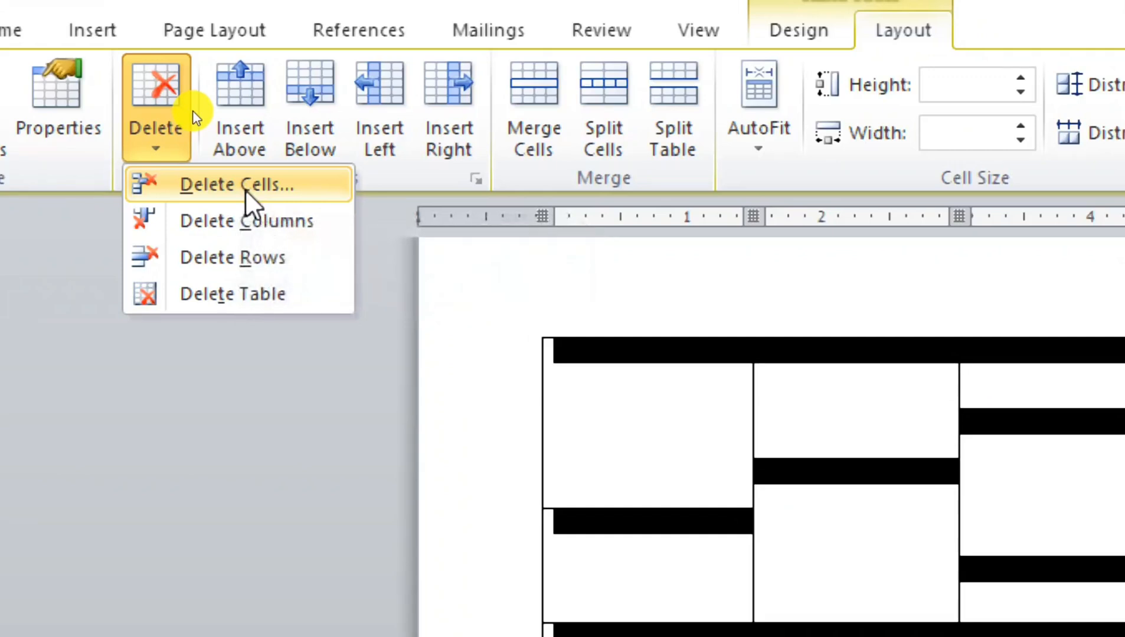
{"action": "left_click", "coordinate": [869, 434]}
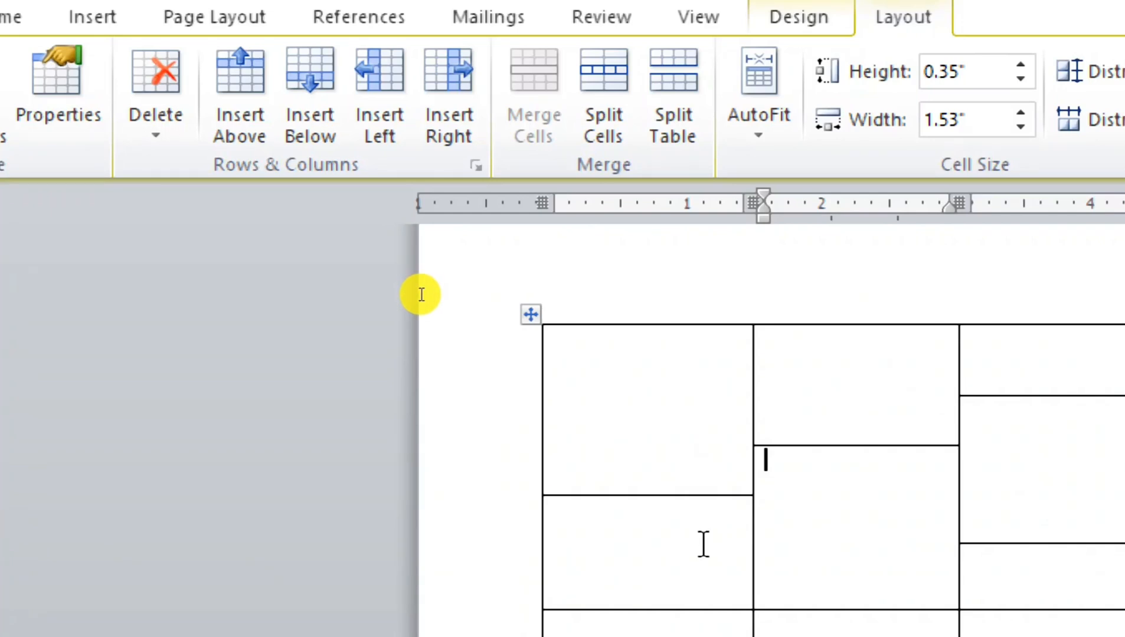
{"action": "left_click", "coordinate": [638, 584]}
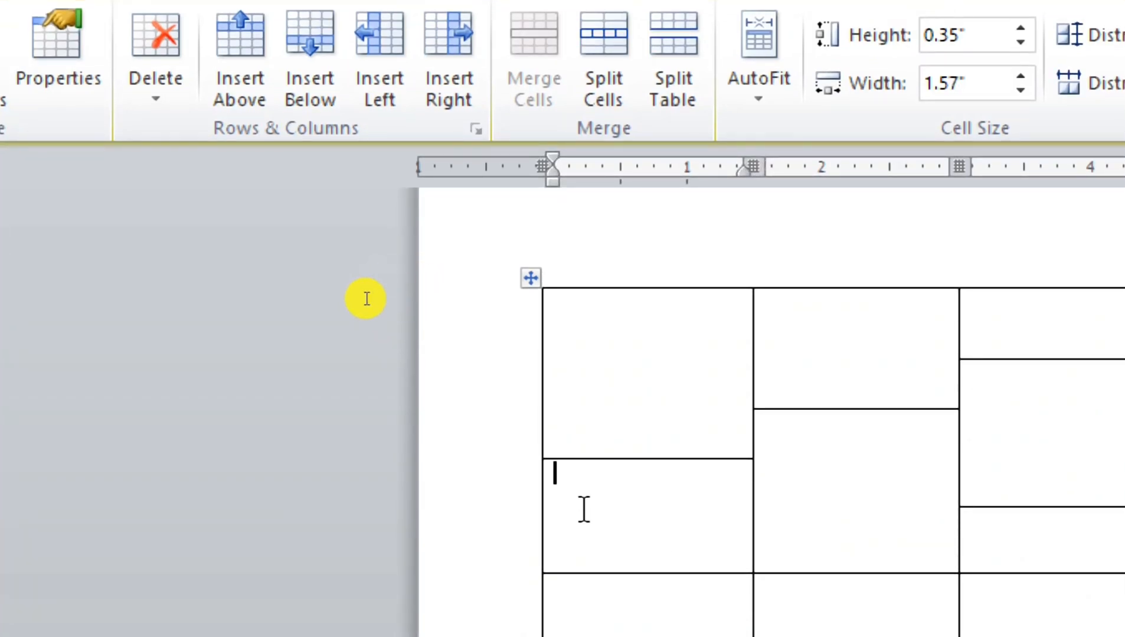
{"action": "left_click", "coordinate": [153, 105]}
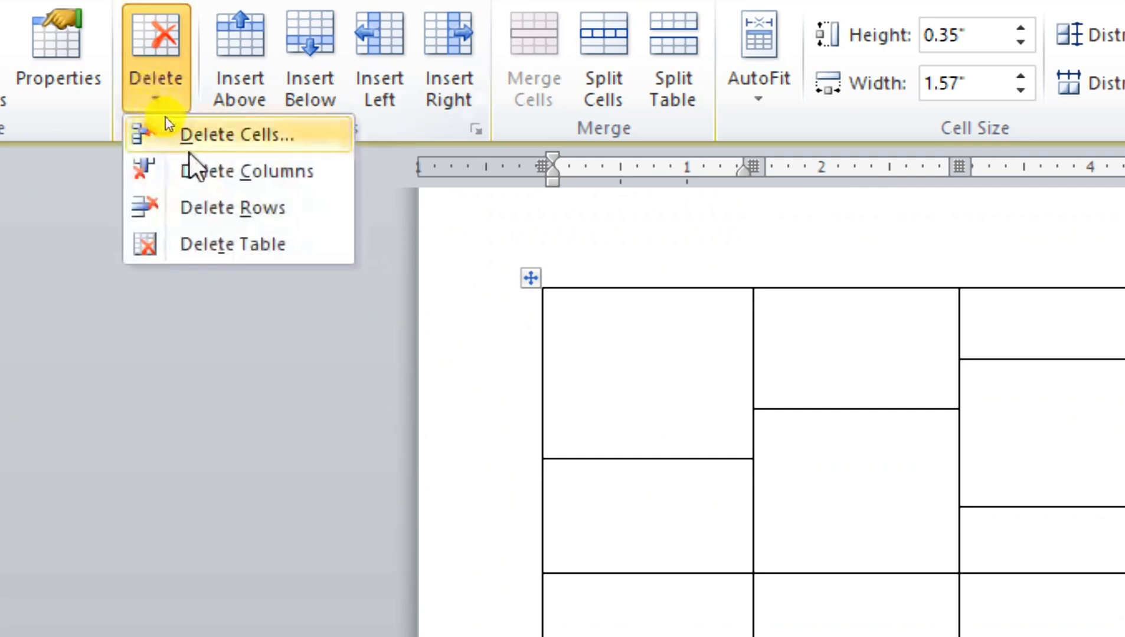
{"action": "left_click", "coordinate": [237, 136]}
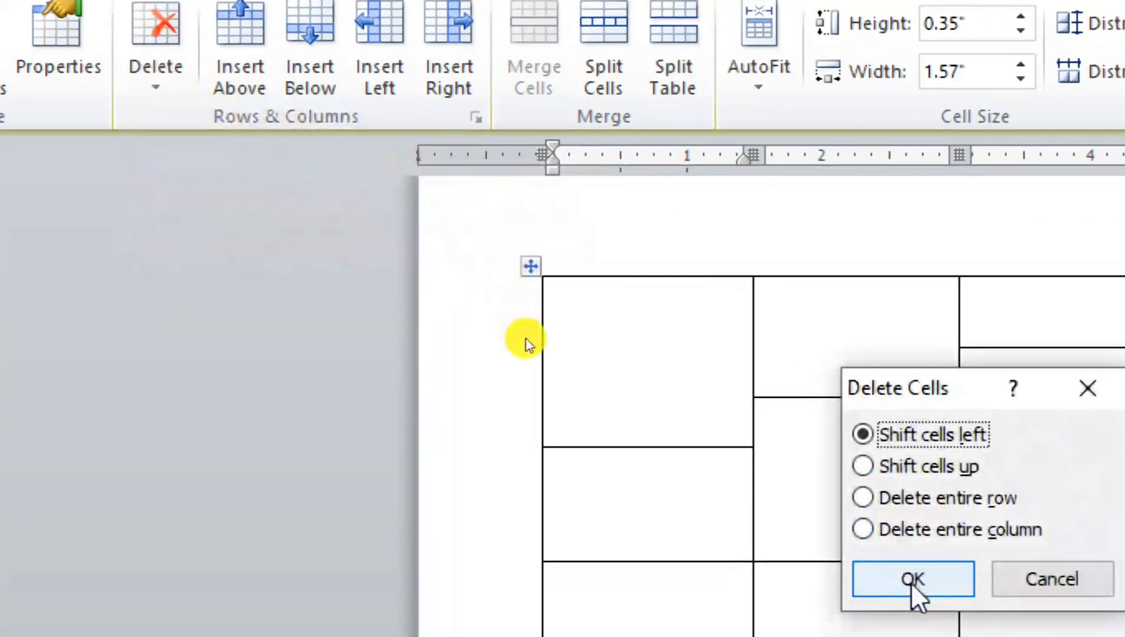
{"action": "left_click", "coordinate": [910, 582]}
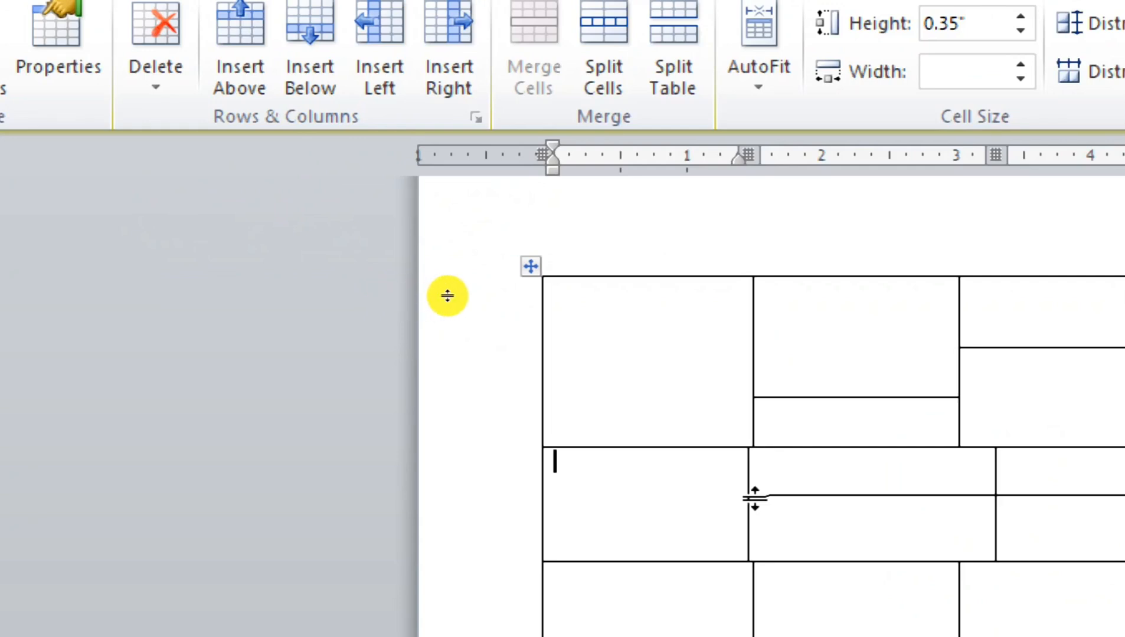
- Place the cursor in the second column's top cell and delete that column
{"action": "left_click", "coordinate": [157, 89]}
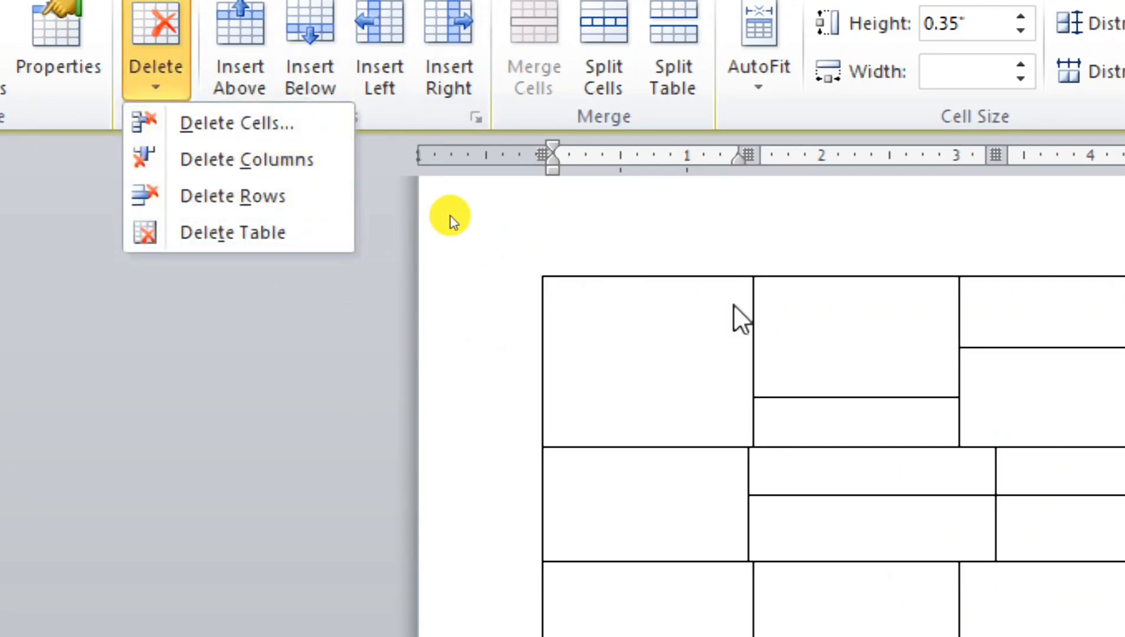
{"action": "left_click", "coordinate": [866, 340]}
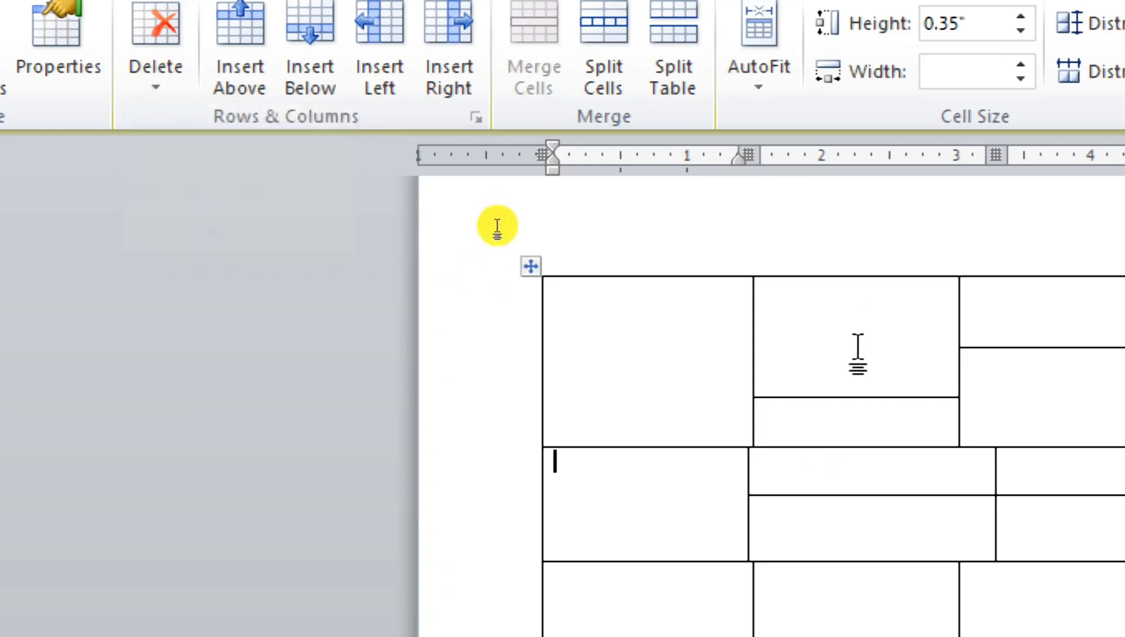
{"action": "left_click", "coordinate": [856, 349]}
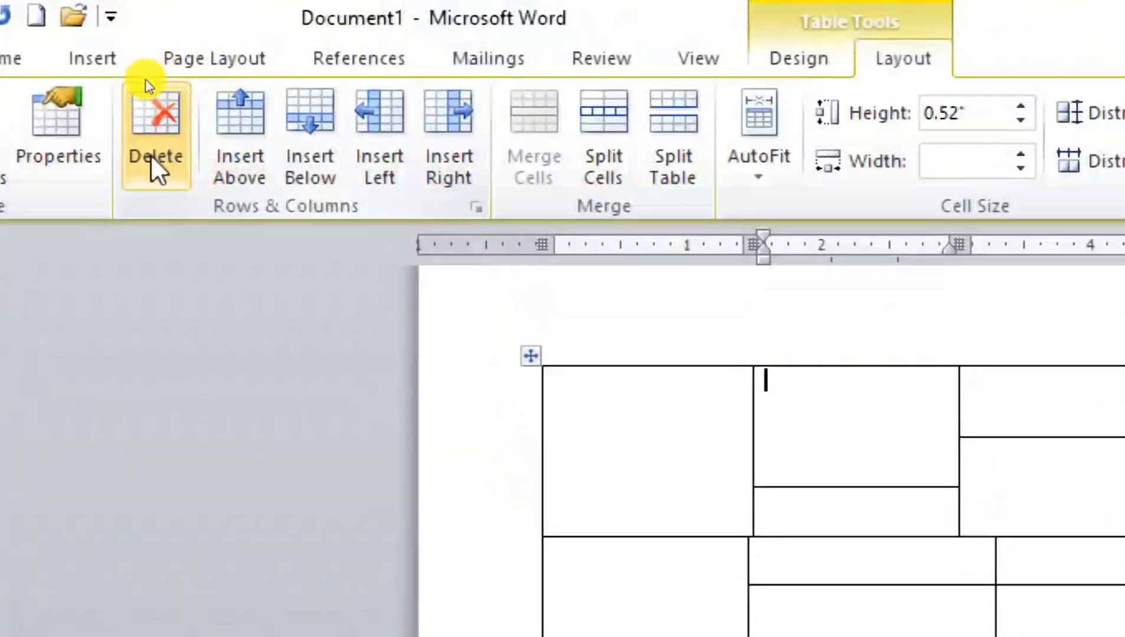
{"action": "left_click", "coordinate": [157, 171]}
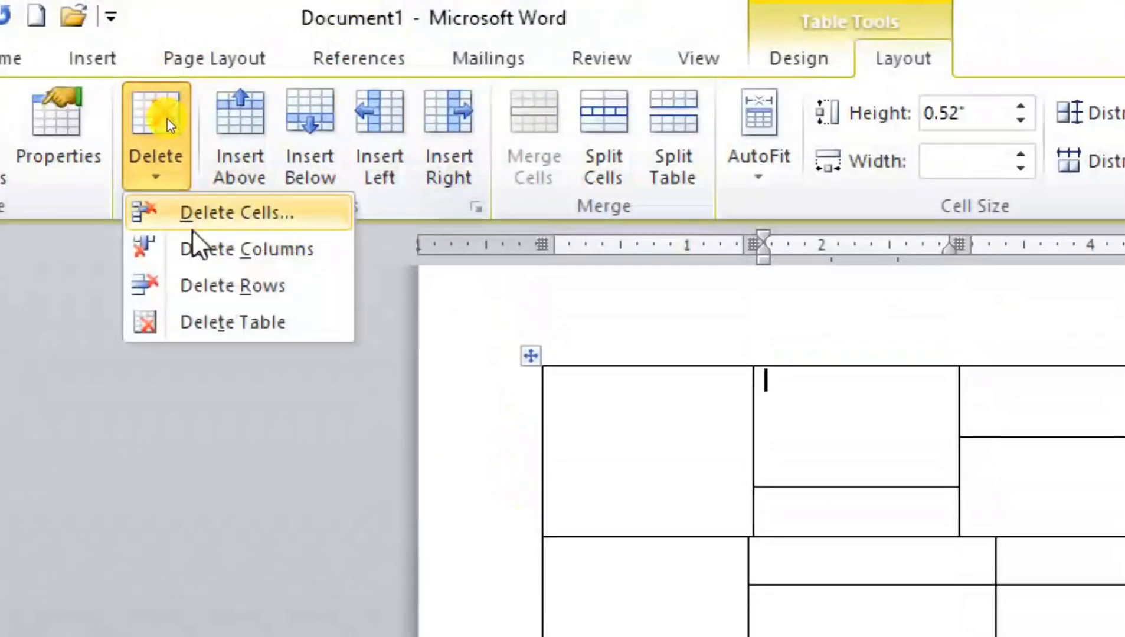
{"action": "left_click", "coordinate": [221, 251]}
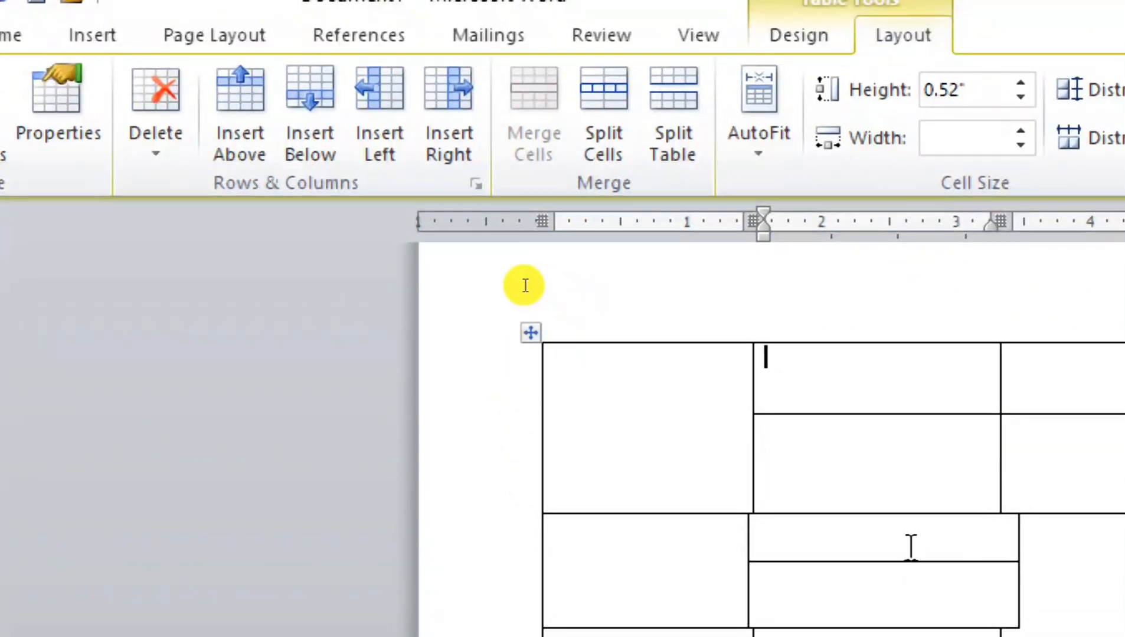
- Place the cursor in the first column's top cell and delete that column from the table
{"action": "left_click", "coordinate": [911, 548]}
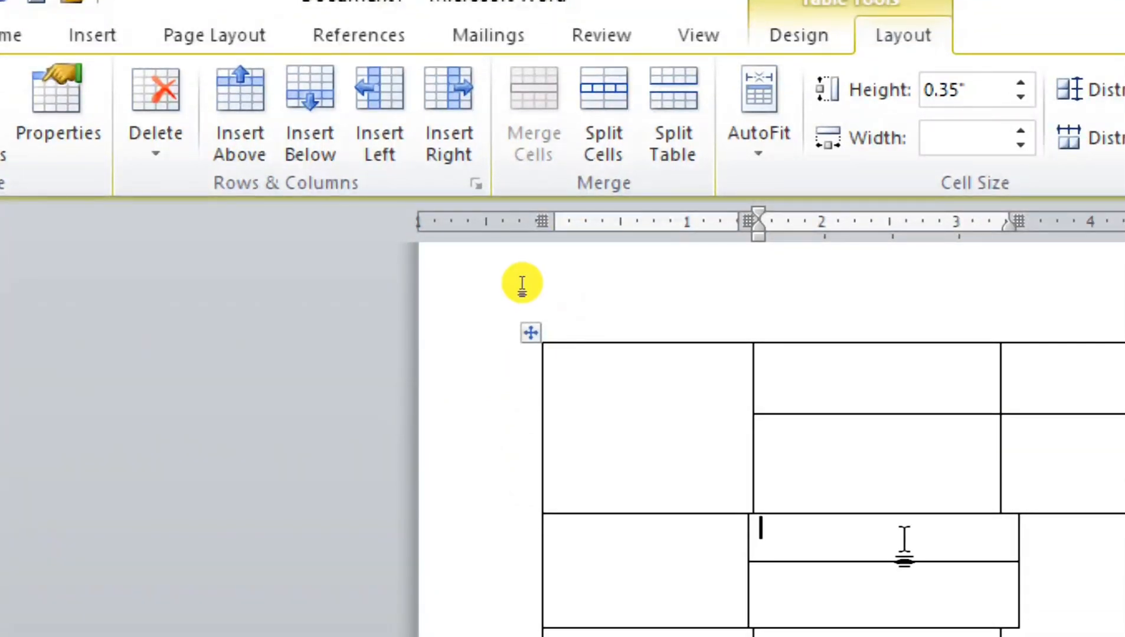
{"action": "scroll", "coordinate": [898, 549], "scroll_direction": "down", "scroll_amount": 2}
{"action": "scroll", "coordinate": [732, 449], "scroll_direction": "up", "scroll_amount": 3}
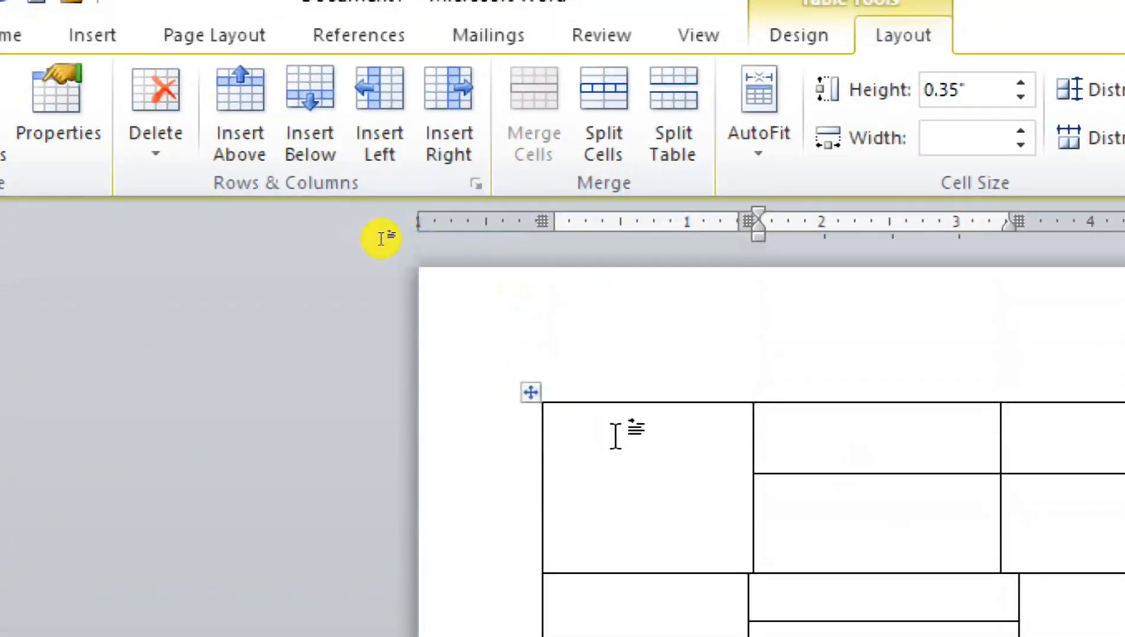
{"action": "scroll", "coordinate": [639, 489], "scroll_direction": "down", "scroll_amount": 3}
{"action": "left_click", "coordinate": [658, 276]}
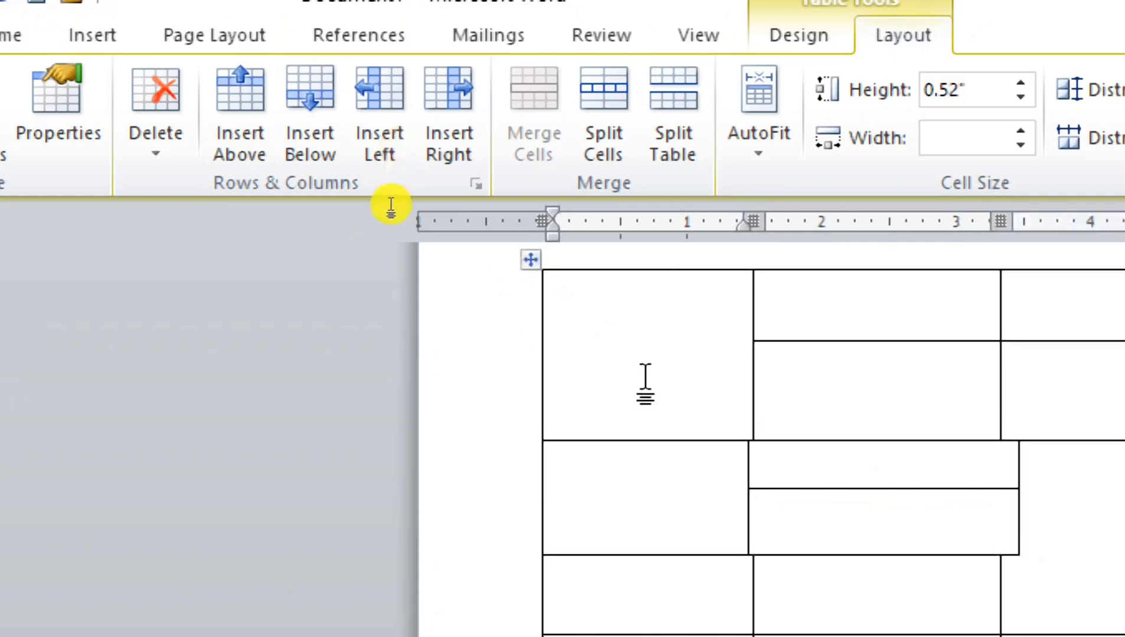
{"action": "left_click", "coordinate": [162, 95]}
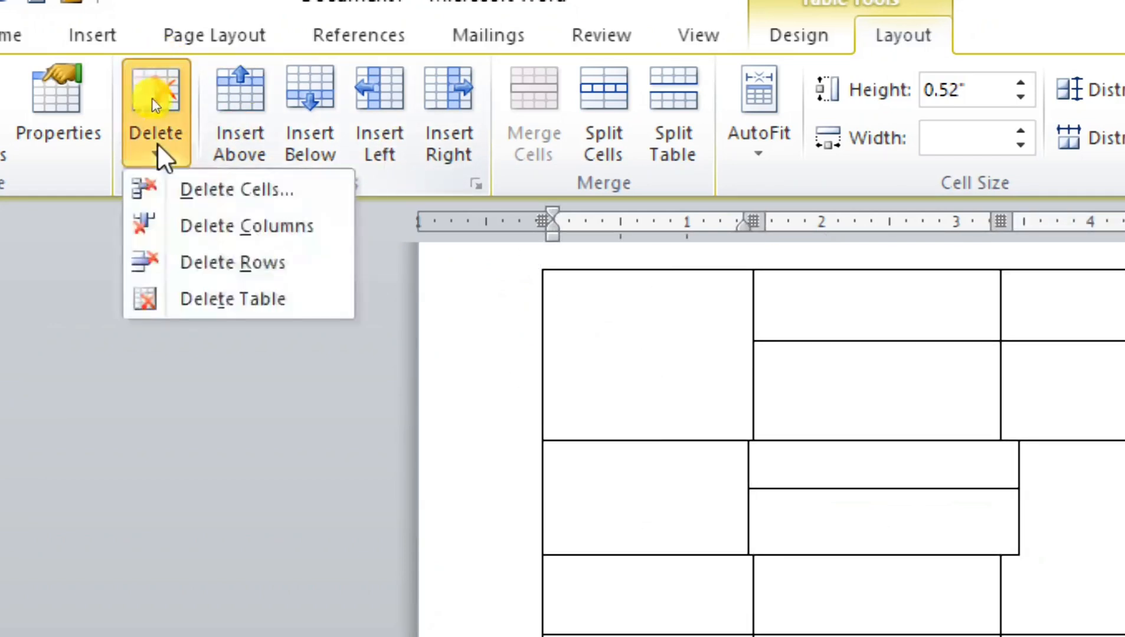
{"action": "left_click", "coordinate": [196, 226]}
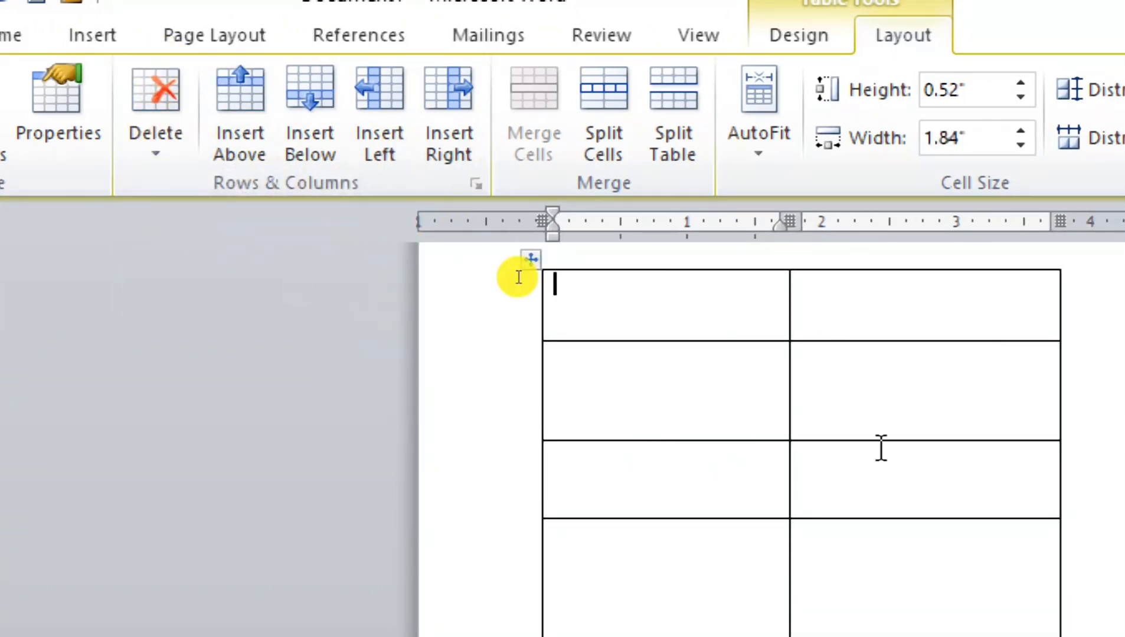
- Delete the top row of the remaining two-column table
{"action": "scroll", "coordinate": [552, 221], "scroll_direction": "down", "scroll_amount": 2}
{"action": "scroll", "coordinate": [552, 211], "scroll_direction": "up", "scroll_amount": 2}
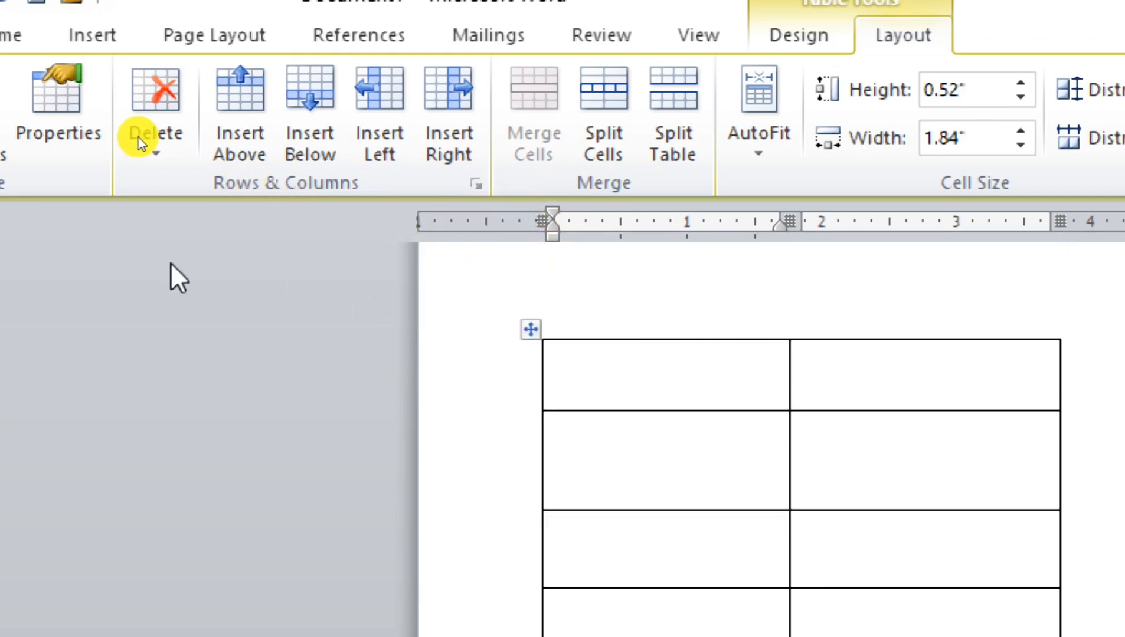
{"action": "left_click", "coordinate": [173, 150]}
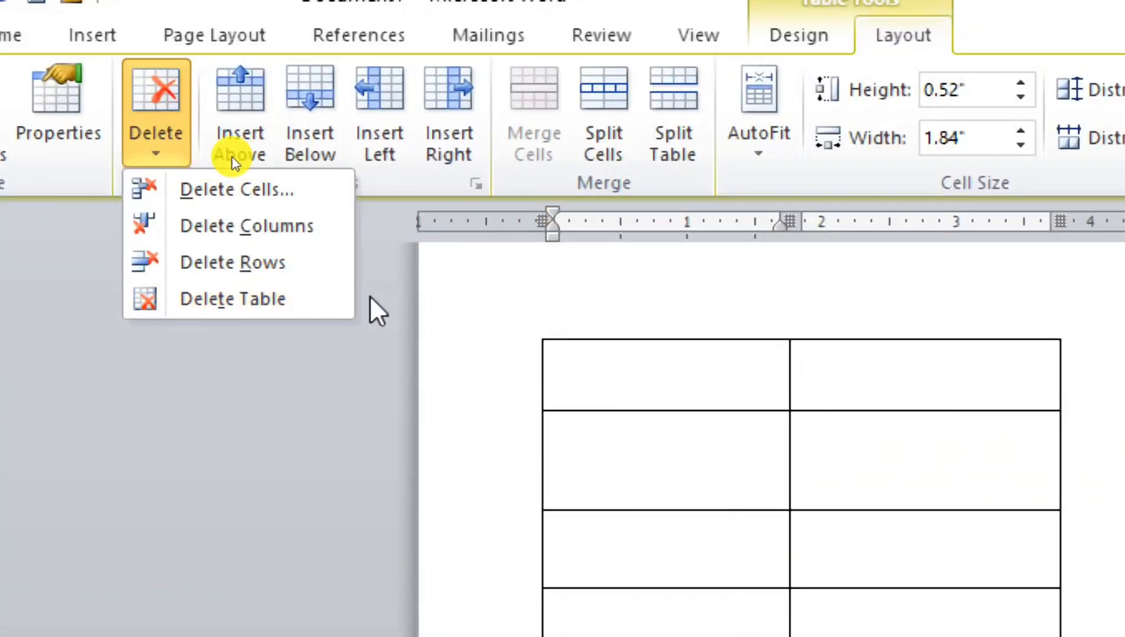
{"action": "left_click", "coordinate": [274, 266]}
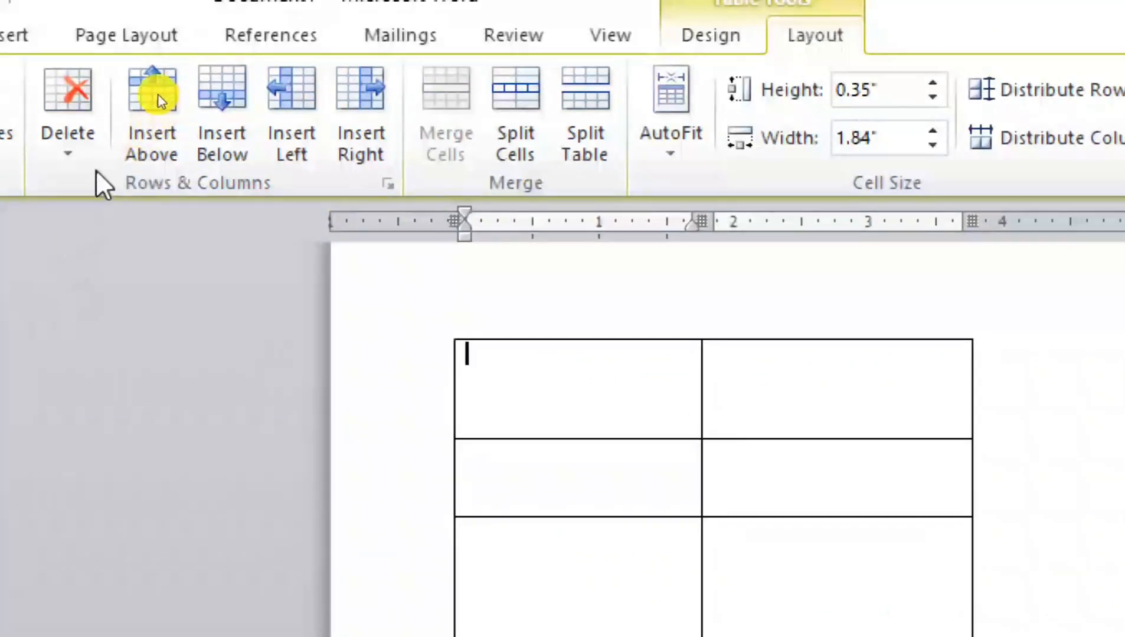
- Insert a new row above the table's first row
{"action": "left_click", "coordinate": [68, 145]}
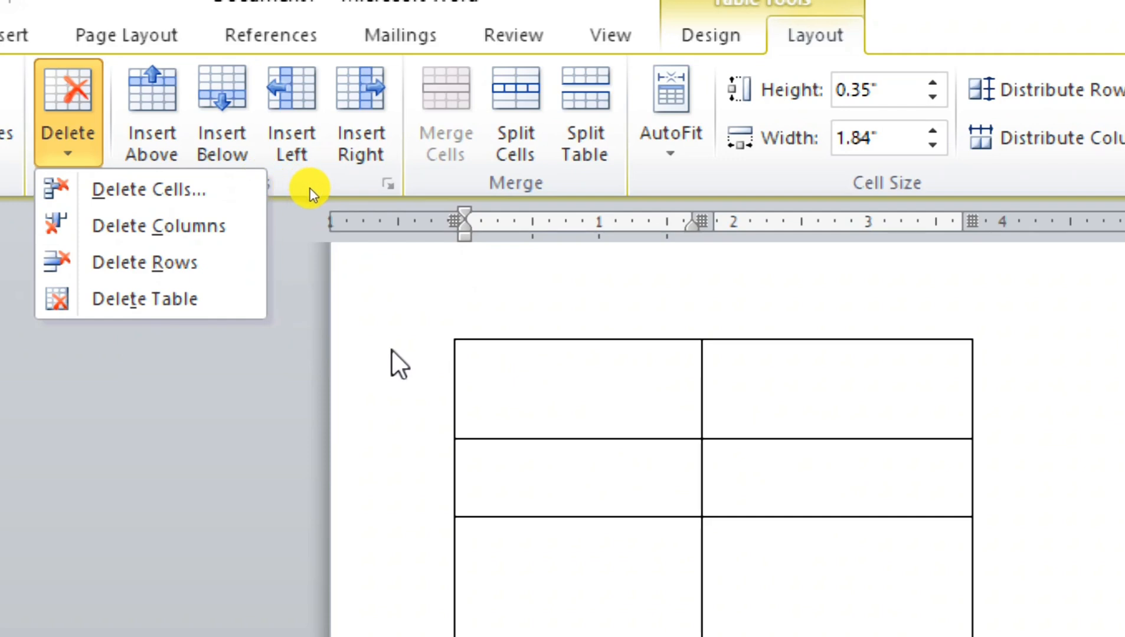
{"action": "left_click", "coordinate": [375, 315]}
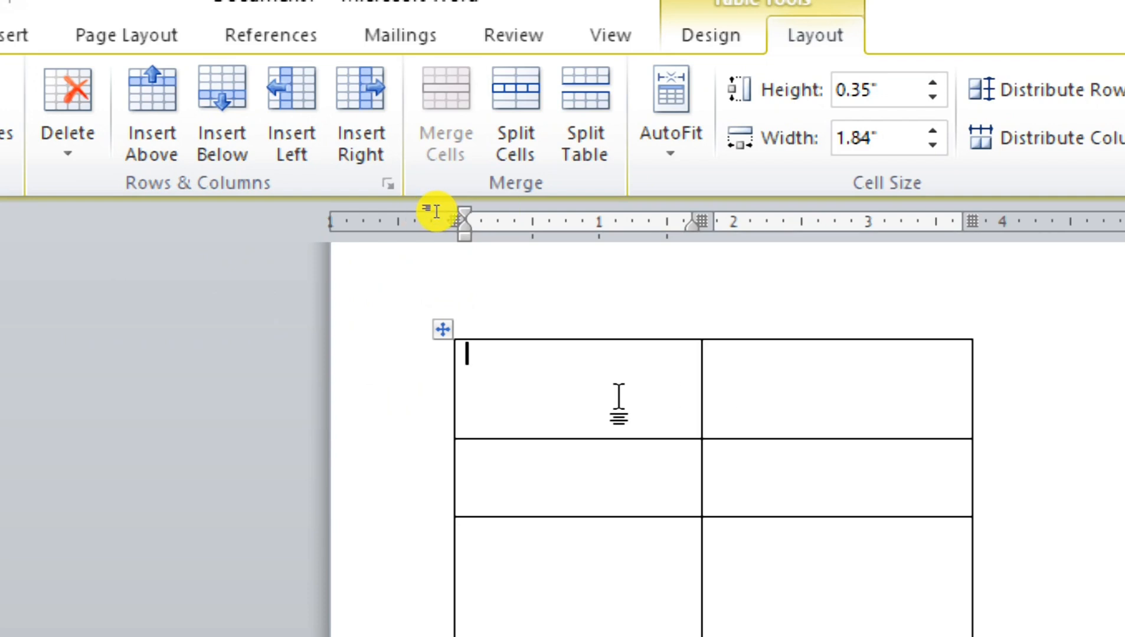
{"action": "left_click", "coordinate": [150, 115]}
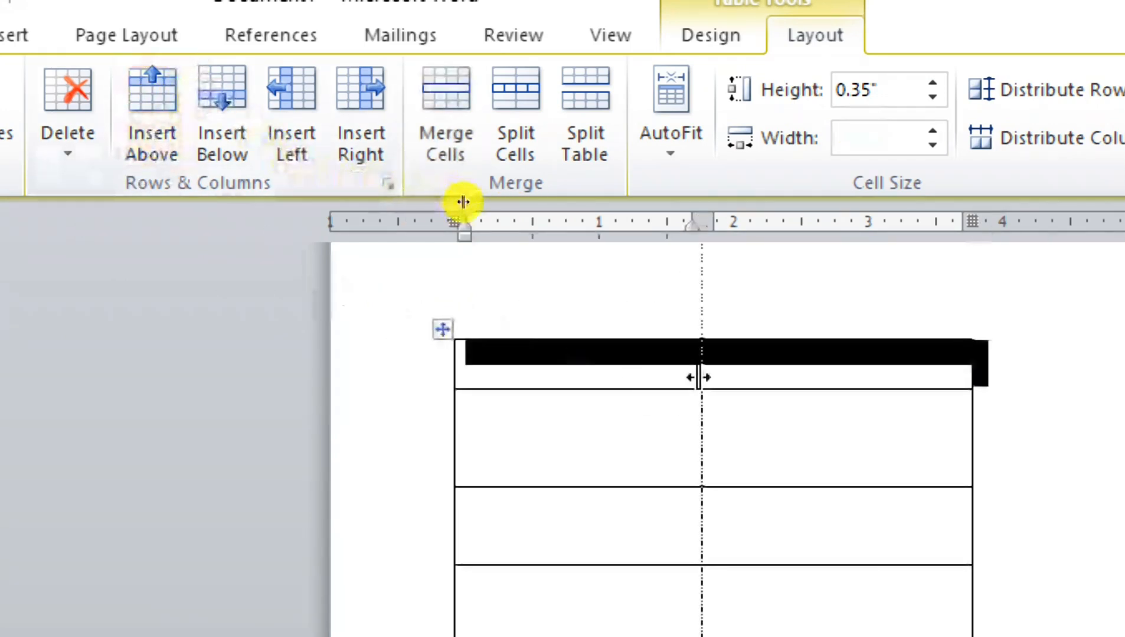
- Place the cursor in the top row, insert a row below it, and clear the new row's selection
{"action": "left_click", "coordinate": [654, 370]}
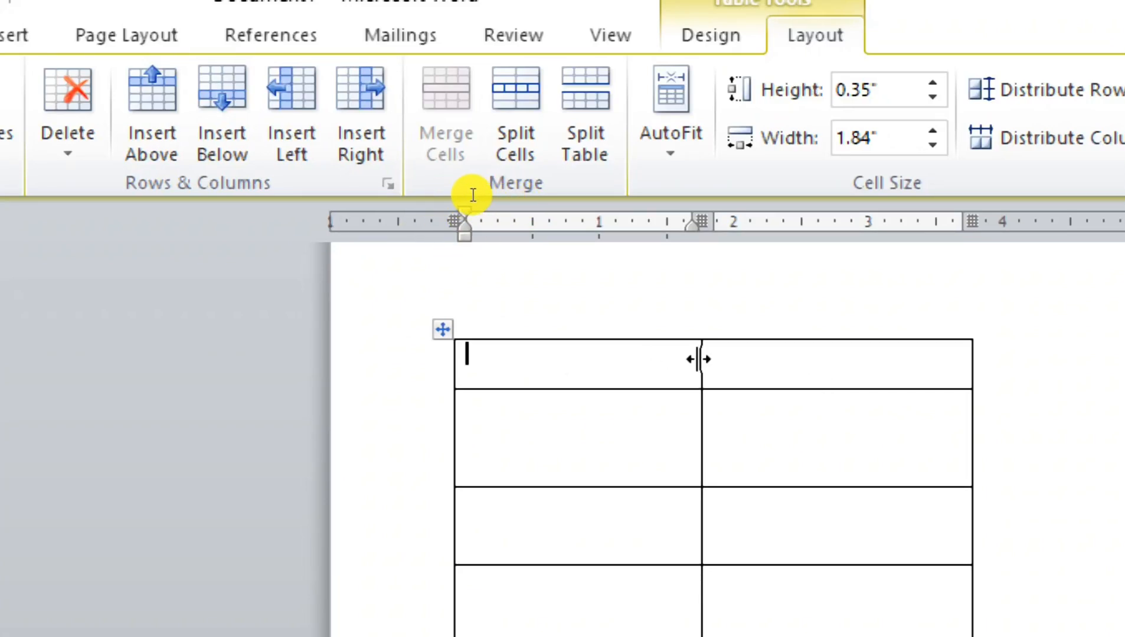
{"action": "left_click", "coordinate": [237, 87]}
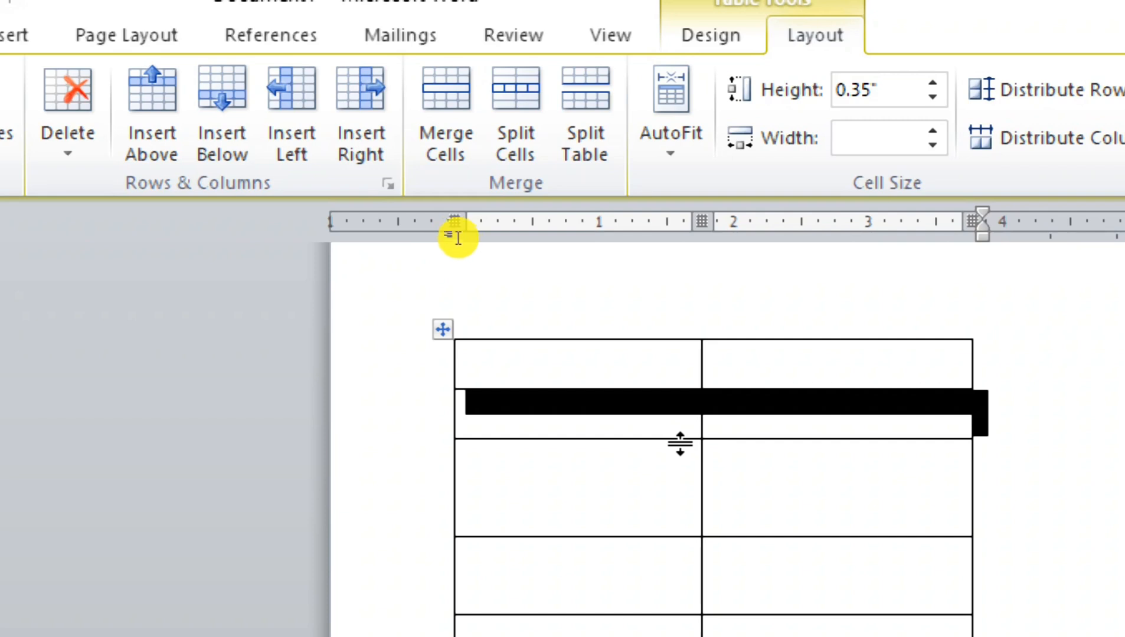
{"action": "left_click", "coordinate": [448, 223]}
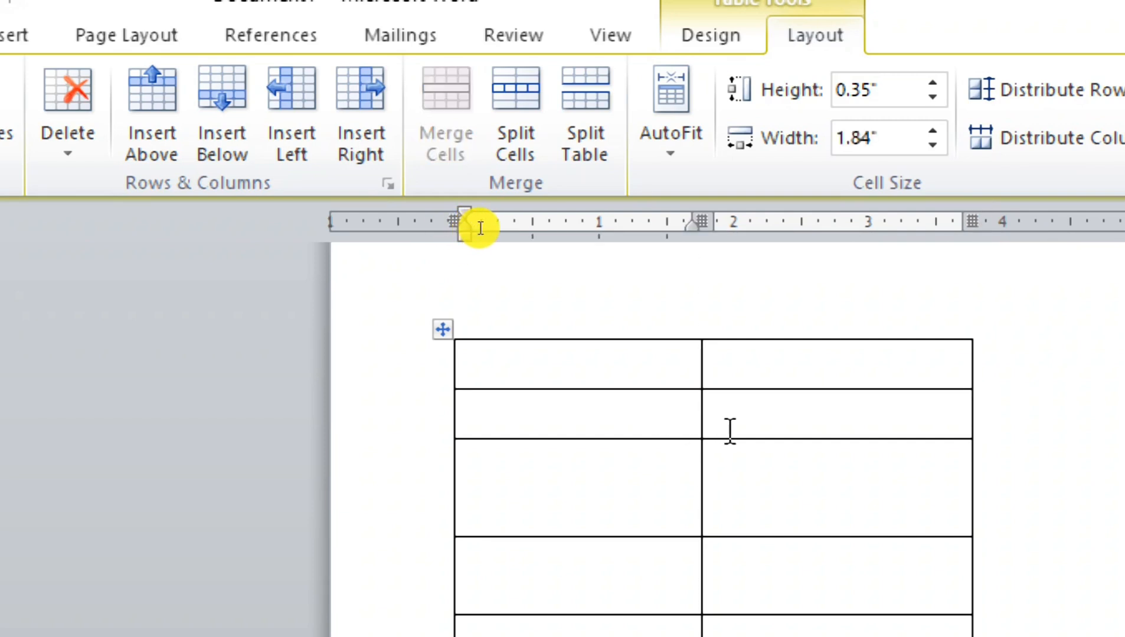
{"action": "left_click", "coordinate": [742, 417]}
{"action": "left_click", "coordinate": [674, 417]}
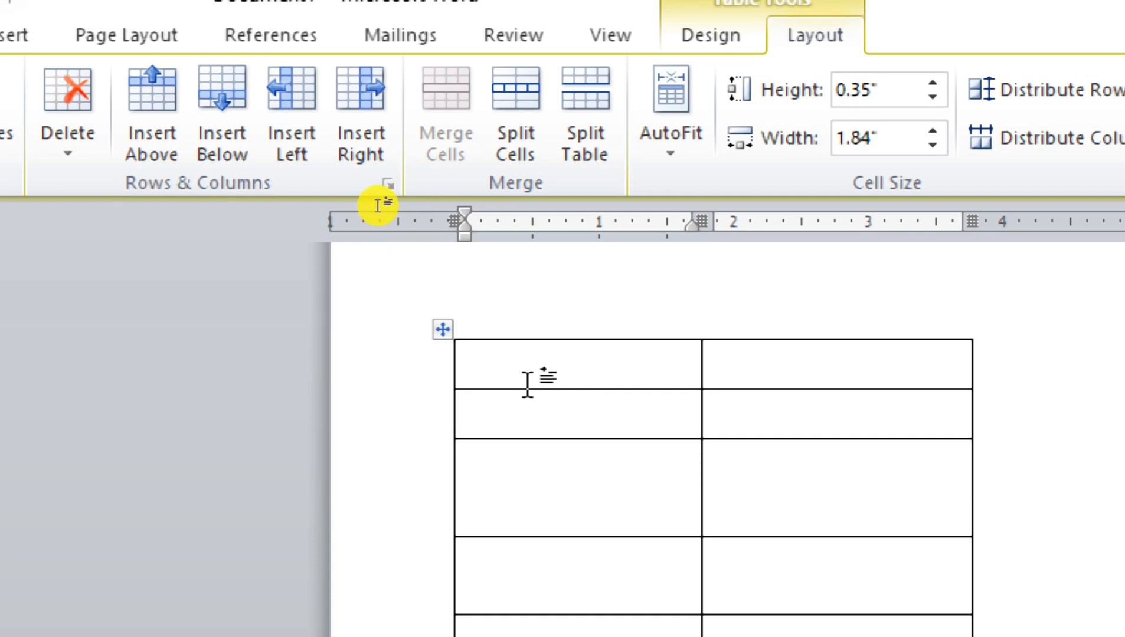
- Fill the top two rows with sample text: SFDGSDGS and SDG in the first, SDGSDGGS and SDFGSD in the second
{"action": "type", "text": "SFD"}
{"action": "type", "text": "GSDGS"}
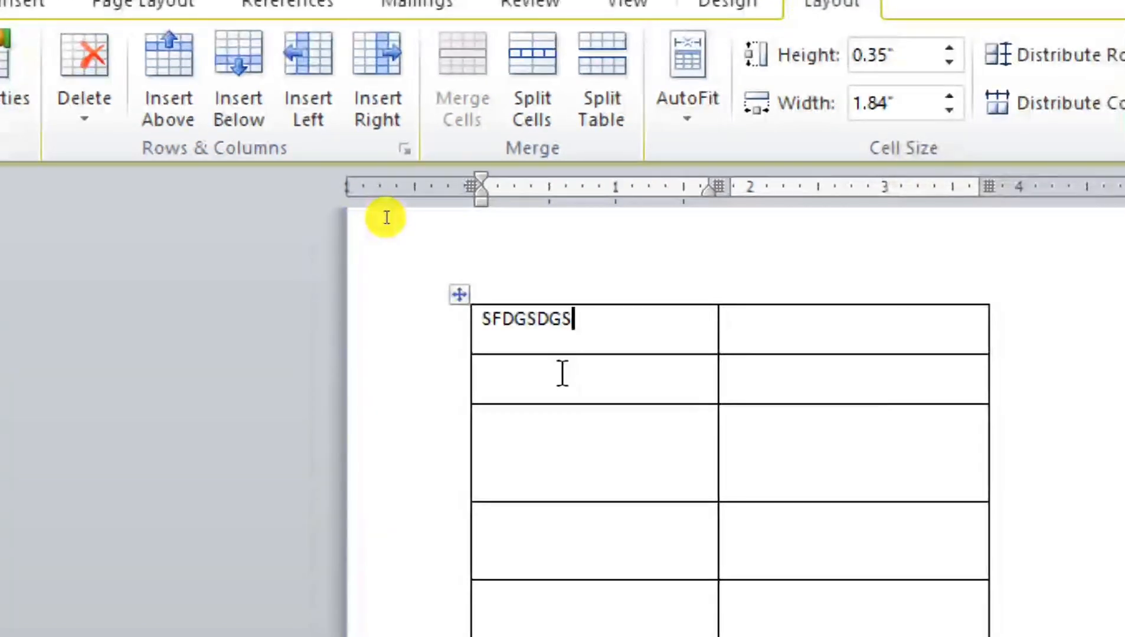
{"action": "type", "text": "SDGSDGGS"}
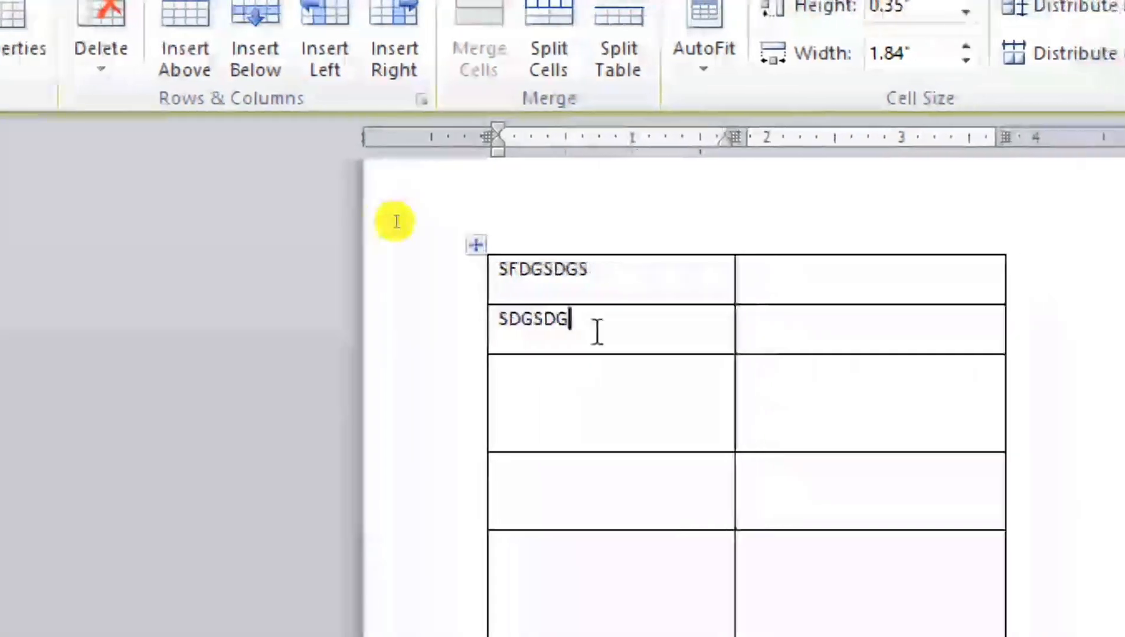
{"action": "key", "text": "Tab"}
{"action": "type", "text": "SDG"}
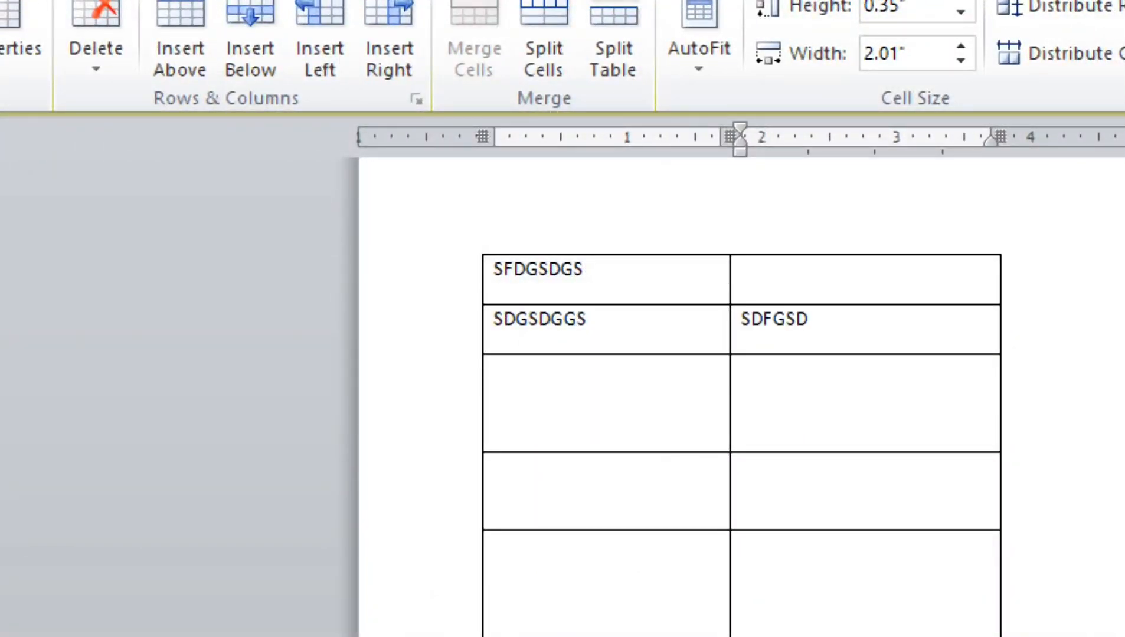
{"action": "type", "text": "SDG"}
- Insert an empty row below the SFDGSDGS row and another one above the SDGSDGGS row
{"action": "left_click", "coordinate": [622, 276]}
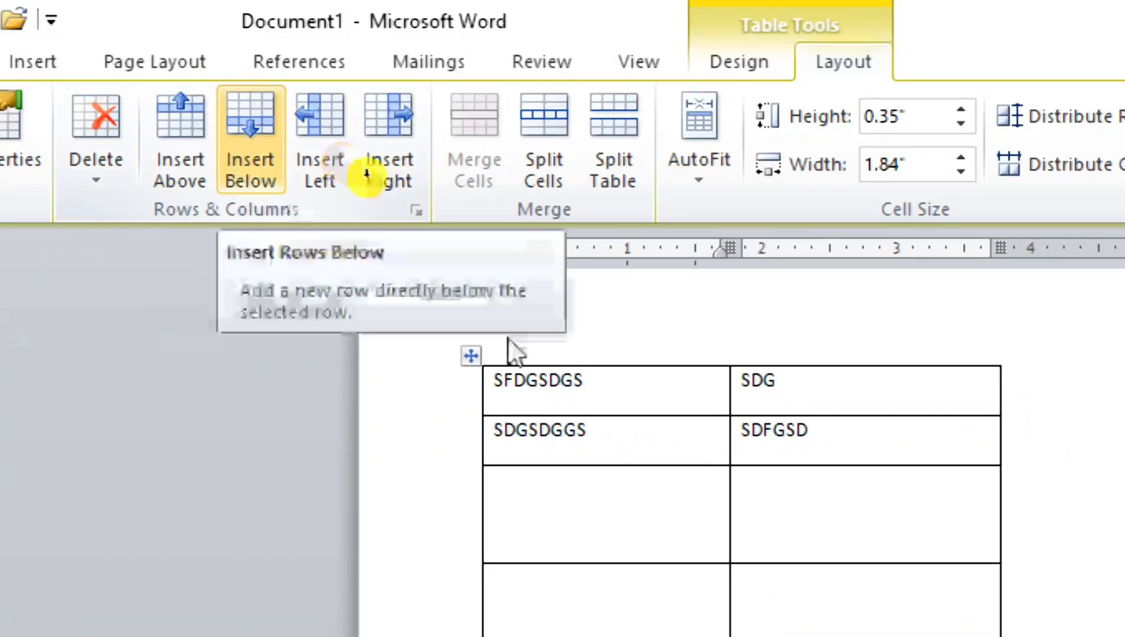
{"action": "left_click", "coordinate": [242, 148]}
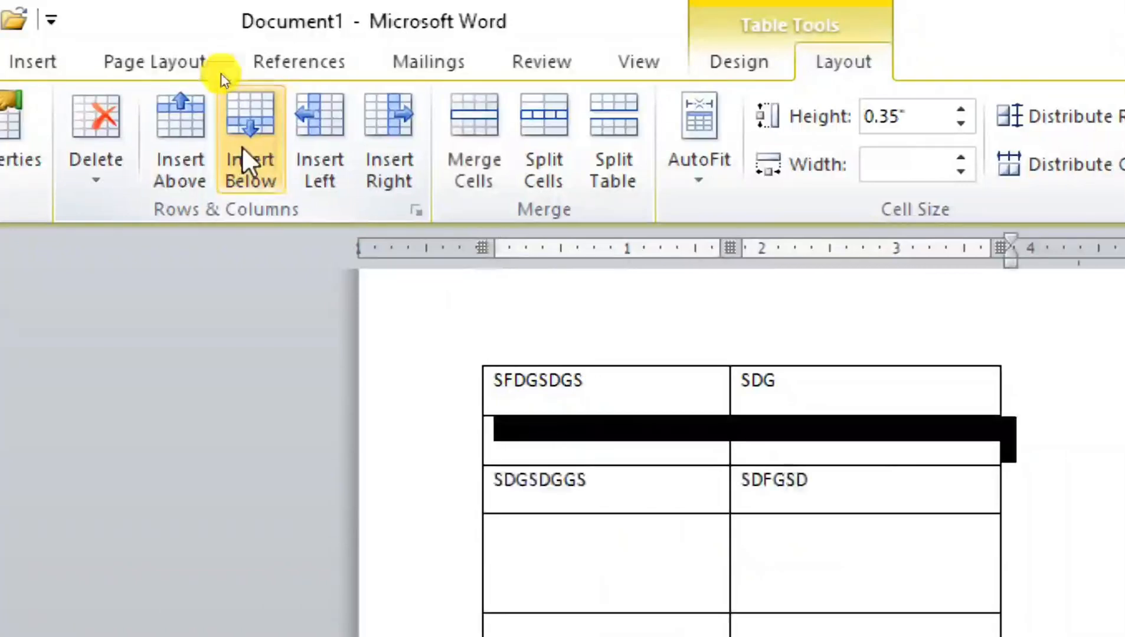
{"action": "left_click", "coordinate": [605, 454]}
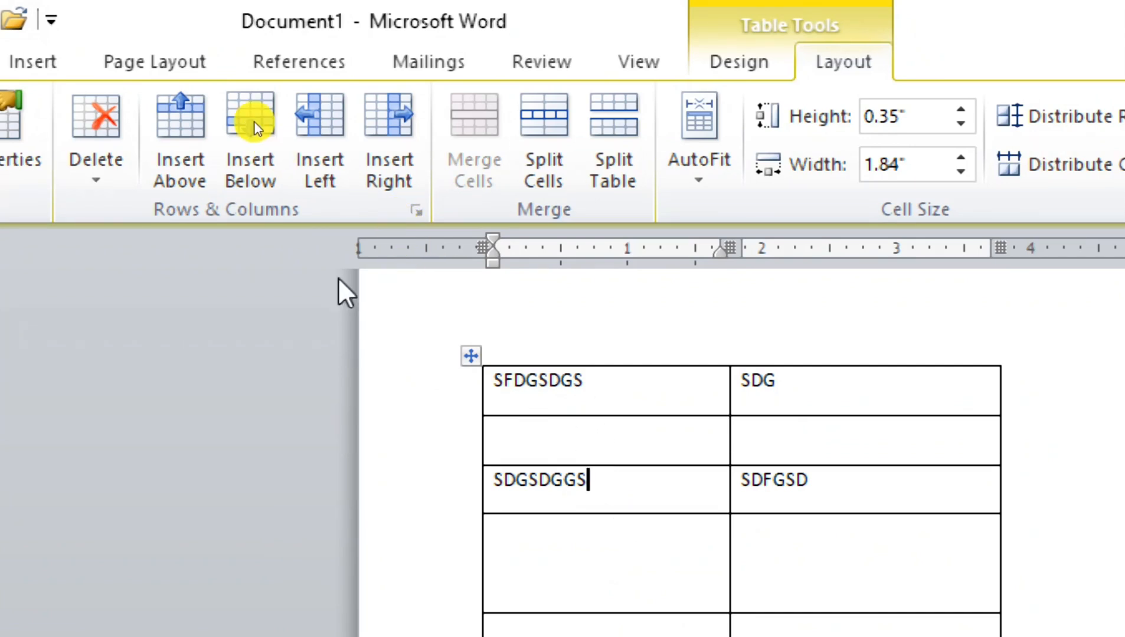
{"action": "left_click", "coordinate": [177, 140]}
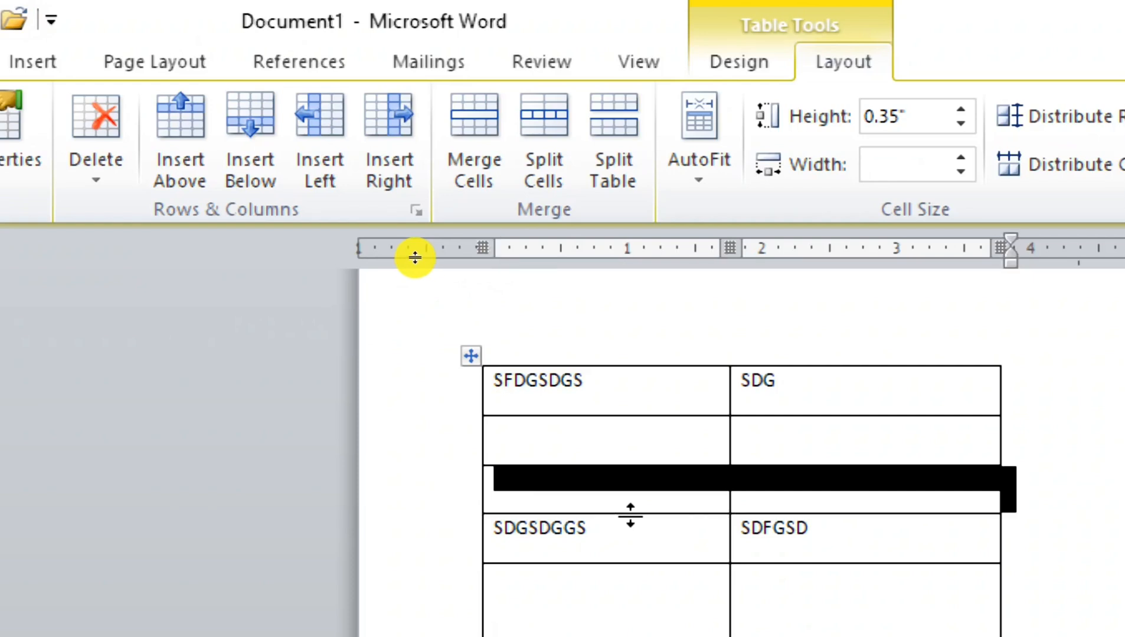
{"action": "left_click", "coordinate": [652, 481]}
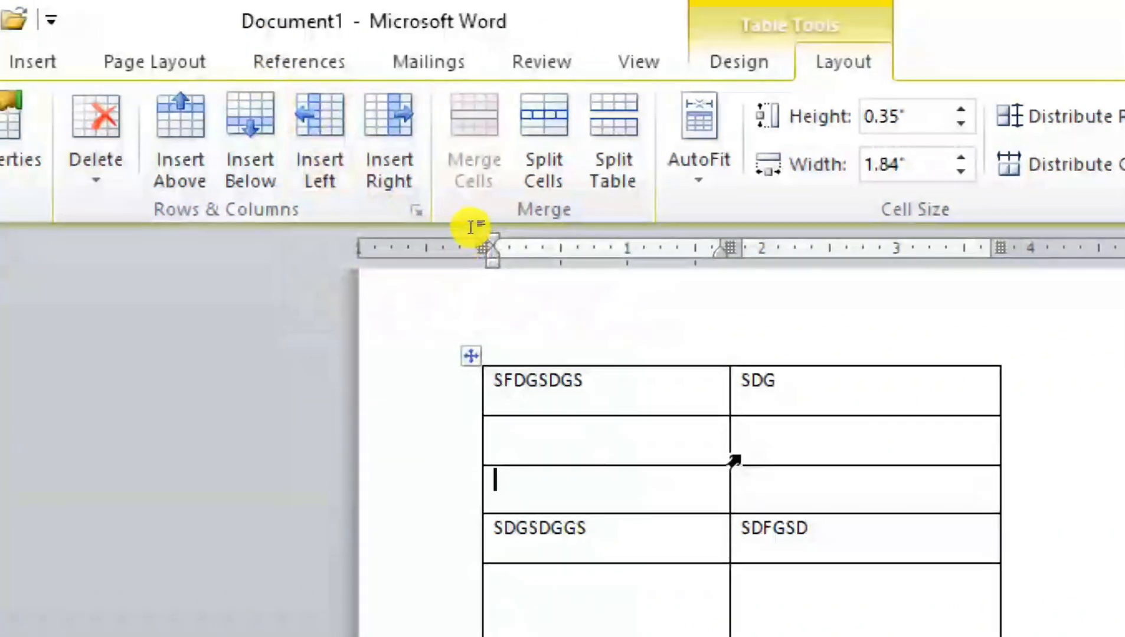
- Insert an empty column to the left of the SDG column and another one to its right
{"action": "left_click", "coordinate": [753, 433]}
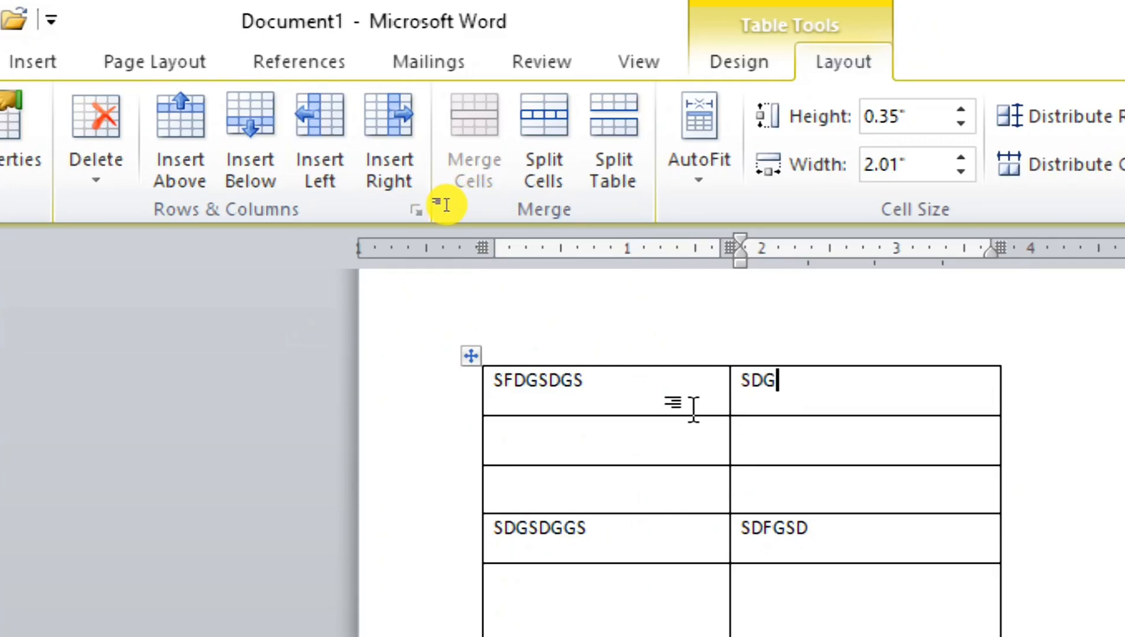
{"action": "left_click", "coordinate": [325, 165]}
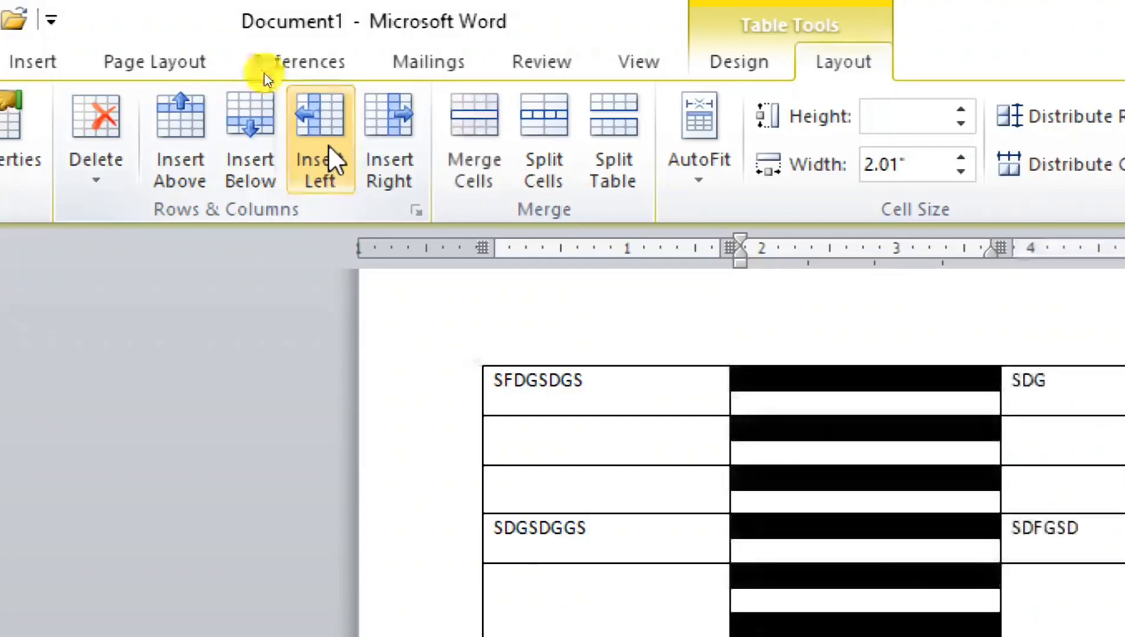
{"action": "left_click", "coordinate": [925, 495]}
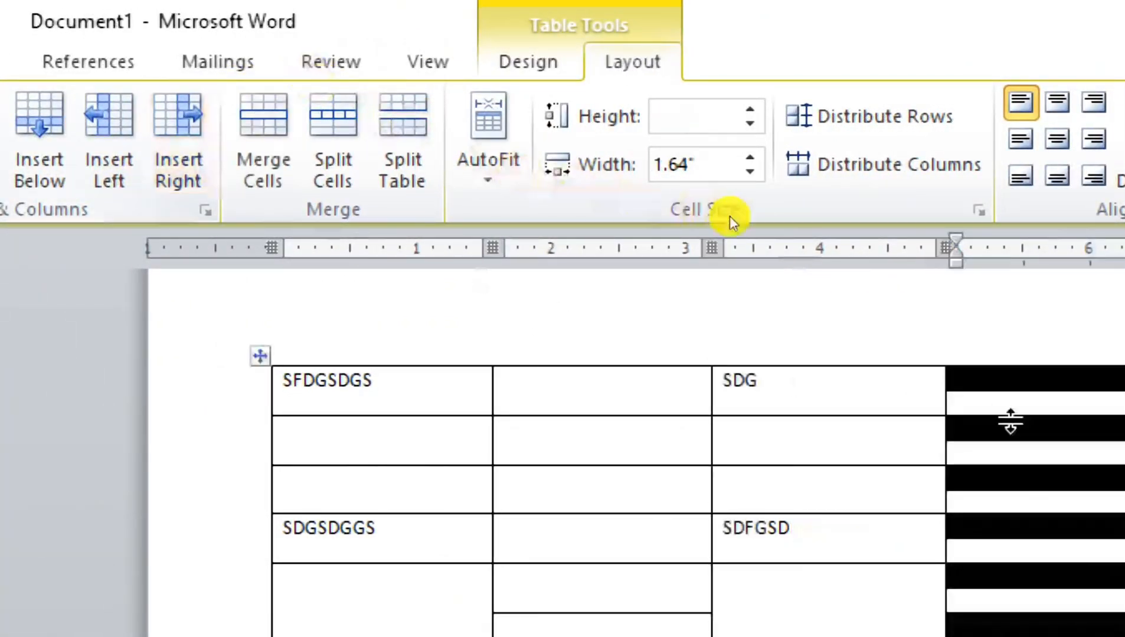
{"action": "left_click", "coordinate": [1065, 402]}
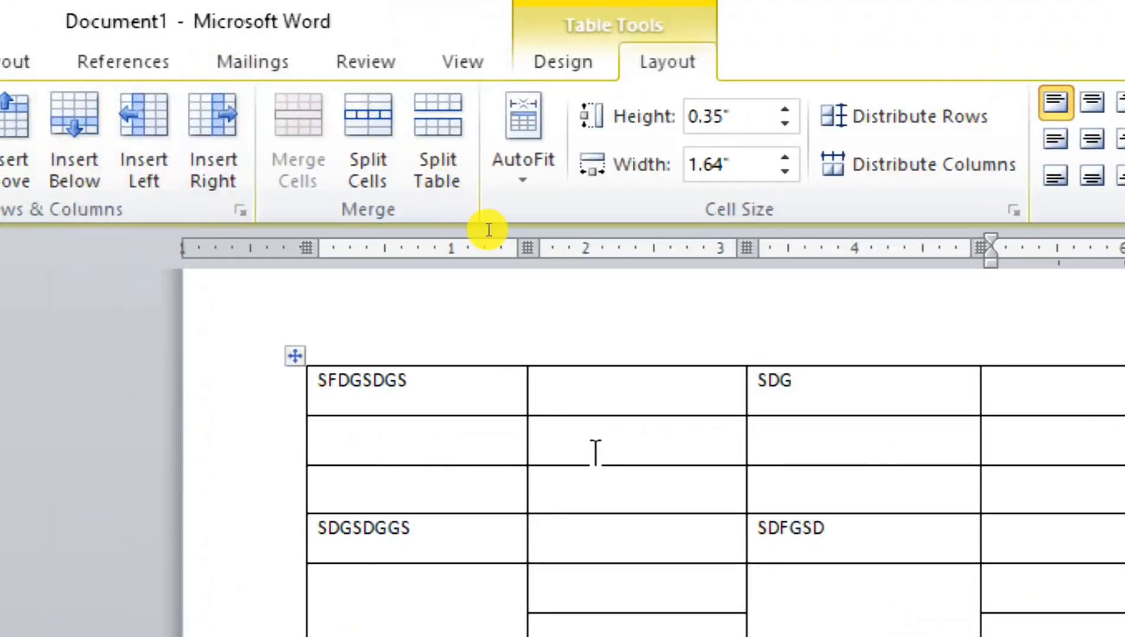
{"action": "left_click", "coordinate": [634, 491]}
{"action": "left_click", "coordinate": [402, 409]}
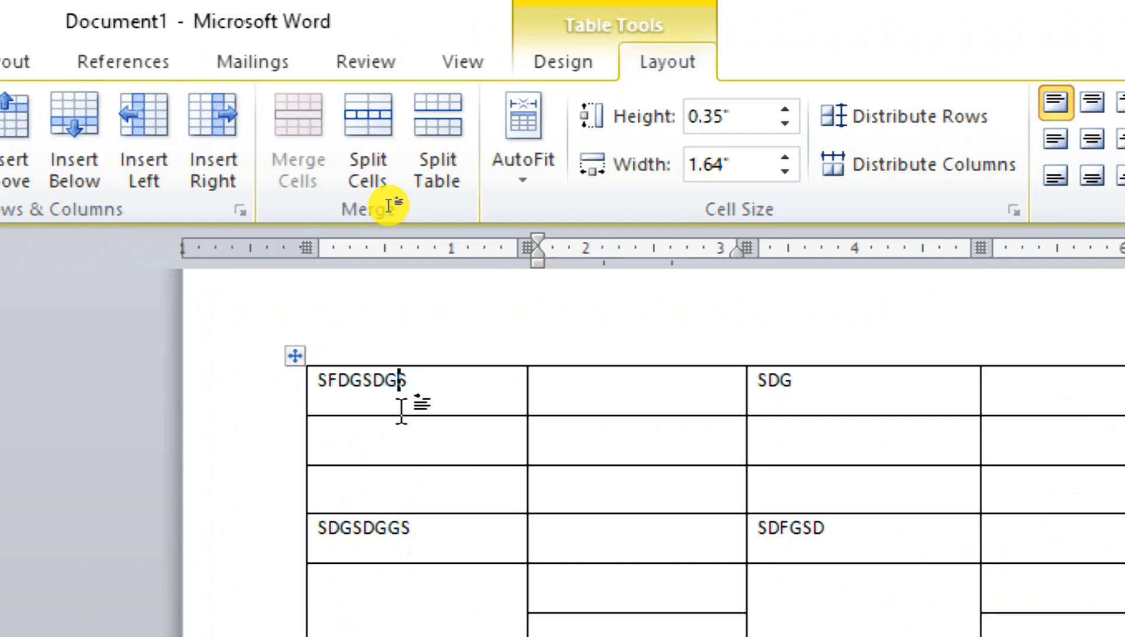
{"action": "left_click", "coordinate": [452, 480]}
{"action": "left_click", "coordinate": [295, 355]}
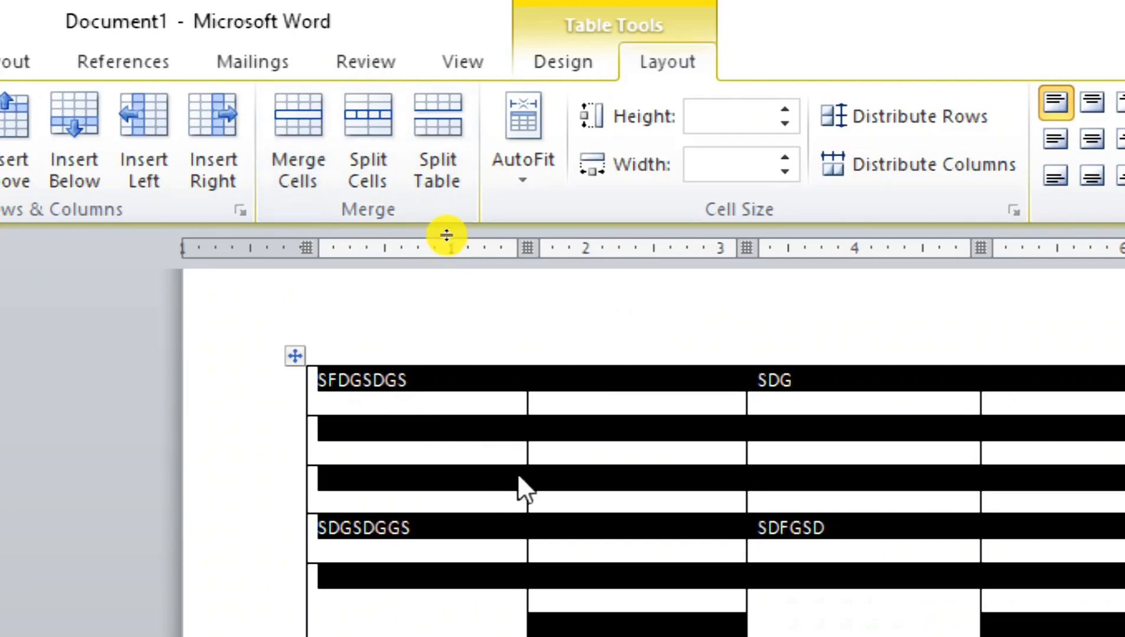
{"action": "left_click", "coordinate": [514, 457]}
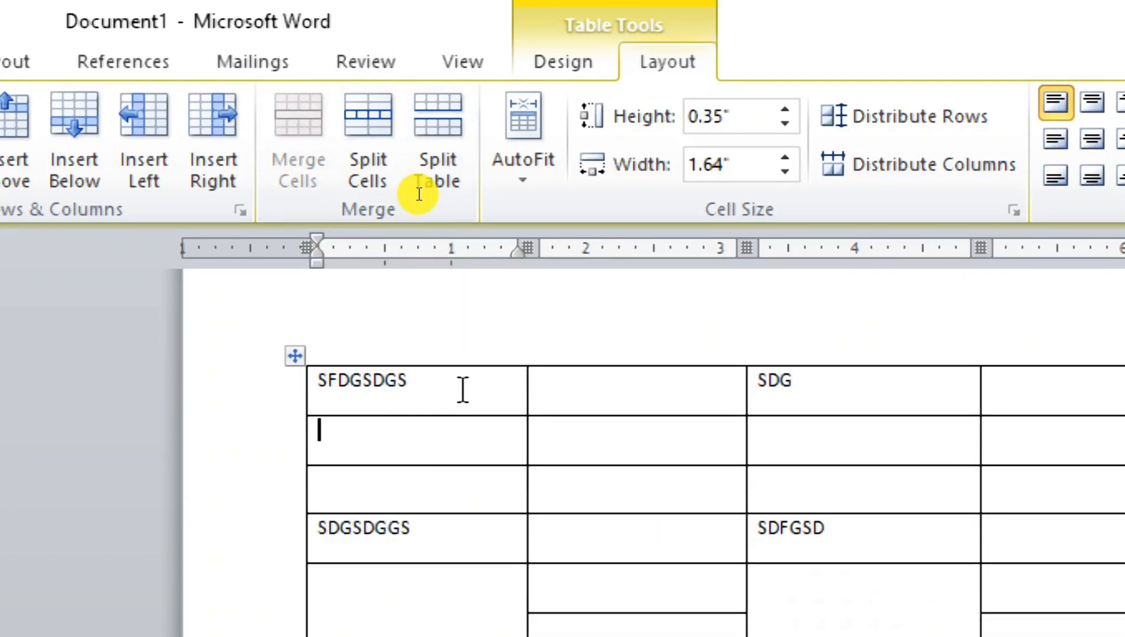
{"action": "left_click_drag", "start_coordinate": [452, 388], "coordinate": [617, 401]}
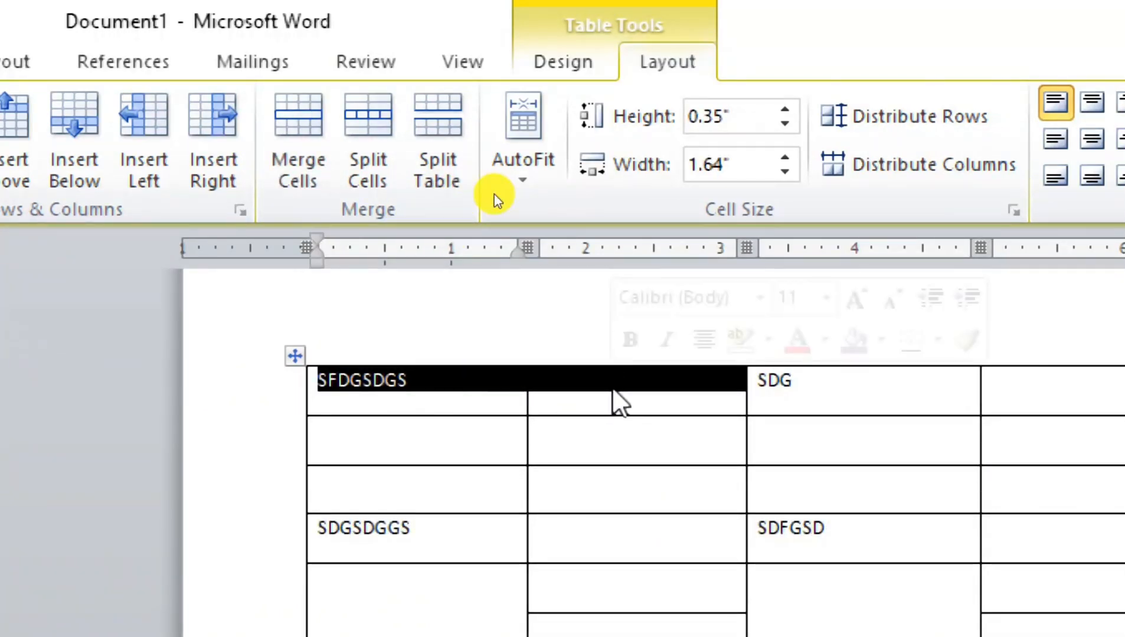
{"action": "left_click", "coordinate": [590, 480]}
{"action": "left_click", "coordinate": [296, 354]}
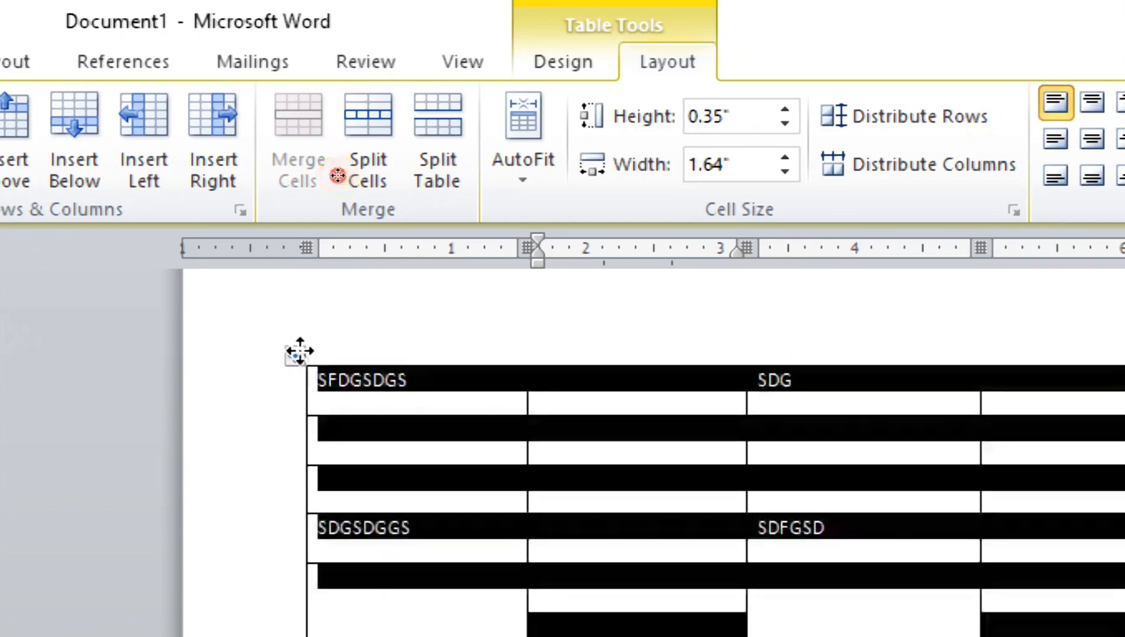
{"action": "left_click", "coordinate": [567, 454]}
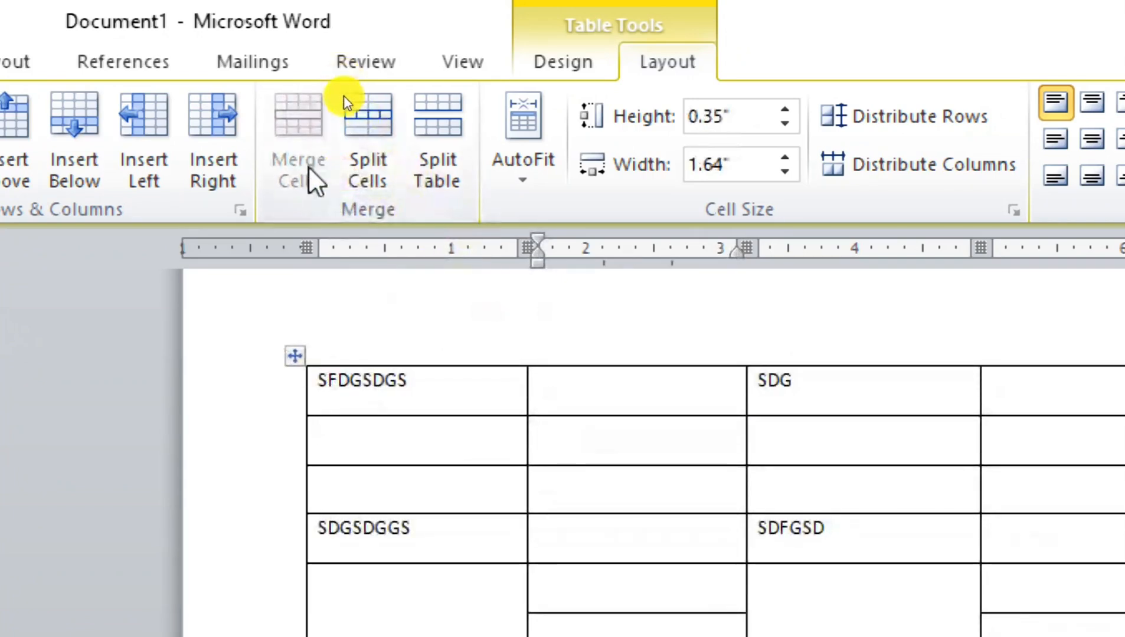
{"action": "left_click", "coordinate": [430, 431]}
{"action": "left_click", "coordinate": [443, 403]}
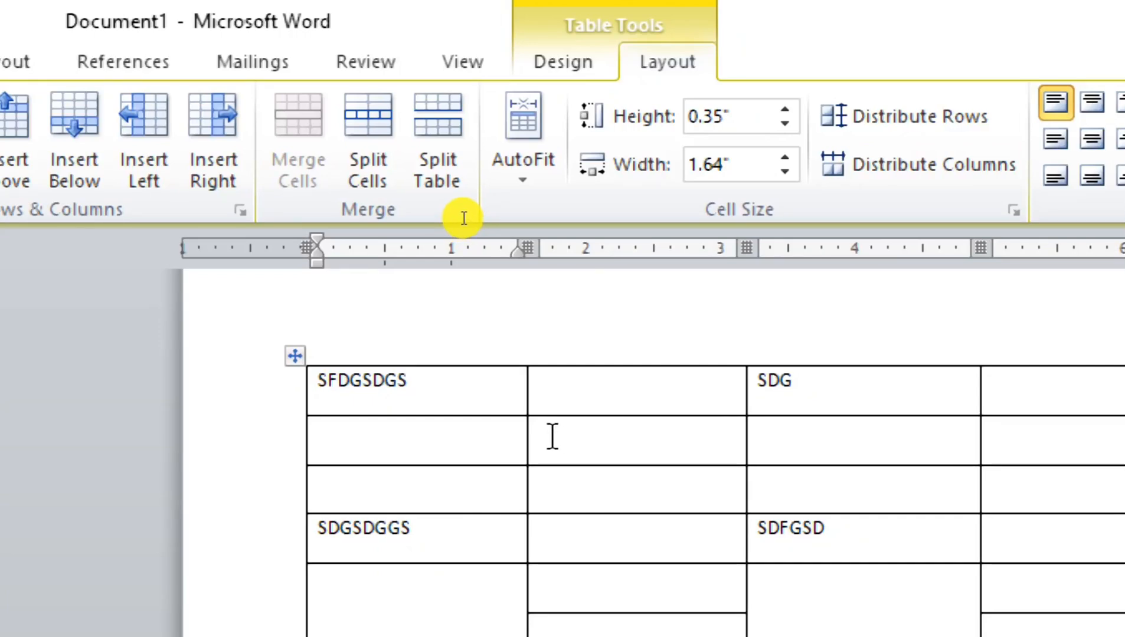
- Merge the first two cells of the table's top row and clear the selection
{"action": "left_click_drag", "start_coordinate": [506, 406], "coordinate": [590, 407]}
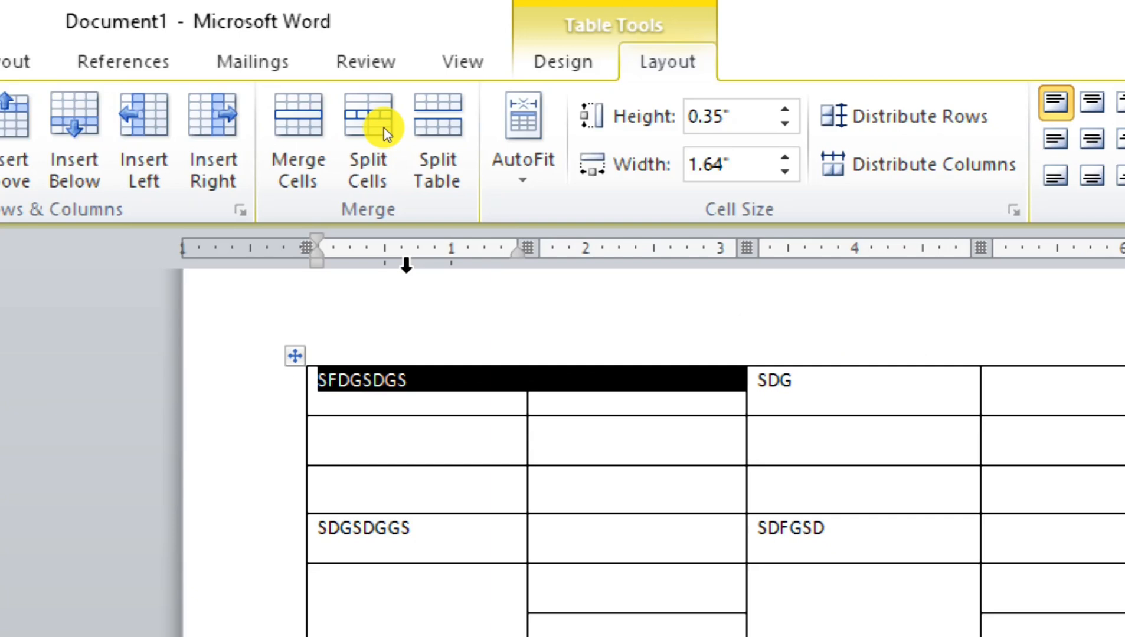
{"action": "left_click", "coordinate": [300, 159]}
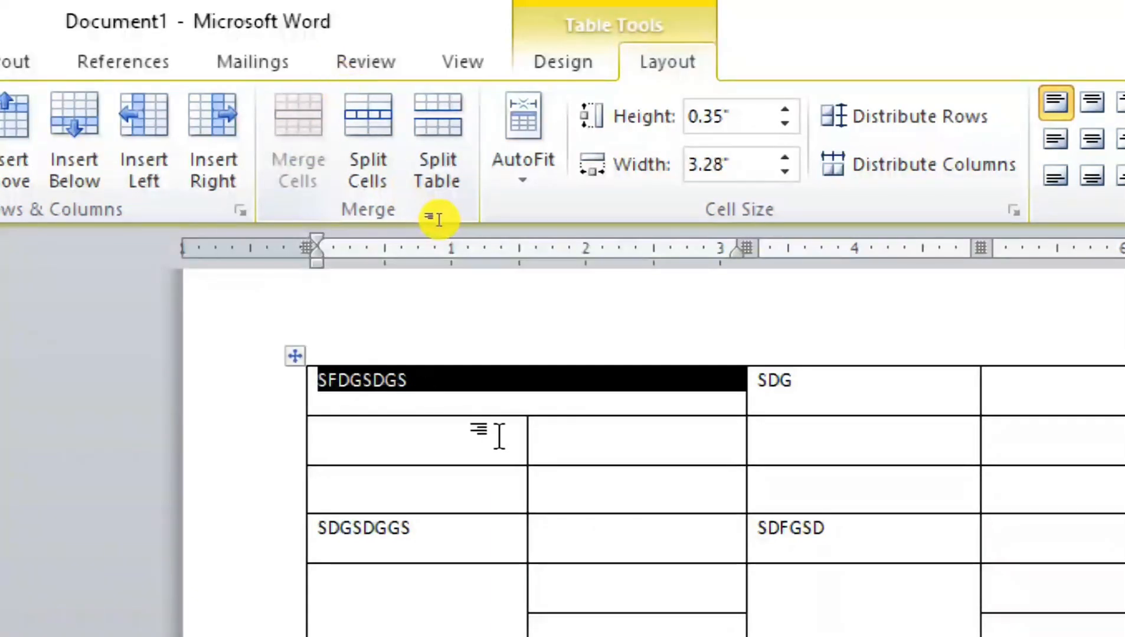
{"action": "left_click", "coordinate": [515, 406]}
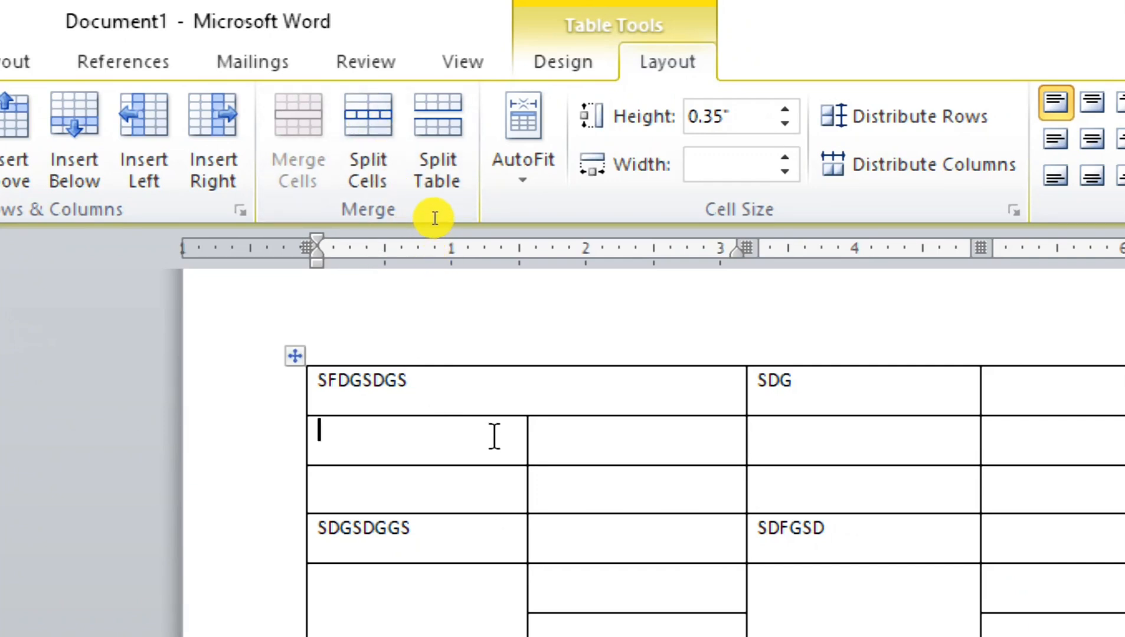
- Split the first cell of the second row into 2 columns and 1 row
{"action": "left_click_drag", "start_coordinate": [494, 437], "coordinate": [861, 451]}
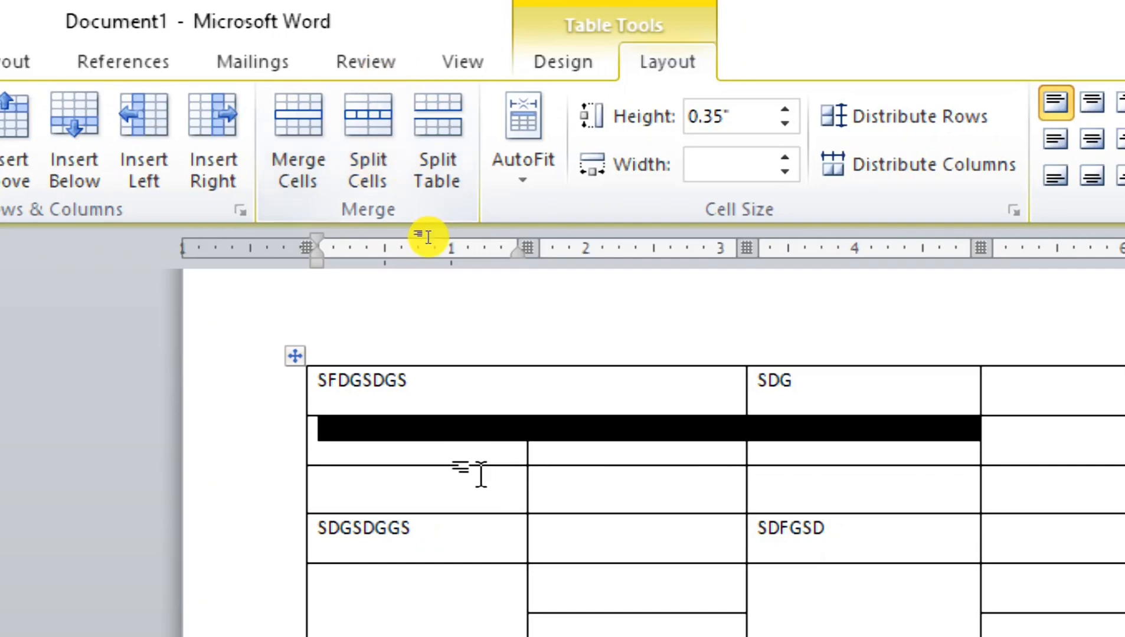
{"action": "left_click", "coordinate": [484, 443]}
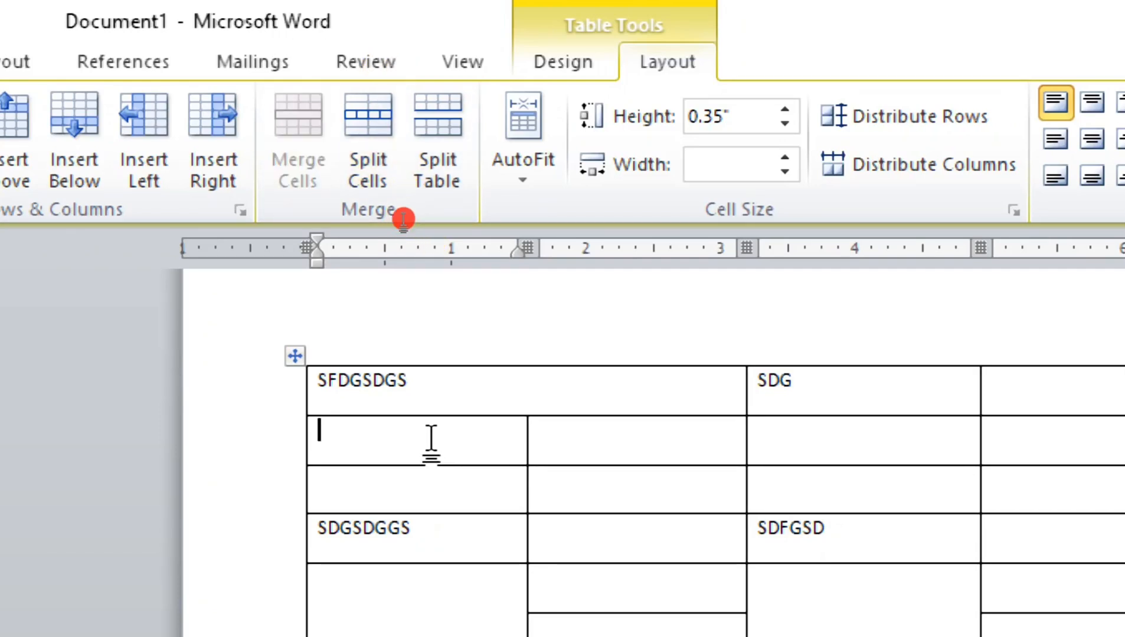
{"action": "left_click", "coordinate": [375, 155]}
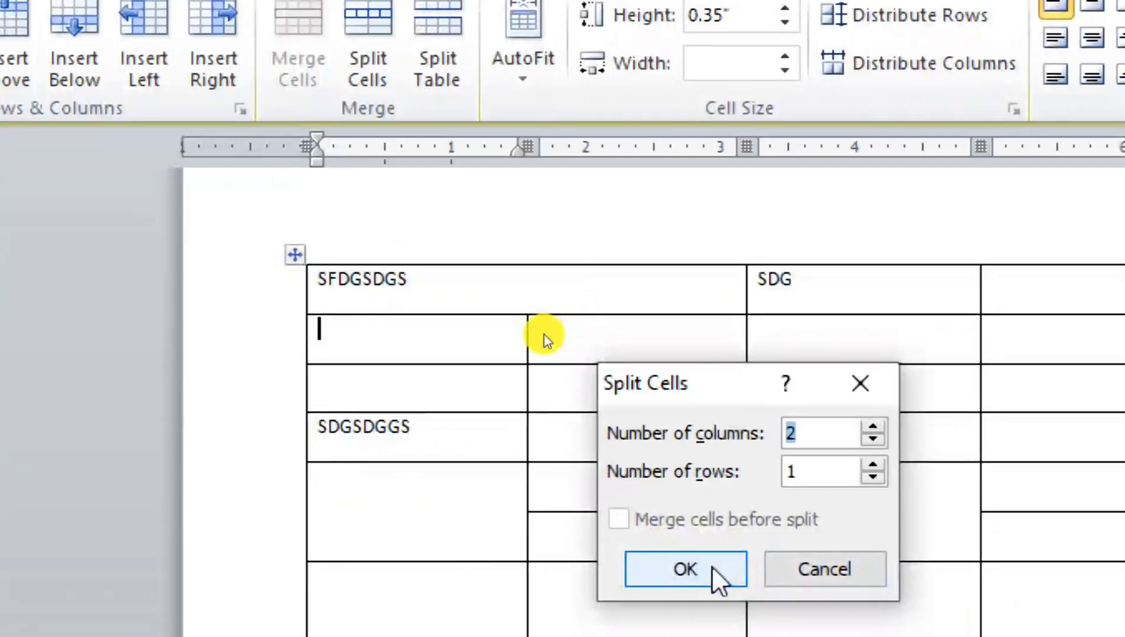
{"action": "left_click", "coordinate": [712, 569]}
{"action": "left_click", "coordinate": [439, 354]}
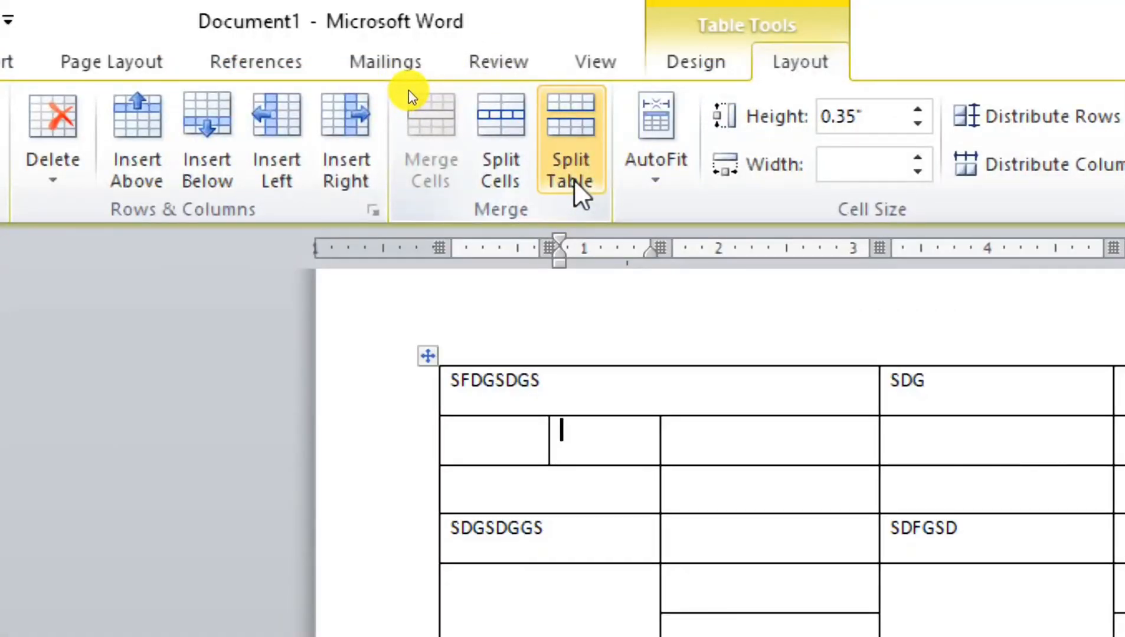
- Try splitting the table in two above its third row, and undo the split
{"action": "key", "text": "Down"}
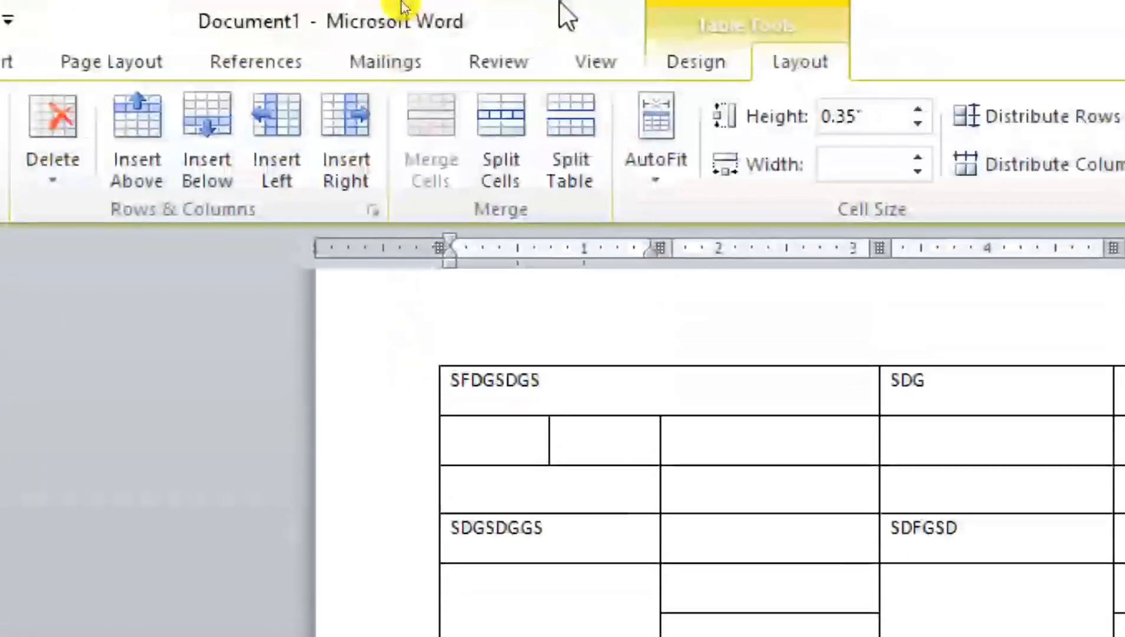
{"action": "left_click", "coordinate": [590, 159]}
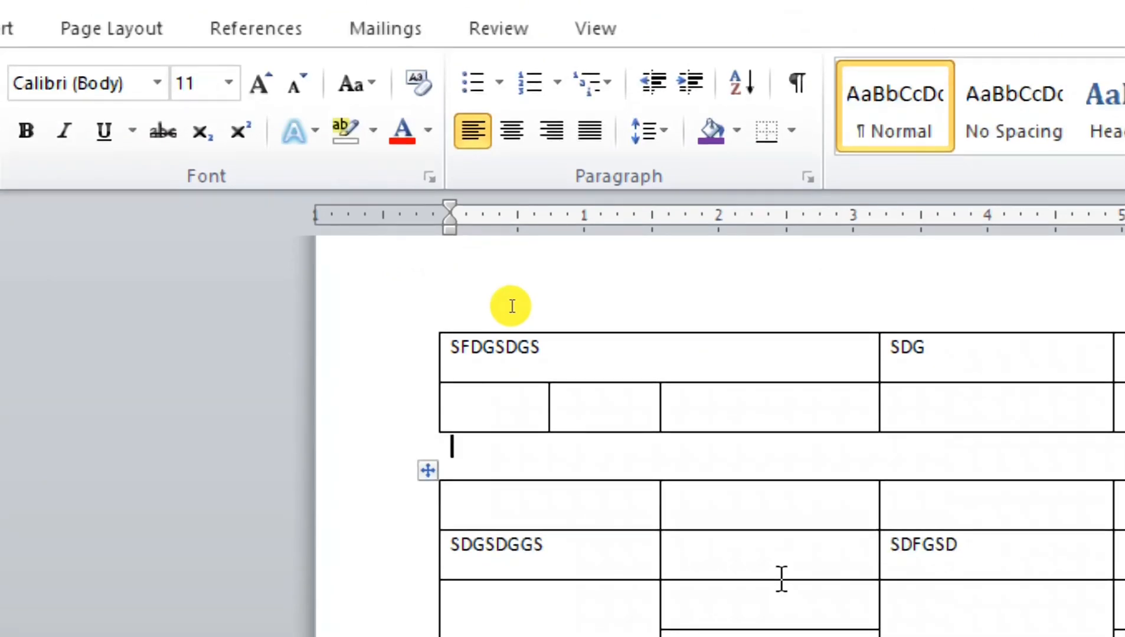
{"action": "left_click", "coordinate": [600, 502]}
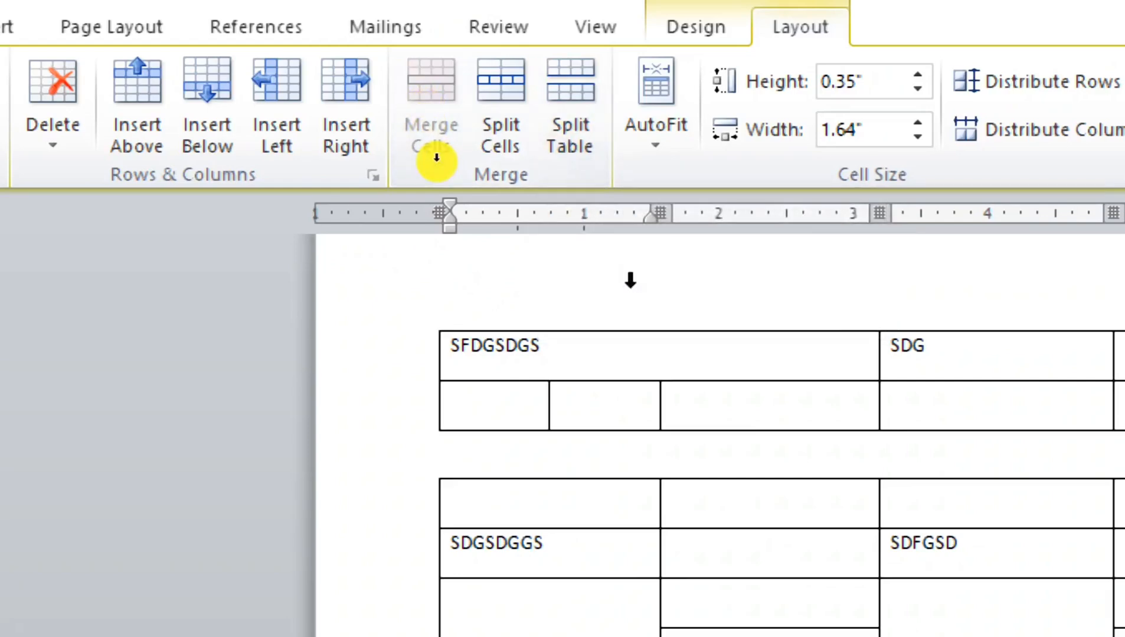
{"action": "key", "text": "ctrl+z"}
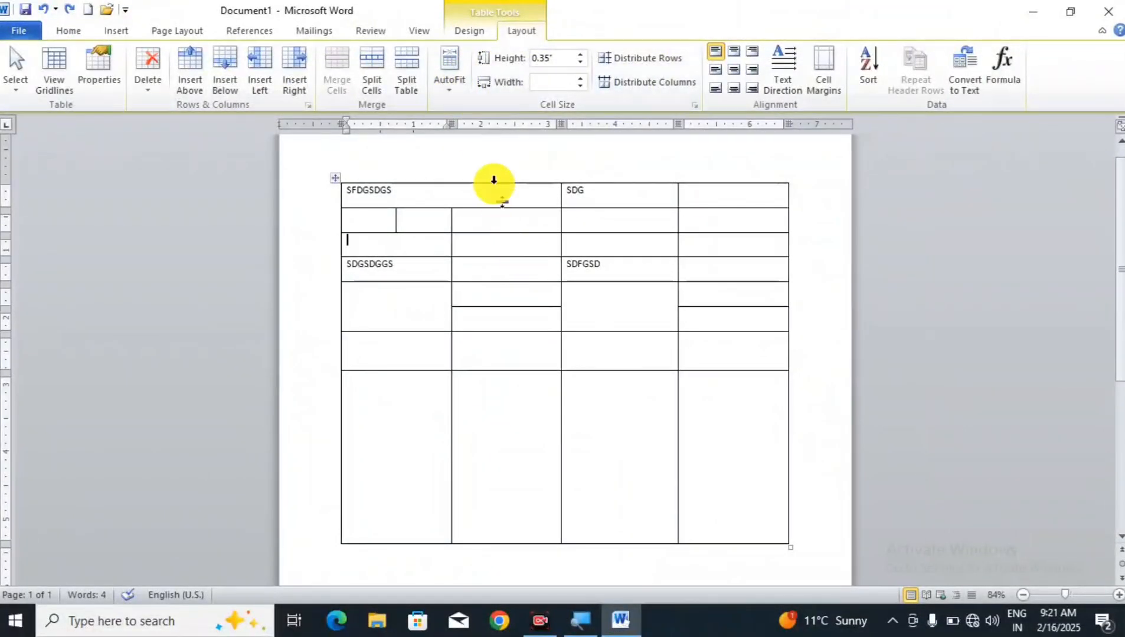
- AutoFit the table's columns to their contents
{"action": "left_click", "coordinate": [457, 83]}
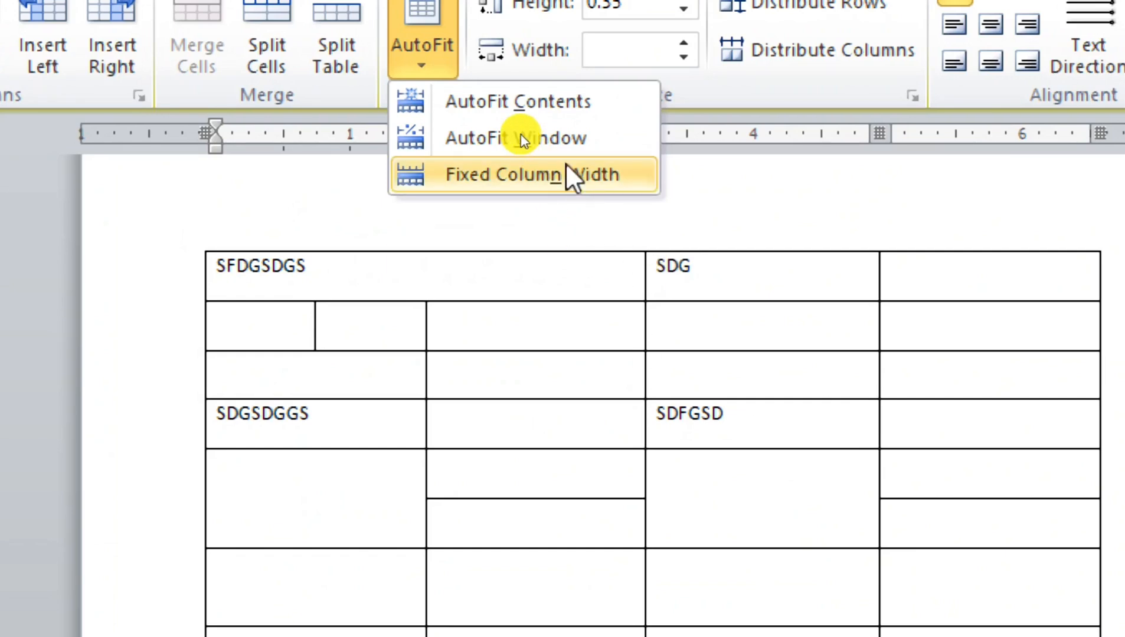
{"action": "left_click", "coordinate": [557, 108]}
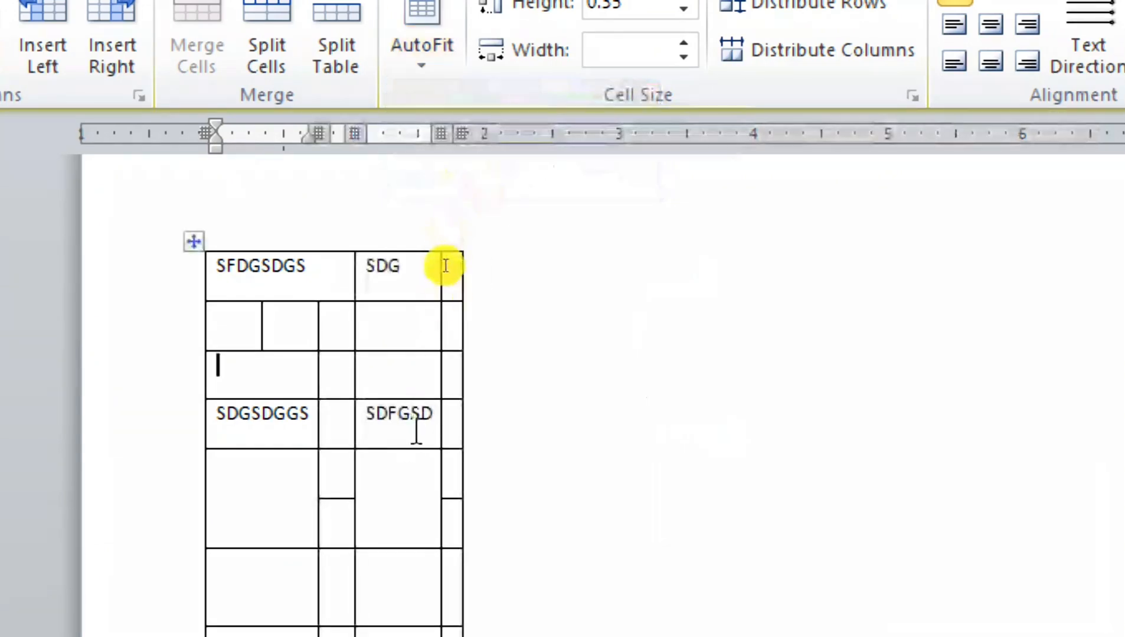
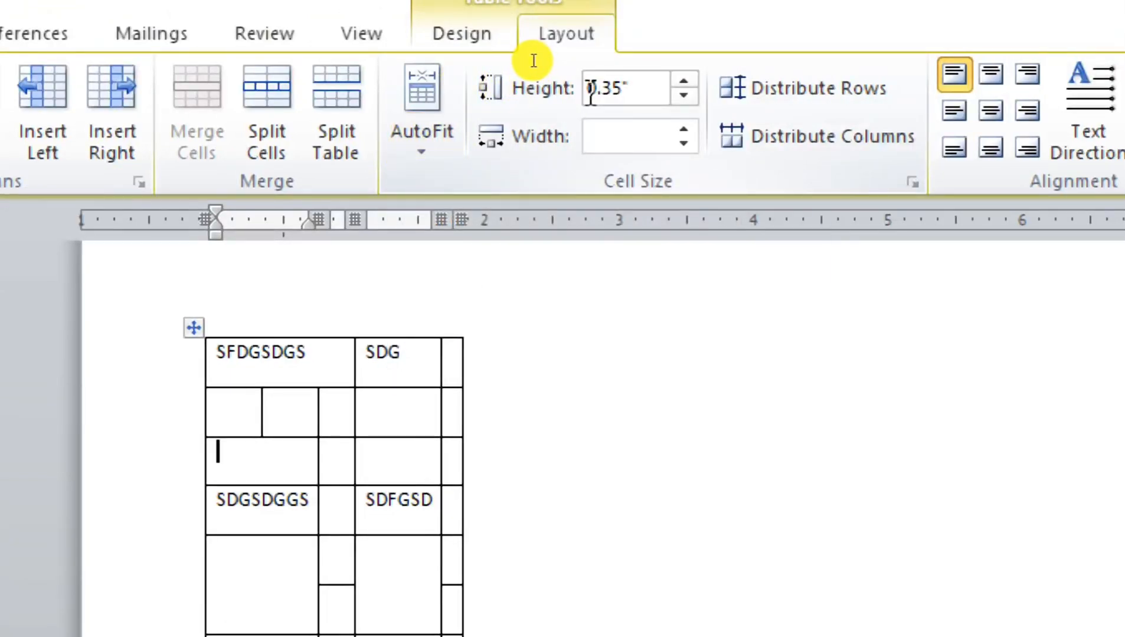
- Increase the third row's height to 0.5" and select the whole table
{"action": "left_click", "coordinate": [684, 82]}
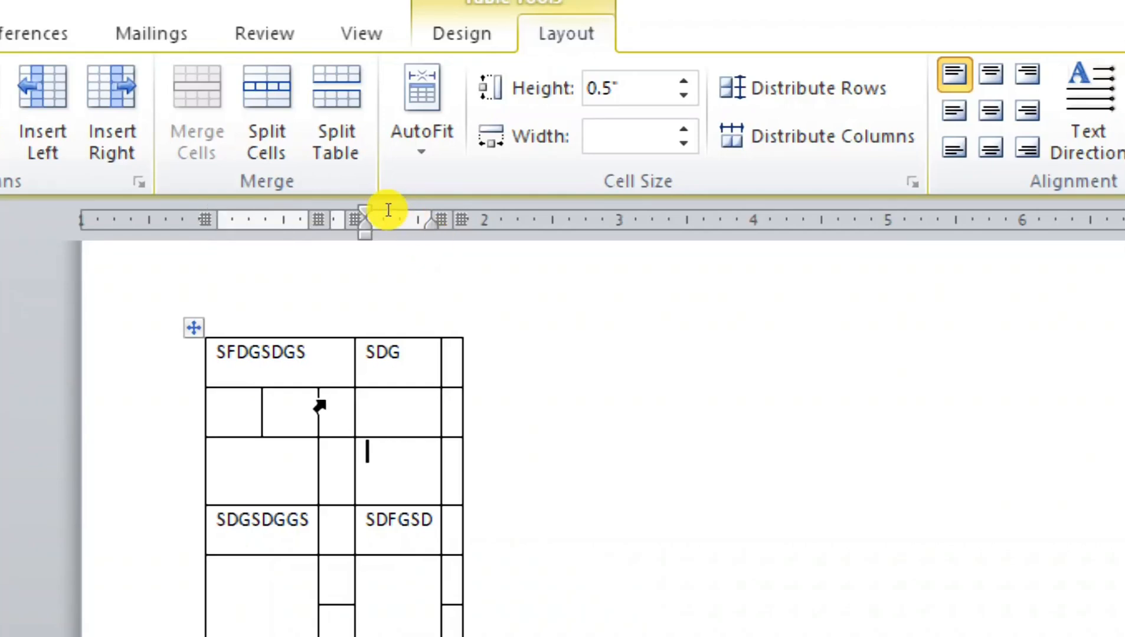
{"action": "left_click", "coordinate": [194, 329]}
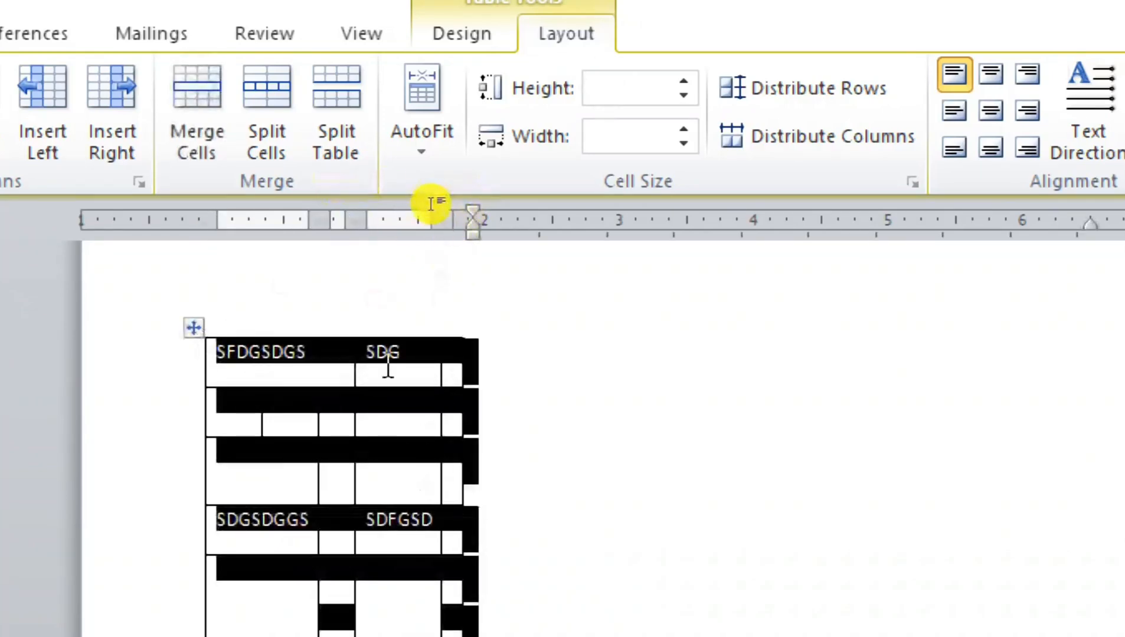
- Set the height of all rows in the selected table to 0.9"
{"action": "left_click", "coordinate": [684, 81]}
{"action": "left_click", "coordinate": [684, 81]}
{"action": "left_click", "coordinate": [684, 81]}
{"action": "left_click", "coordinate": [684, 81]}
{"action": "left_click", "coordinate": [685, 81]}
{"action": "left_click", "coordinate": [684, 81]}
{"action": "left_click", "coordinate": [685, 81]}
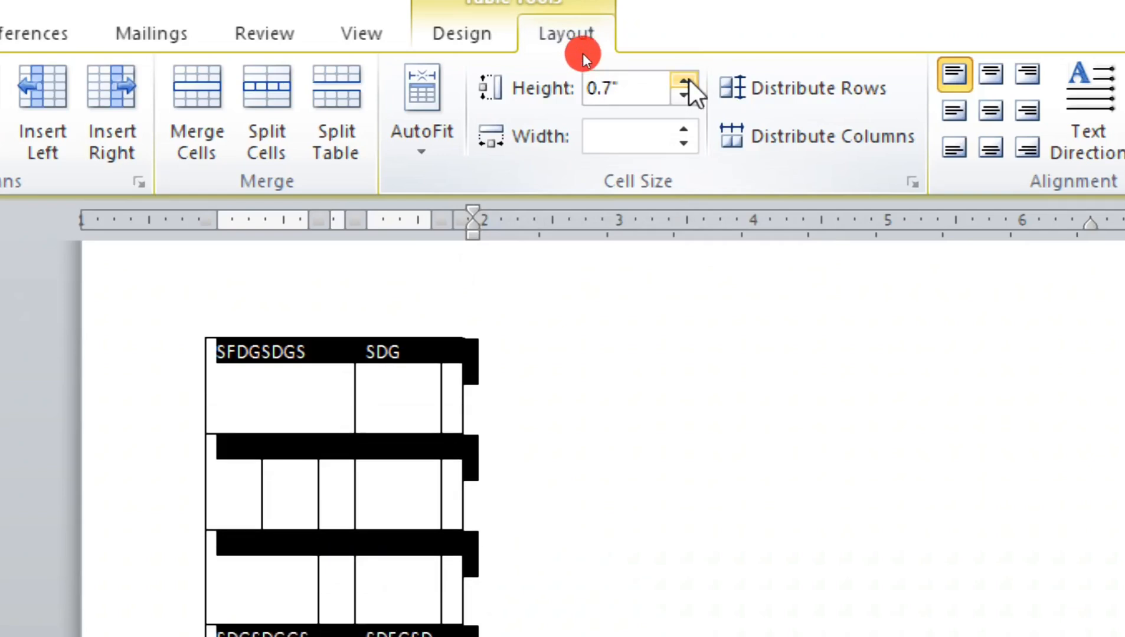
{"action": "left_click", "coordinate": [684, 81]}
{"action": "left_click", "coordinate": [684, 81]}
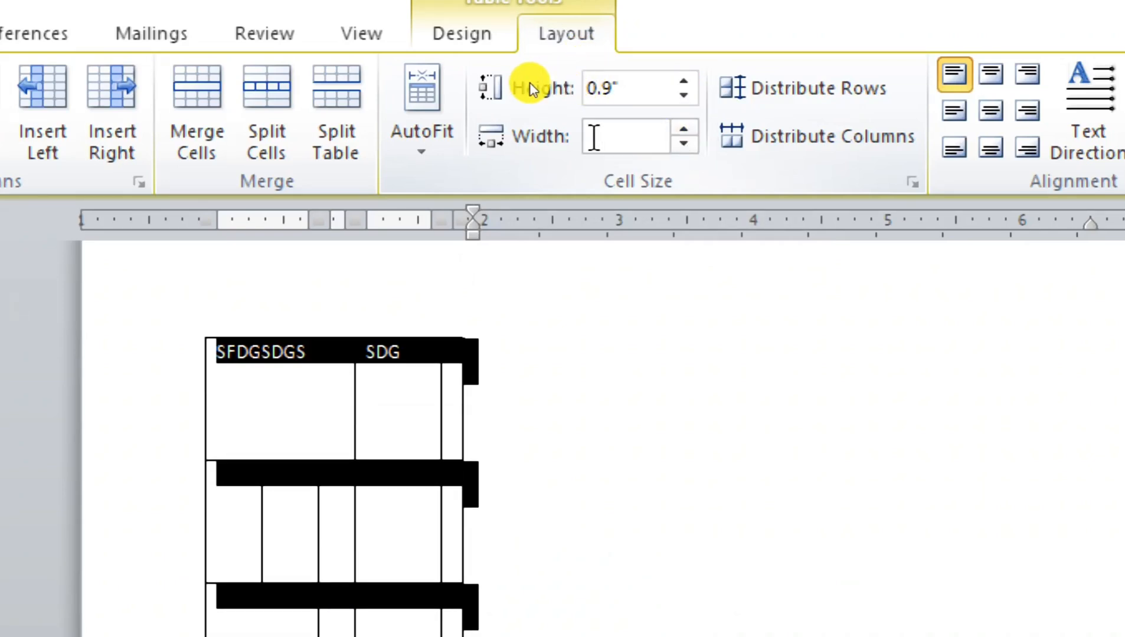
- Try to adjust the column width of the whole table at once
{"action": "left_click", "coordinate": [683, 130]}
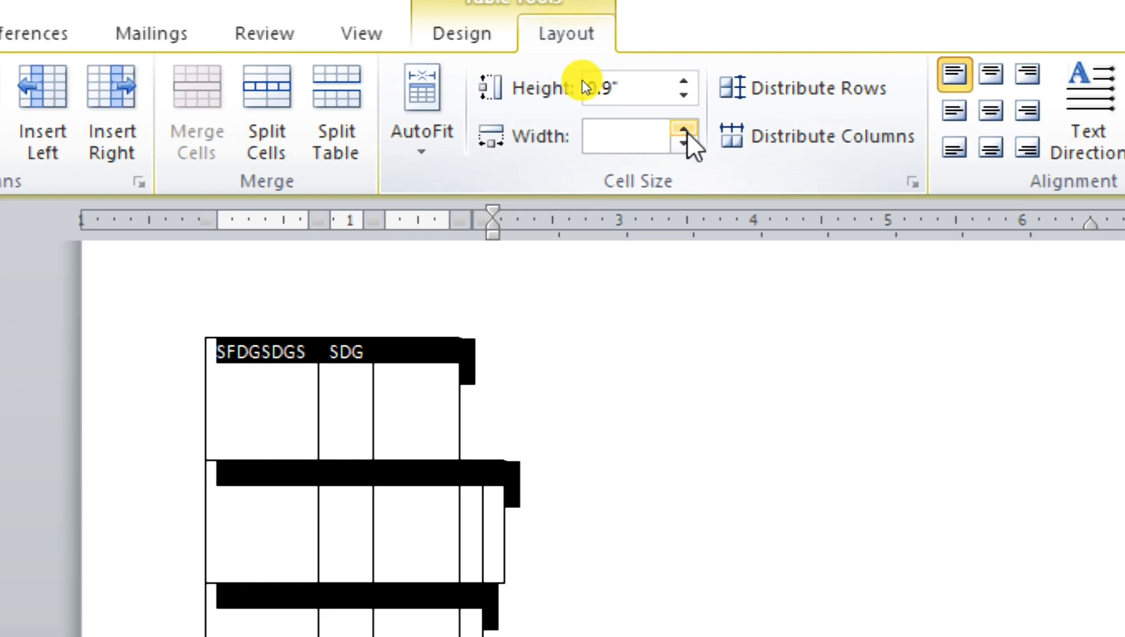
{"action": "left_click", "coordinate": [683, 145]}
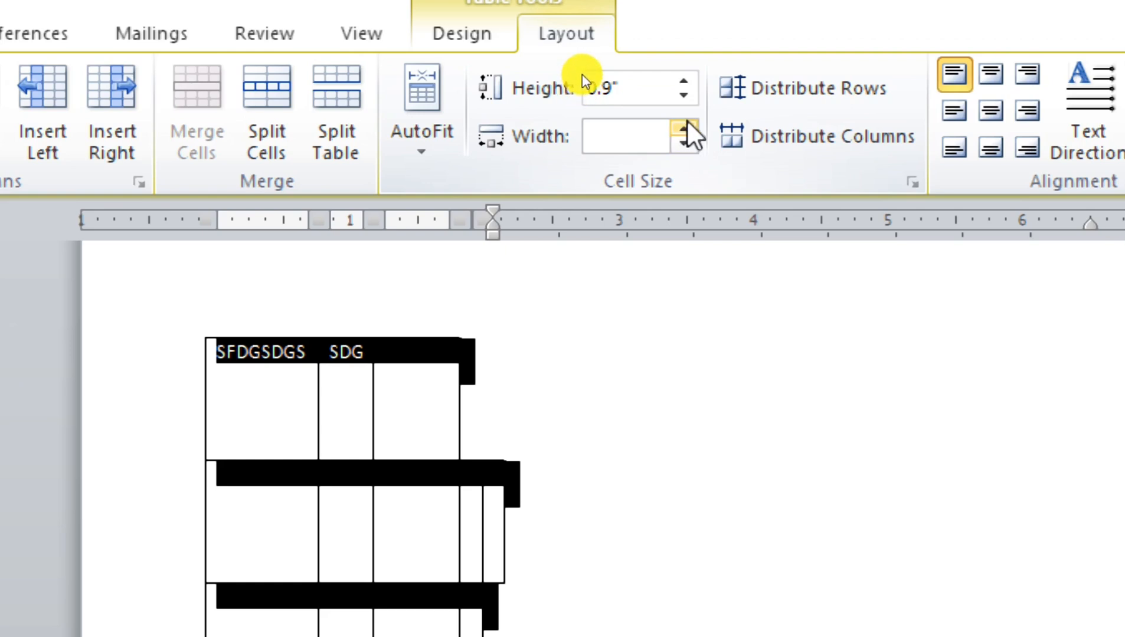
{"action": "left_click", "coordinate": [673, 472]}
{"action": "scroll", "coordinate": [525, 489], "scroll_direction": "down", "scroll_amount": 2}
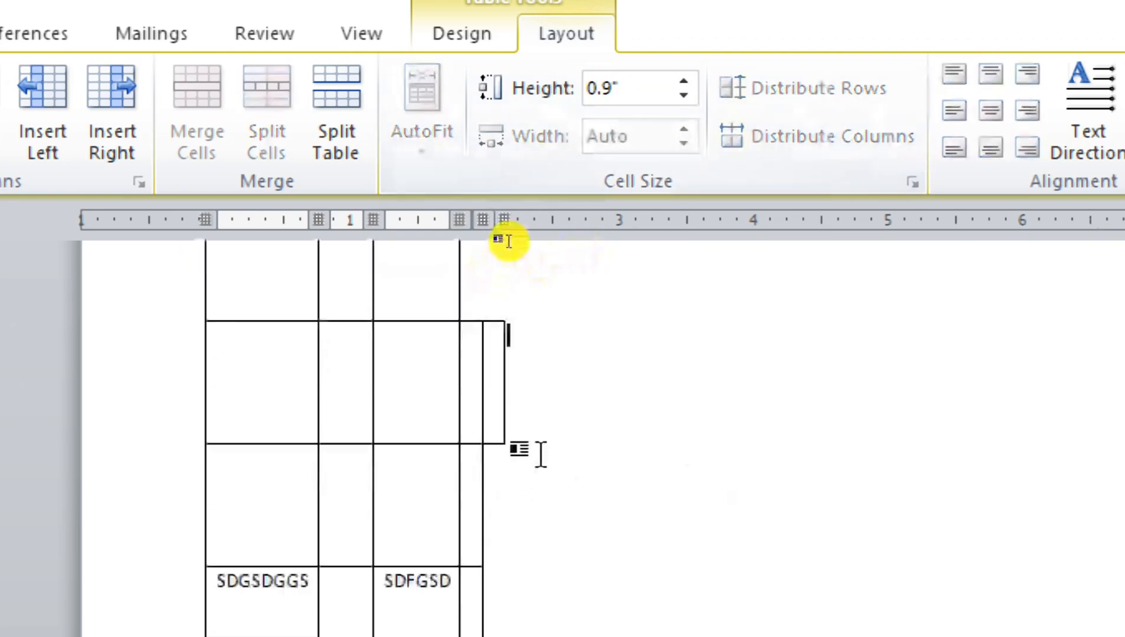
{"action": "scroll", "coordinate": [537, 453], "scroll_direction": "up", "scroll_amount": 3}
{"action": "left_click", "coordinate": [461, 601]}
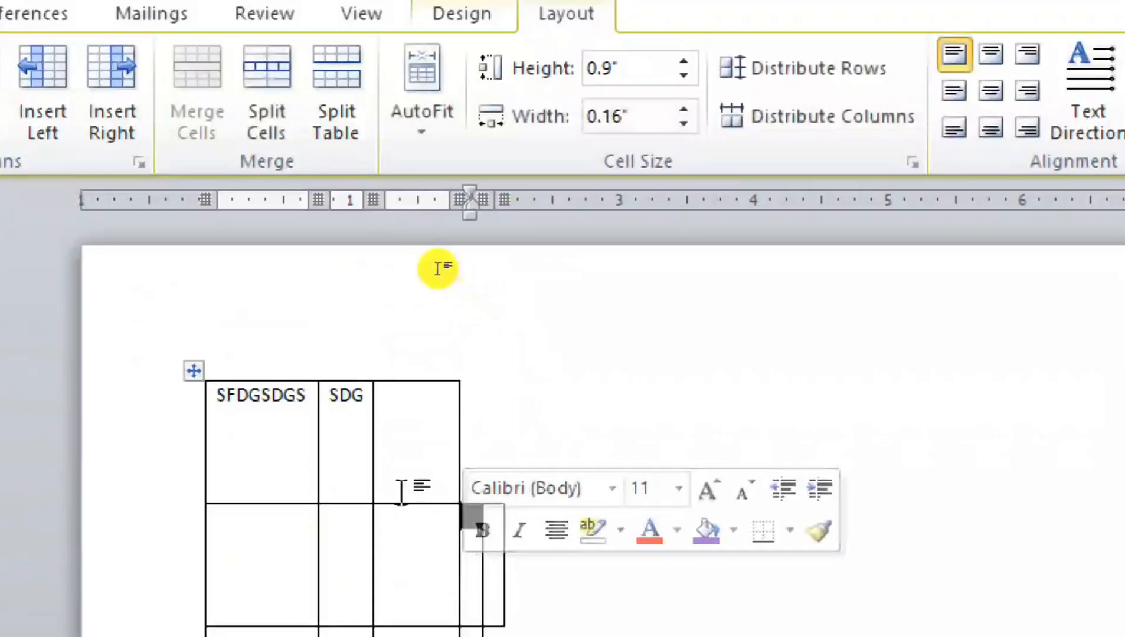
{"action": "left_click", "coordinate": [193, 370]}
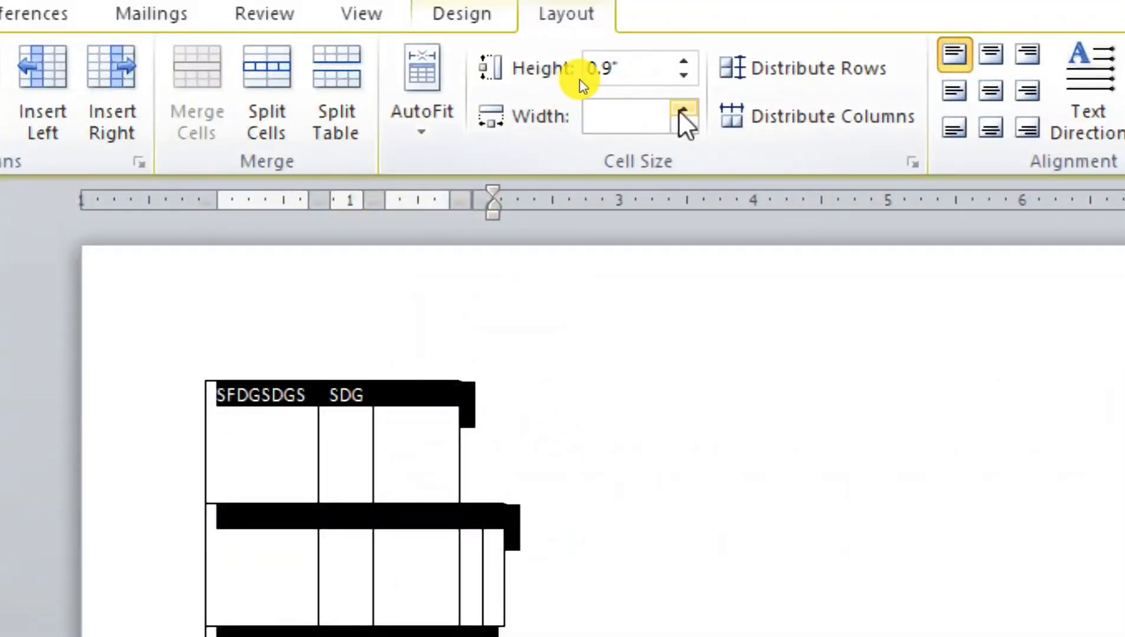
{"action": "left_click", "coordinate": [452, 374]}
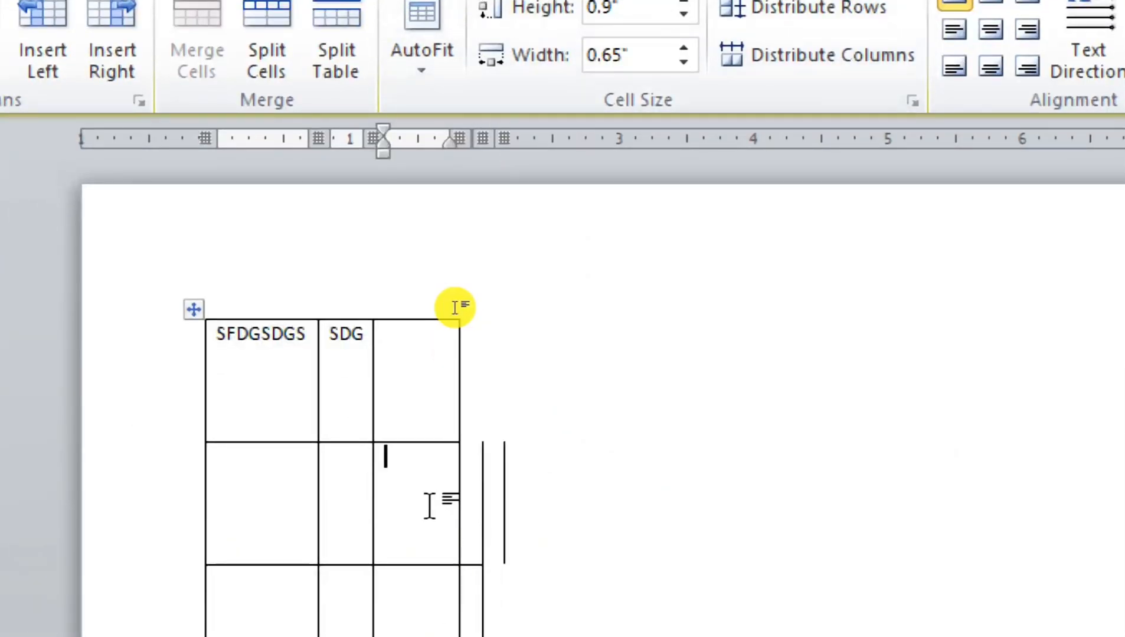
- Delete the existing table from the document and insert a new 4x4 table
{"action": "left_click", "coordinate": [194, 309]}
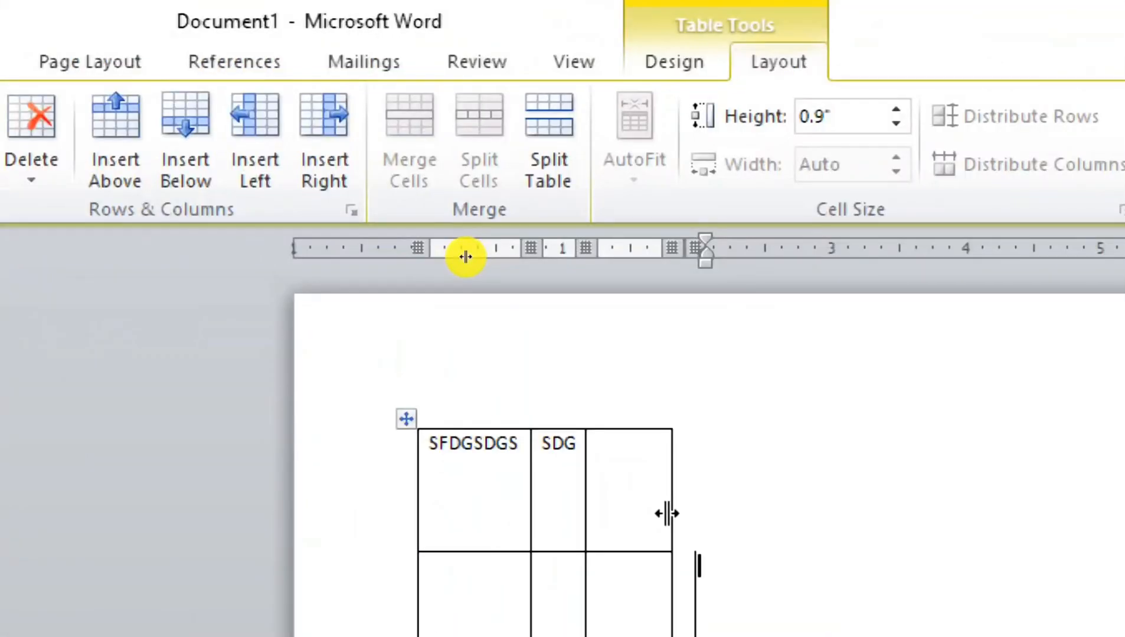
{"action": "key", "text": "ctrl+a"}
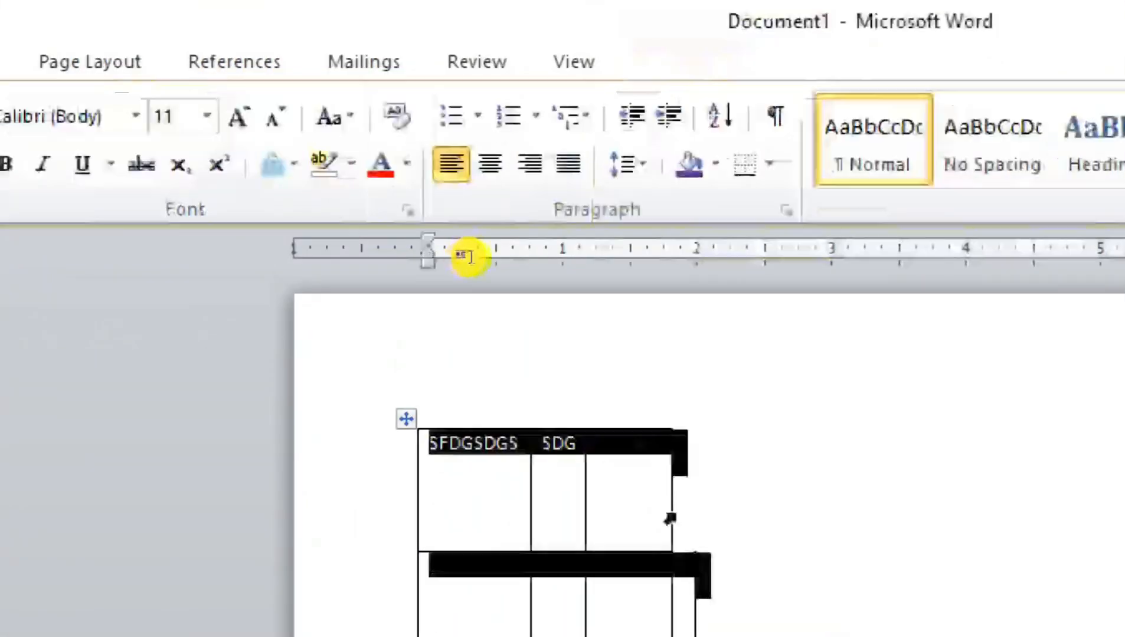
{"action": "key", "text": "Delete"}
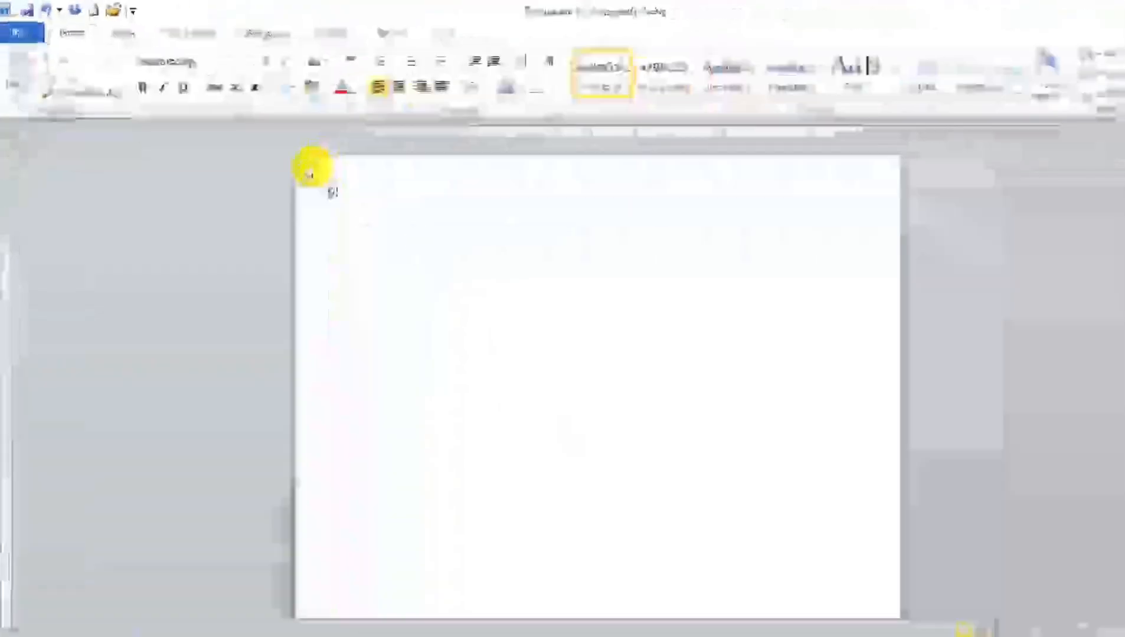
{"action": "left_click", "coordinate": [124, 33]}
{"action": "left_click", "coordinate": [136, 80]}
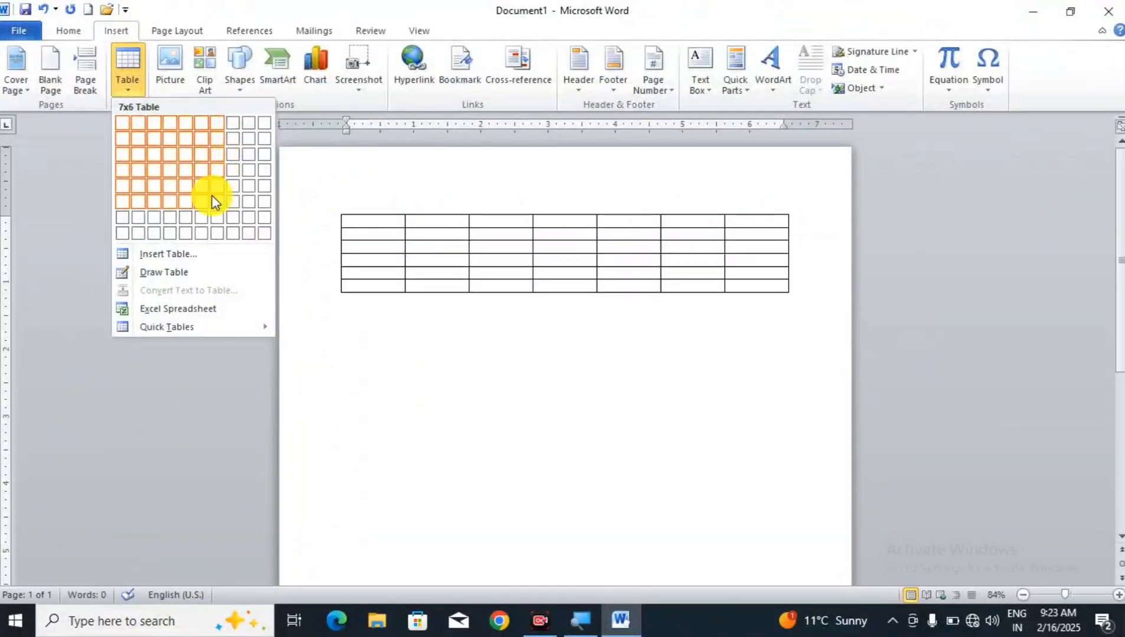
{"action": "left_click", "coordinate": [175, 176]}
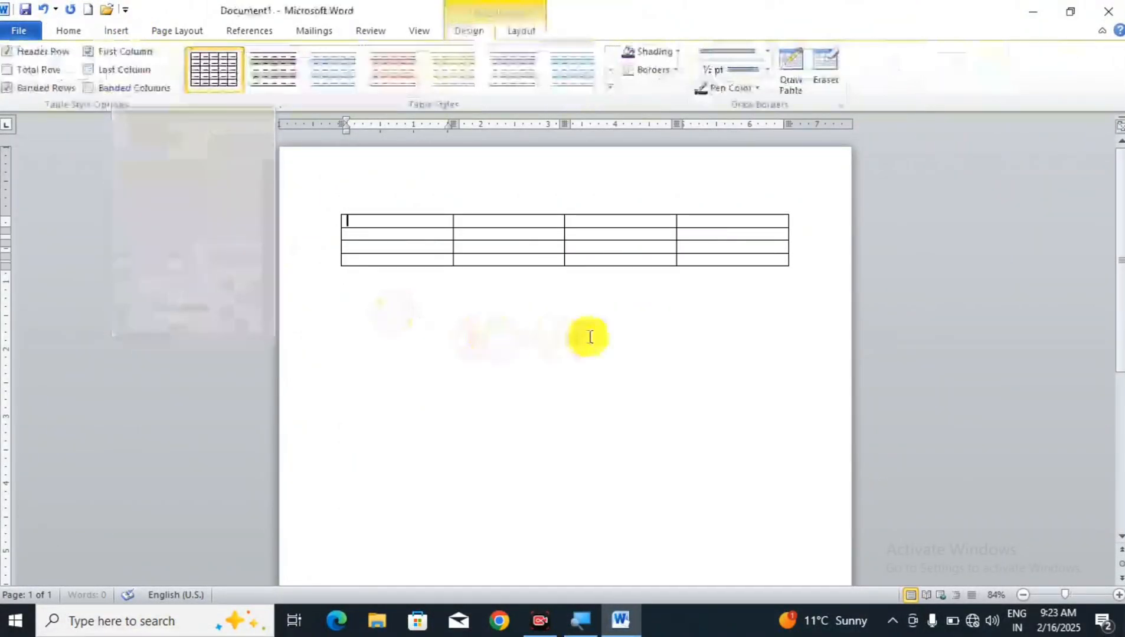
- Select the whole new table and widen its columns to 1.8"
{"action": "left_click", "coordinate": [522, 30]}
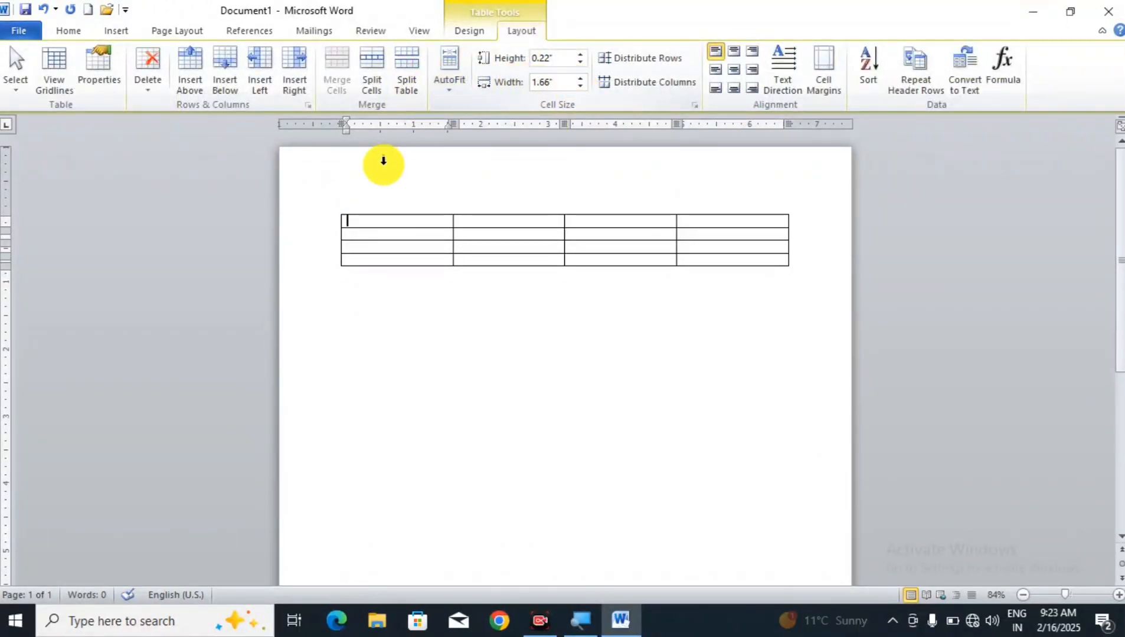
{"action": "left_click", "coordinate": [335, 211]}
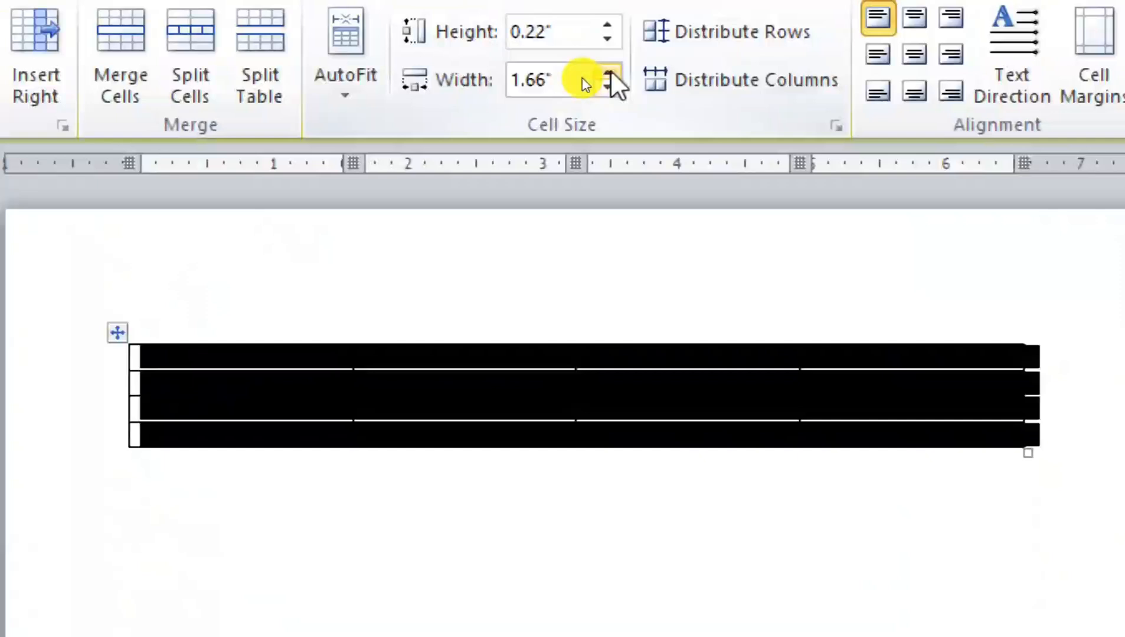
{"action": "left_click", "coordinate": [581, 78]}
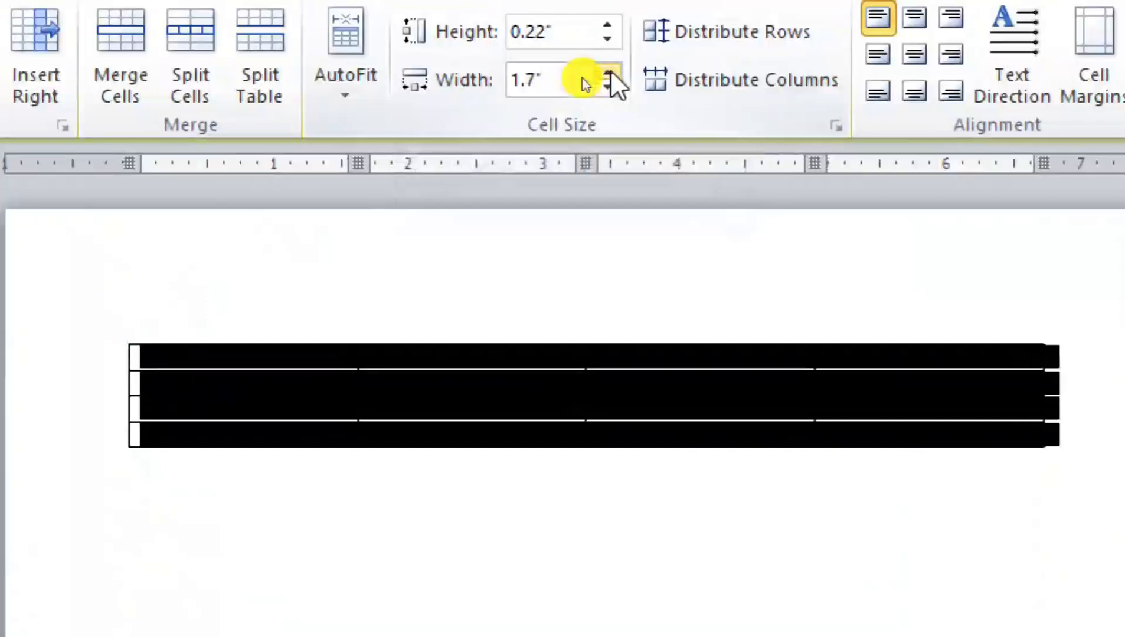
{"action": "left_click", "coordinate": [581, 77]}
- Set the height of all the table's rows to 1"
{"action": "left_click", "coordinate": [608, 26]}
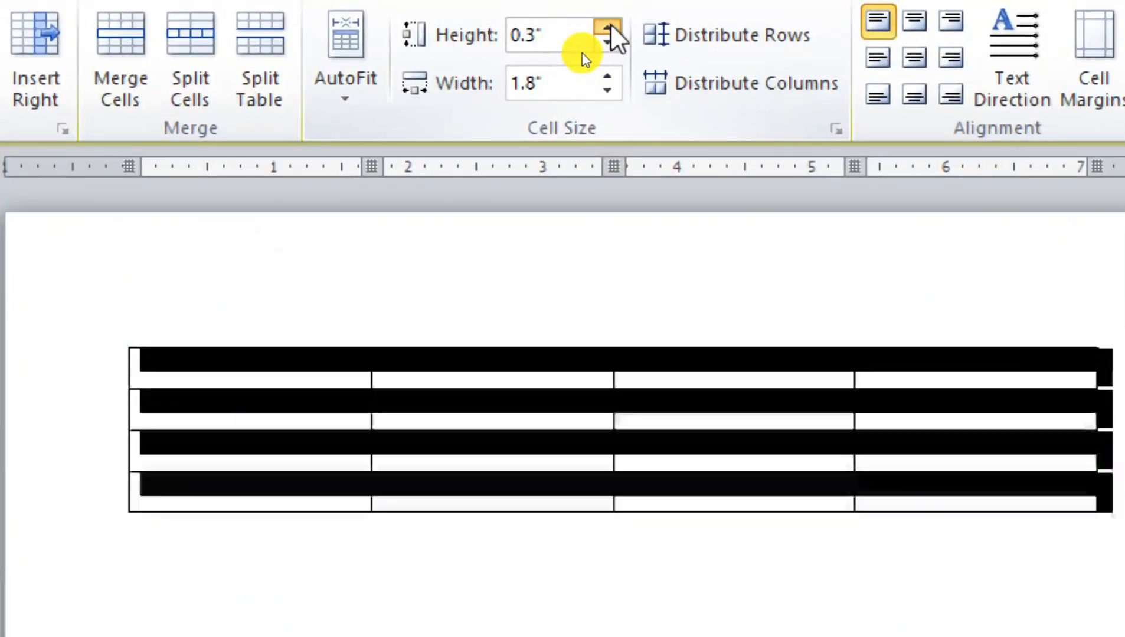
{"action": "left_click", "coordinate": [608, 26]}
{"action": "left_click", "coordinate": [608, 26]}
{"action": "left_click", "coordinate": [608, 26]}
{"action": "left_click", "coordinate": [608, 26]}
{"action": "left_click", "coordinate": [607, 25]}
{"action": "left_click", "coordinate": [608, 25]}
{"action": "left_click", "coordinate": [608, 26]}
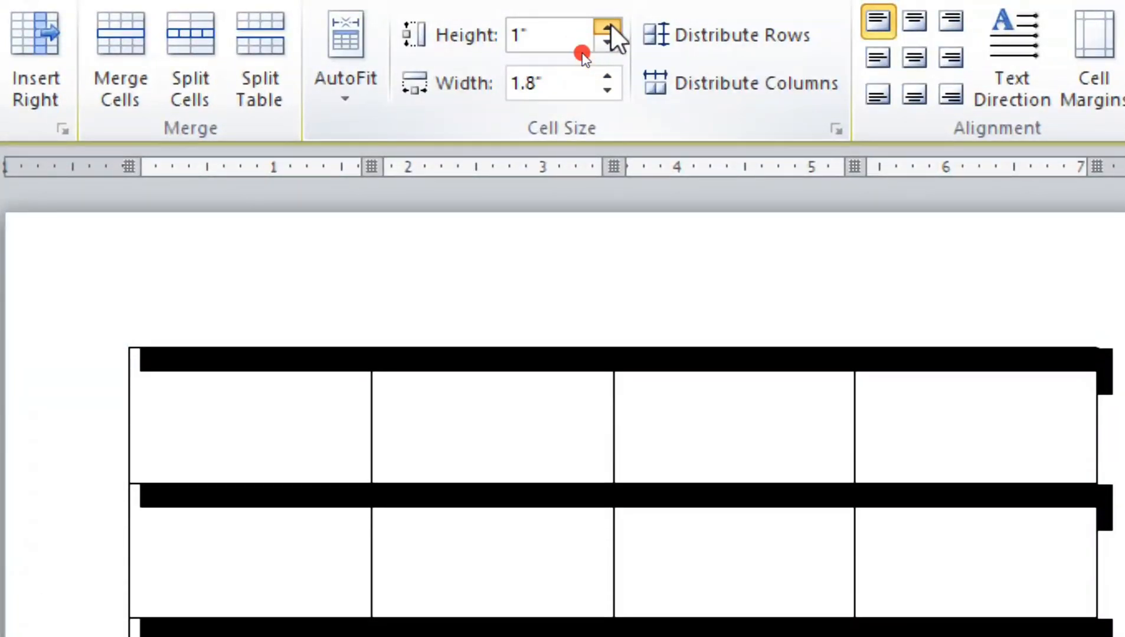
- Set the width of all the table's columns to 1.5" and deselect the table
{"action": "left_click", "coordinate": [607, 92]}
{"action": "left_click", "coordinate": [607, 92]}
{"action": "left_click", "coordinate": [607, 92]}
{"action": "left_click", "coordinate": [607, 92]}
{"action": "left_click", "coordinate": [606, 92]}
{"action": "left_click", "coordinate": [606, 92]}
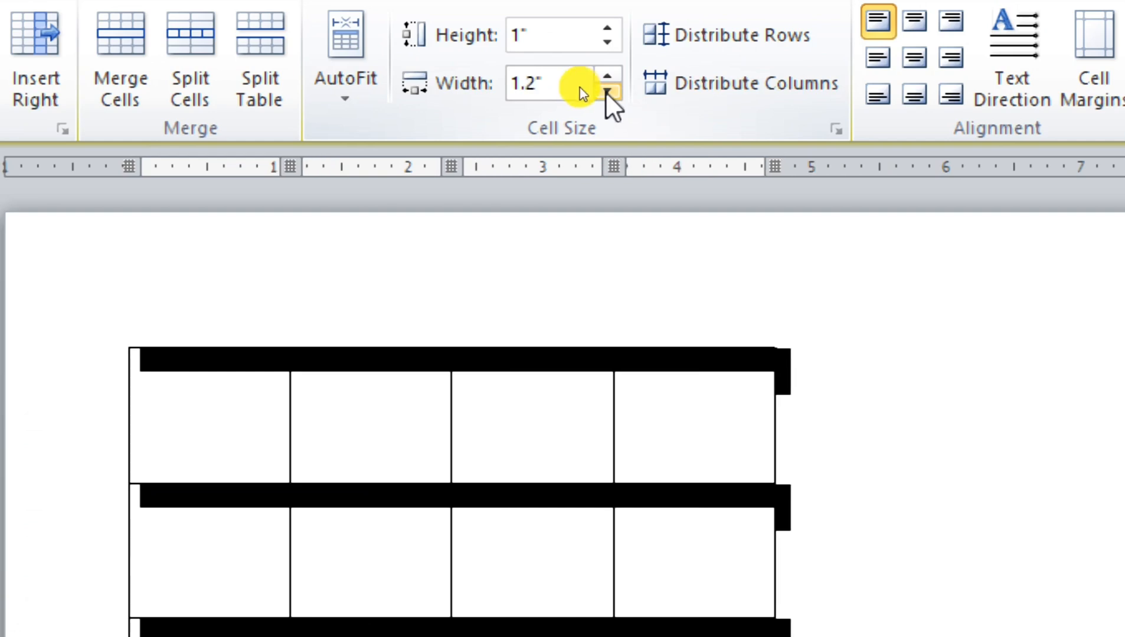
{"action": "left_click", "coordinate": [608, 77]}
{"action": "left_click", "coordinate": [608, 76]}
{"action": "left_click", "coordinate": [607, 76]}
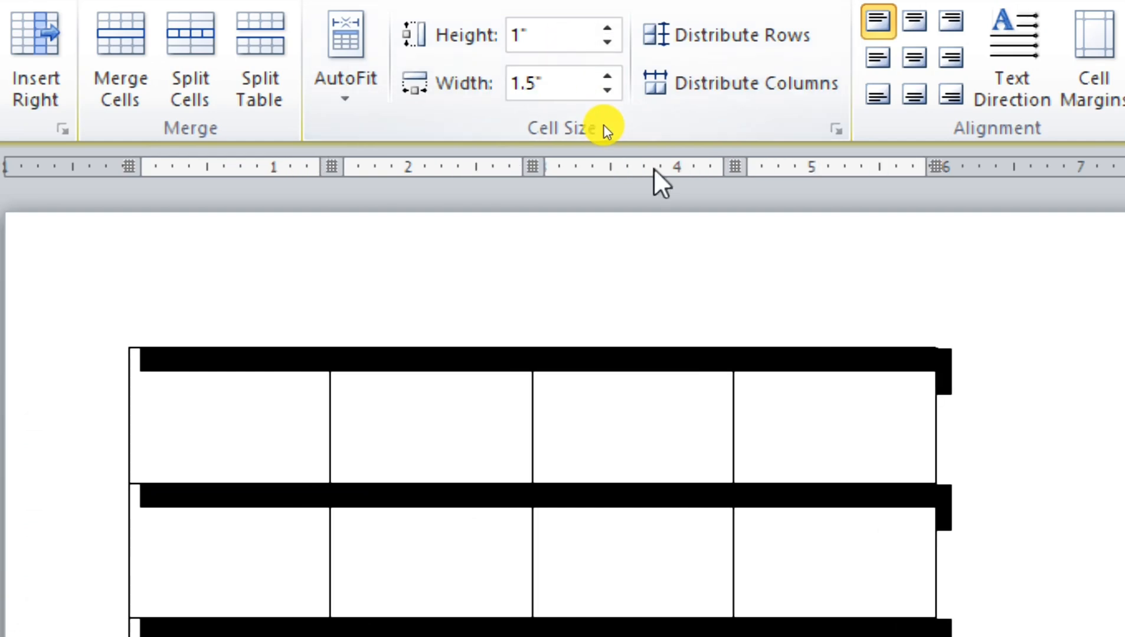
{"action": "left_click", "coordinate": [841, 459]}
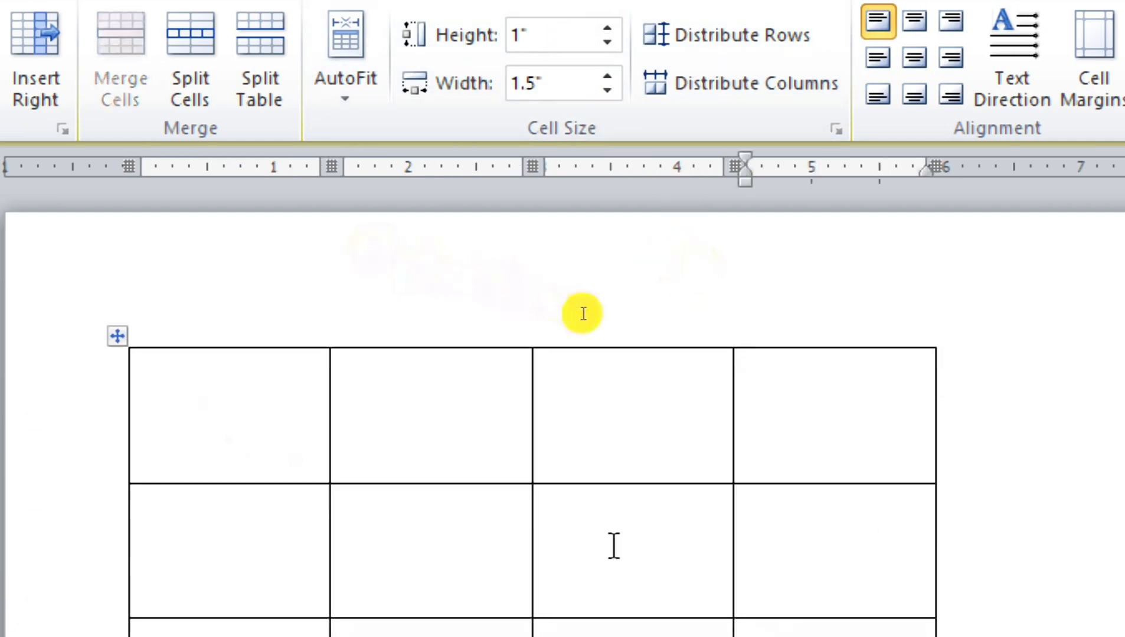
- Enter SDFGSDGDGSD in the table's first cell and select that text
{"action": "scroll", "coordinate": [613, 545], "scroll_direction": "down", "scroll_amount": 1}
{"action": "scroll", "coordinate": [604, 281], "scroll_direction": "down", "scroll_amount": 1}
{"action": "scroll", "coordinate": [603, 273], "scroll_direction": "up", "scroll_amount": 3}
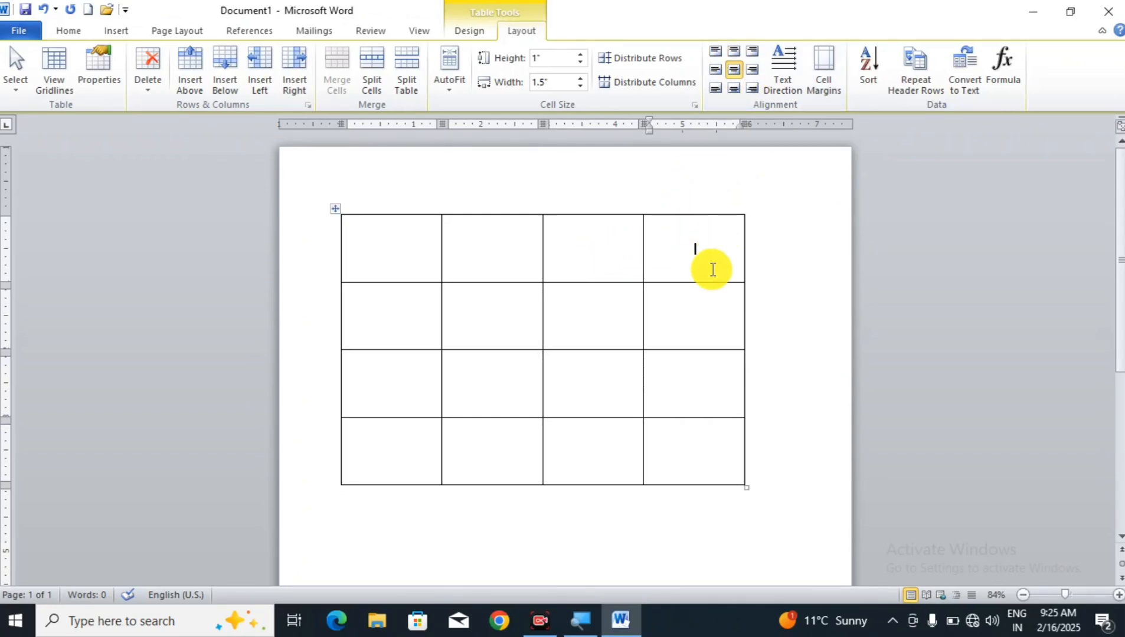
{"action": "type", "text": "SDFGSDGDGSD"}
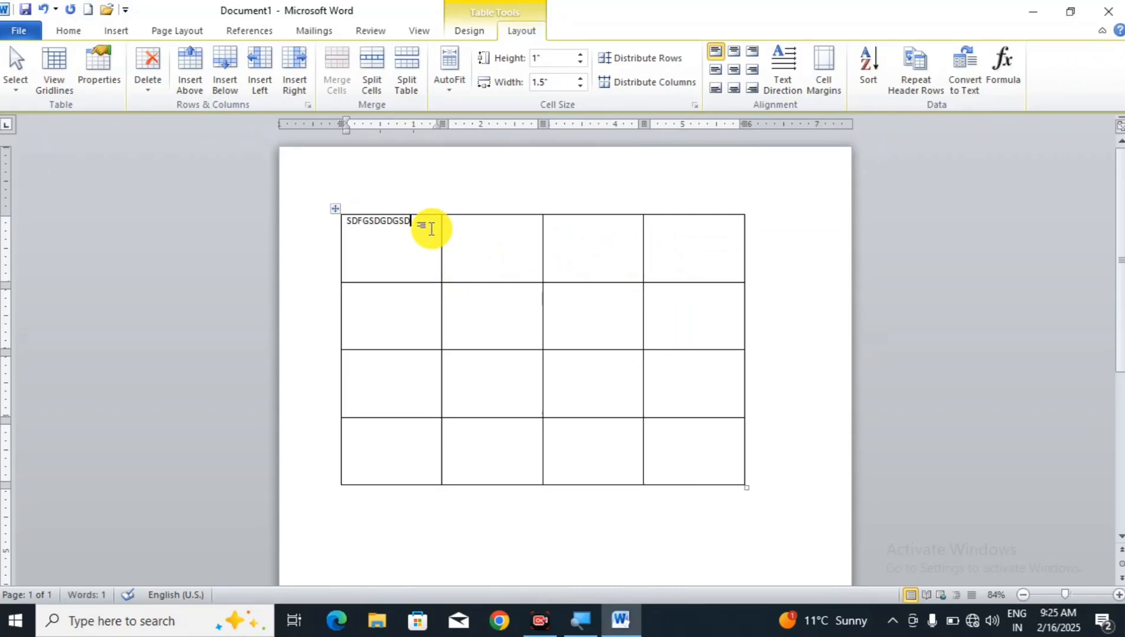
{"action": "left_click_drag", "start_coordinate": [431, 229], "coordinate": [344, 226]}
{"action": "left_click", "coordinate": [399, 242]}
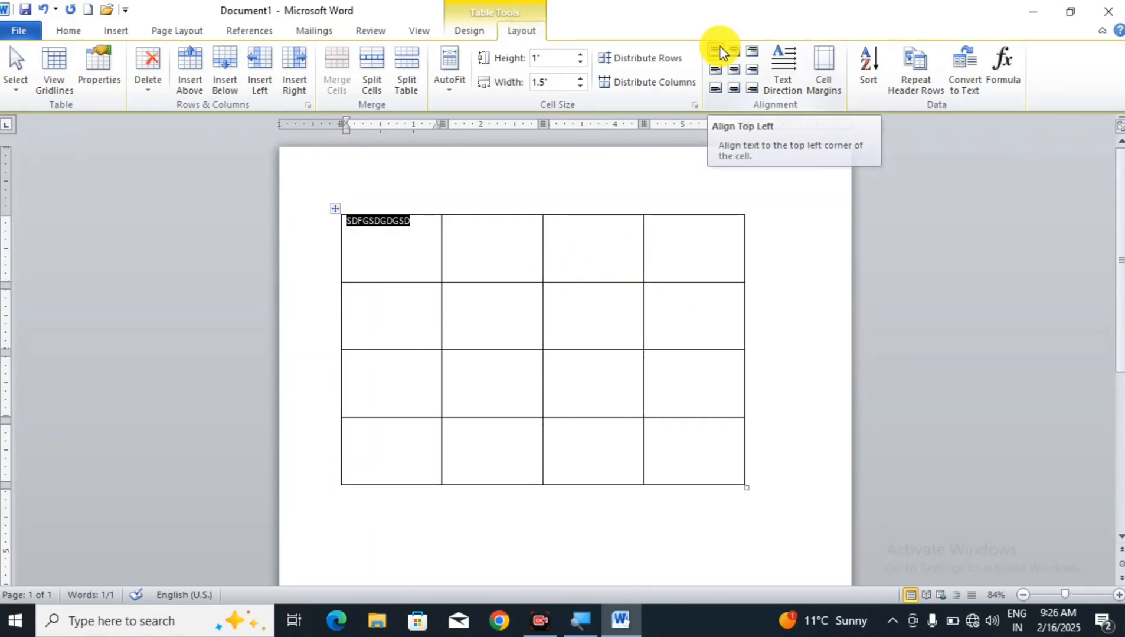
- Try the top-left alignment on the first cell's text and set it to top center
{"action": "left_click", "coordinate": [720, 54]}
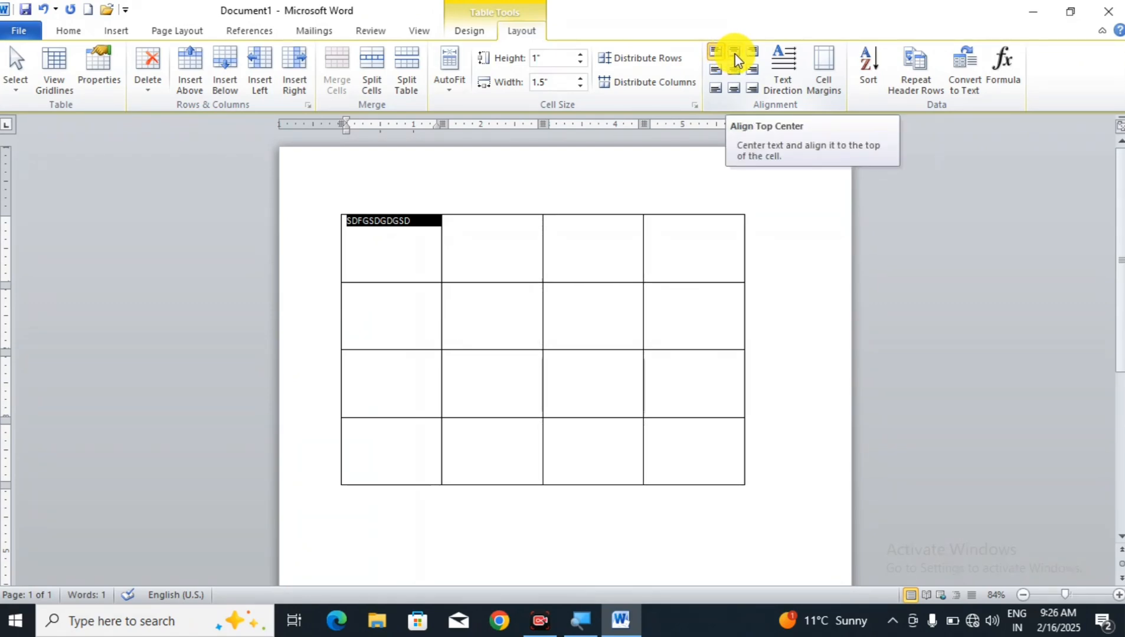
{"action": "left_click", "coordinate": [735, 59]}
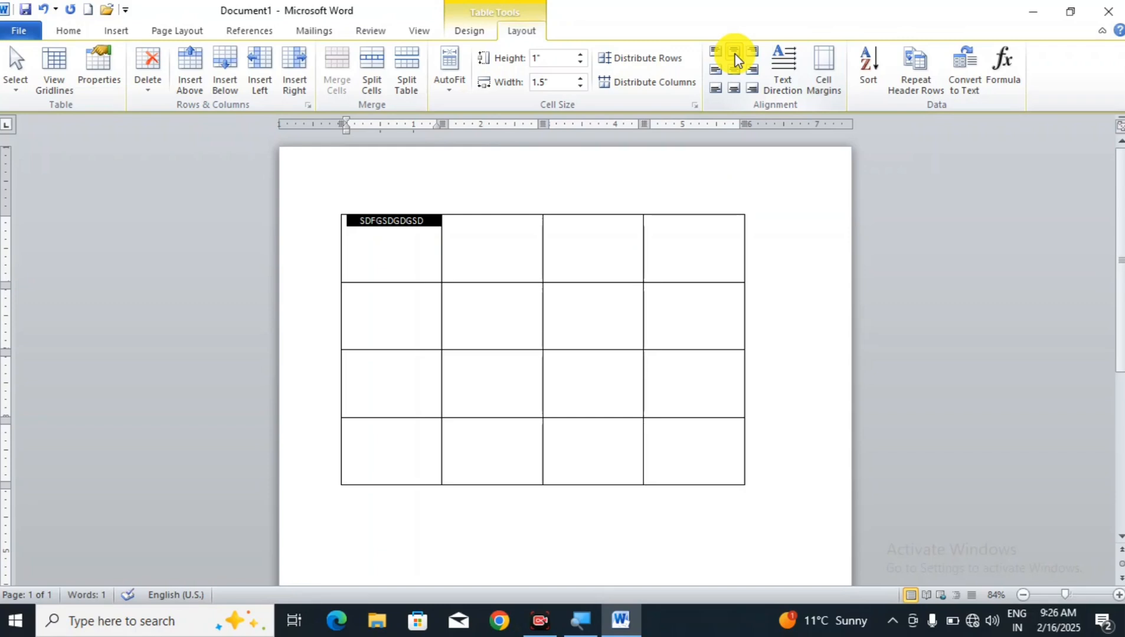
{"action": "left_click", "coordinate": [477, 231]}
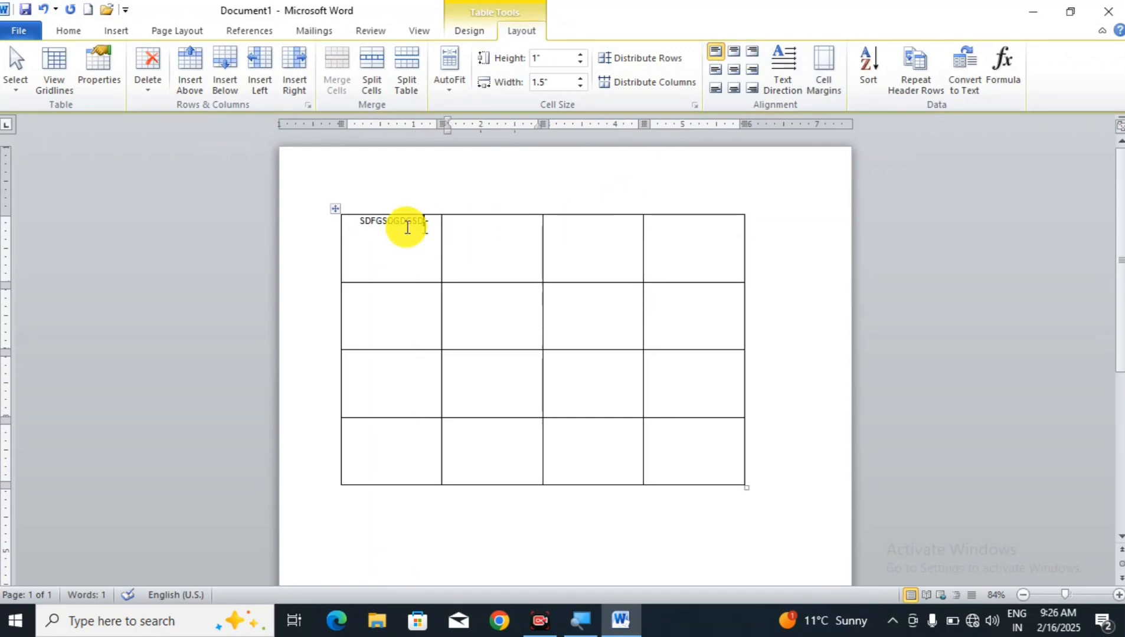
- Replace the first cell's text with SFDFGDS and enlarge its font by several sizes
{"action": "left_click_drag", "start_coordinate": [407, 228], "coordinate": [364, 226]}
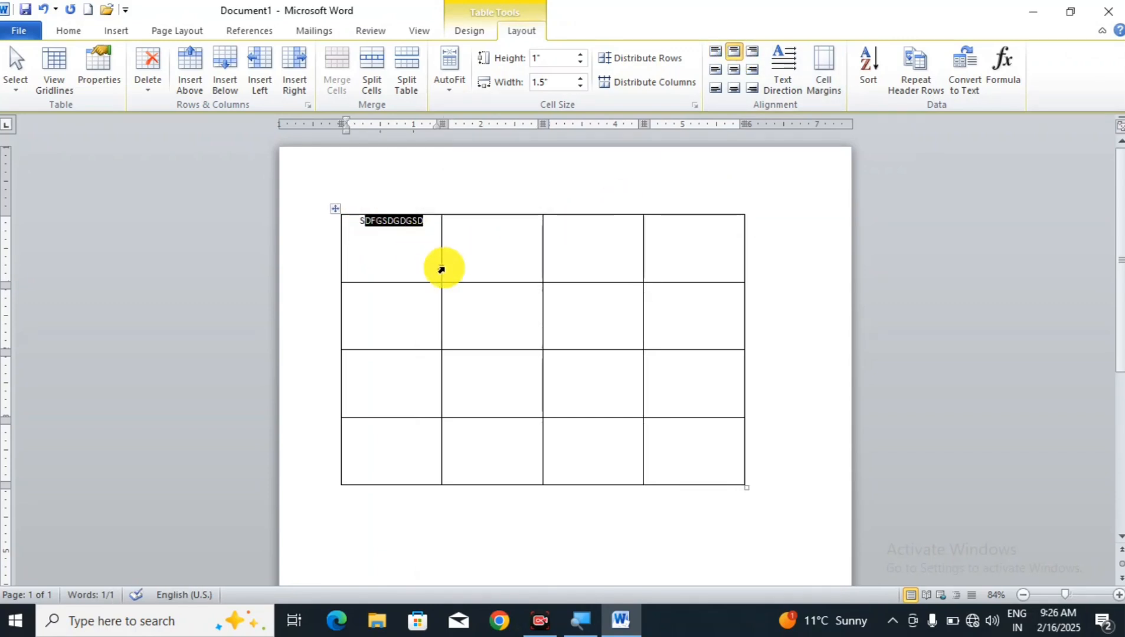
{"action": "type", "text": "SFDFGDS"}
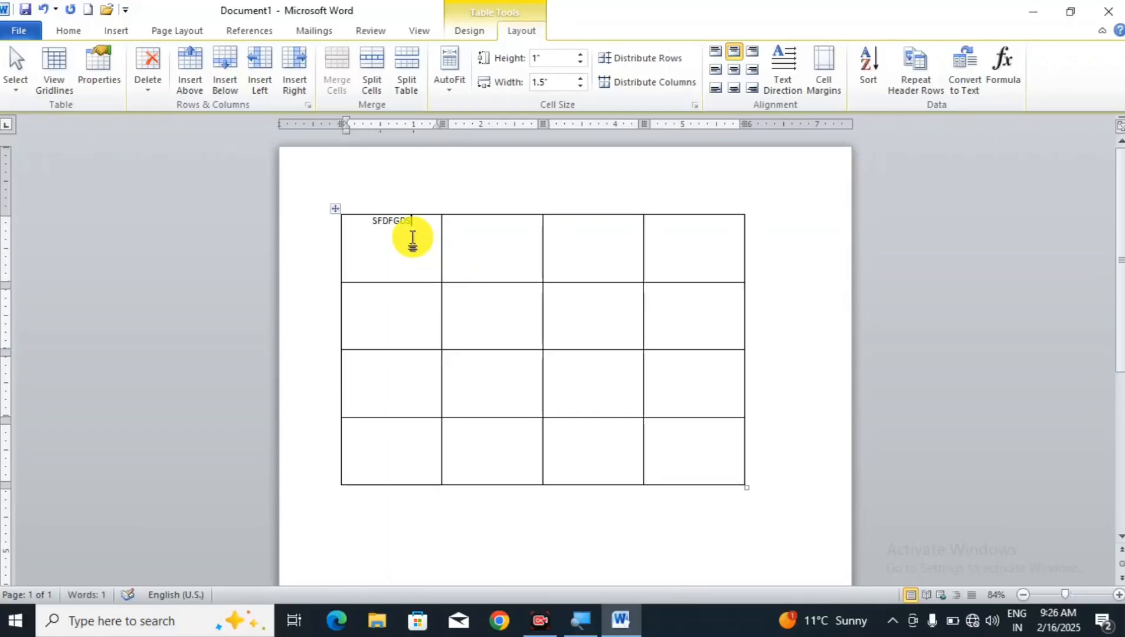
{"action": "left_click_drag", "start_coordinate": [408, 229], "coordinate": [349, 224]}
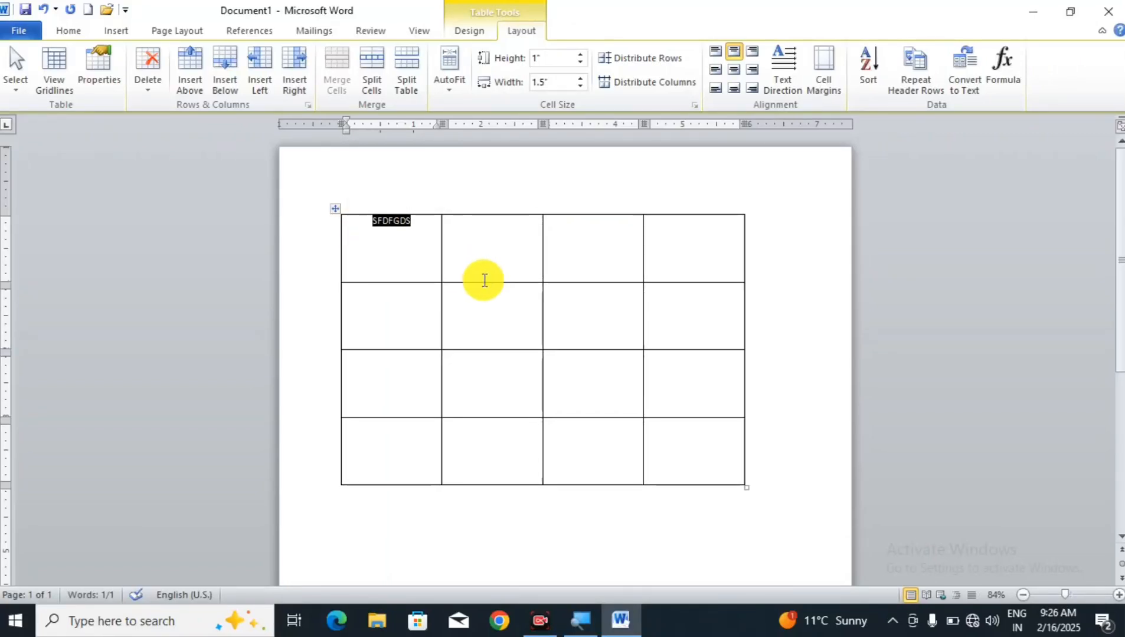
{"action": "key", "text": "super+space"}
{"action": "key", "text": "ctrl+shift+period"}
{"action": "key", "text": "ctrl+shift+period"}
{"action": "key", "text": "ctrl+shift+period"}
{"action": "key", "text": "ctrl+shift+period"}
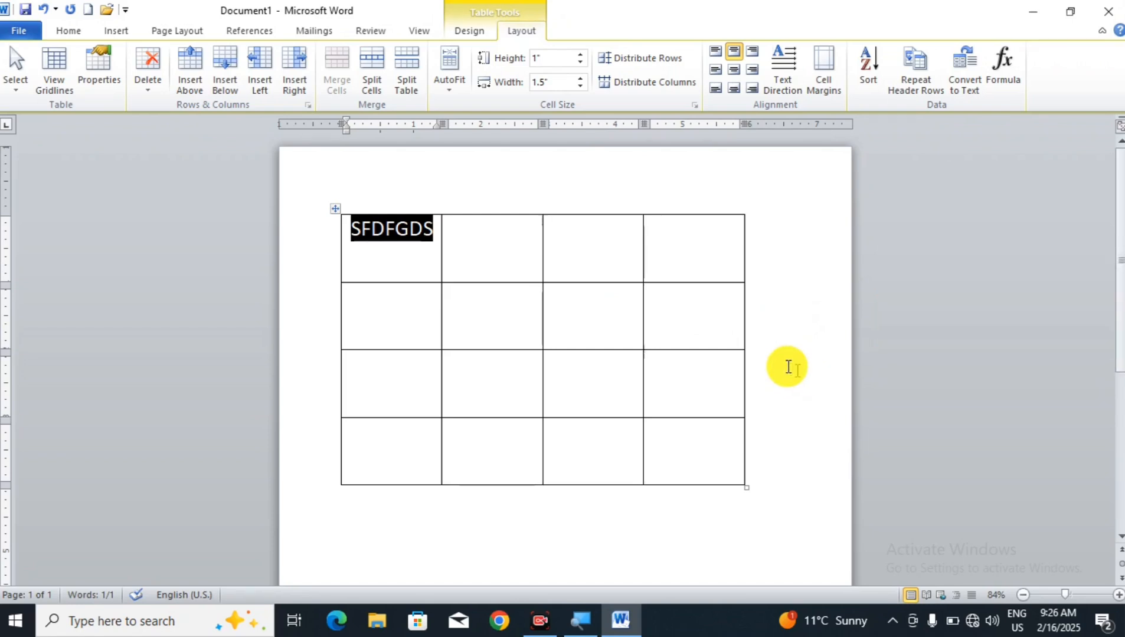
{"action": "left_click", "coordinate": [409, 253]}
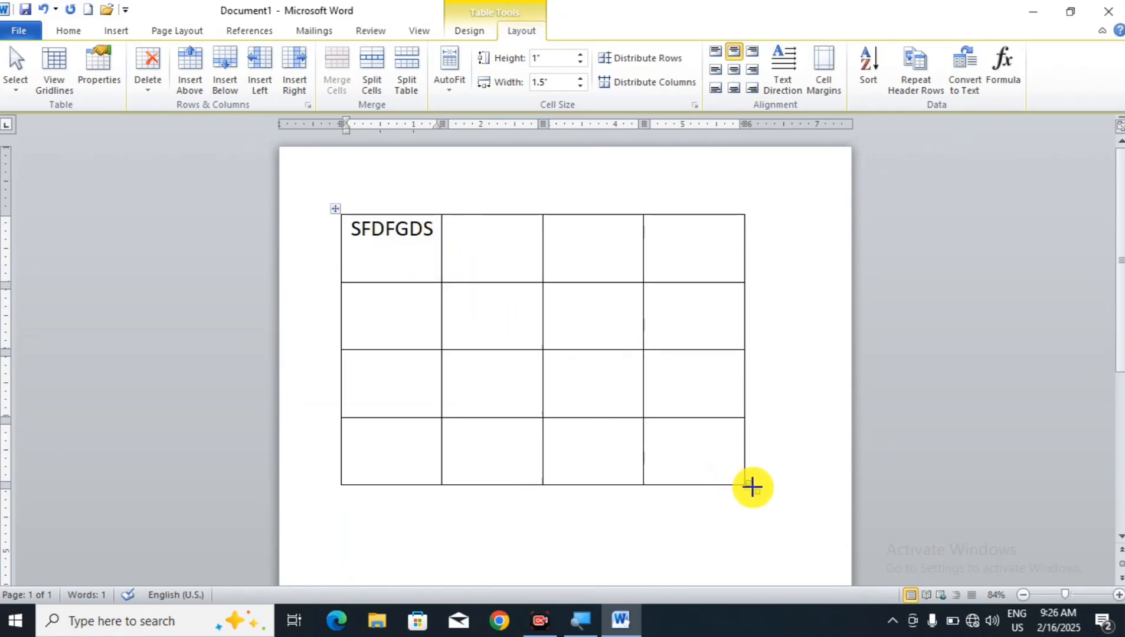
- Enlarge the table to cells about 1.22" high and 1.71" wide, and shorten the first cell's text to SFD
{"action": "left_click_drag", "start_coordinate": [751, 487], "coordinate": [803, 546]}
{"action": "left_click_drag", "start_coordinate": [434, 229], "coordinate": [375, 233]}
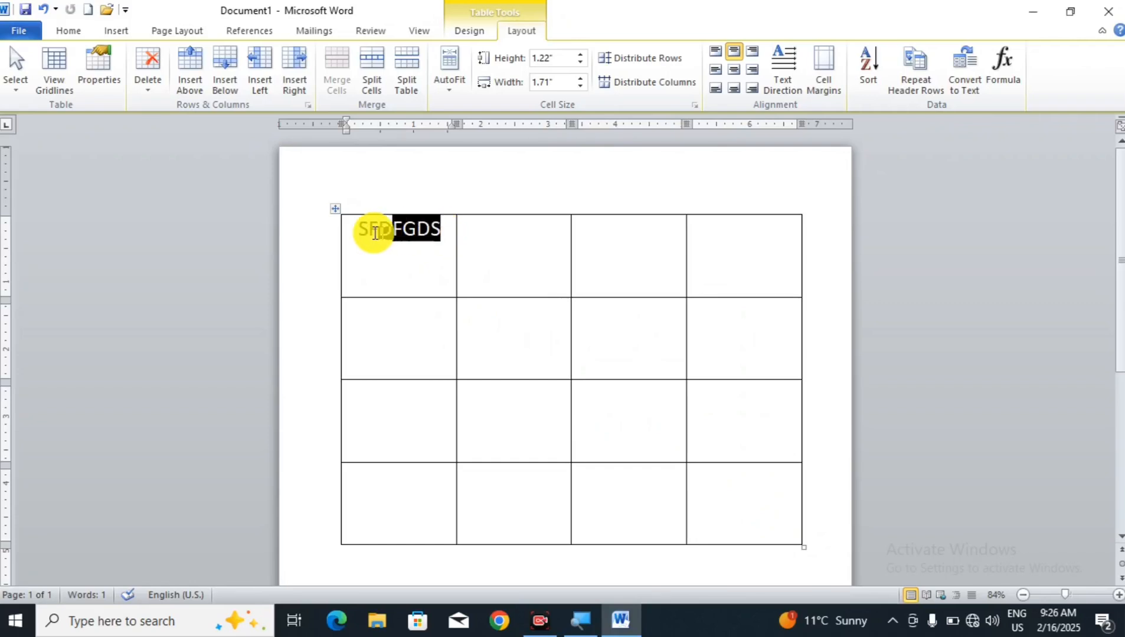
{"action": "left_click", "coordinate": [346, 231]}
{"action": "left_click", "coordinate": [418, 238]}
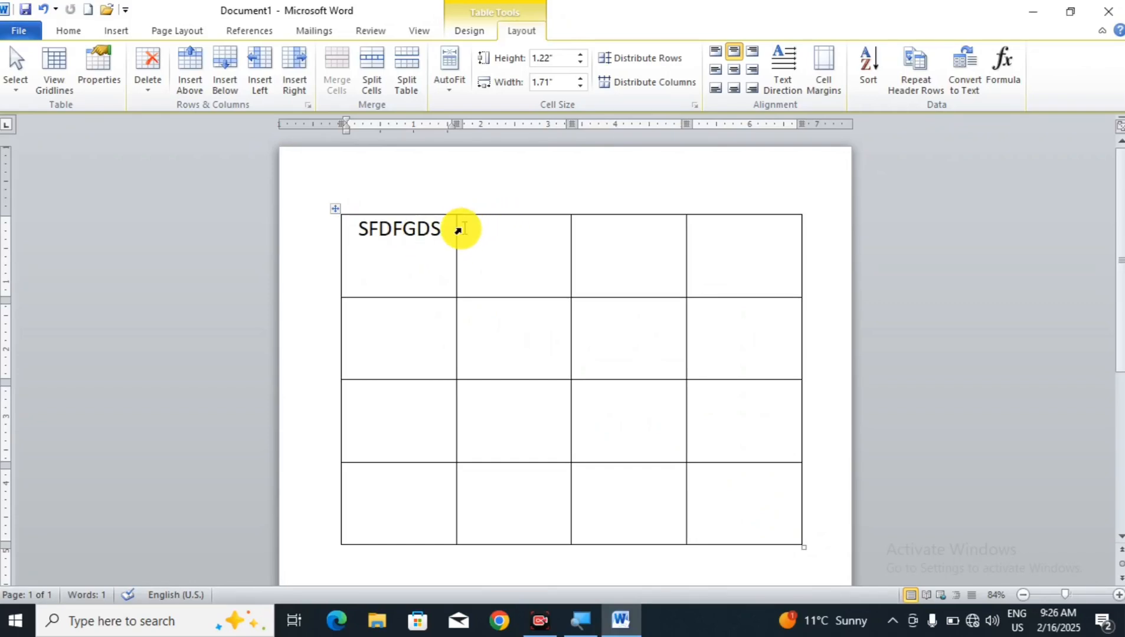
{"action": "left_click_drag", "start_coordinate": [459, 231], "coordinate": [427, 257]}
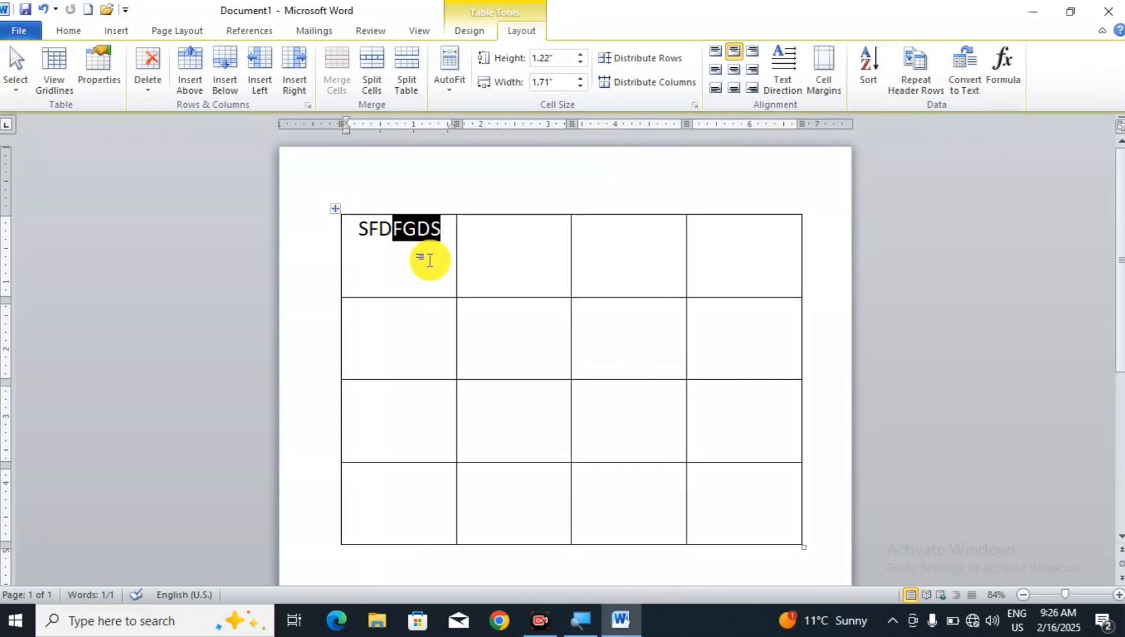
{"action": "key", "text": "BackSpace"}
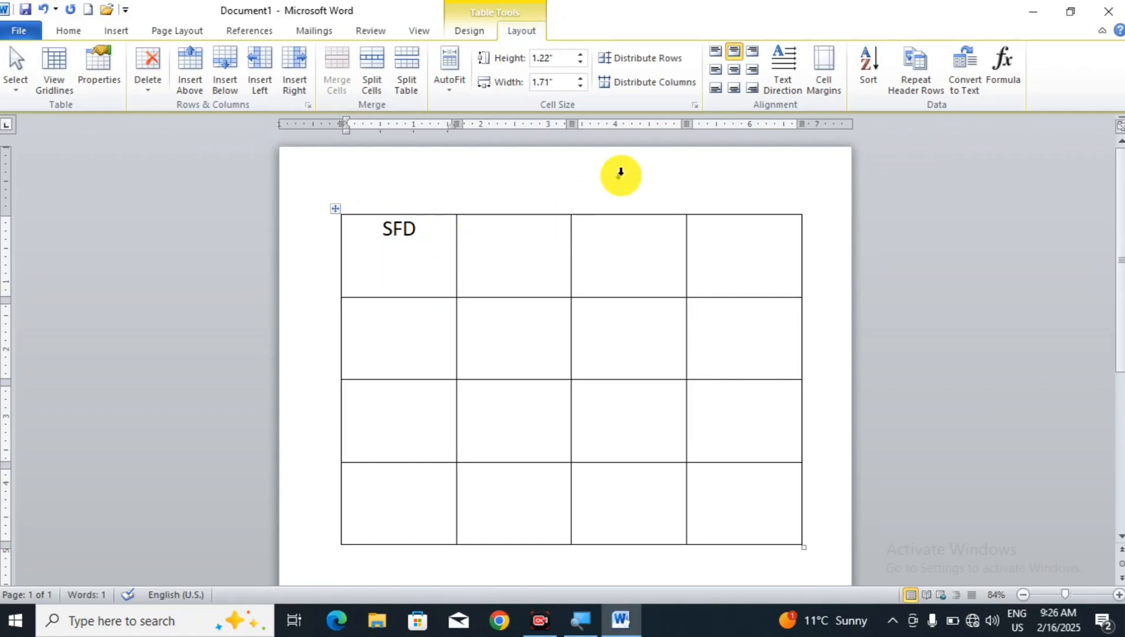
- Try top-right and center-left alignments on the SFD text, and center it horizontally and vertically in its cell
{"action": "left_click", "coordinate": [735, 61]}
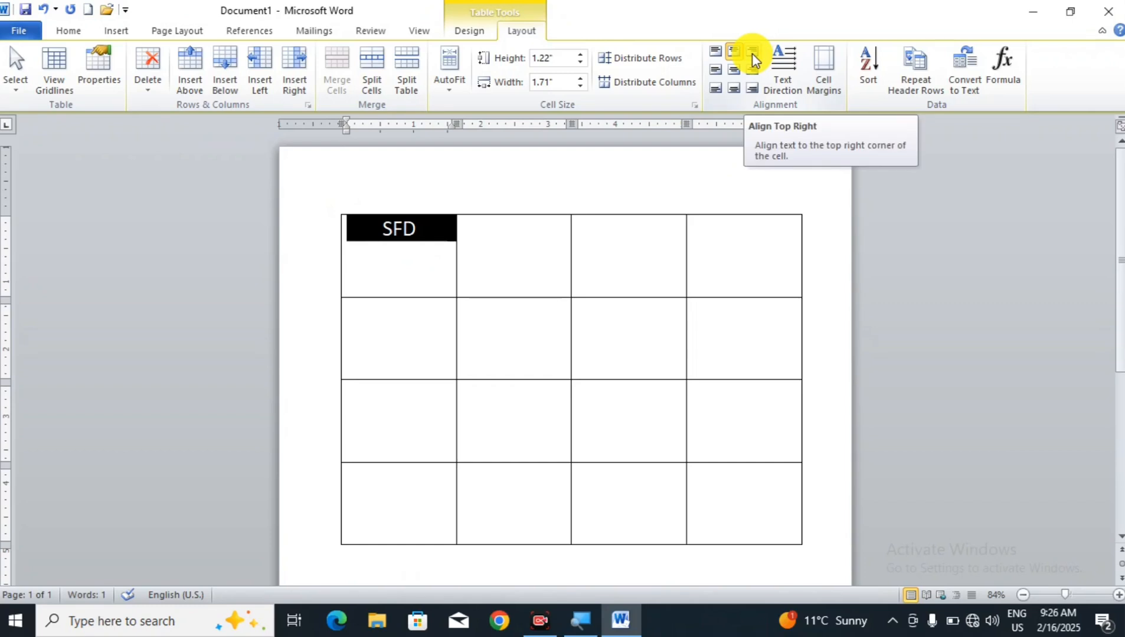
{"action": "left_click", "coordinate": [752, 52]}
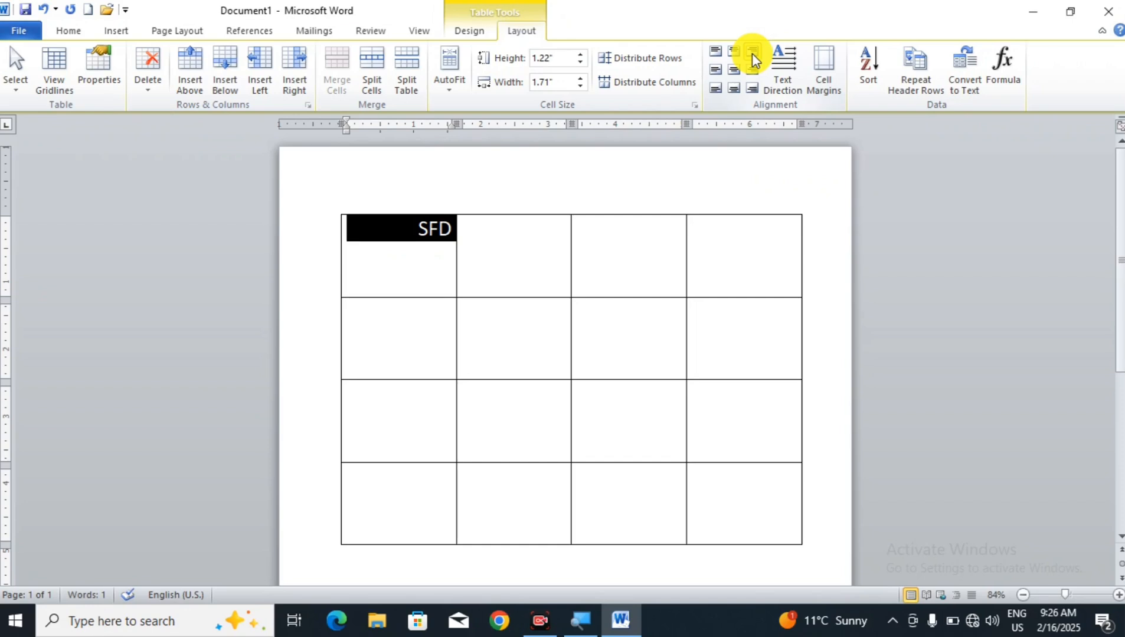
{"action": "left_click", "coordinate": [717, 70]}
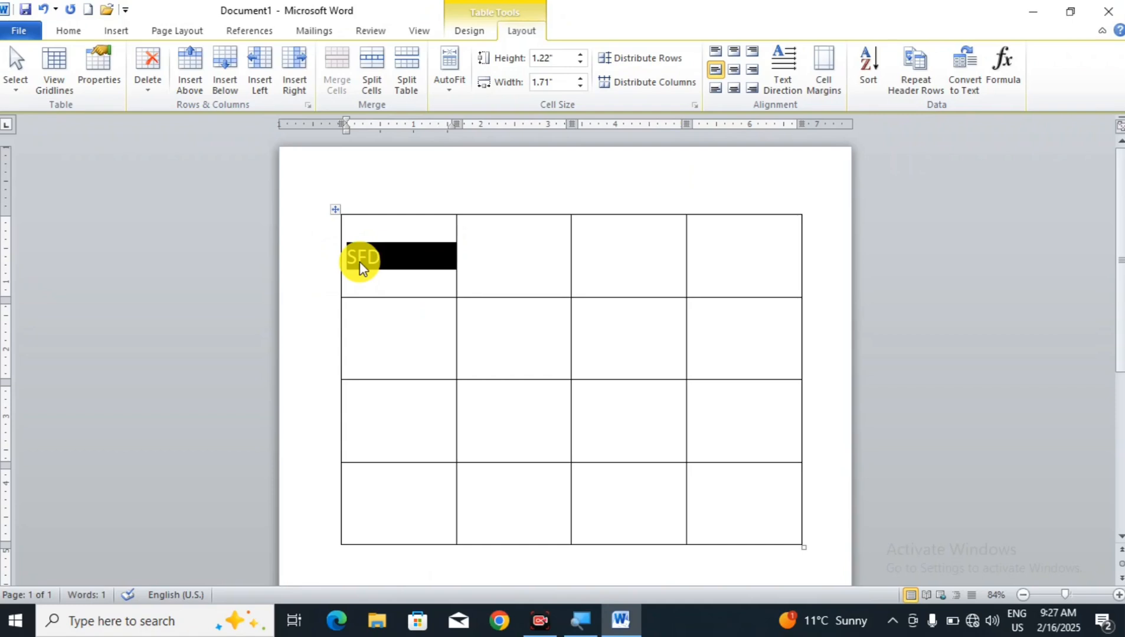
{"action": "left_click", "coordinate": [735, 71]}
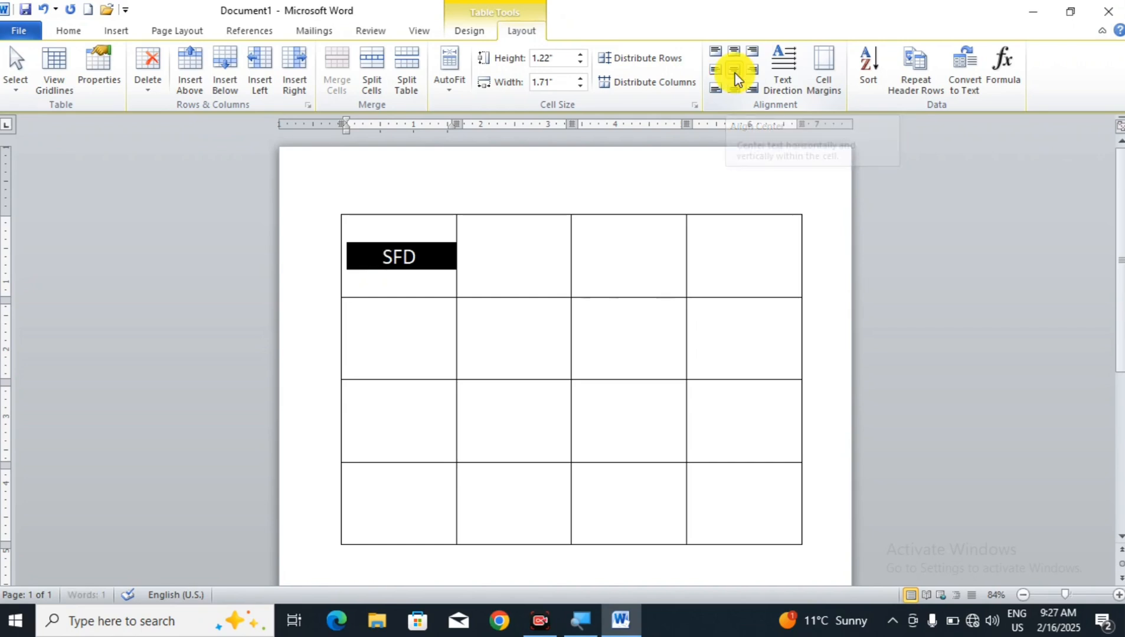
{"action": "left_click", "coordinate": [431, 257]}
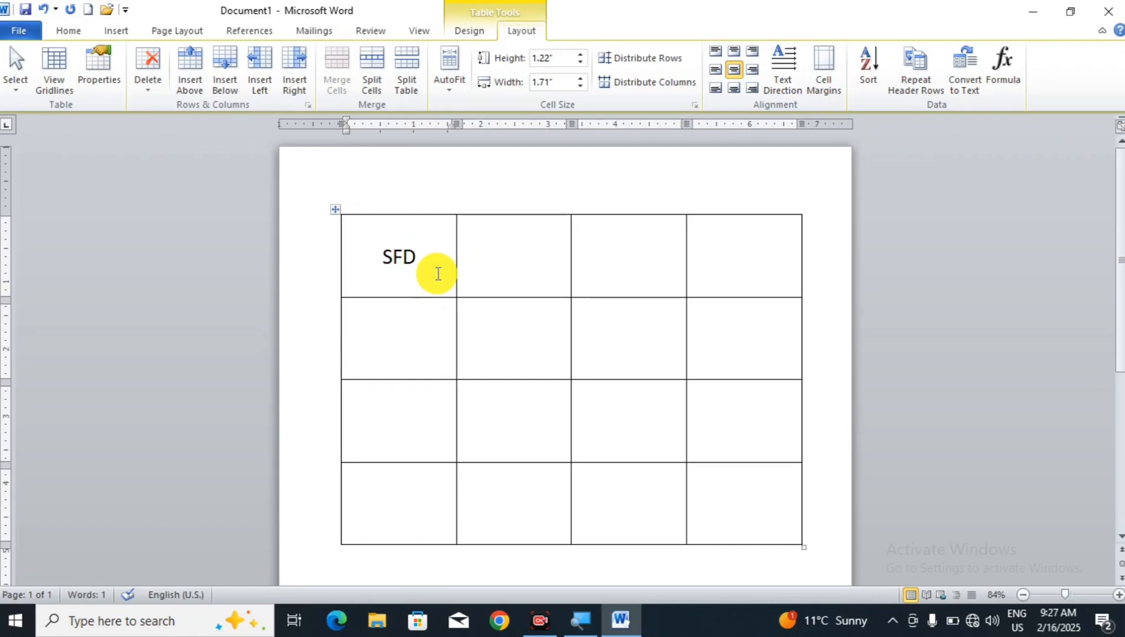
- Try center-right, bottom-left and bottom-center alignments on the SFD text, and set it to bottom right
{"action": "left_click_drag", "start_coordinate": [435, 260], "coordinate": [379, 253]}
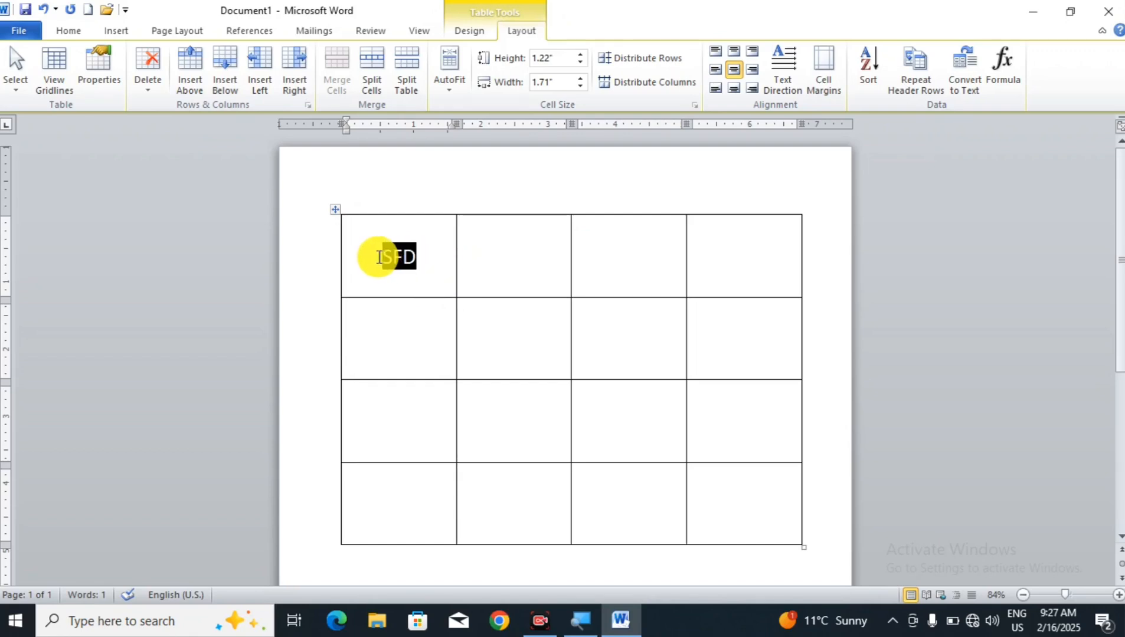
{"action": "left_click", "coordinate": [753, 77]}
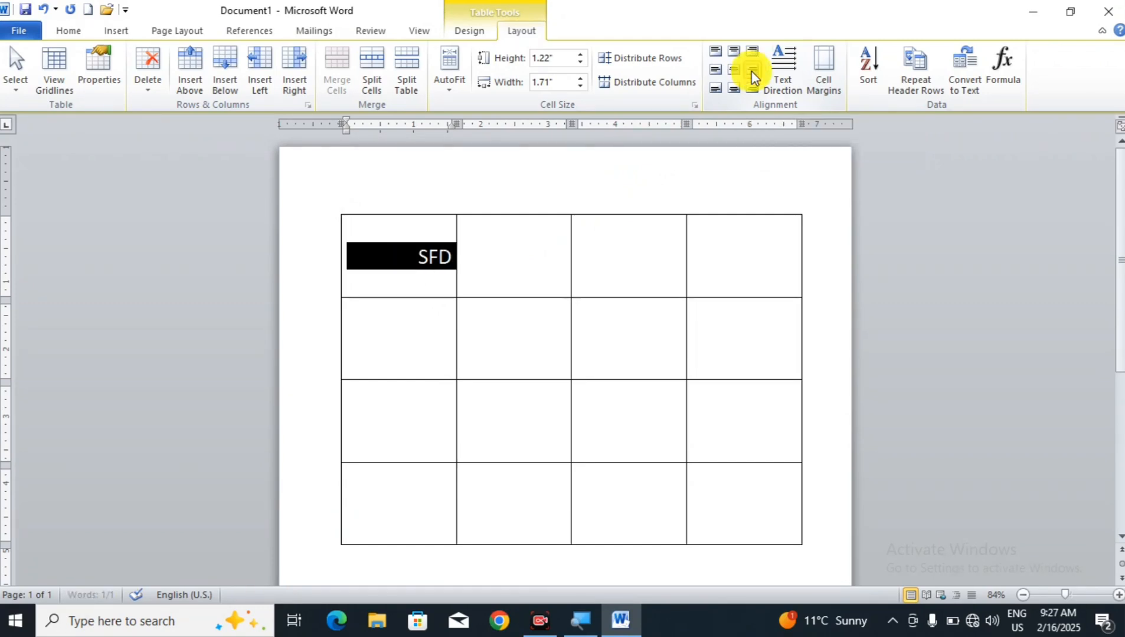
{"action": "left_click", "coordinate": [715, 93]}
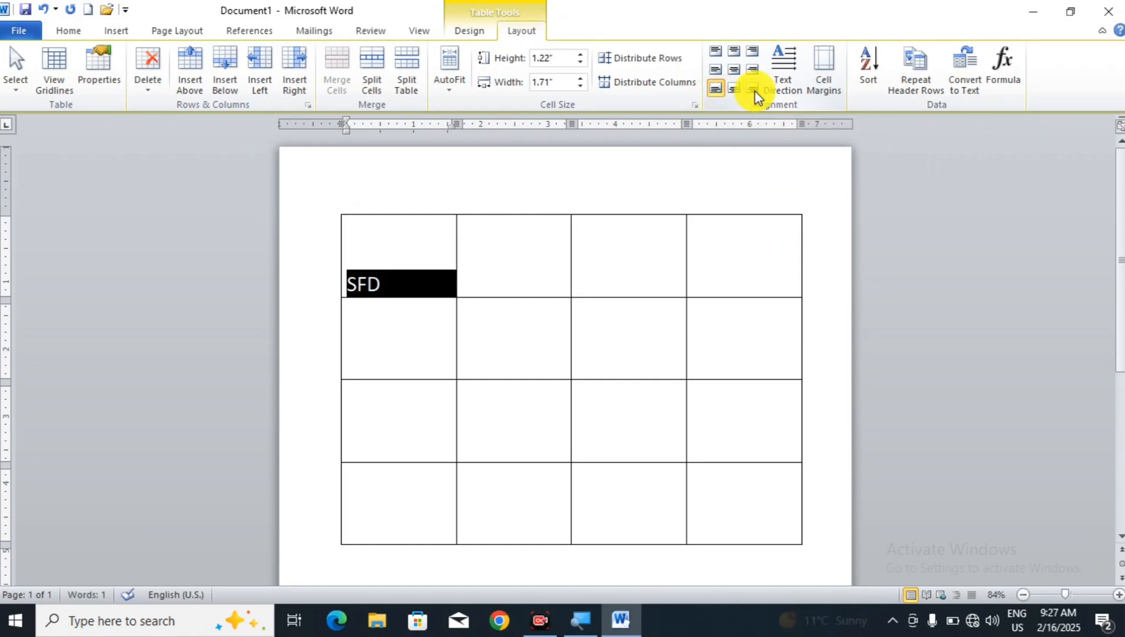
{"action": "left_click", "coordinate": [735, 89]}
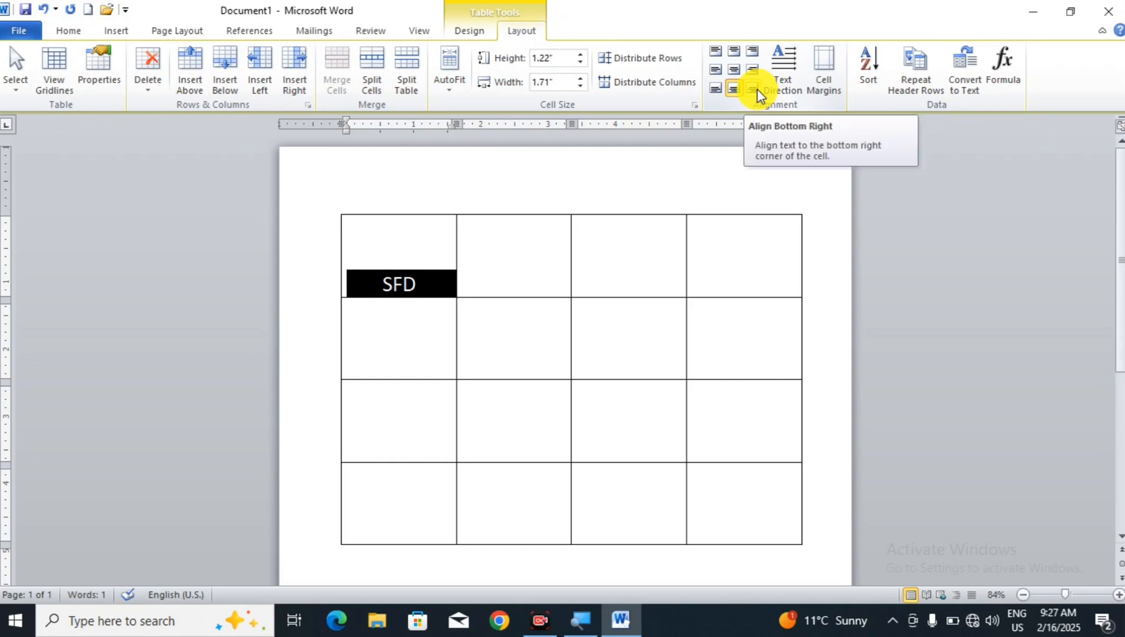
{"action": "left_click", "coordinate": [758, 94]}
{"action": "left_click", "coordinate": [453, 290]}
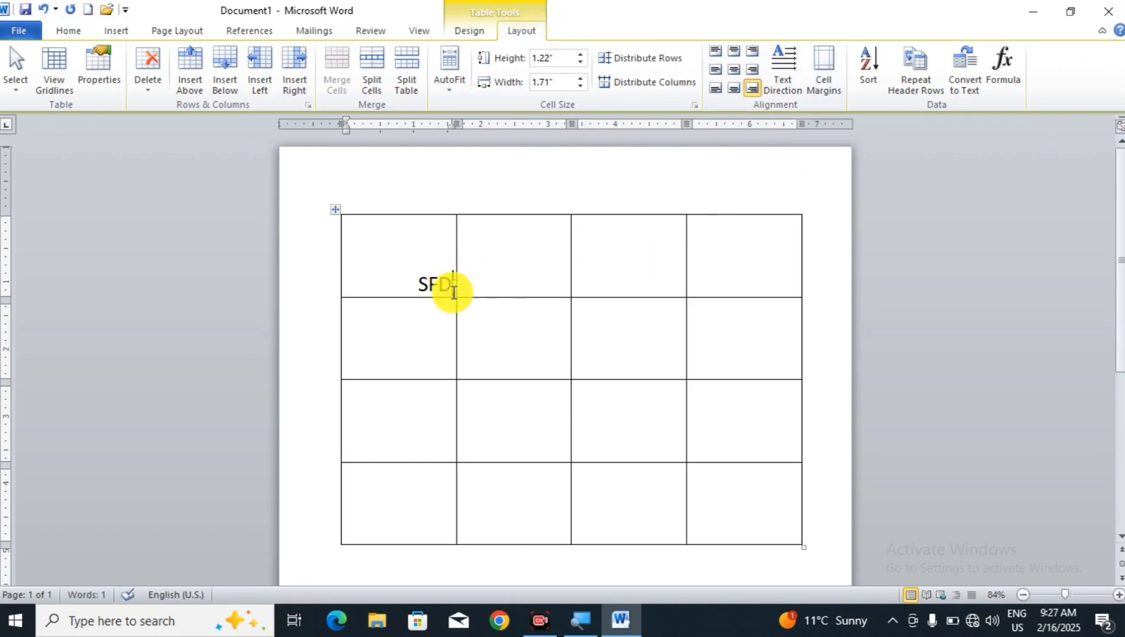
- Delete SFD from the first cell, set the cell's alignment to top left, and enter SB
{"action": "left_click_drag", "start_coordinate": [453, 291], "coordinate": [404, 278]}
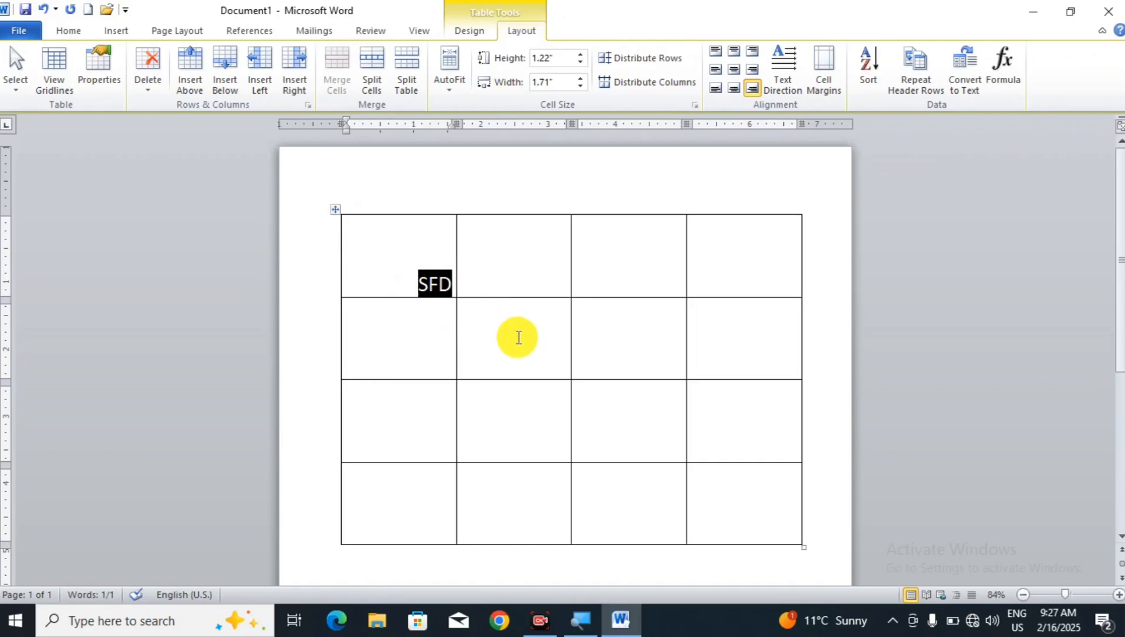
{"action": "key", "text": "Delete"}
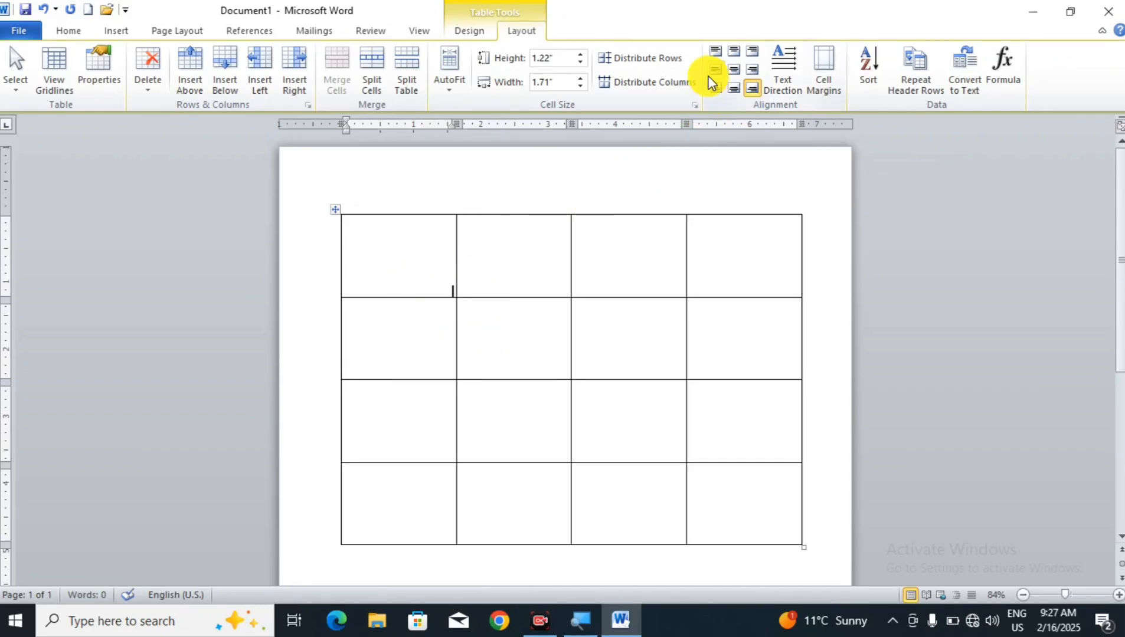
{"action": "left_click", "coordinate": [717, 49]}
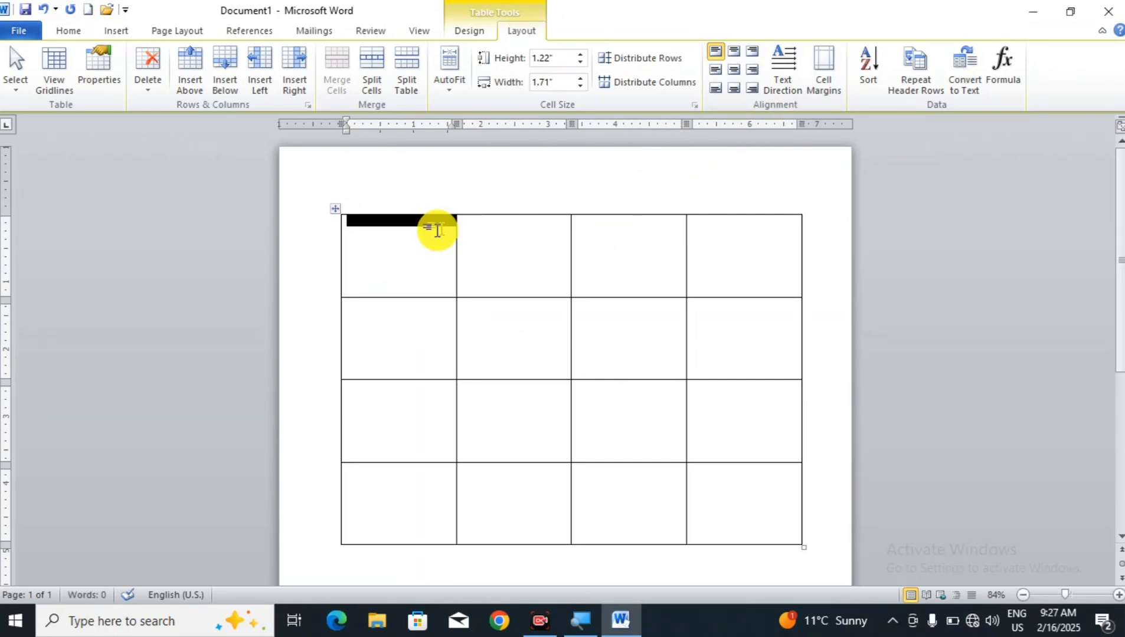
{"action": "left_click", "coordinate": [424, 273]}
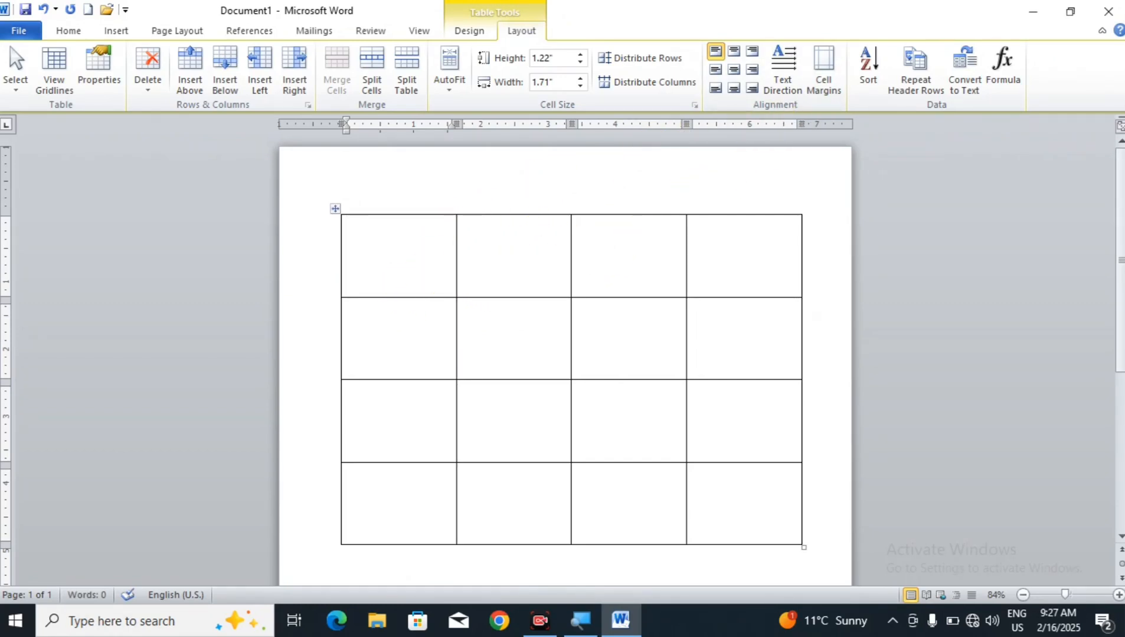
{"action": "type", "text": "SB"}
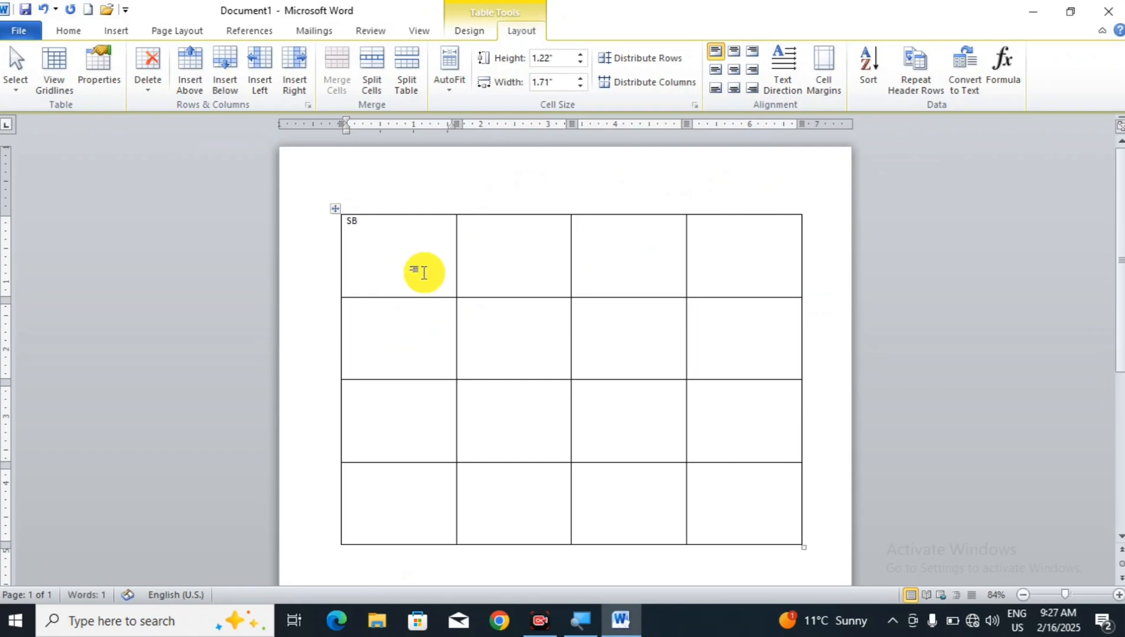
- Enlarge the font of the SB text by several sizes until it fills the first cell's height
{"action": "left_click_drag", "start_coordinate": [420, 271], "coordinate": [341, 244]}
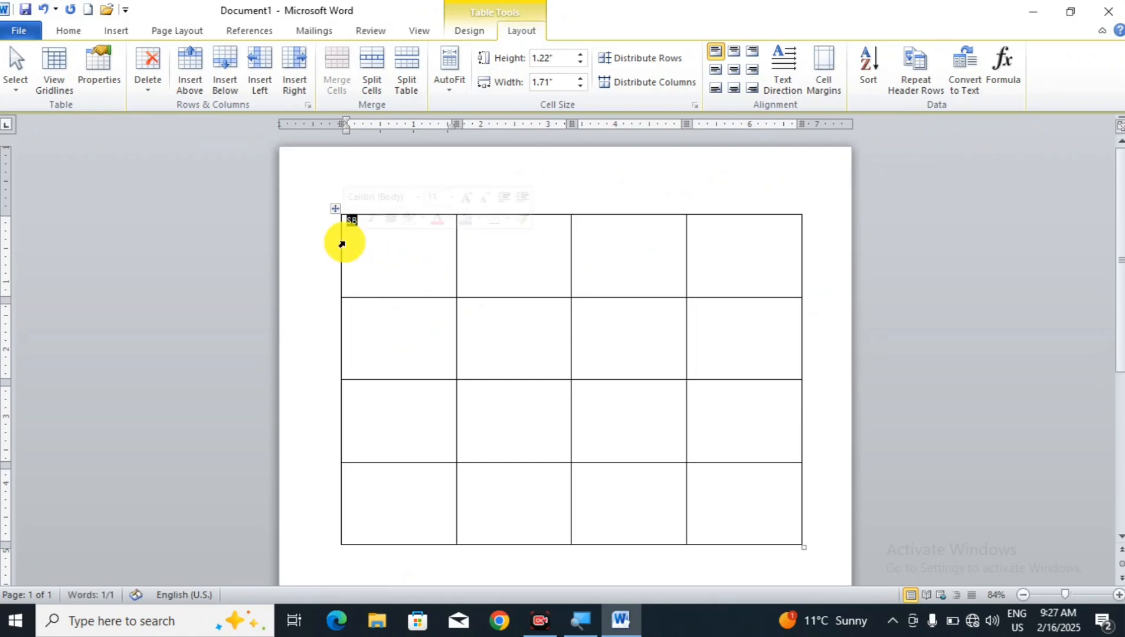
{"action": "key", "text": "ctrl+shift+period"}
{"action": "key", "text": "ctrl+shift+period"}
{"action": "key", "text": "ctrl+shift+period"}
{"action": "key", "text": "ctrl+shift+period"}
{"action": "key", "text": "ctrl+shift+period"}
{"action": "key", "text": "ctrl+shift+period"}
{"action": "key", "text": "ctrl+shift+period"}
{"action": "key", "text": "ctrl+shift+period"}
{"action": "key", "text": "ctrl+shift+period"}
{"action": "key", "text": "ctrl+shift+period"}
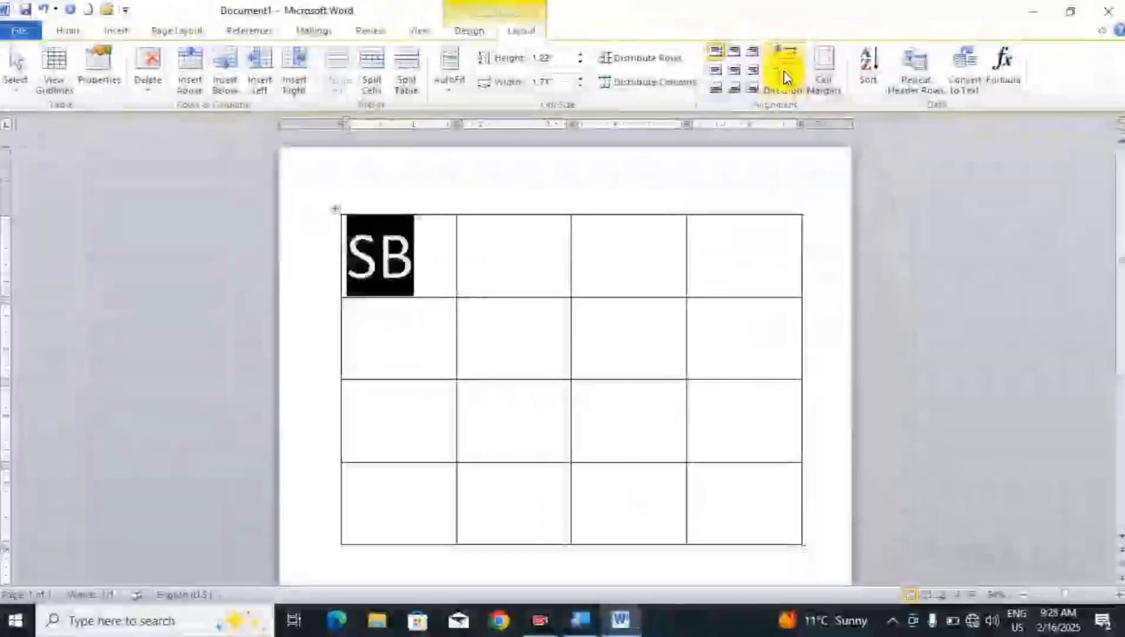
- Cycle the SB text through its text directions, ending with the text reading upward from bottom to top
{"action": "left_click", "coordinate": [785, 76]}
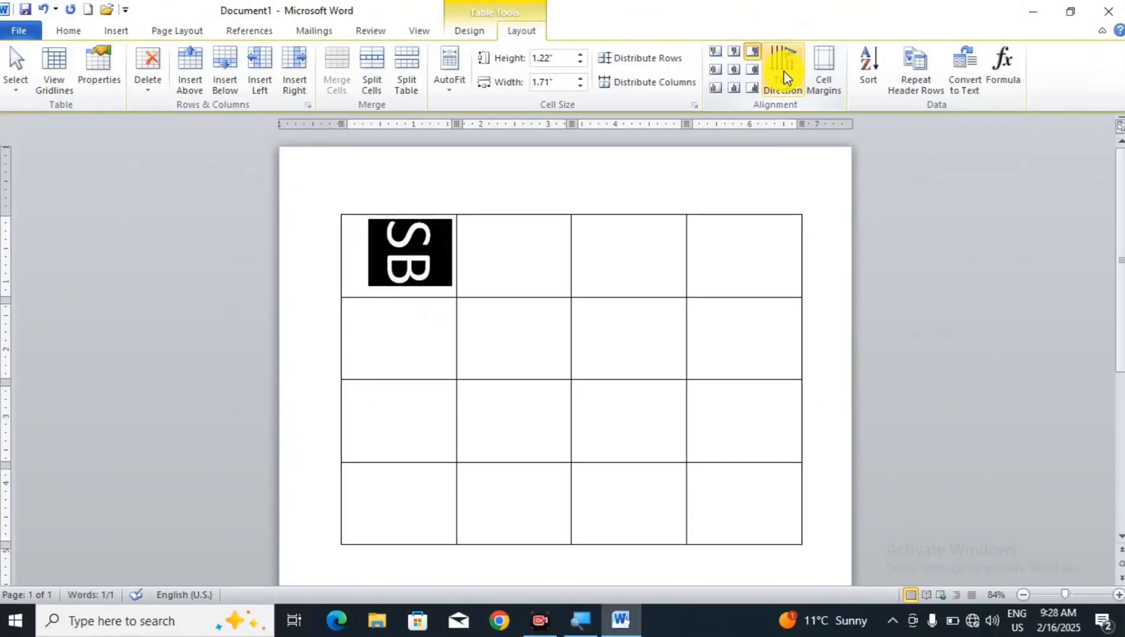
{"action": "left_click", "coordinate": [785, 76]}
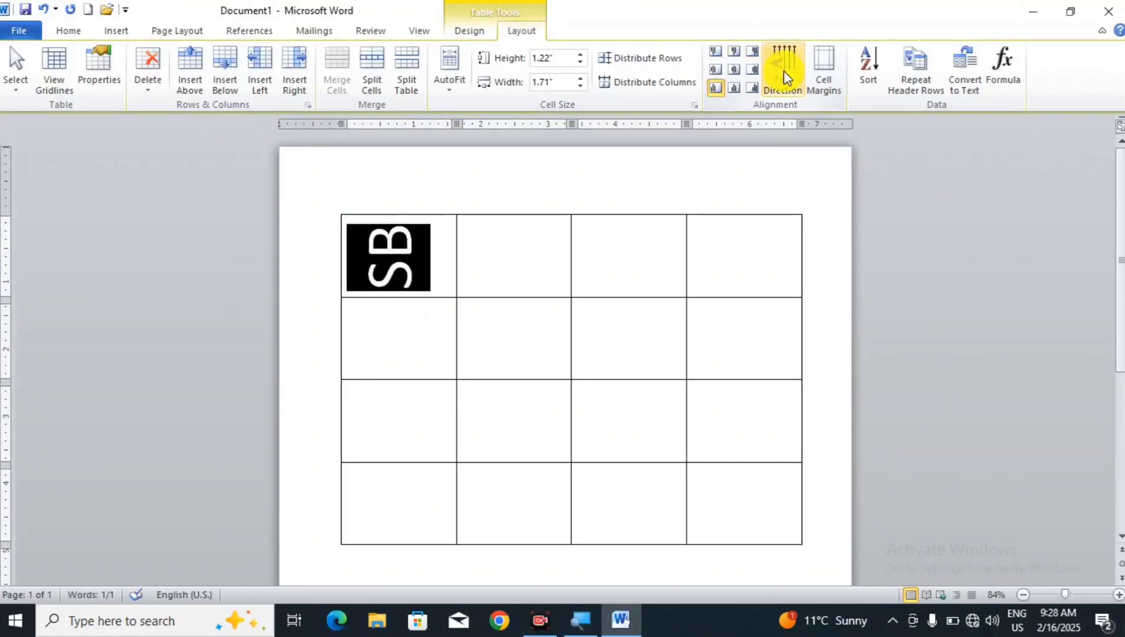
{"action": "left_click", "coordinate": [784, 76]}
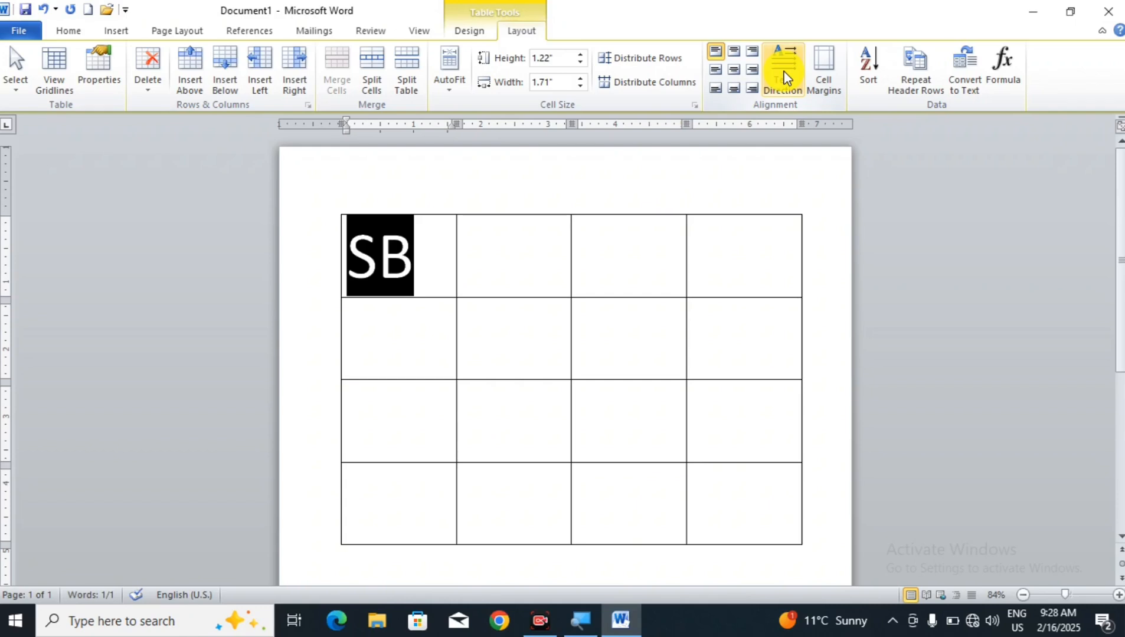
{"action": "left_click", "coordinate": [785, 76]}
{"action": "left_click", "coordinate": [785, 75]}
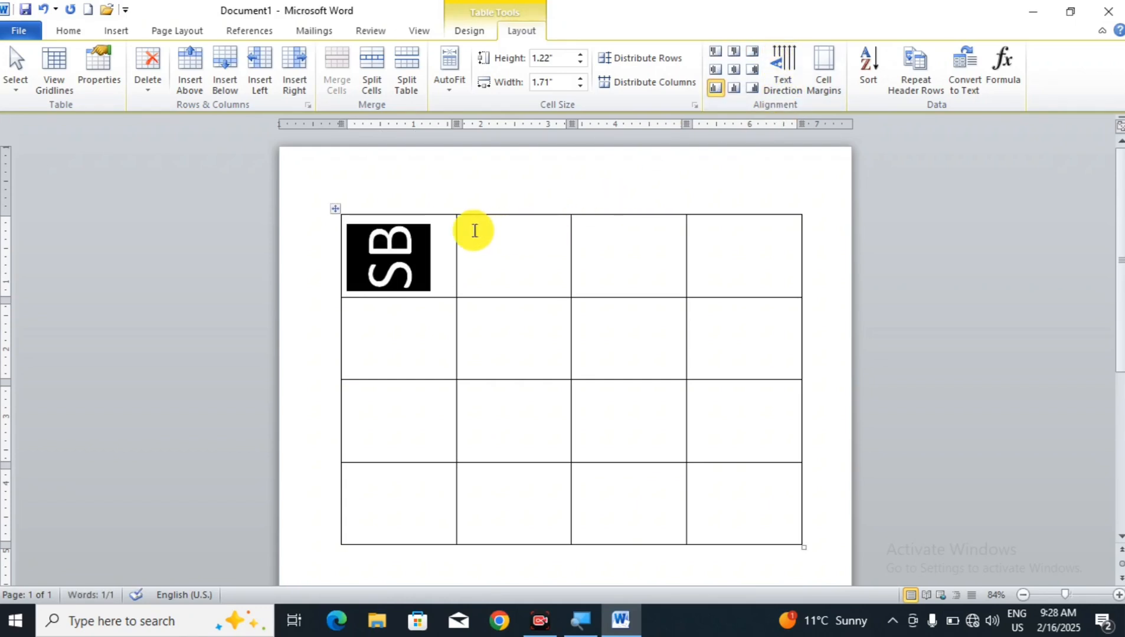
- Extend the first cell's text to SBFGHVHFGF and turn its direction back to horizontal
{"action": "left_click", "coordinate": [418, 223]}
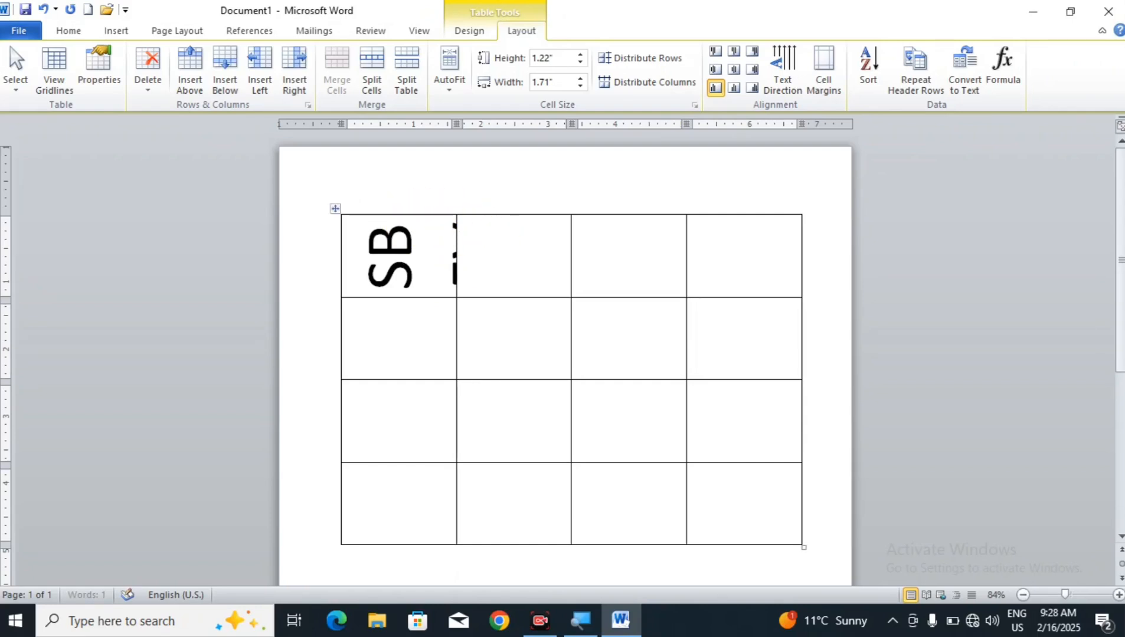
{"action": "left_click", "coordinate": [453, 233]}
{"action": "left_click", "coordinate": [785, 86]}
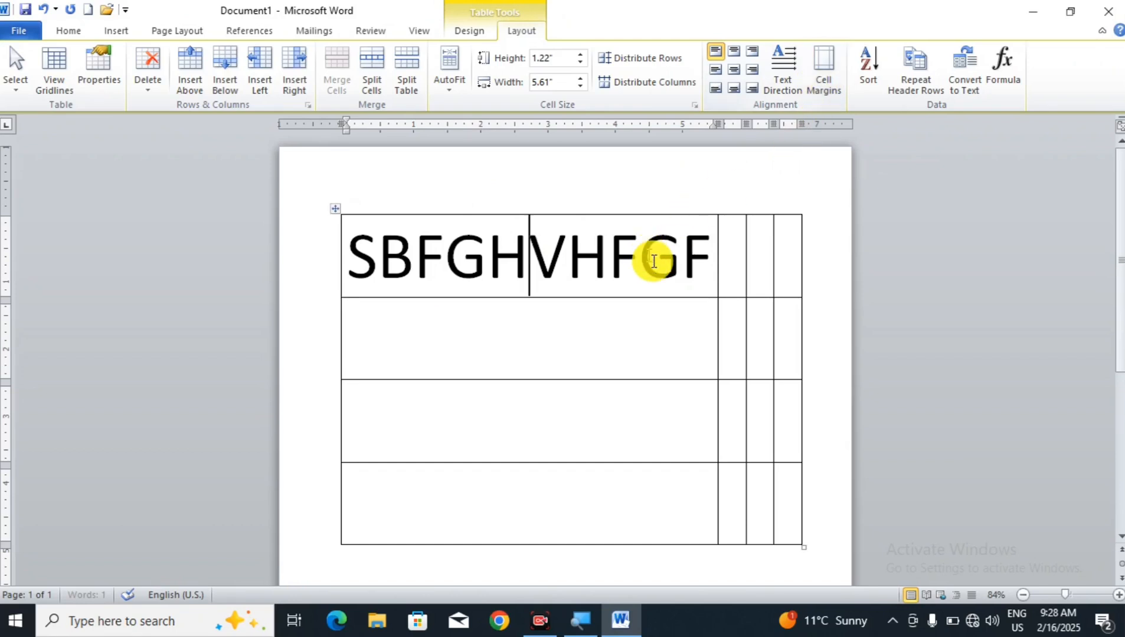
- Narrow the first column to about 5.08" and shorten its first cell's text to SB
{"action": "left_click_drag", "start_coordinate": [717, 251], "coordinate": [682, 262]}
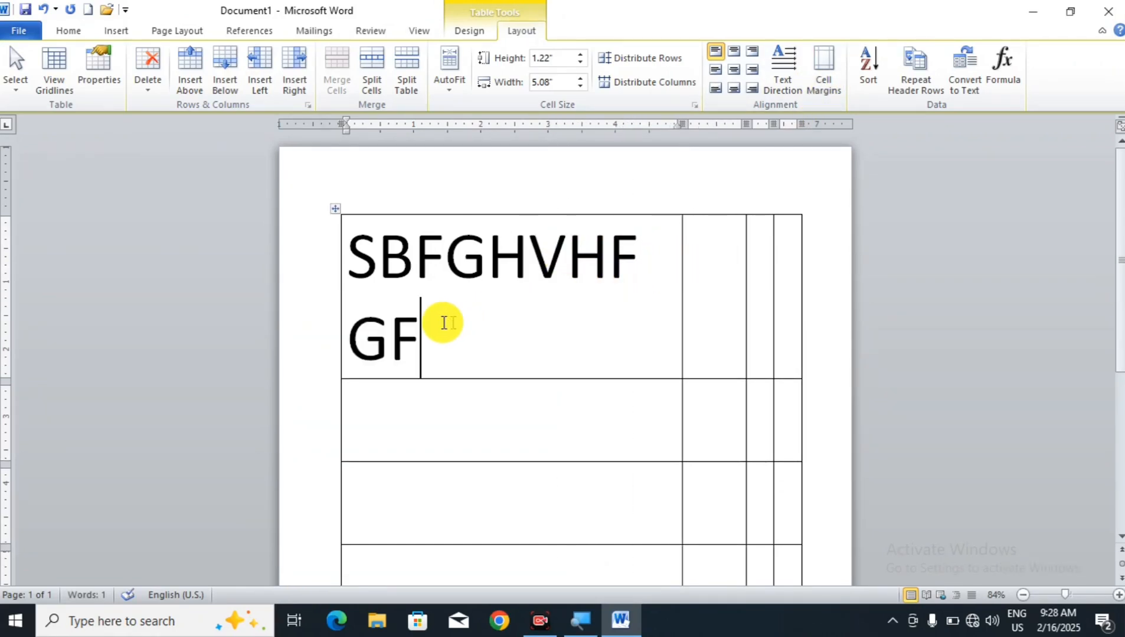
{"action": "left_click_drag", "start_coordinate": [442, 322], "coordinate": [430, 276]}
{"action": "key", "text": "BackSpace"}
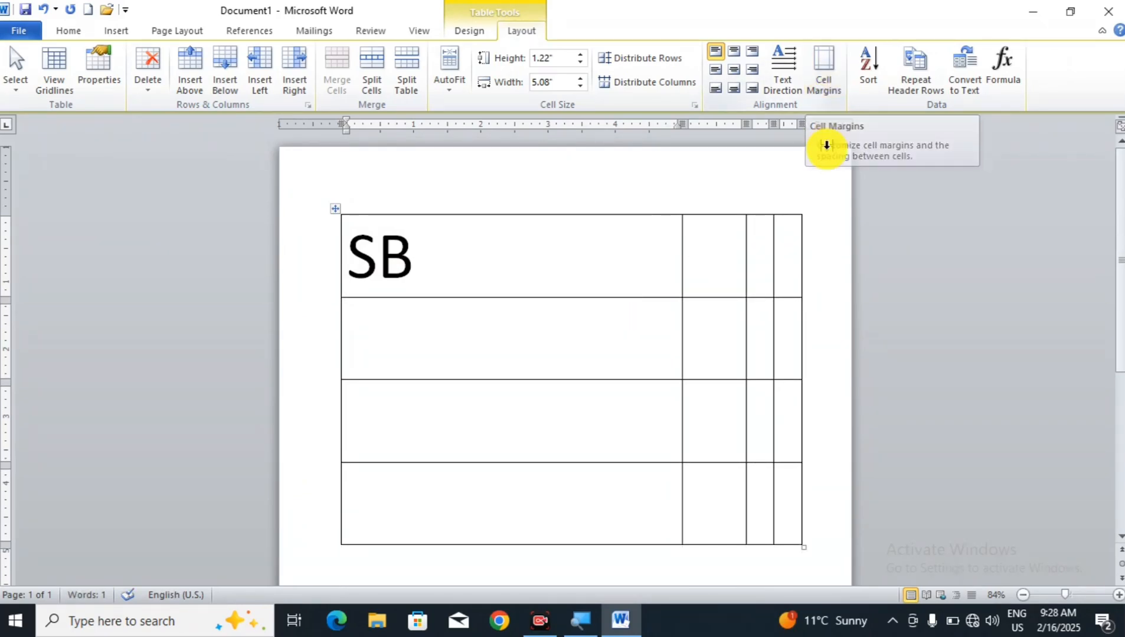
- Undo the latest text, column width and text direction changes back to the horizontal SB in the evenly spaced table
{"action": "key", "text": "ctrl+z"}
{"action": "key", "text": "ctrl+z"}
{"action": "key", "text": "ctrl+z"}
{"action": "key", "text": "ctrl+z"}
{"action": "key", "text": "ctrl+z"}
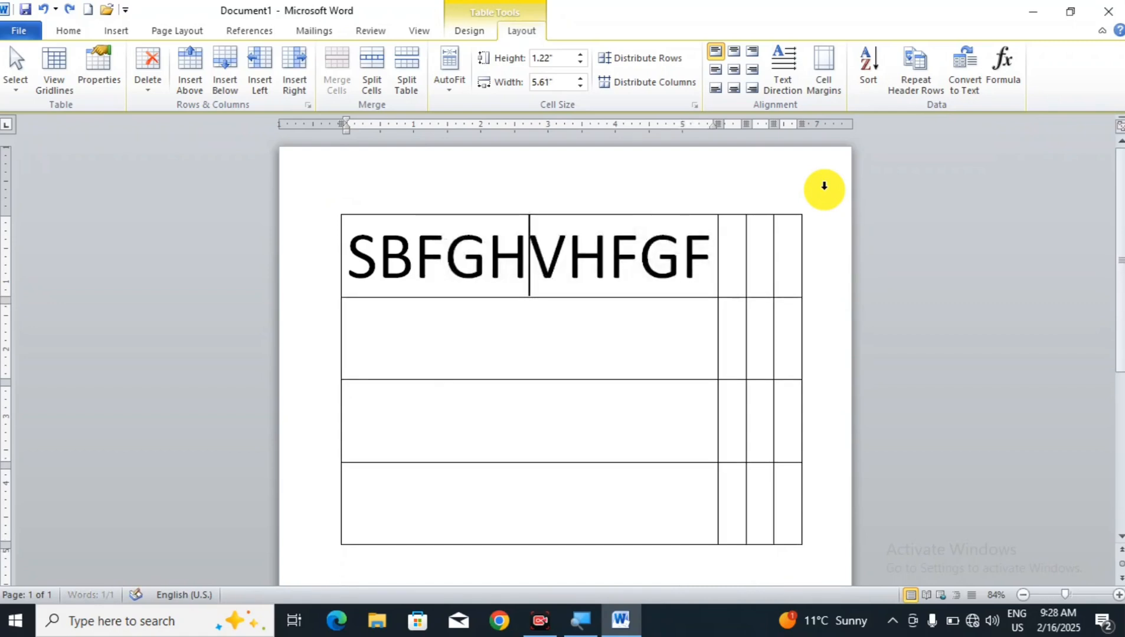
{"action": "key", "text": "ctrl+z"}
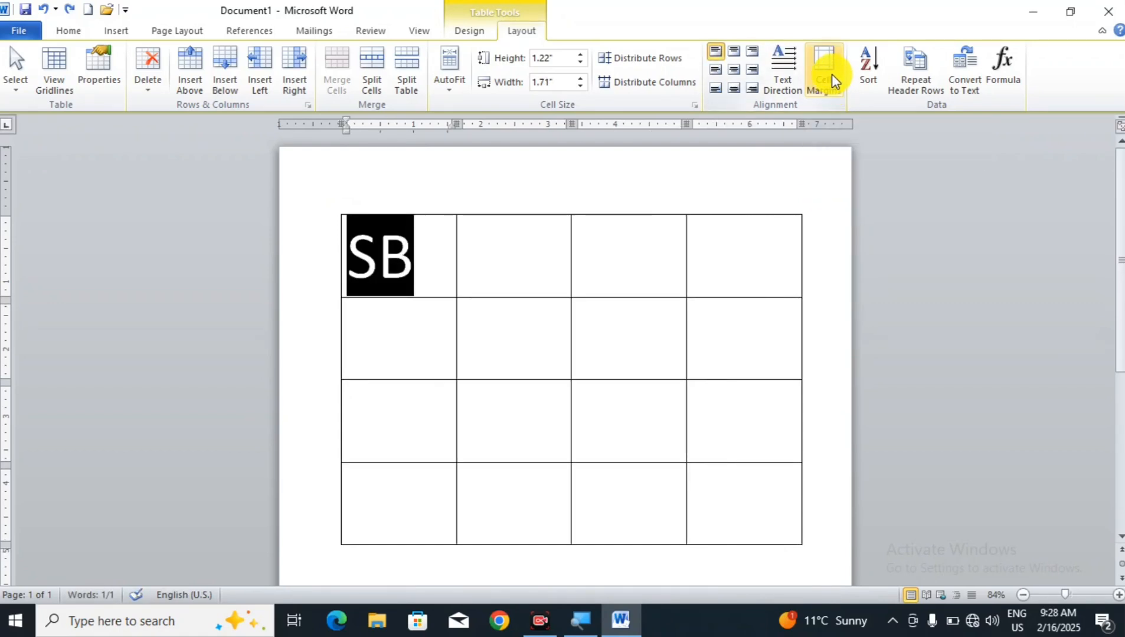
- Set the table's default top and bottom cell margins to 0.5"
{"action": "left_click", "coordinate": [435, 238]}
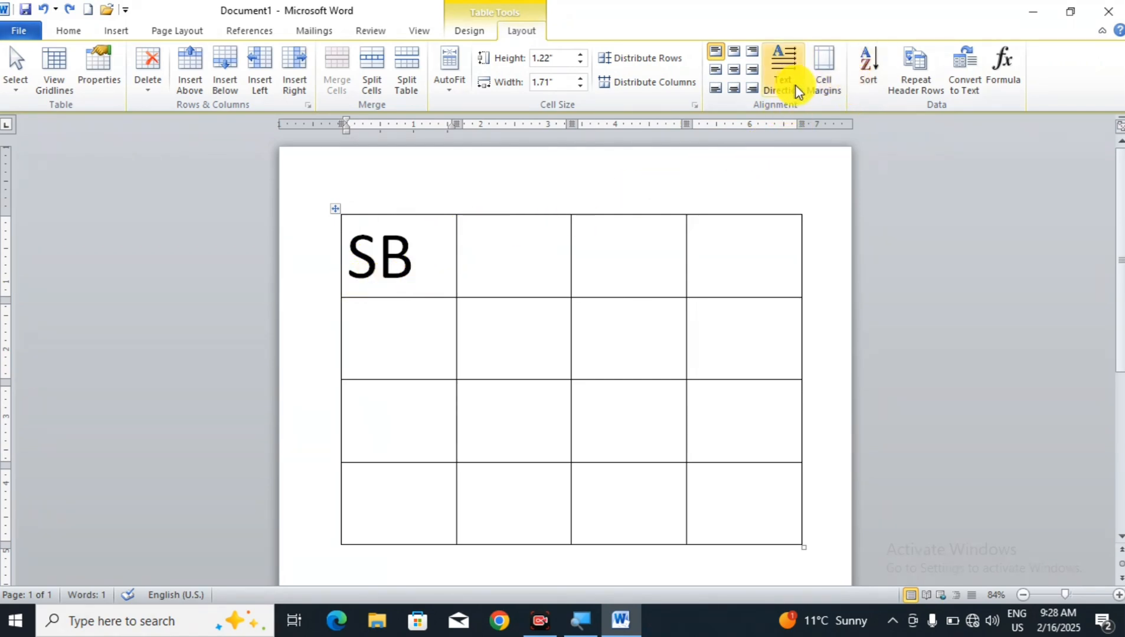
{"action": "left_click", "coordinate": [826, 91]}
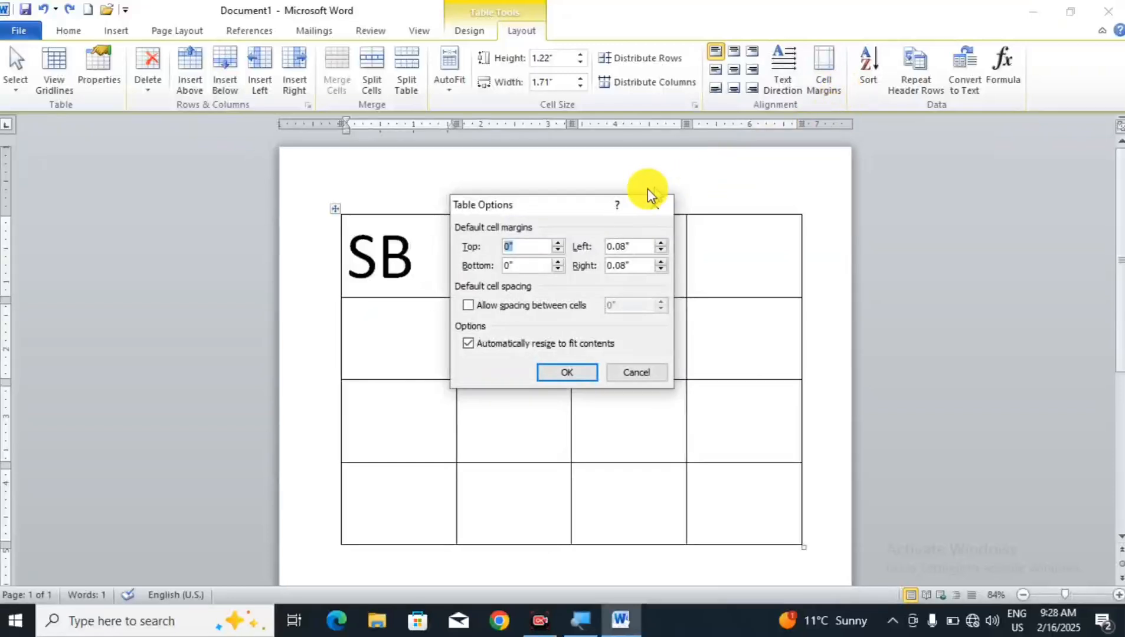
{"action": "left_click_drag", "start_coordinate": [592, 203], "coordinate": [768, 205]}
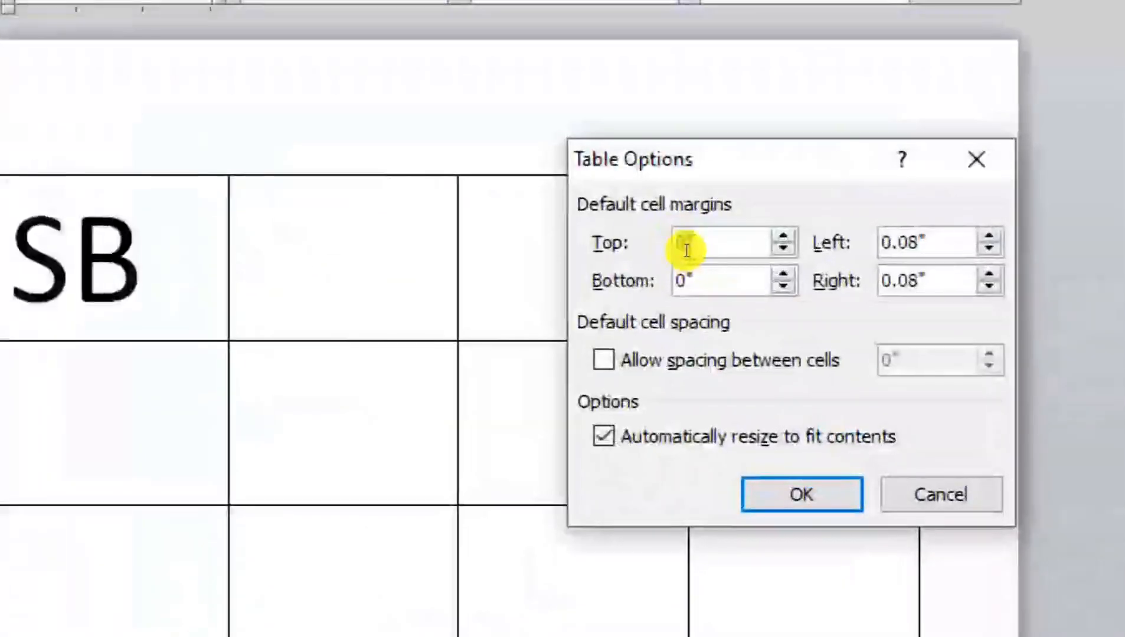
{"action": "double_click", "coordinate": [686, 250]}
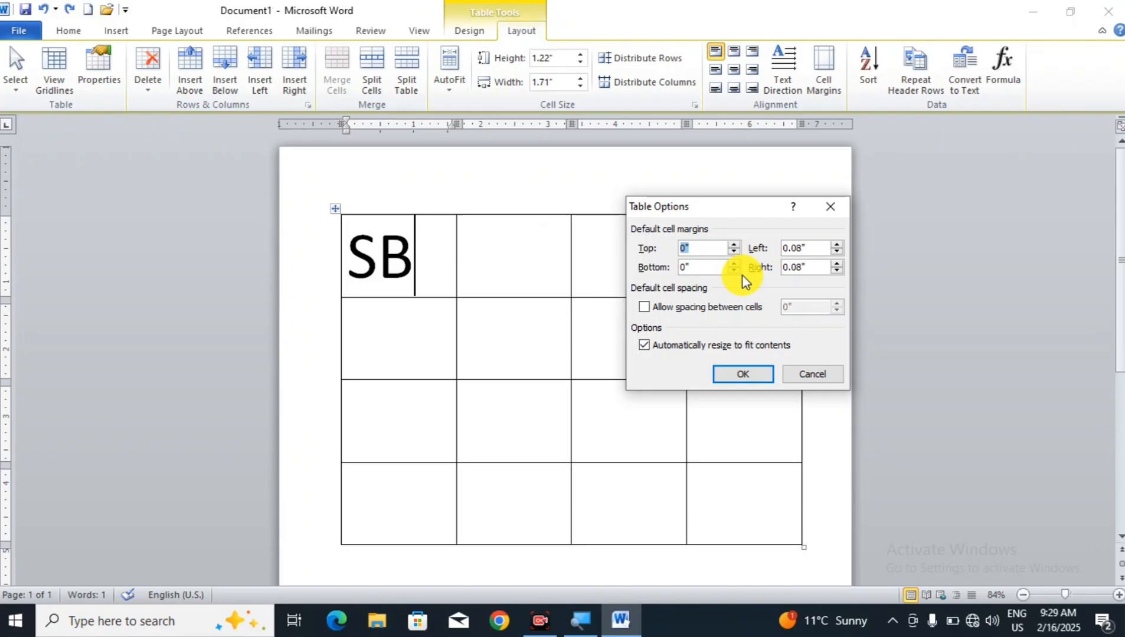
{"action": "type", "text": "0"}
{"action": "key", "text": "Tab"}
{"action": "type", "text": "0."}
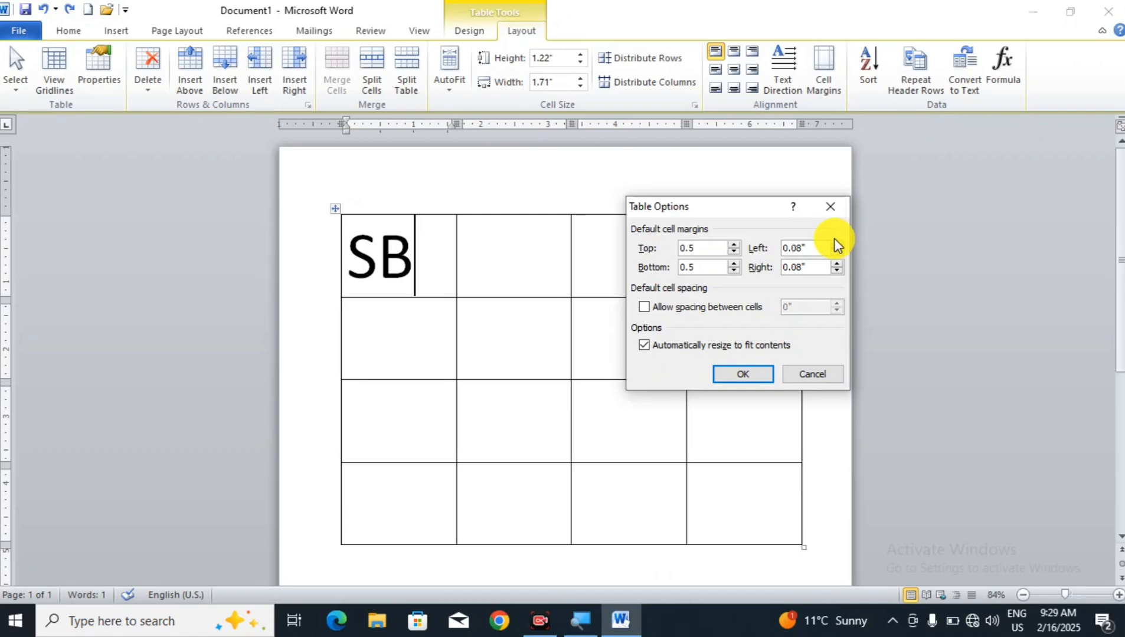
- Set the default left and right cell margins to 0.5" and apply the table options
{"action": "left_click_drag", "start_coordinate": [822, 248], "coordinate": [761, 245]}
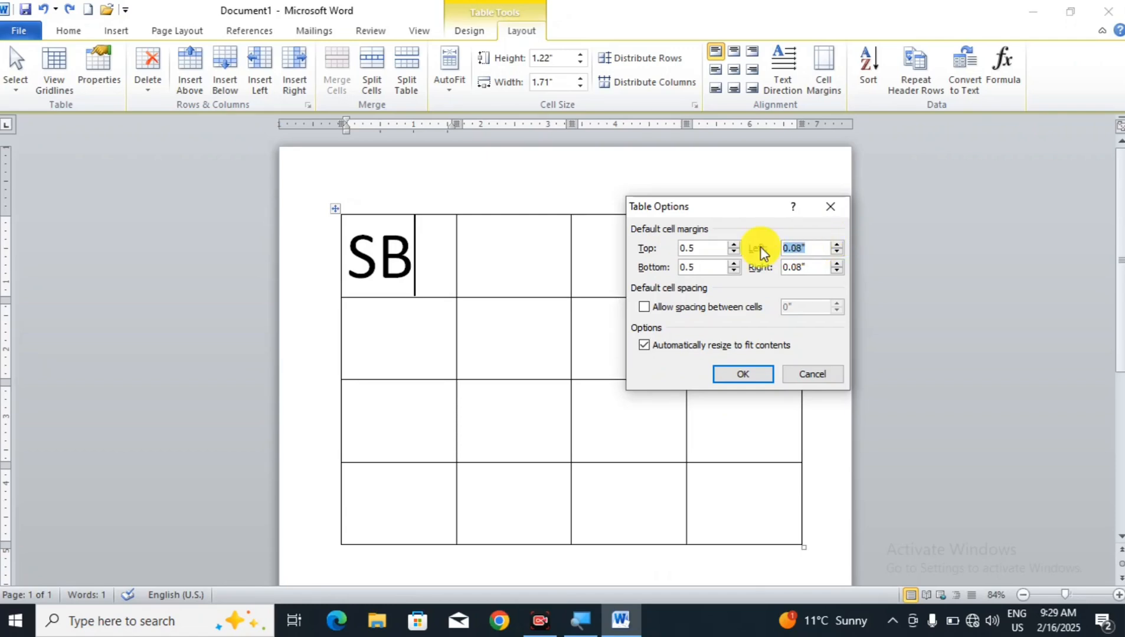
{"action": "type", "text": "0.5"}
{"action": "left_click_drag", "start_coordinate": [820, 267], "coordinate": [768, 265]}
{"action": "type", "text": "0.5"}
{"action": "left_click", "coordinate": [742, 374]}
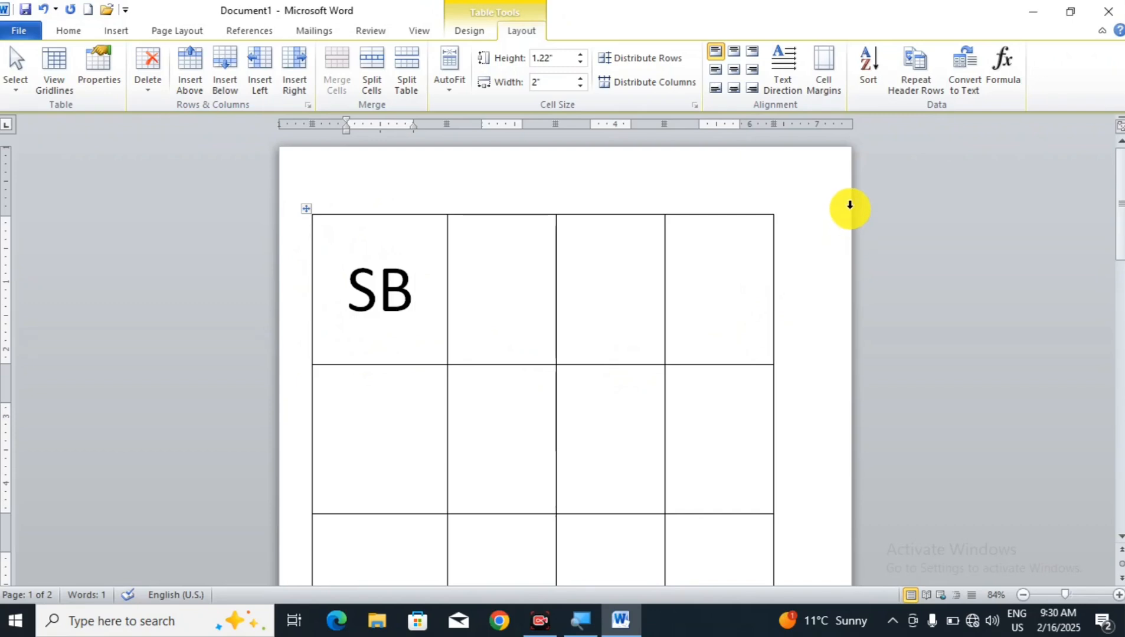
{"action": "left_click", "coordinate": [876, 79]}
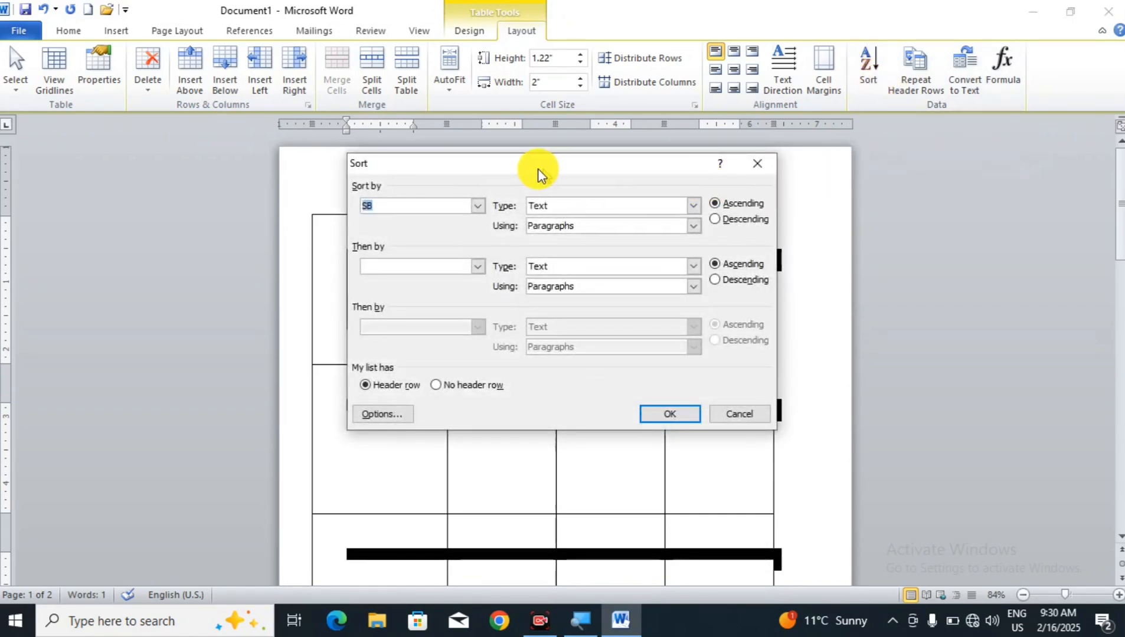
{"action": "left_click_drag", "start_coordinate": [570, 164], "coordinate": [685, 187]}
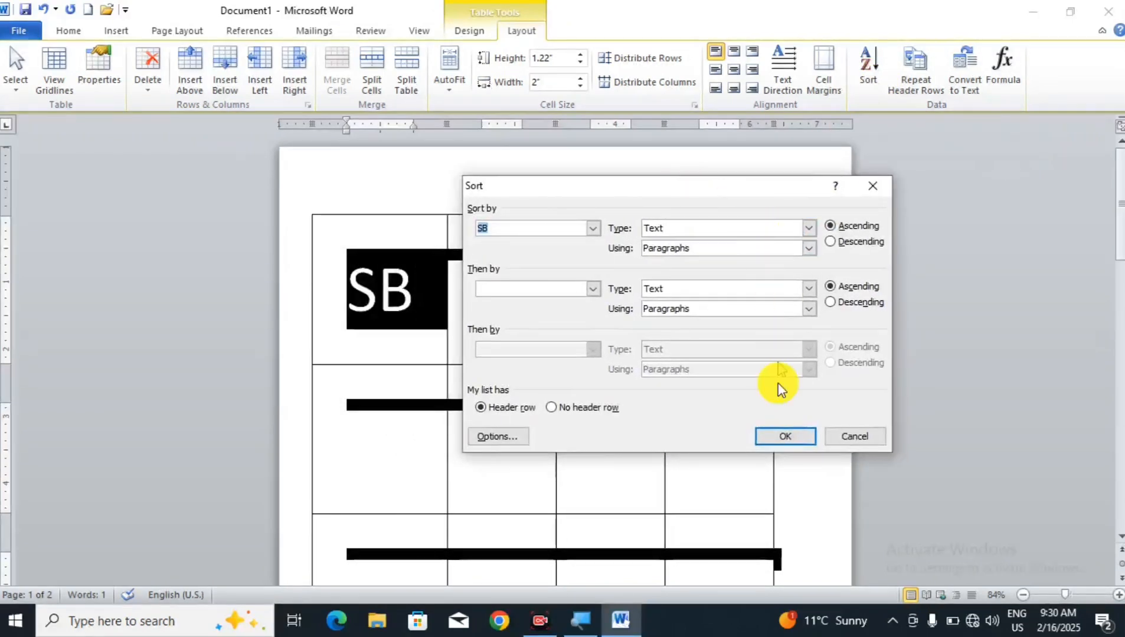
{"action": "left_click", "coordinate": [853, 436]}
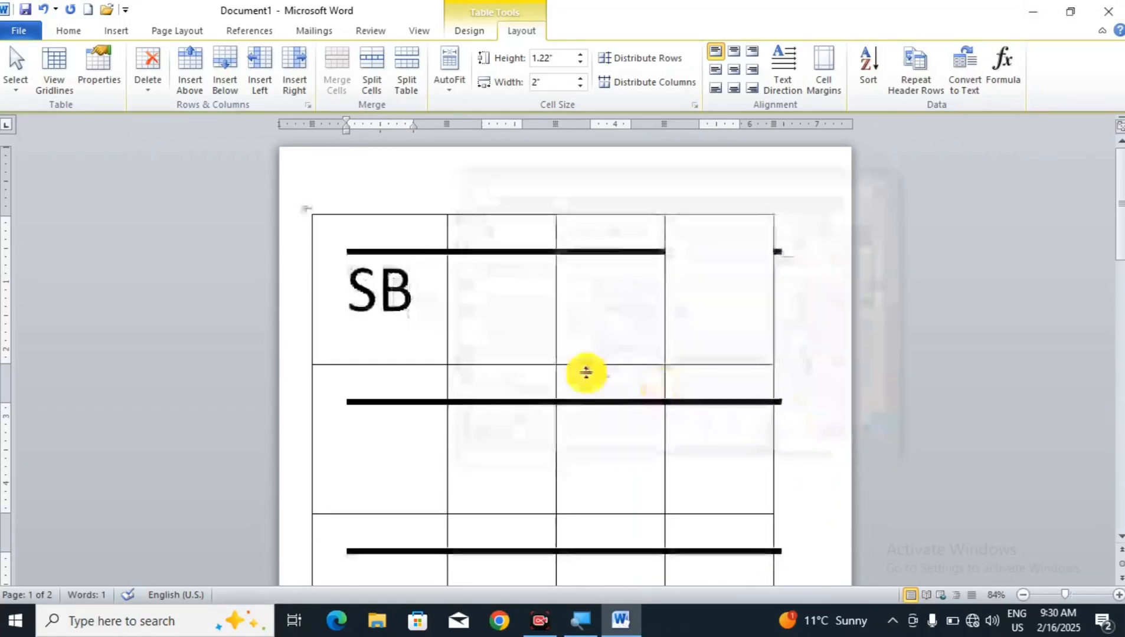
- Replace SB in the first cell with 1 and enter 2, 3 and 4 in the cells below it
{"action": "left_click_drag", "start_coordinate": [415, 304], "coordinate": [322, 287]}
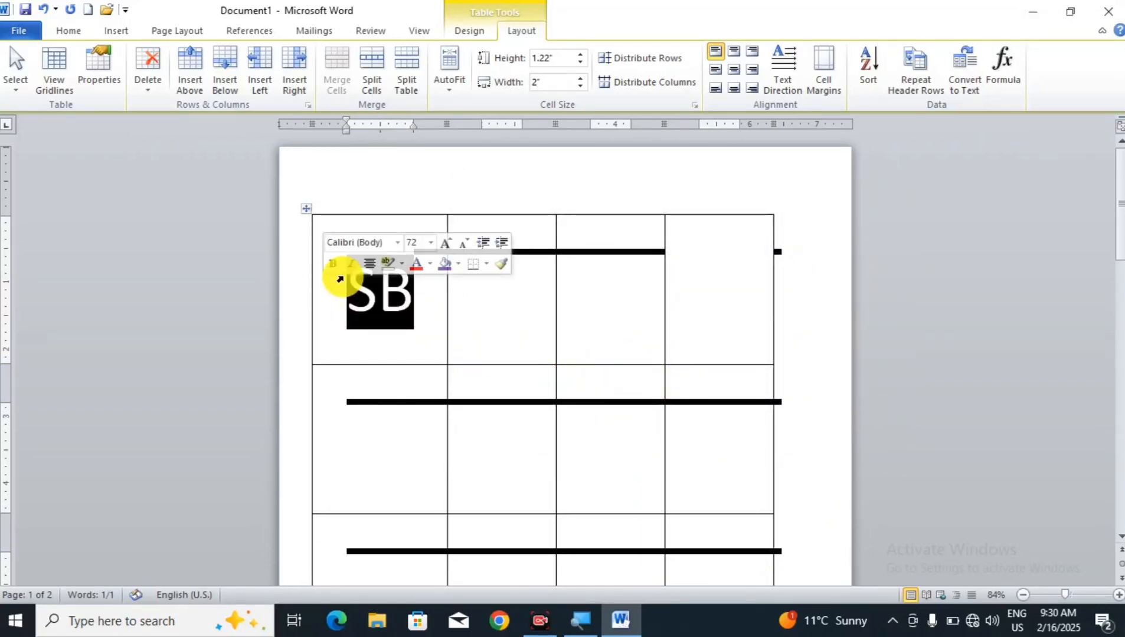
{"action": "key", "text": "Delete"}
{"action": "type", "text": "1"}
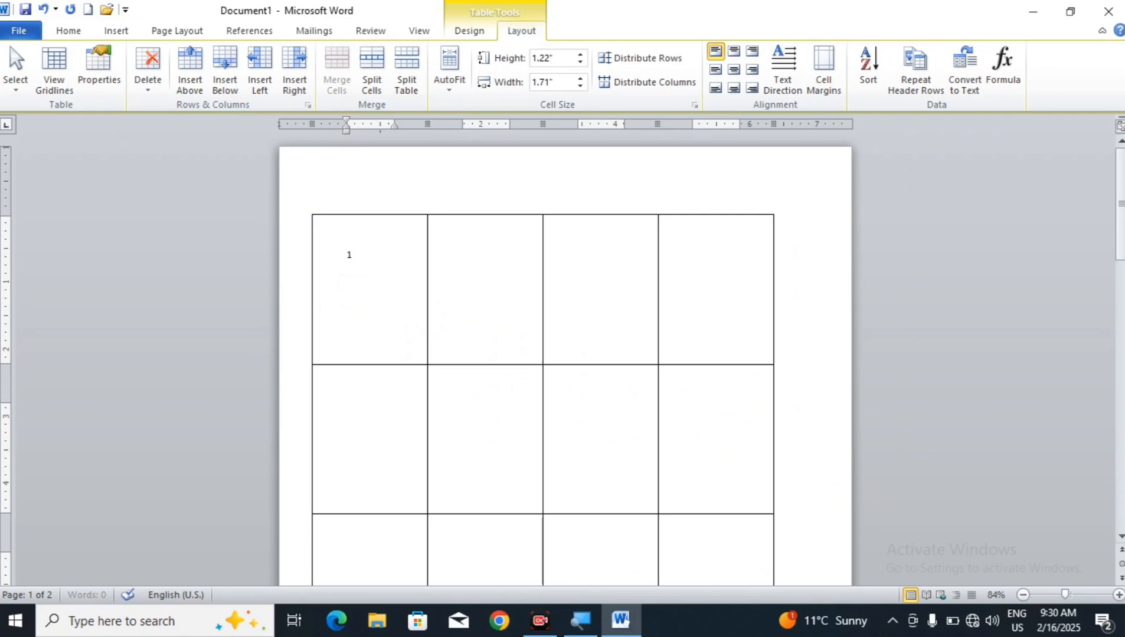
{"action": "left_click", "coordinate": [348, 436]}
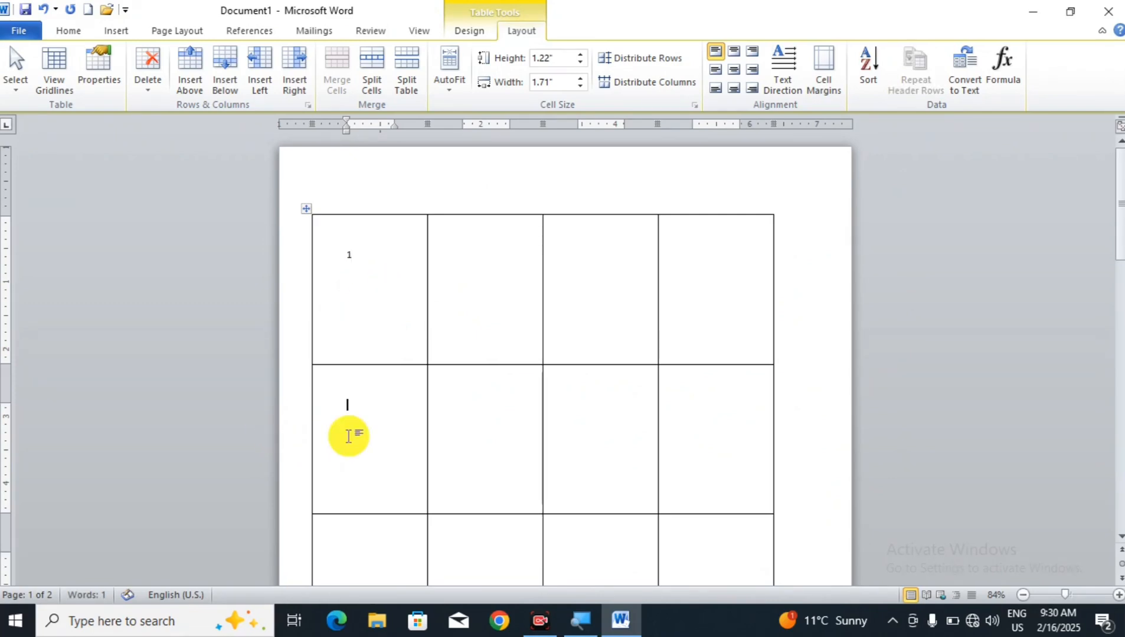
{"action": "type", "text": "2"}
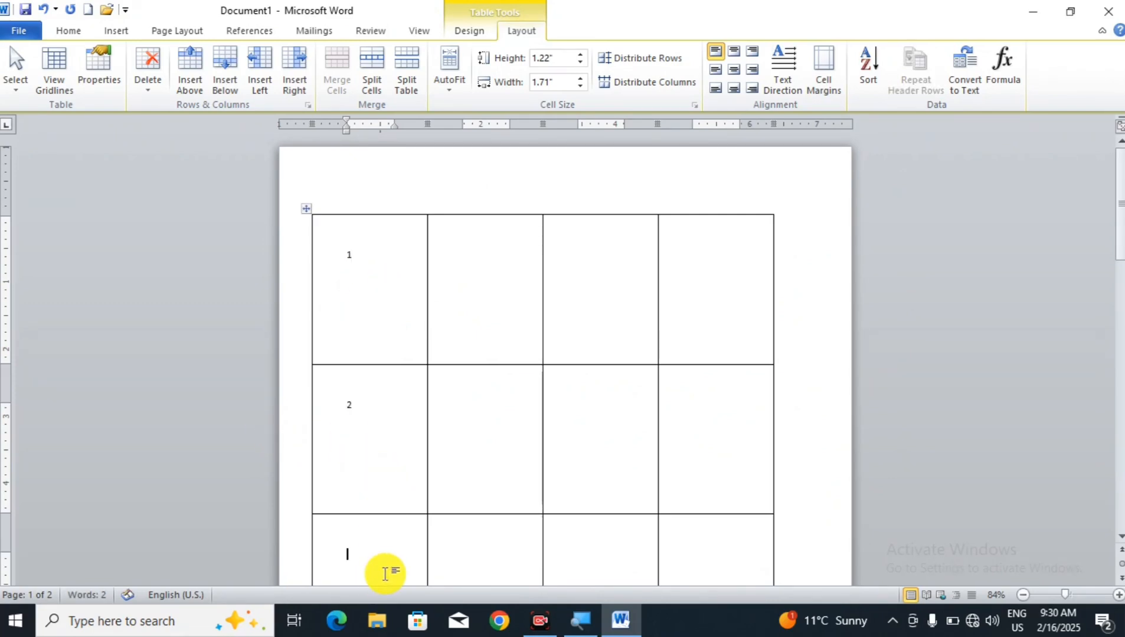
{"action": "scroll", "coordinate": [386, 574], "scroll_direction": "down", "scroll_amount": 4}
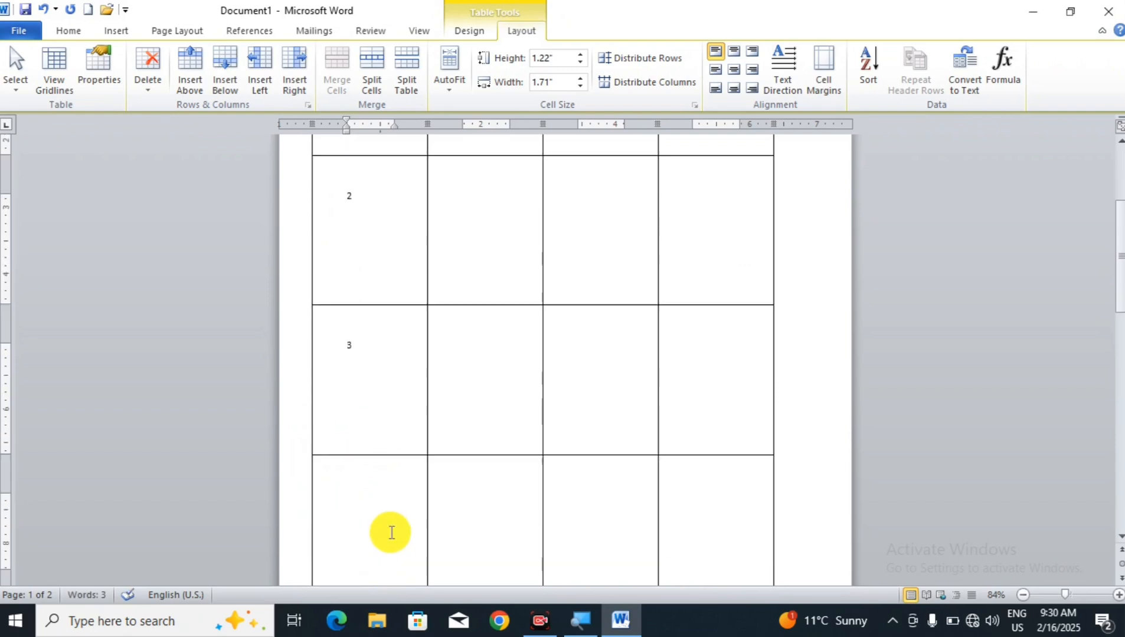
{"action": "left_click", "coordinate": [390, 509]}
{"action": "type", "text": "4"}
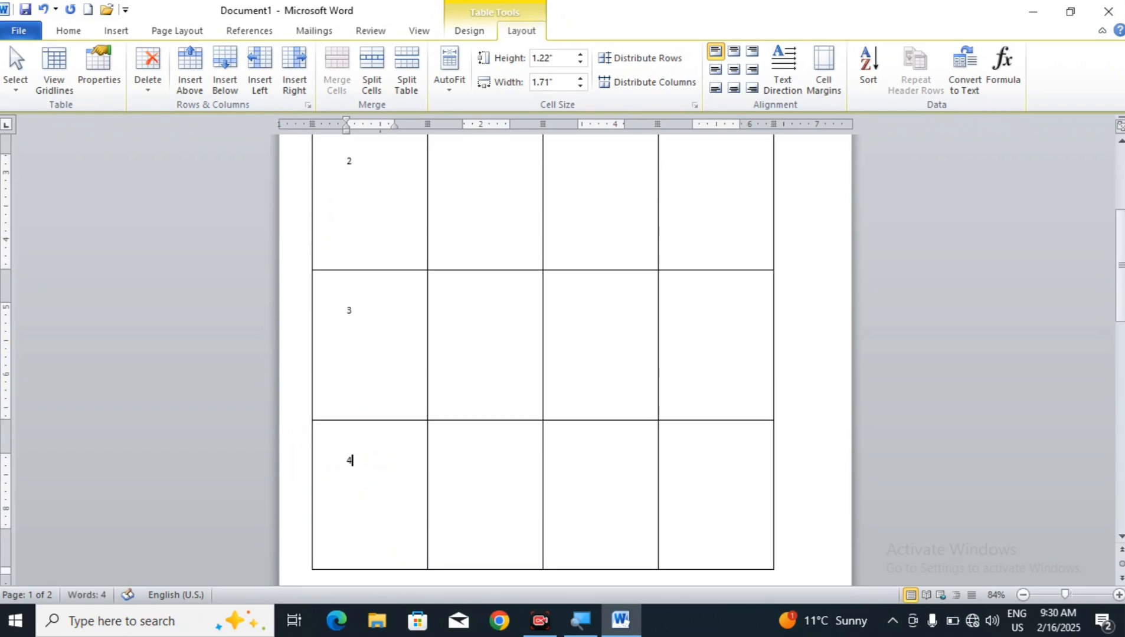
- Sort the table by the numbers in its first column in descending order
{"action": "scroll", "coordinate": [427, 491], "scroll_direction": "up", "scroll_amount": 6}
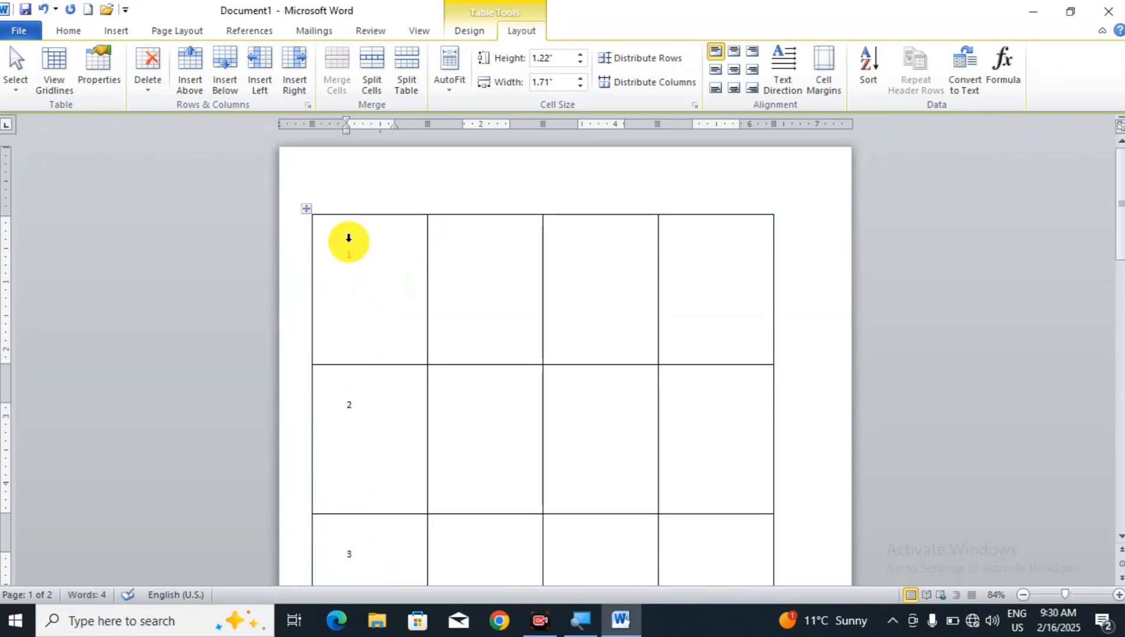
{"action": "left_click", "coordinate": [348, 238]}
{"action": "scroll", "coordinate": [501, 319], "scroll_direction": "down", "scroll_amount": 4}
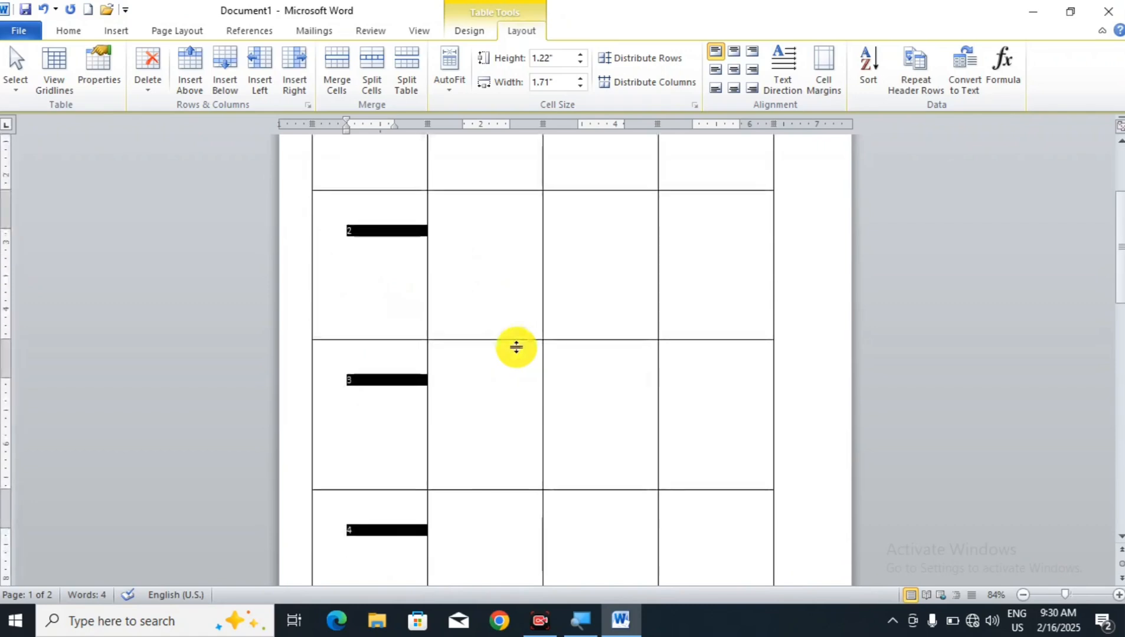
{"action": "scroll", "coordinate": [516, 348], "scroll_direction": "down", "scroll_amount": 2}
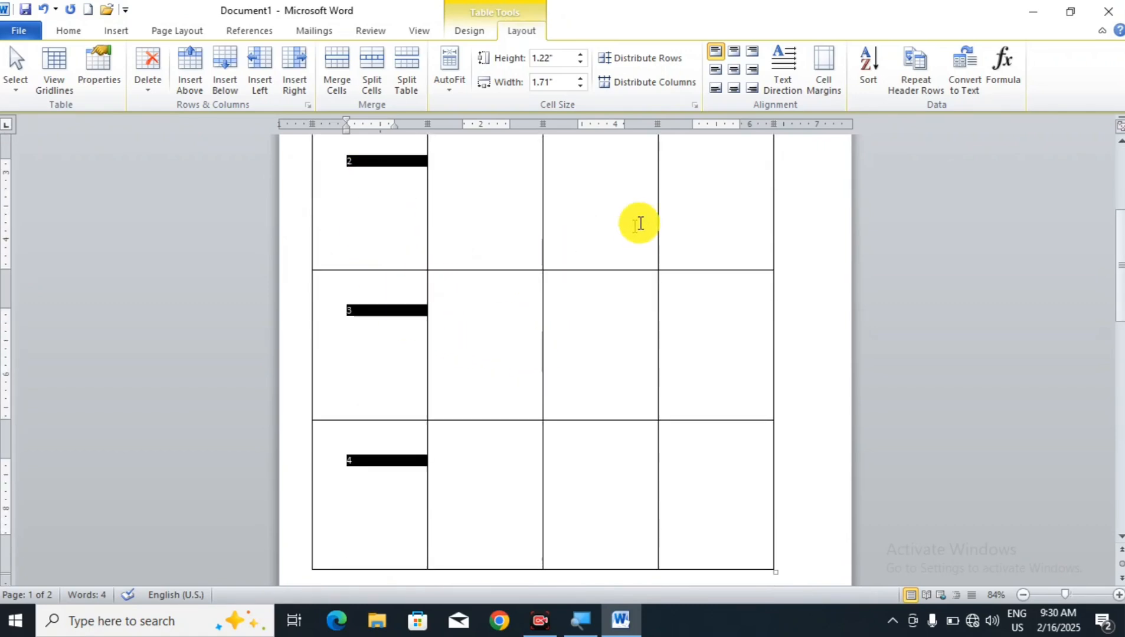
{"action": "left_click", "coordinate": [867, 65]}
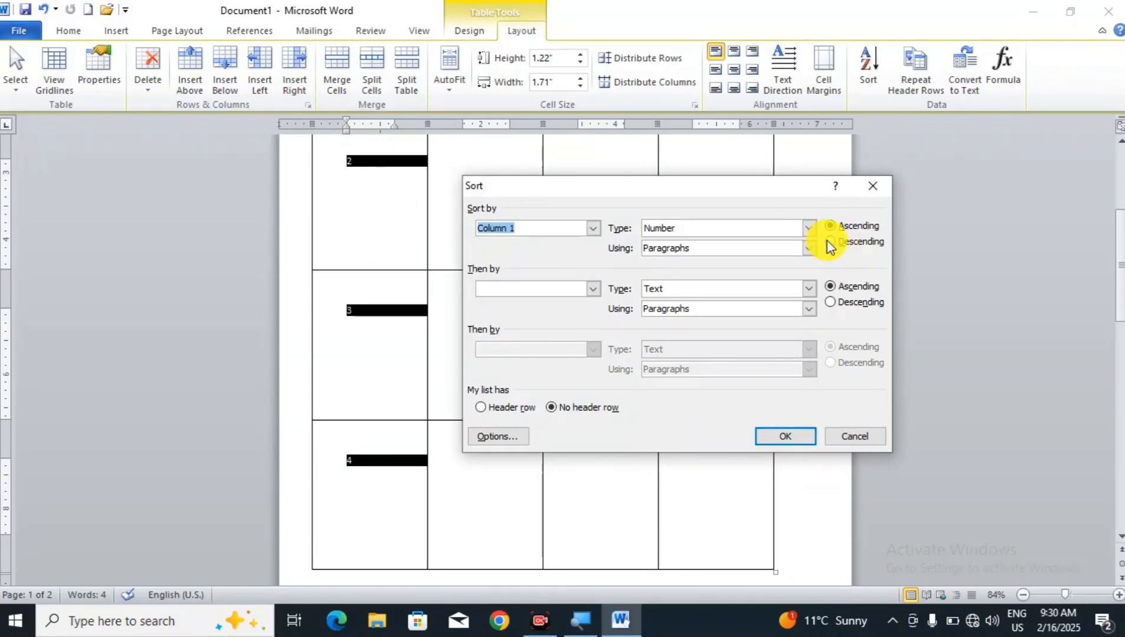
{"action": "left_click", "coordinate": [829, 243]}
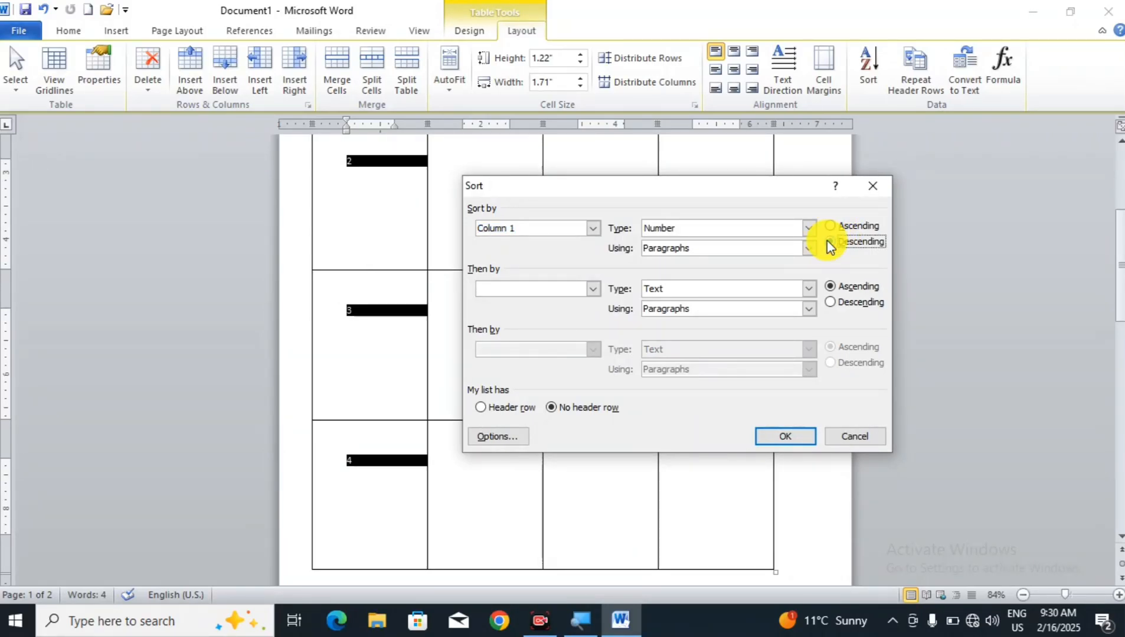
{"action": "left_click", "coordinate": [804, 434]}
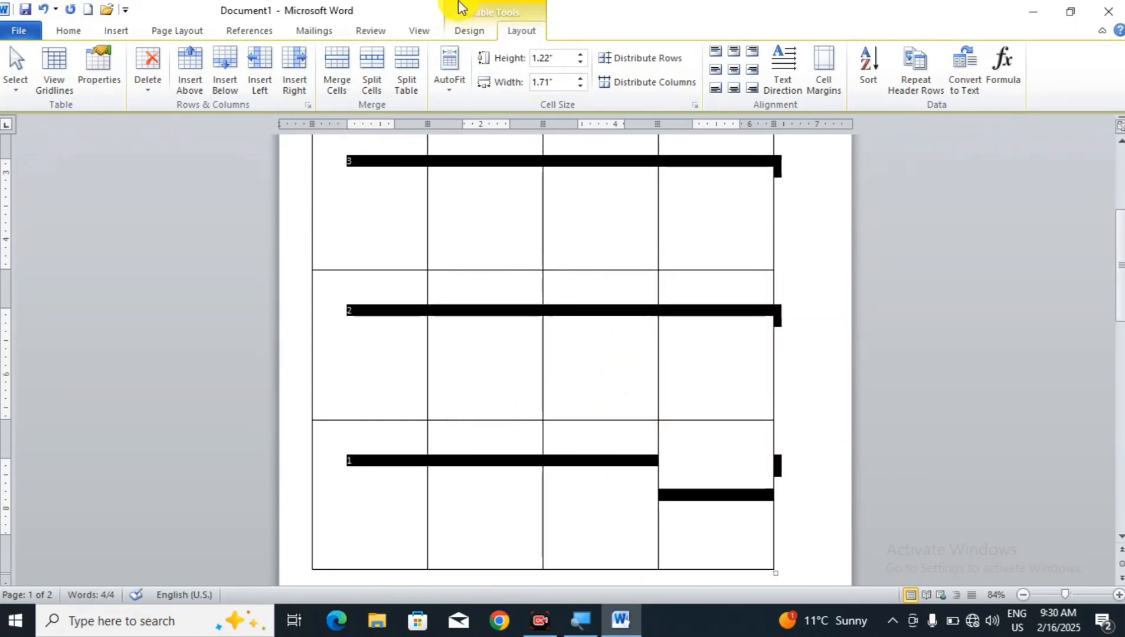
{"action": "left_click", "coordinate": [595, 204]}
{"action": "scroll", "coordinate": [453, 221], "scroll_direction": "up", "scroll_amount": 5}
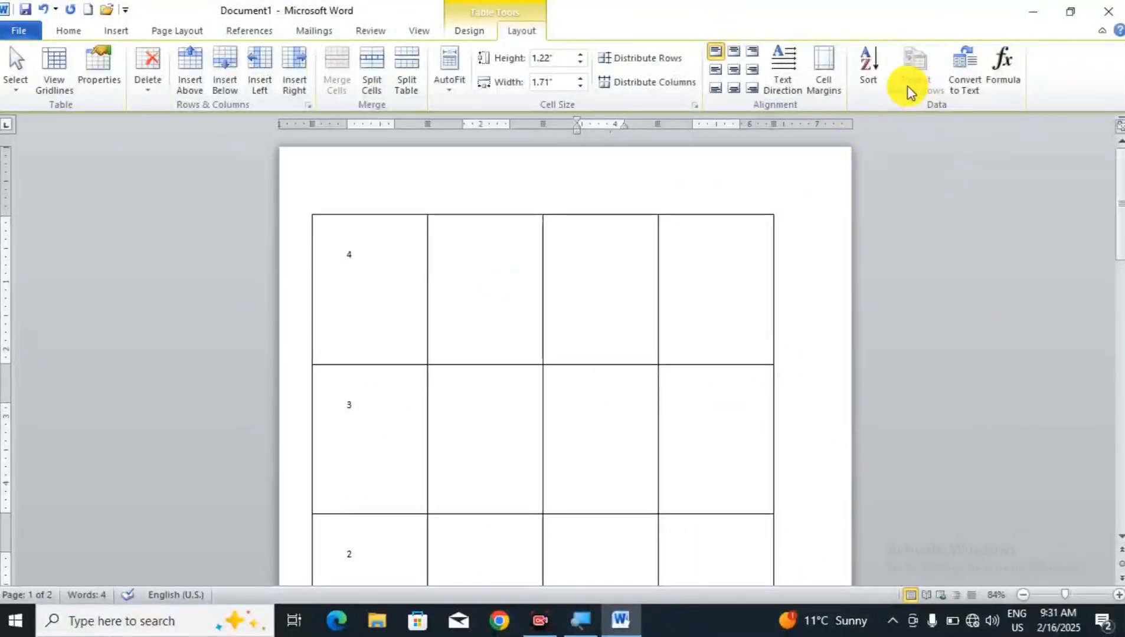
- Enter SADFASF and ASDFASF in the second and third cells of the first row
{"action": "left_click", "coordinate": [690, 269]}
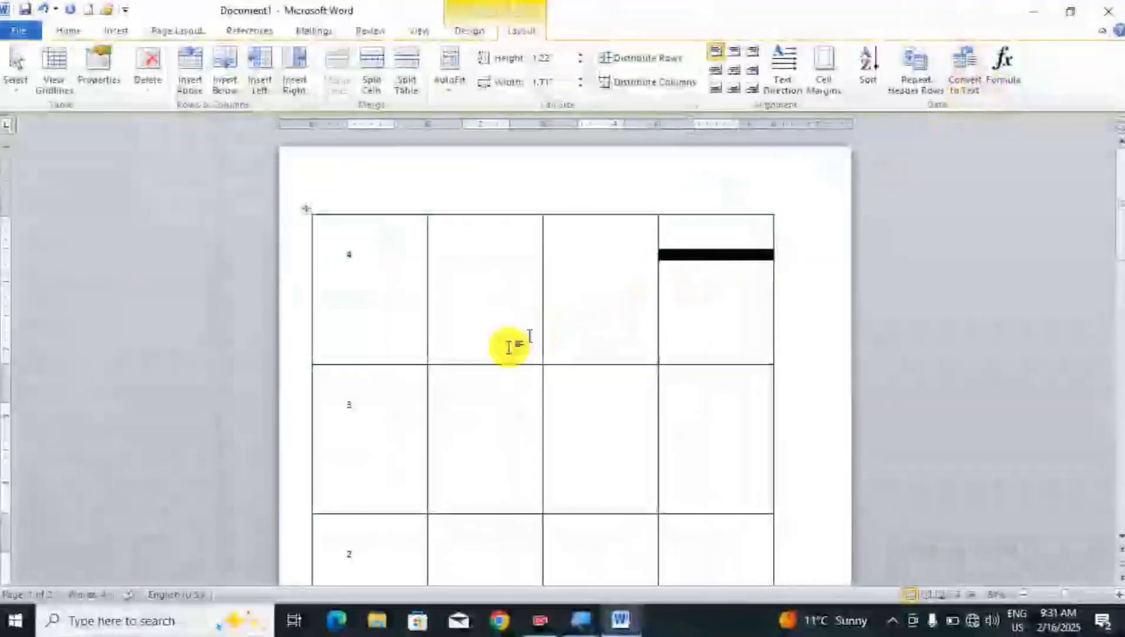
{"action": "left_click", "coordinate": [489, 356]}
{"action": "type", "text": "SADF"}
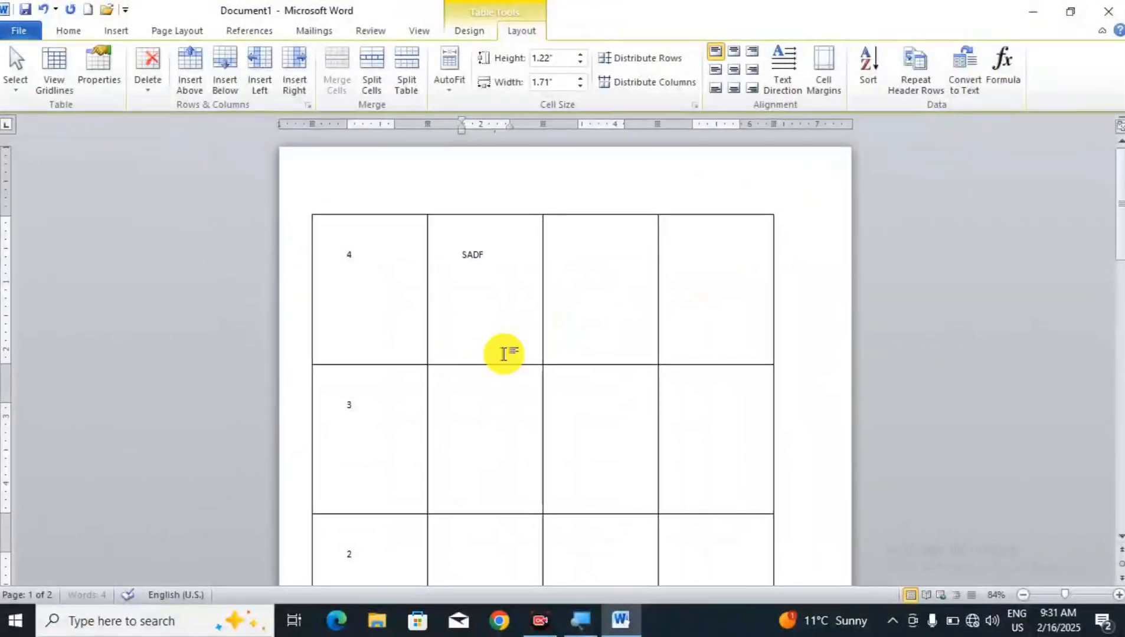
{"action": "type", "text": "ASF"}
{"action": "left_click", "coordinate": [628, 333]}
{"action": "type", "text": "ASDFASF"}
- Enter ASDFASFAS and ASDFASFA in the second and third cells of the second row
{"action": "left_click", "coordinate": [614, 393]}
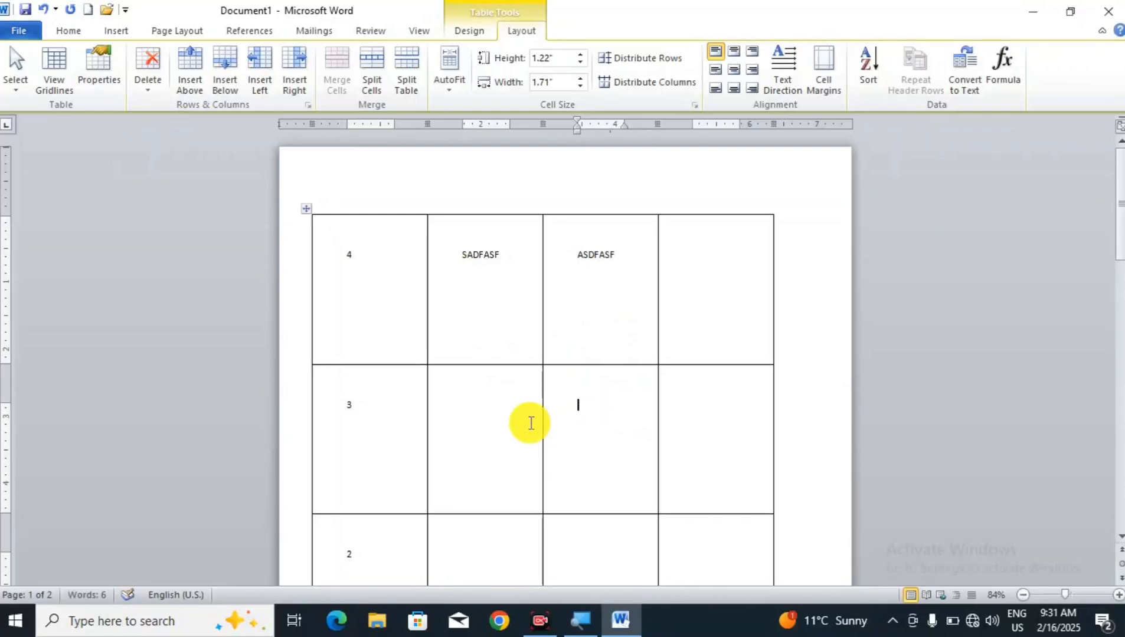
{"action": "left_click", "coordinate": [530, 423]}
{"action": "type", "text": "ASDFASFAS"}
{"action": "left_click", "coordinate": [614, 414]}
{"action": "type", "text": "ASDFAS"}
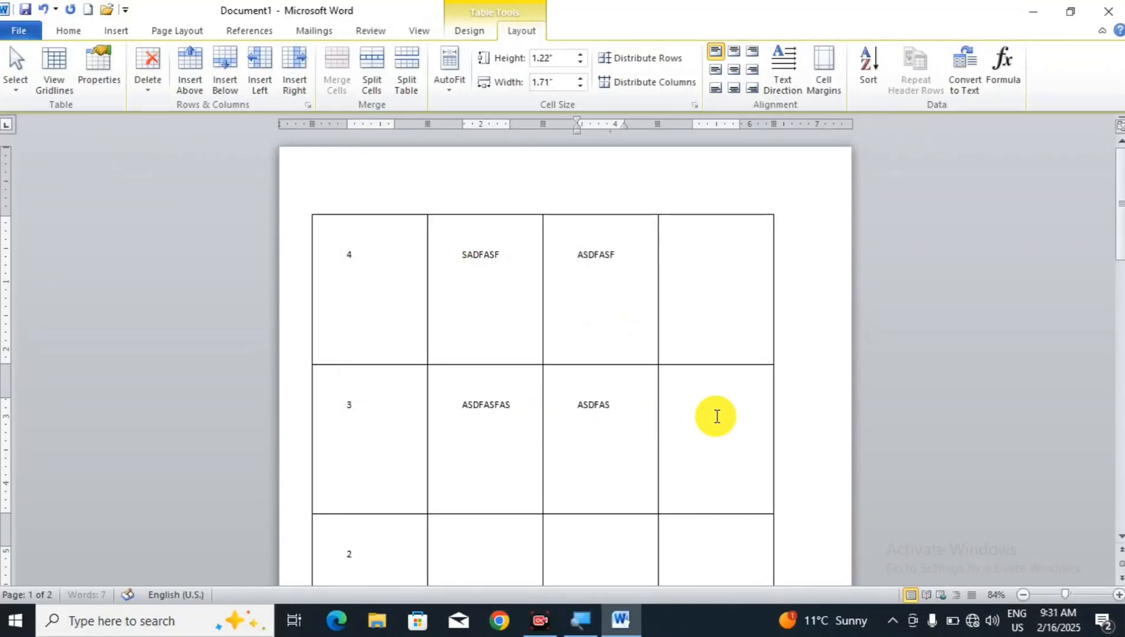
{"action": "type", "text": "FA"}
- Convert the whole table to text separated with tabs
{"action": "left_click", "coordinate": [705, 376]}
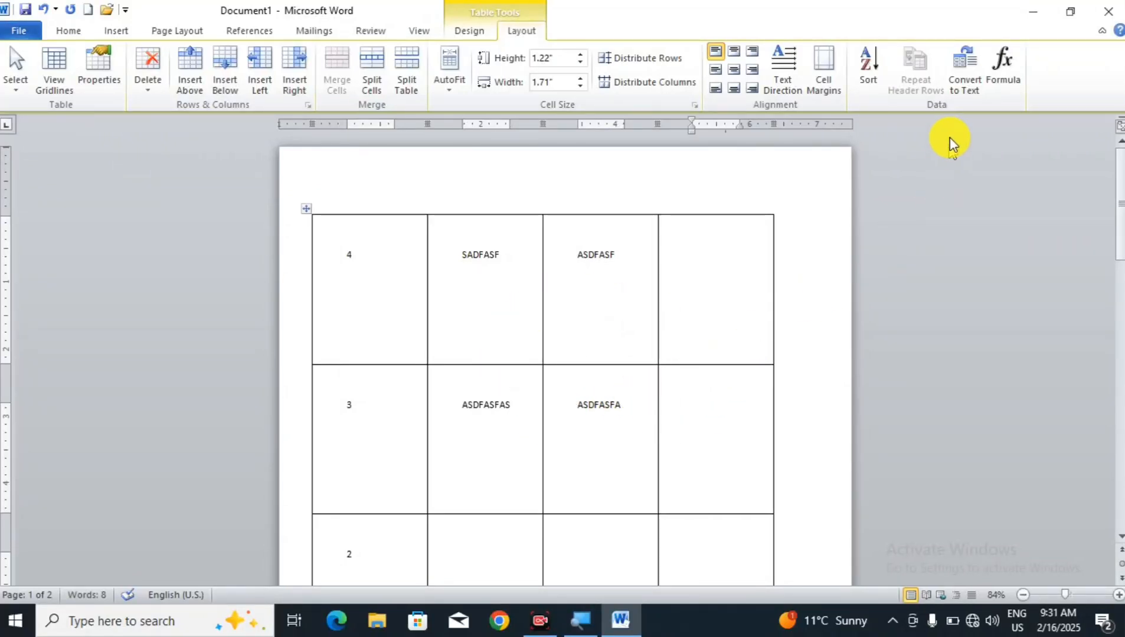
{"action": "left_click", "coordinate": [967, 87]}
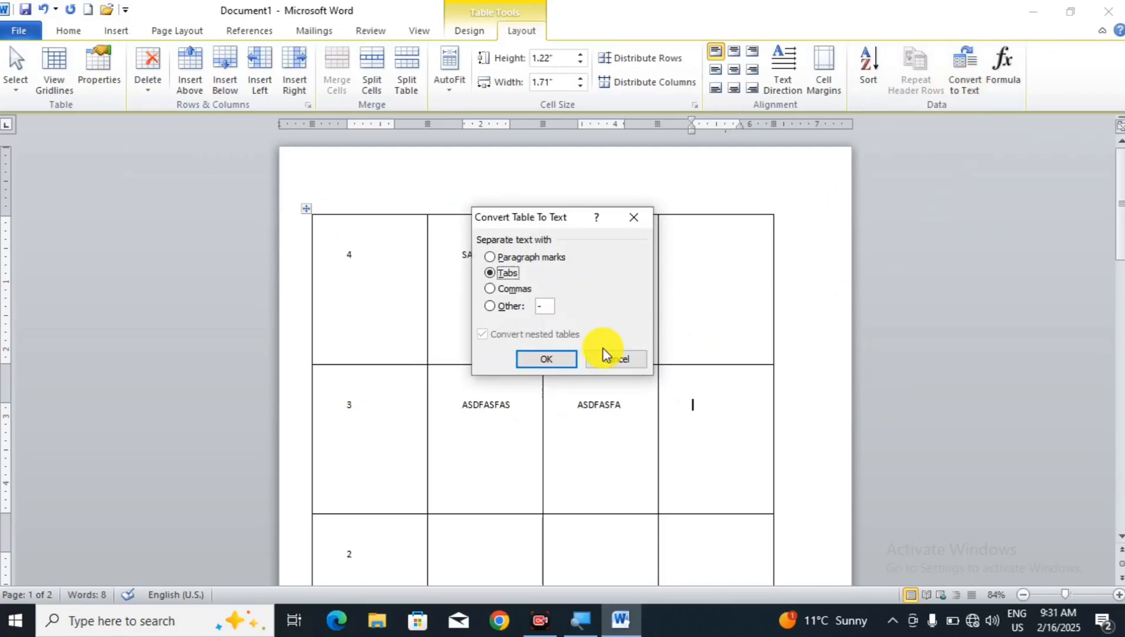
{"action": "left_click", "coordinate": [557, 357]}
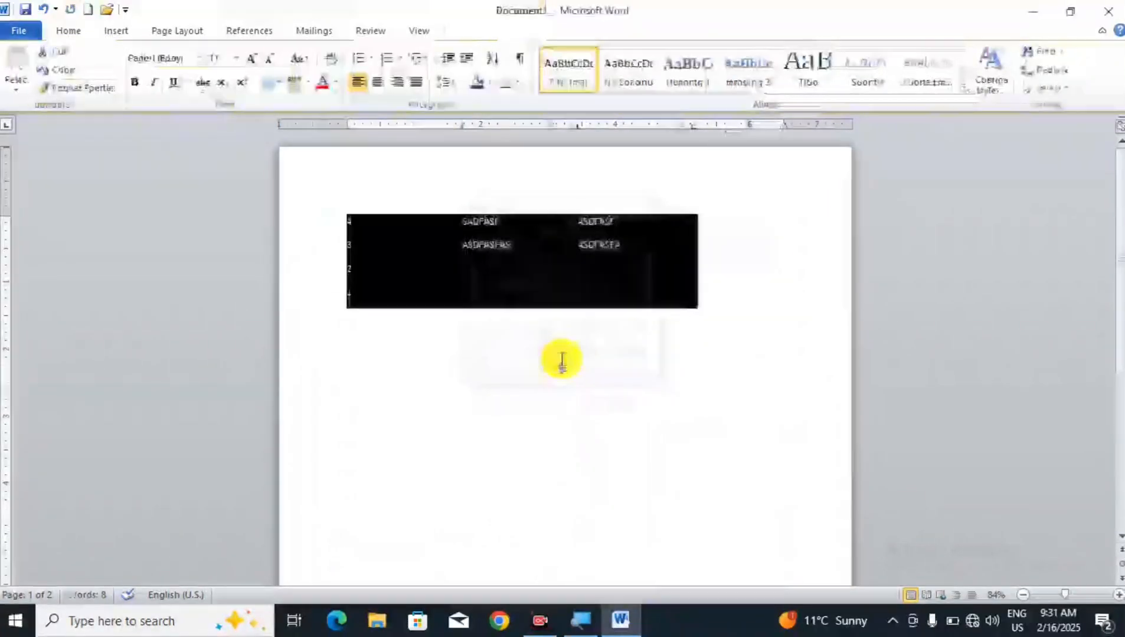
{"action": "left_click", "coordinate": [567, 318]}
{"action": "left_click_drag", "start_coordinate": [359, 339], "coordinate": [315, 235]}
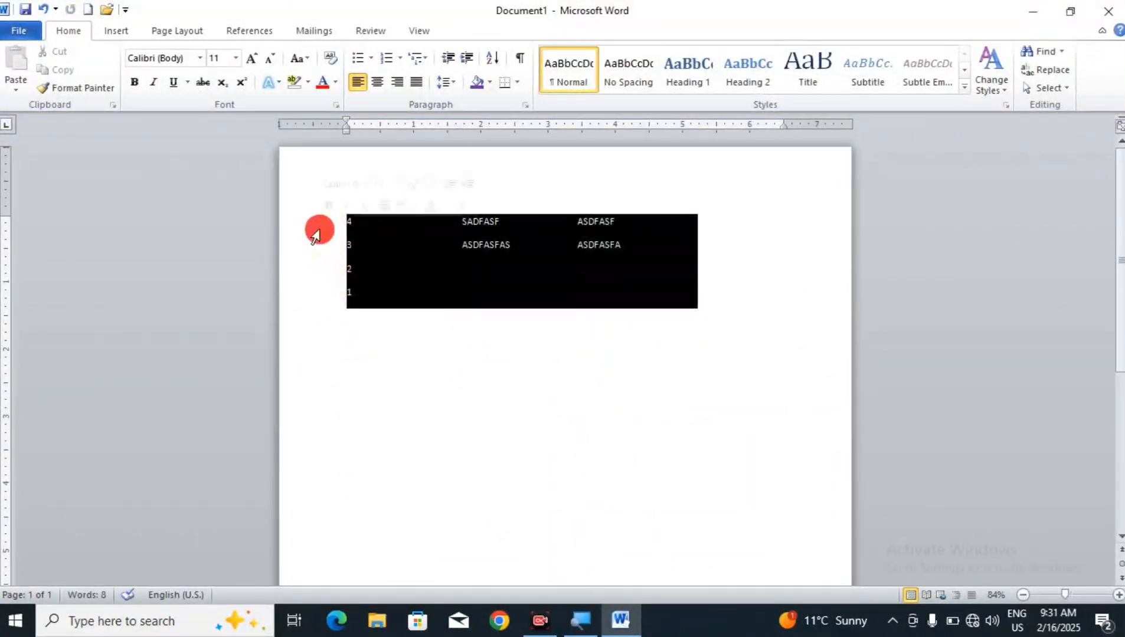
{"action": "left_click", "coordinate": [556, 301]}
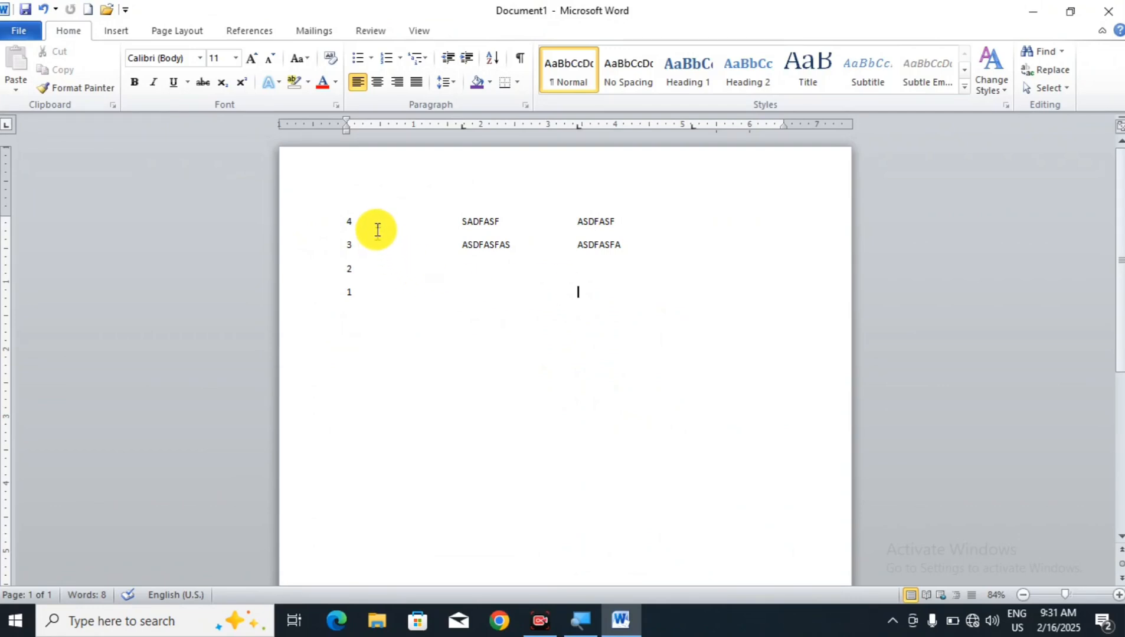
- Undo the conversion of the table to text
{"action": "left_click_drag", "start_coordinate": [312, 218], "coordinate": [530, 321]}
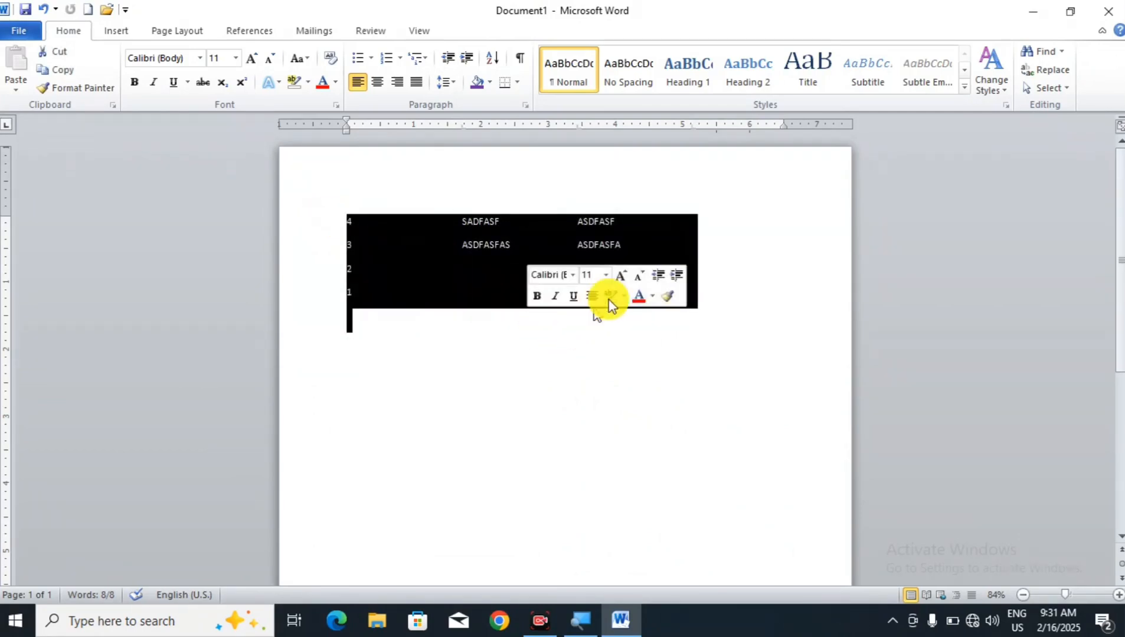
{"action": "left_click", "coordinate": [555, 298]}
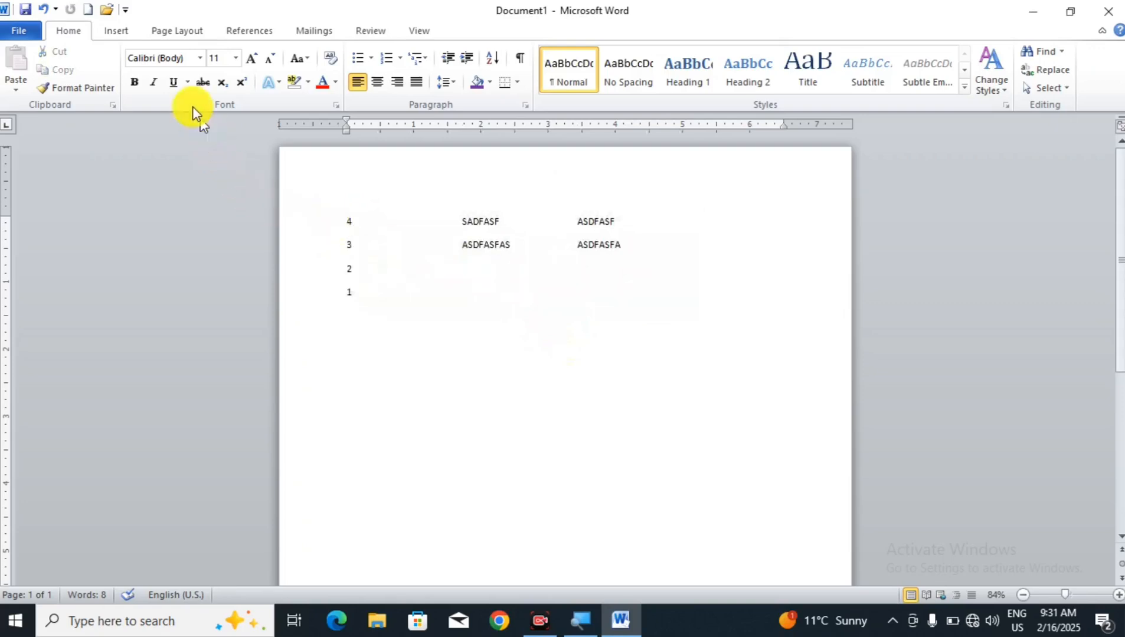
{"action": "key", "text": "ctrl+z"}
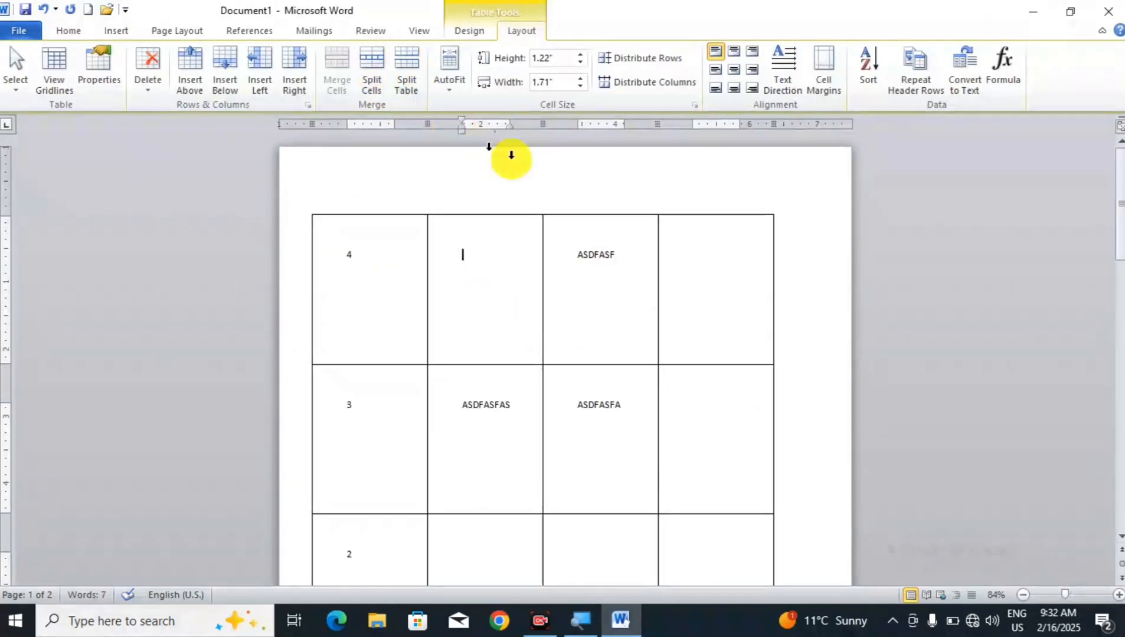